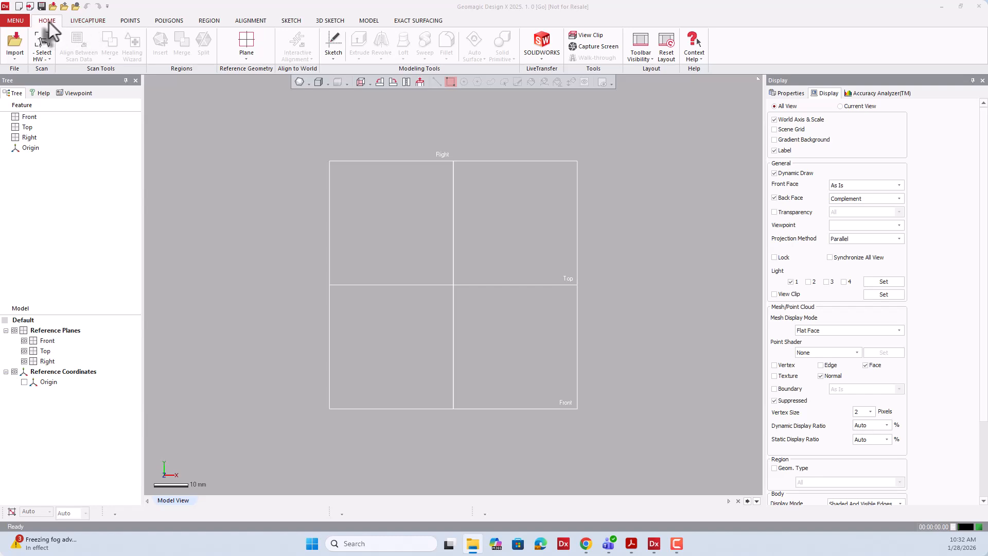
- Examine the tool sets for live capture, points, polygons, regions, alignment, sketching, 3D sketching, modelling and exact surfacing
click(88, 21)
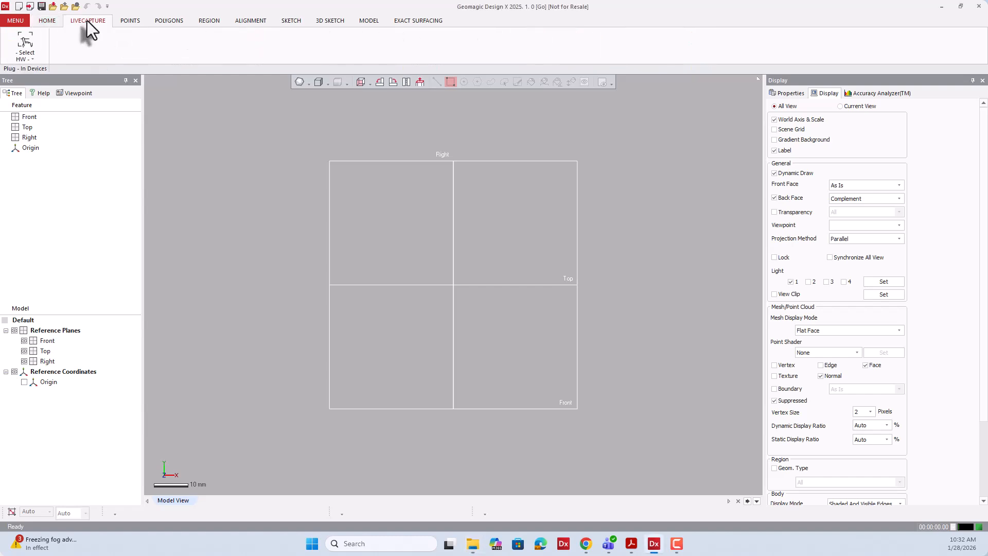
click(31, 59)
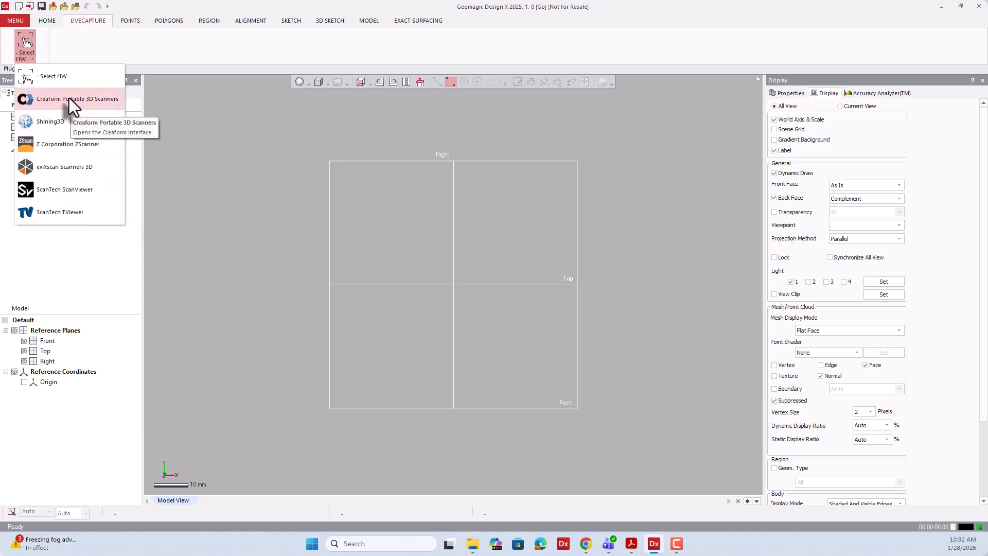
click(126, 21)
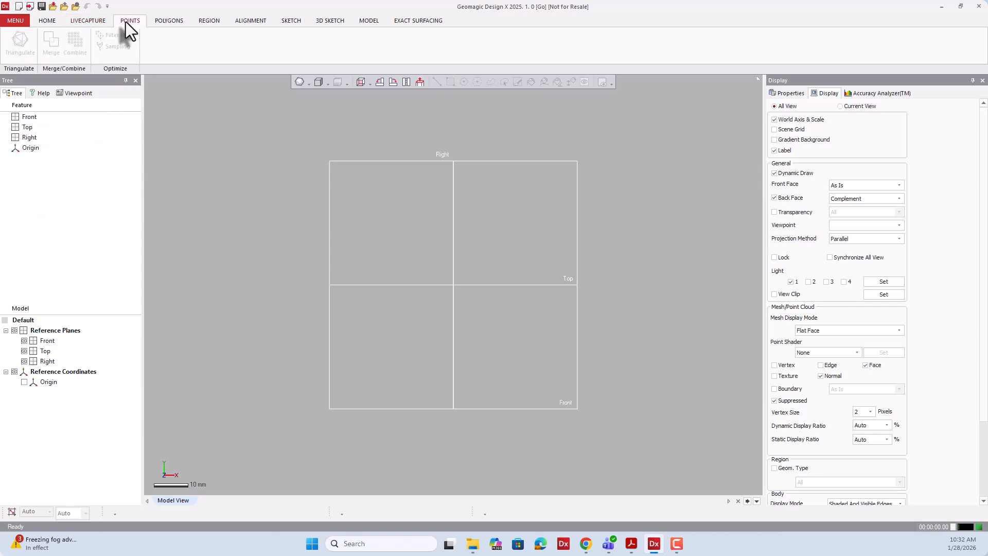
click(161, 23)
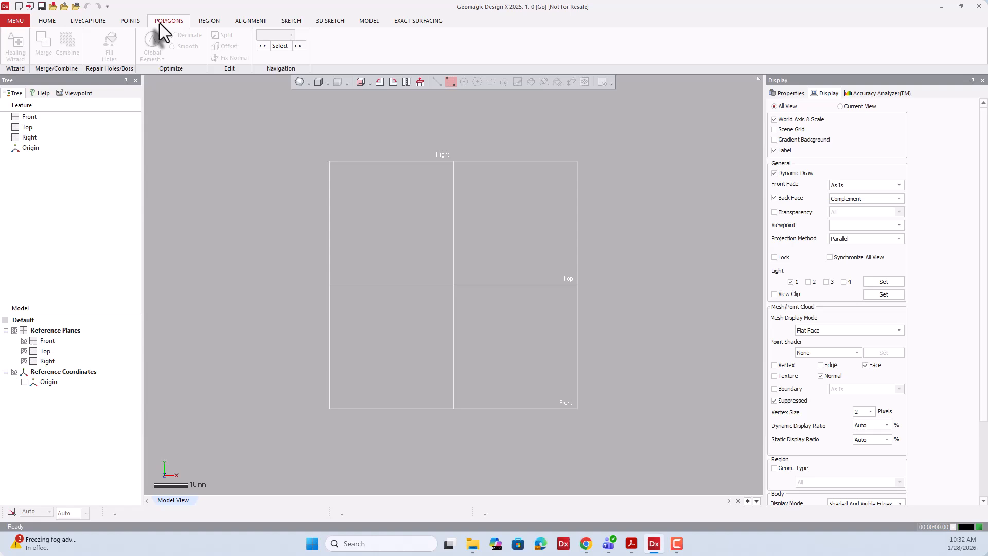
click(203, 21)
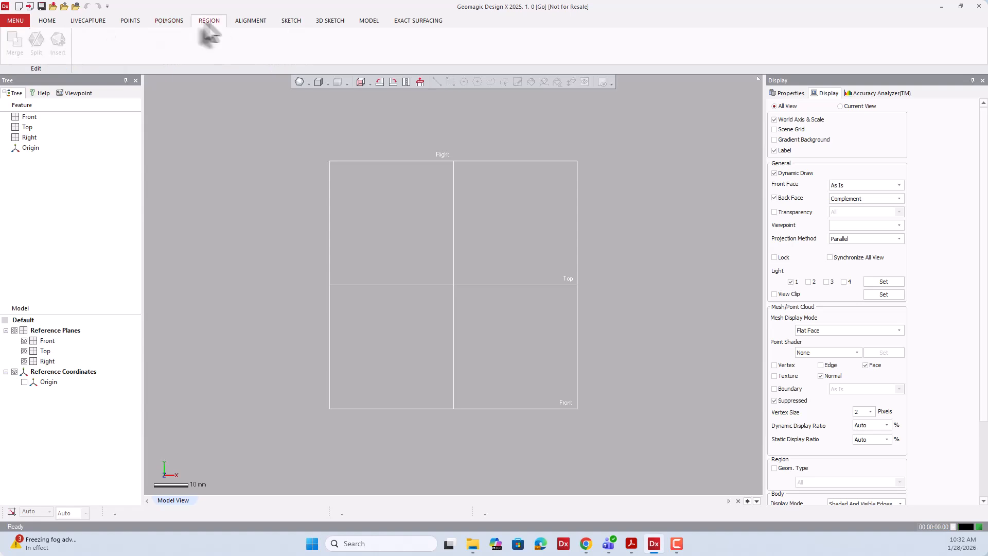
click(247, 23)
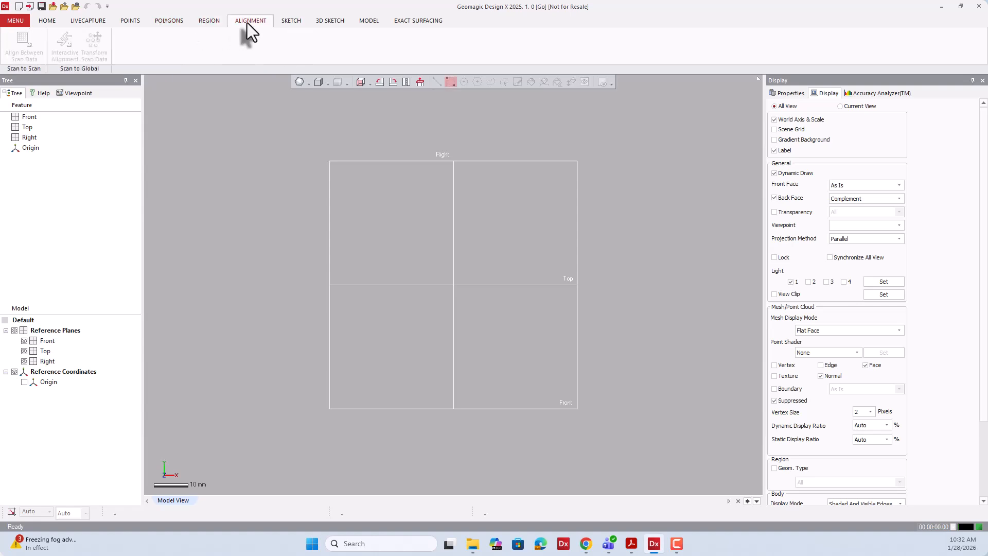
click(299, 22)
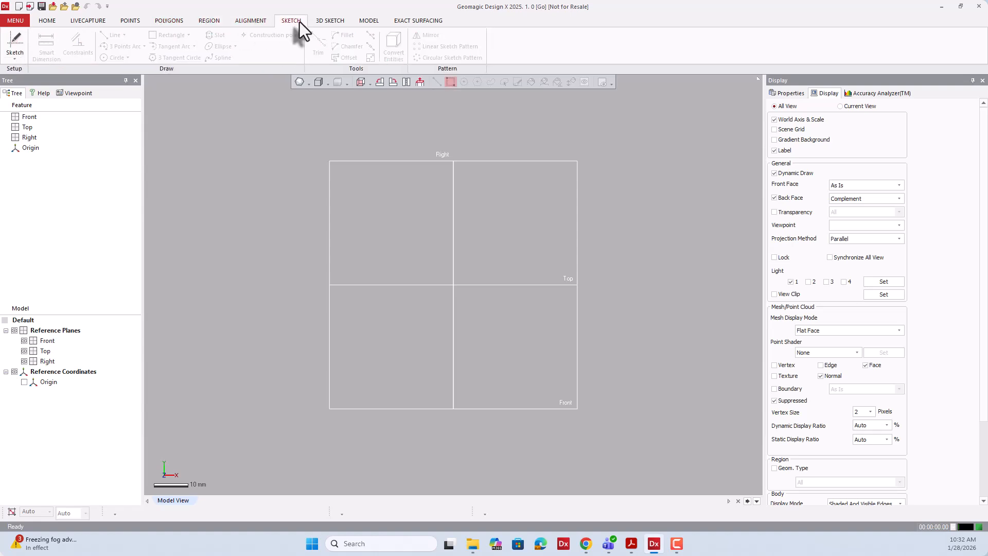
click(330, 20)
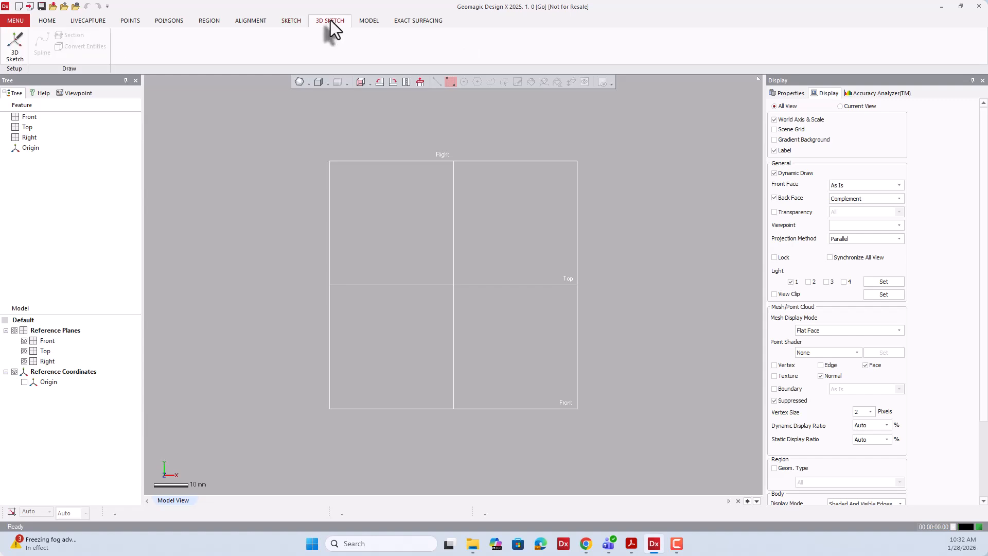
click(369, 21)
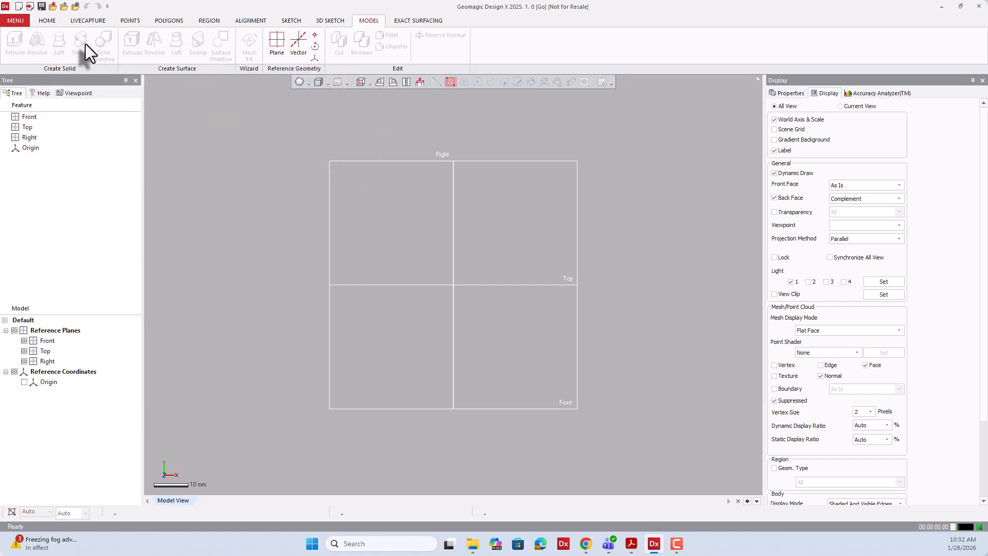
click(416, 25)
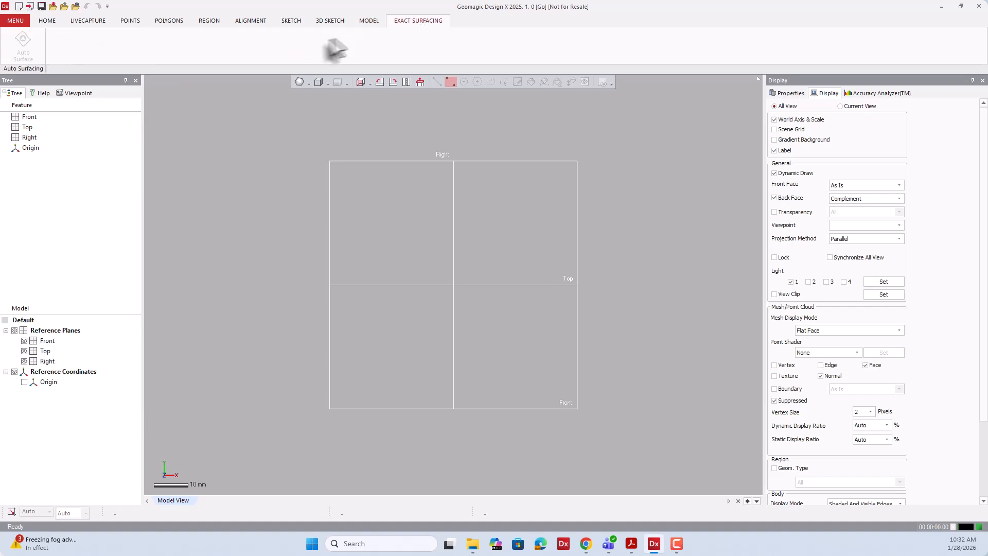
click(46, 21)
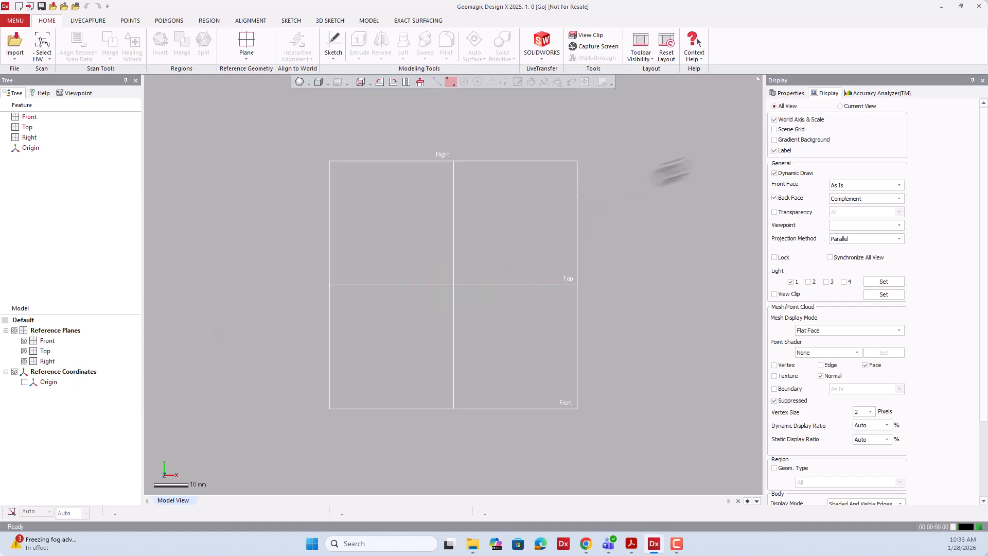
- Review the display settings and Accuracy Analyzer options, finishing with the object properties shown
click(789, 94)
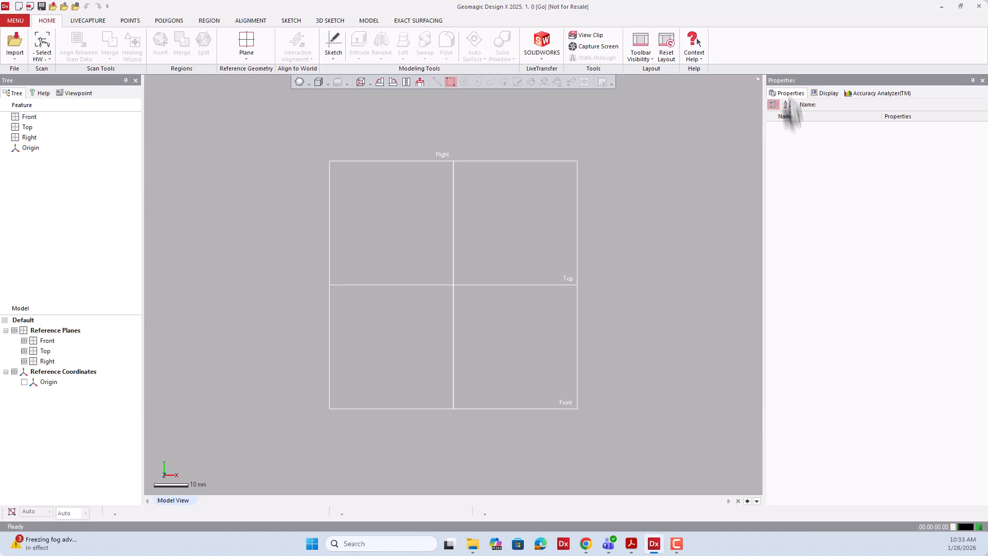
click(824, 94)
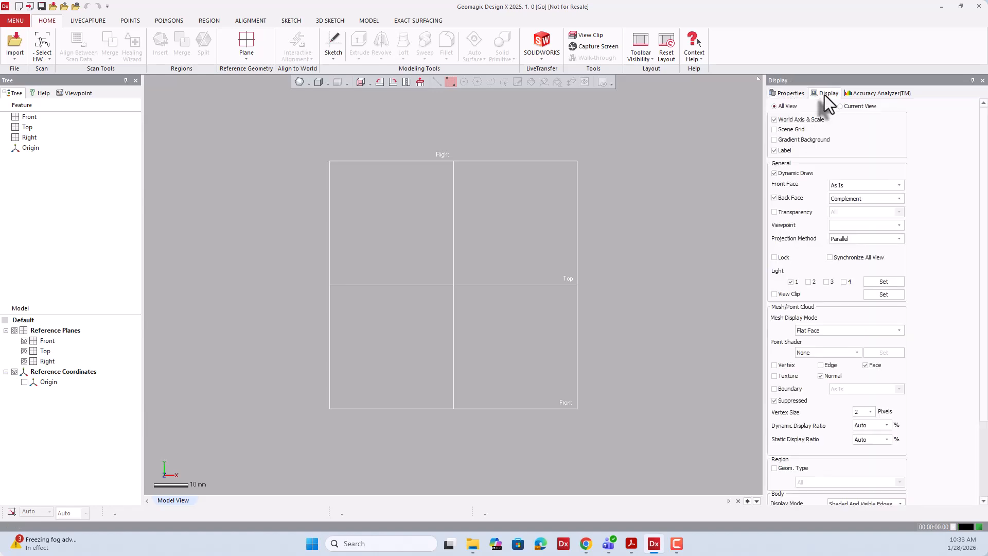
click(869, 91)
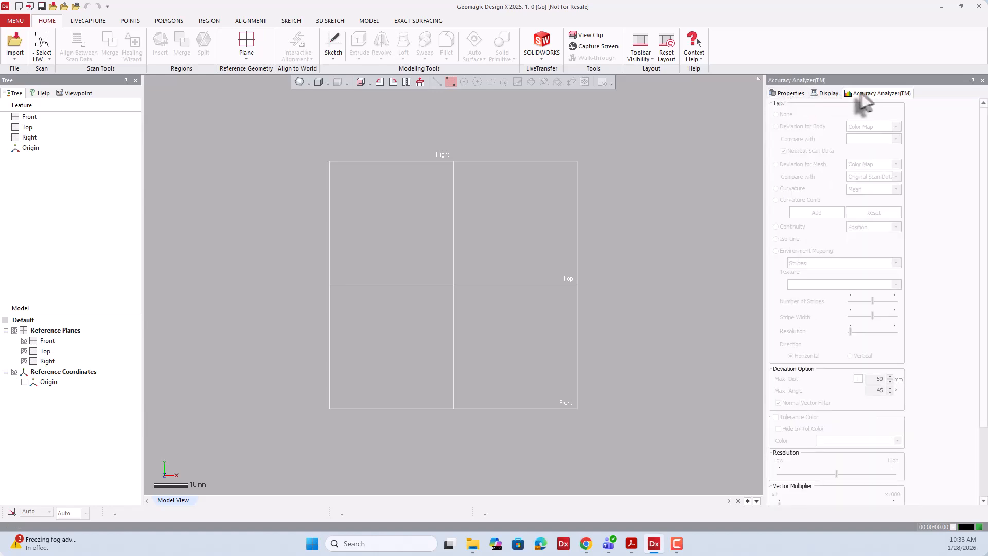
click(789, 93)
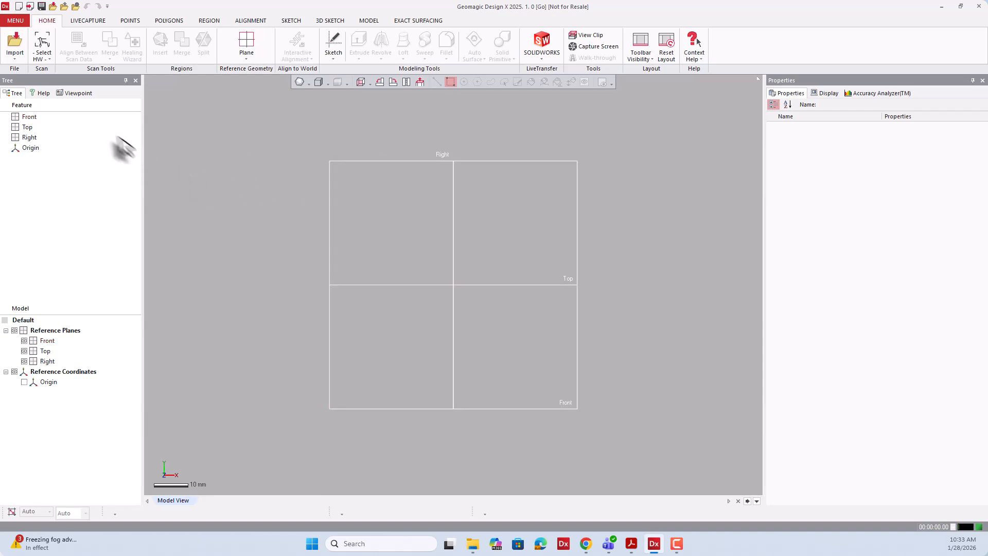
- Start importing a file and browse to the Downloads folder
click(15, 58)
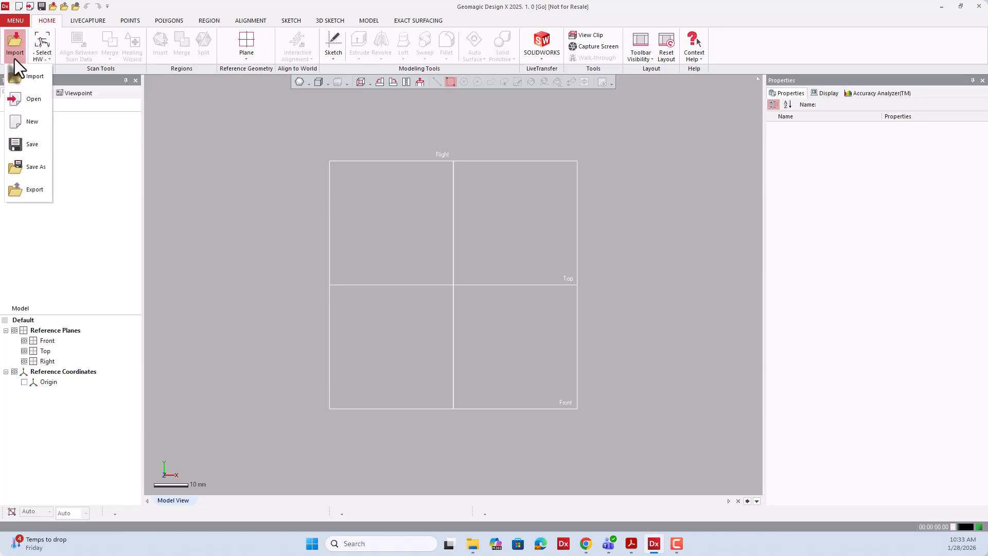
click(35, 76)
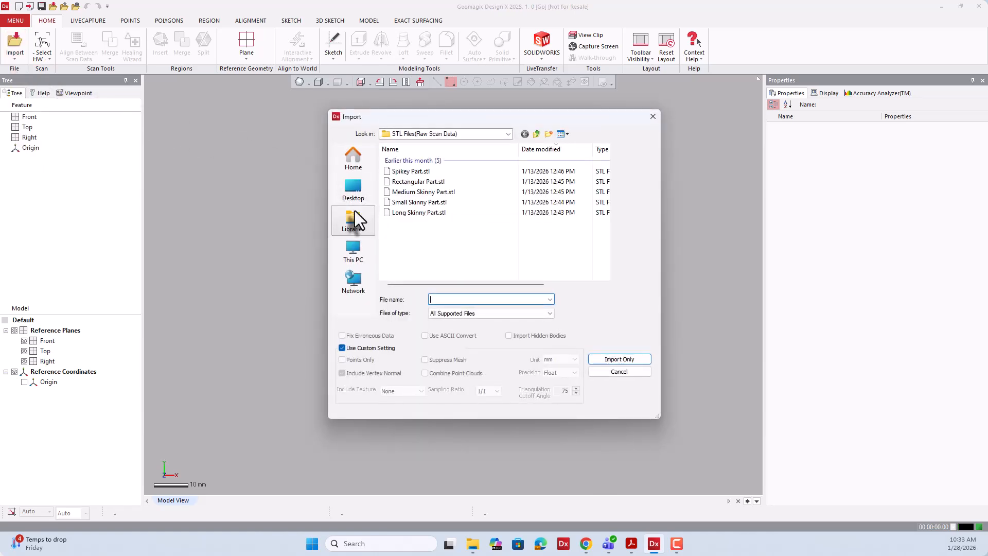
click(353, 249)
click(353, 190)
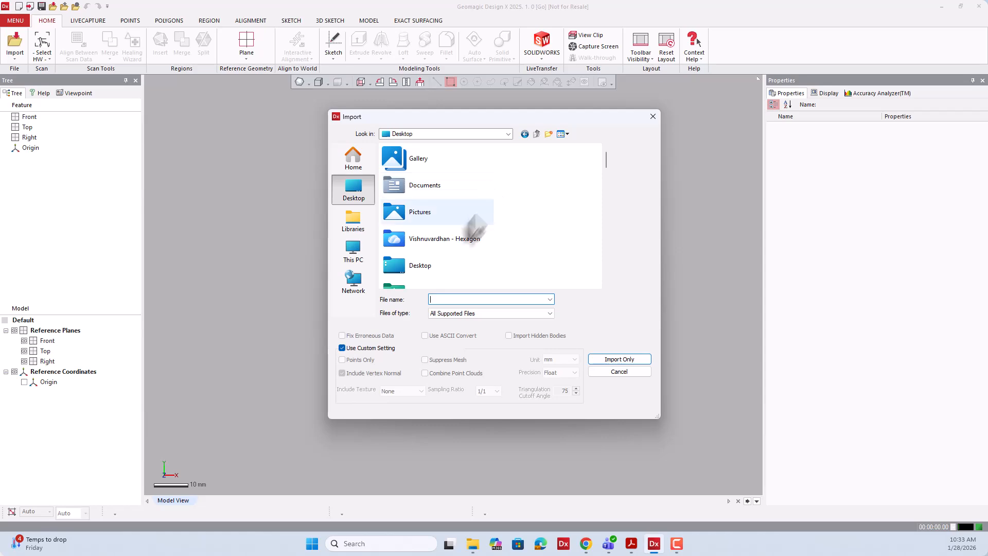
scroll(474, 210, down, 1)
double_click(435, 229)
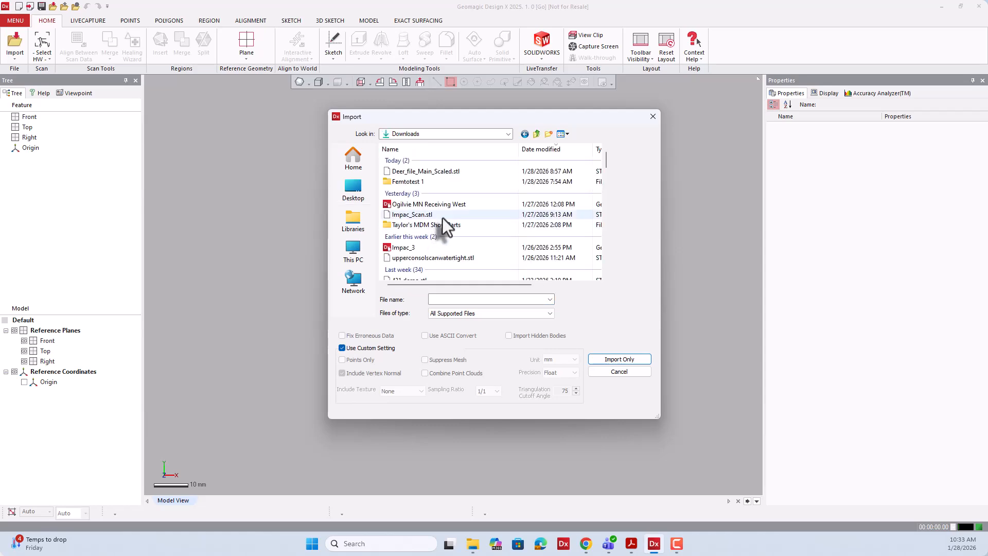
- Find the Training folder in Downloads and open Training_Files_GCC and its Day_I subfolder
scroll(443, 217, down, 2)
scroll(442, 217, down, 12)
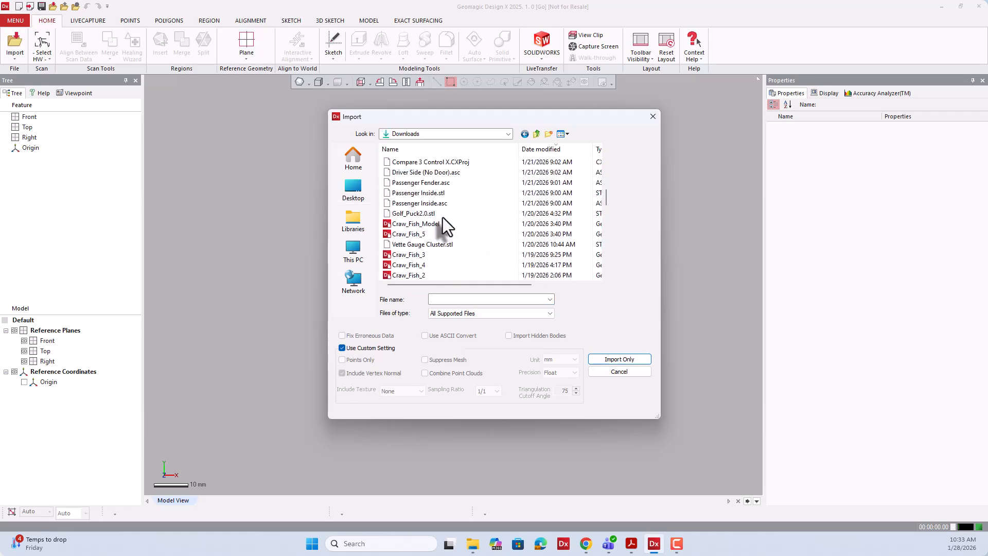
scroll(443, 219, down, 8)
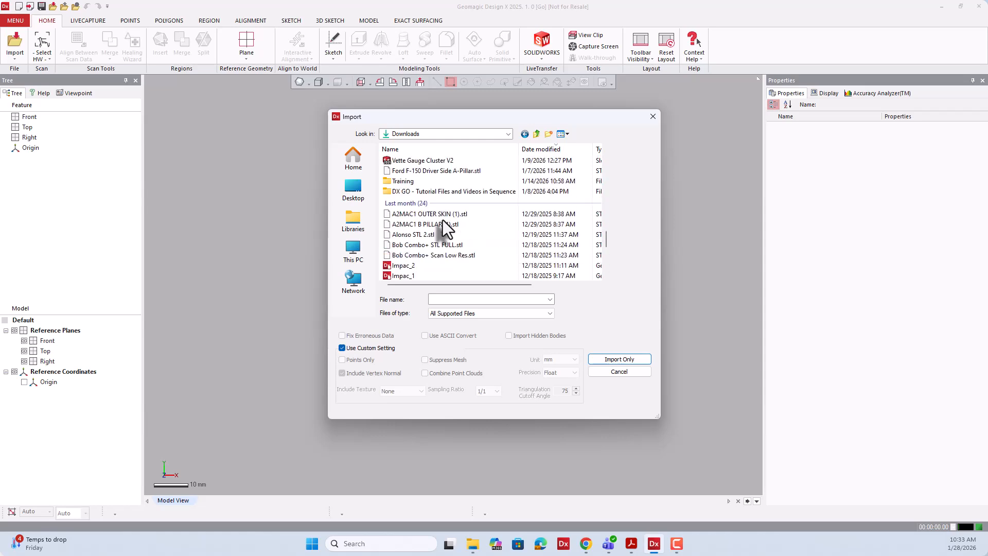
scroll(442, 221, down, 3)
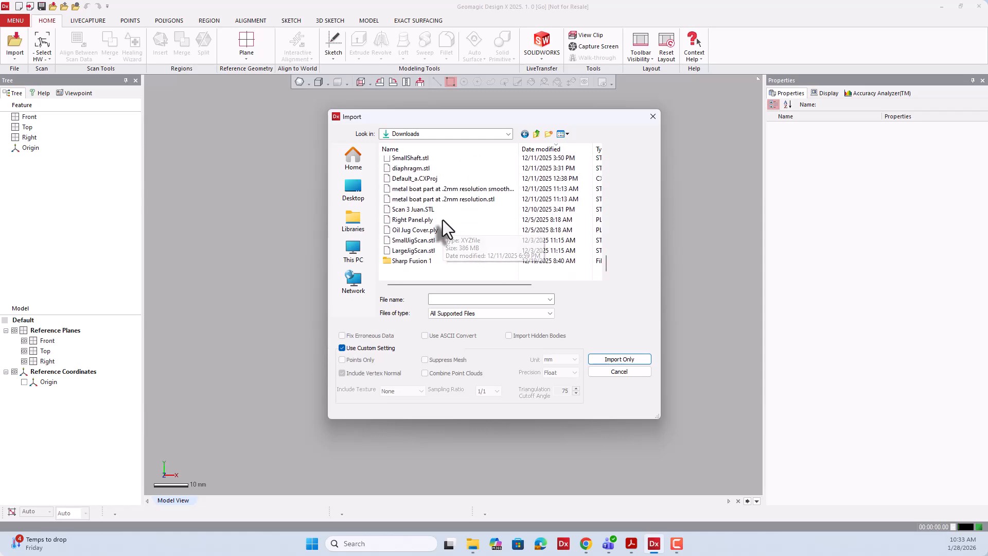
scroll(443, 220, up, 10)
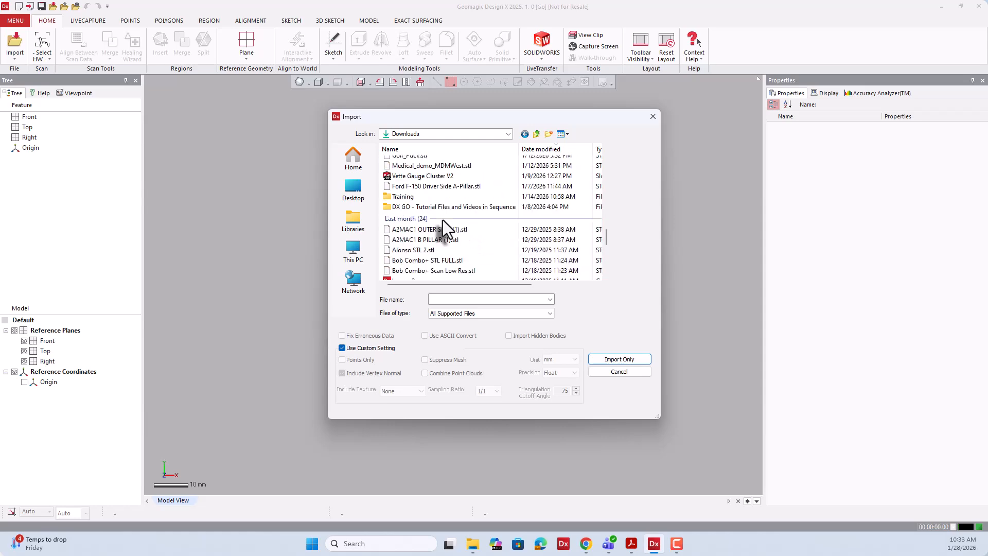
double_click(413, 227)
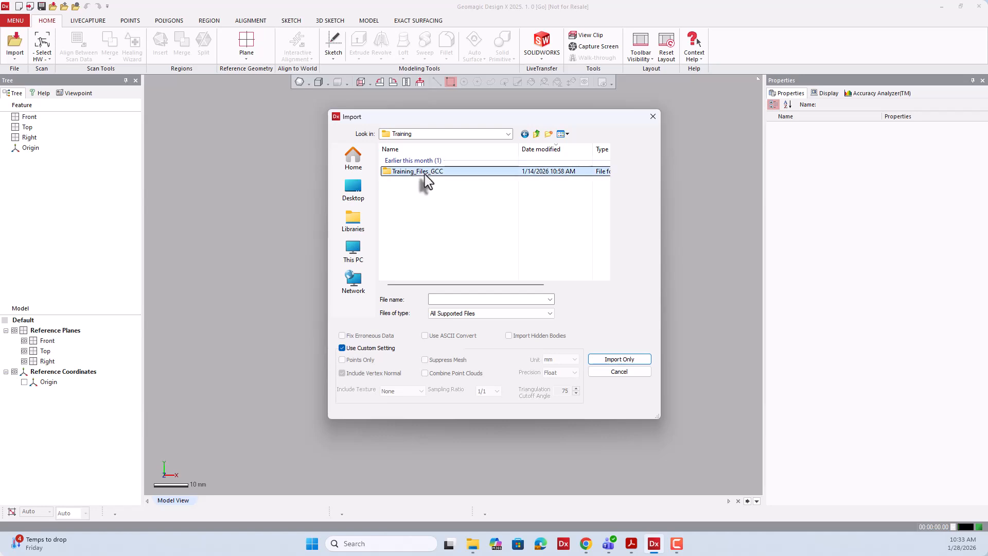
double_click(423, 173)
double_click(415, 213)
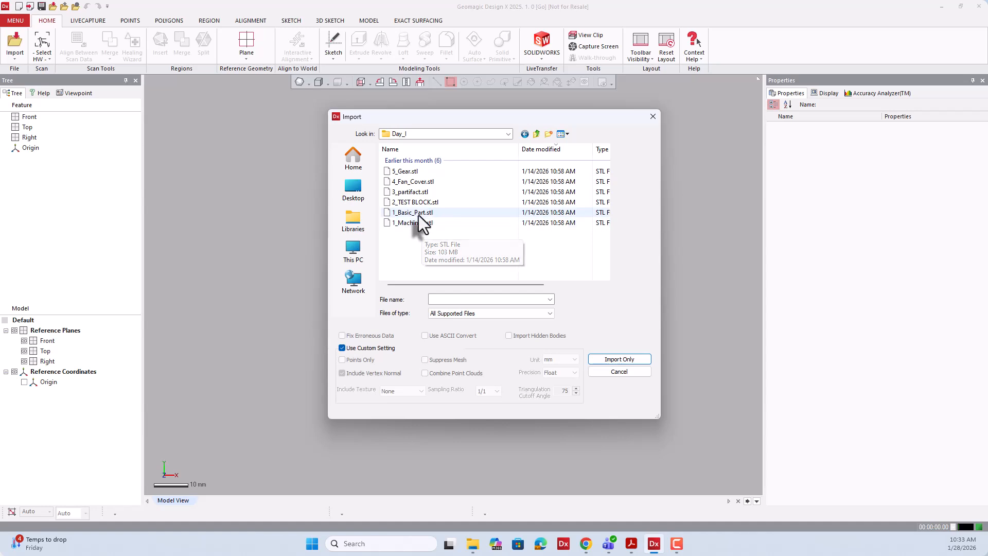
- Import the scan file 1_Basic_Part.stl with custom settings enabled and the unit kept at mm
click(419, 214)
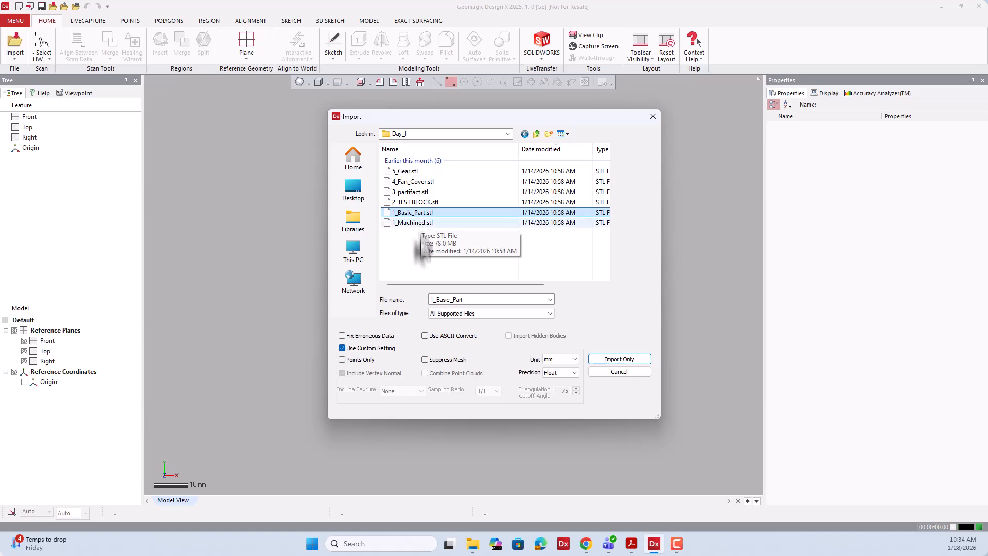
click(343, 349)
click(343, 349)
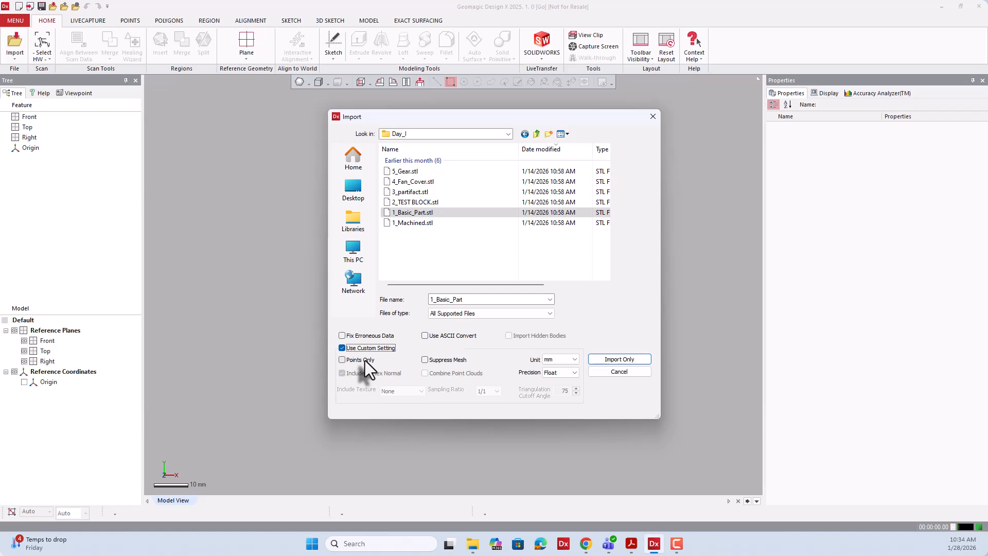
click(574, 359)
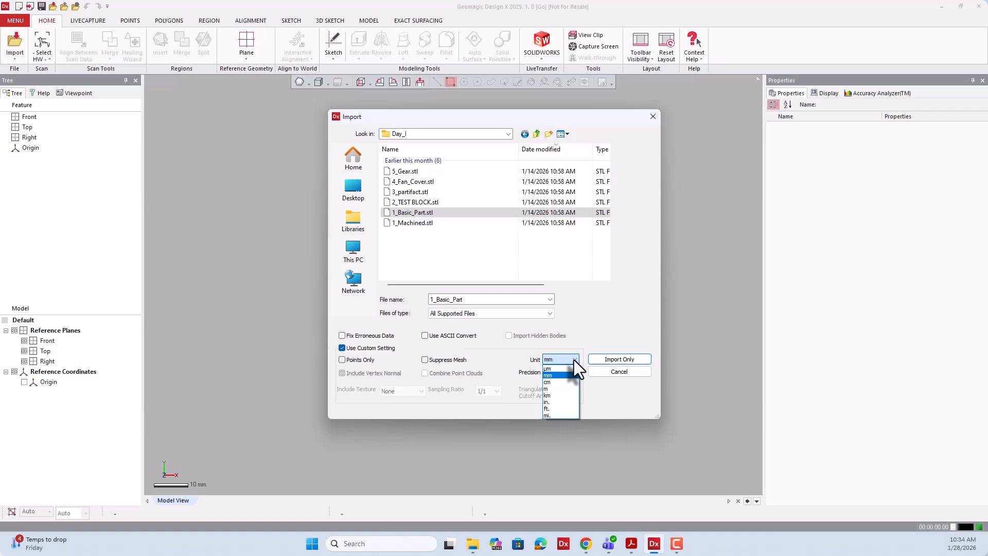
click(573, 360)
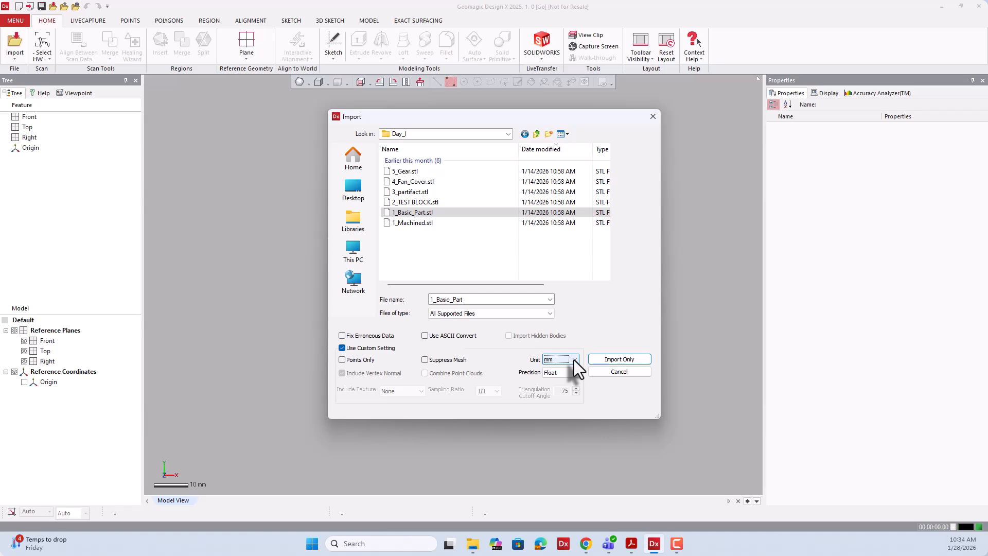
click(606, 359)
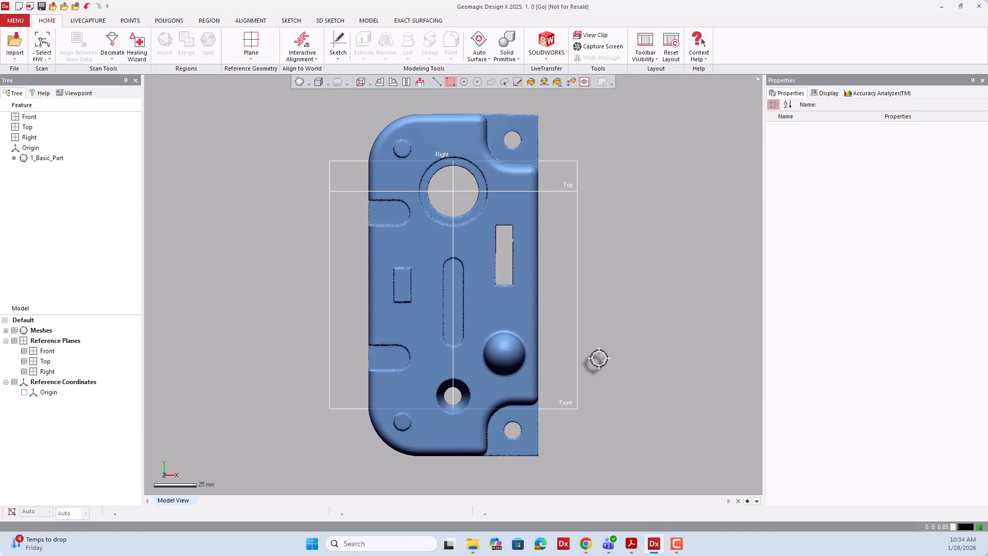
- Inspect the properties of the imported 1_Basic_Part mesh, including its name and entity type
click(35, 160)
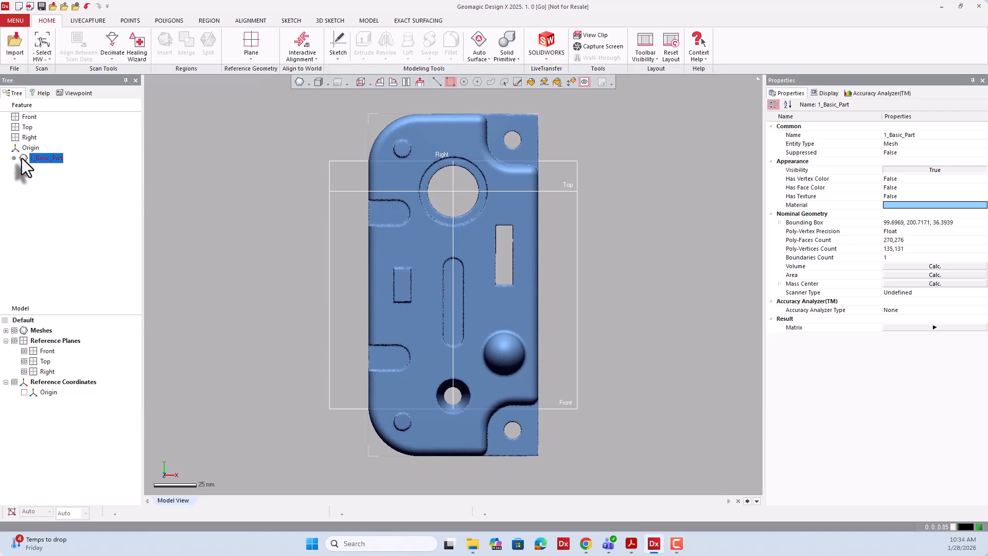
click(62, 181)
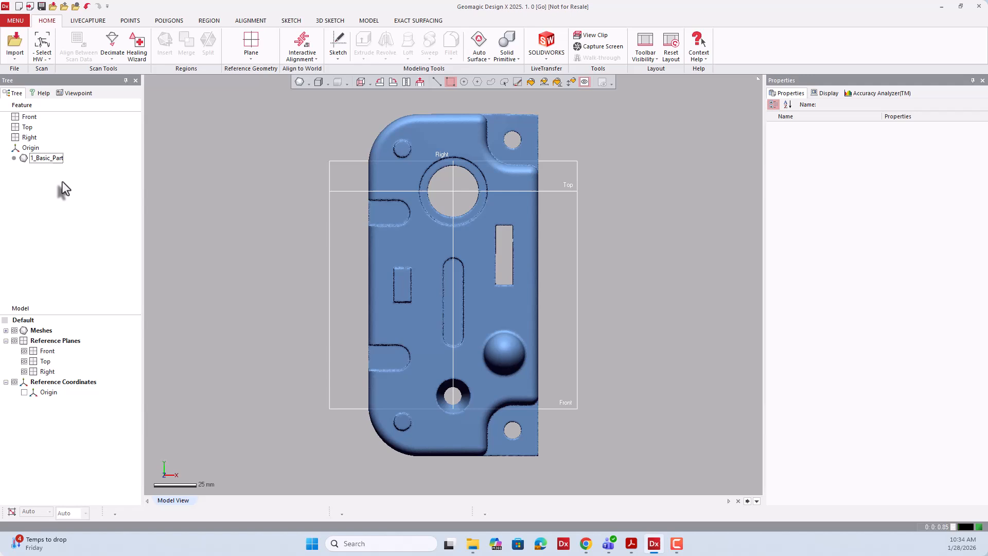
click(51, 156)
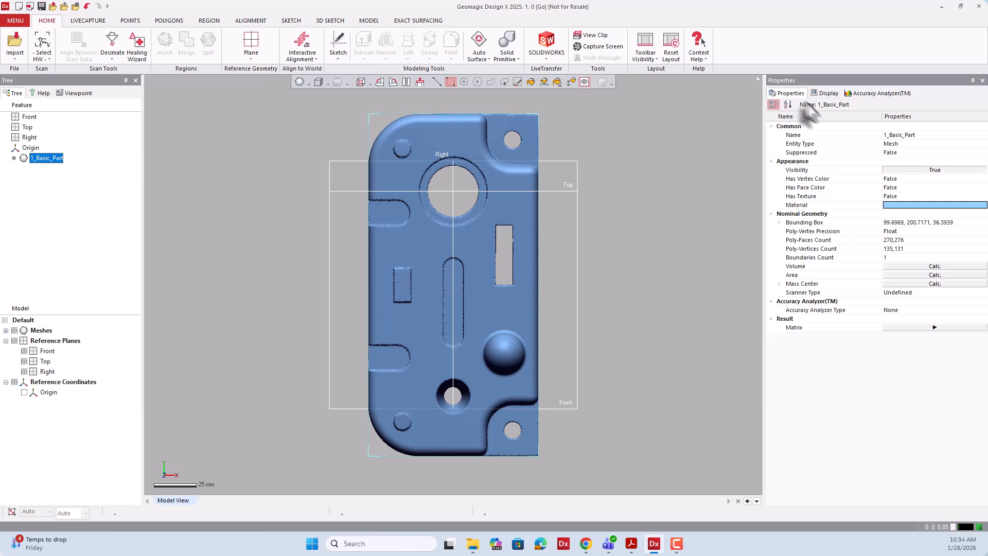
click(895, 136)
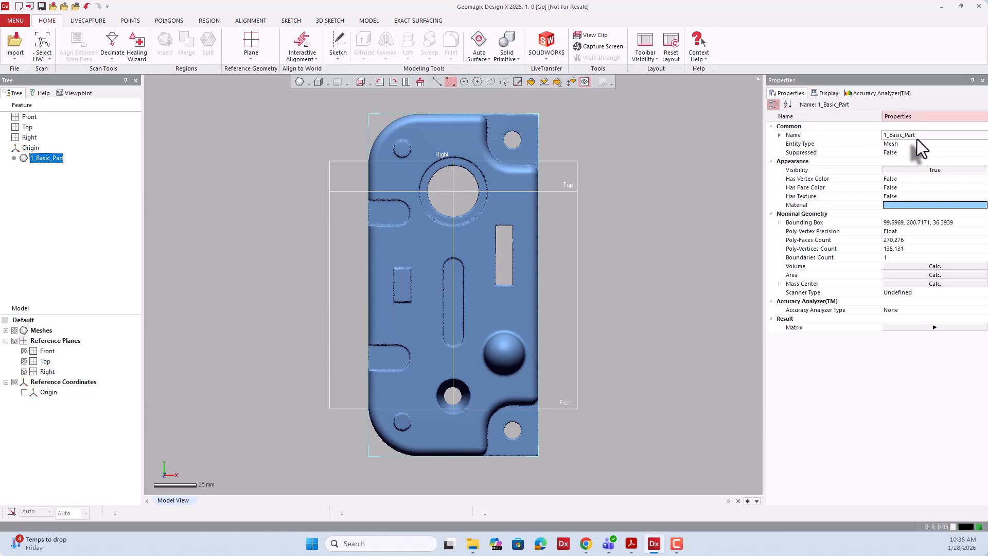
click(903, 145)
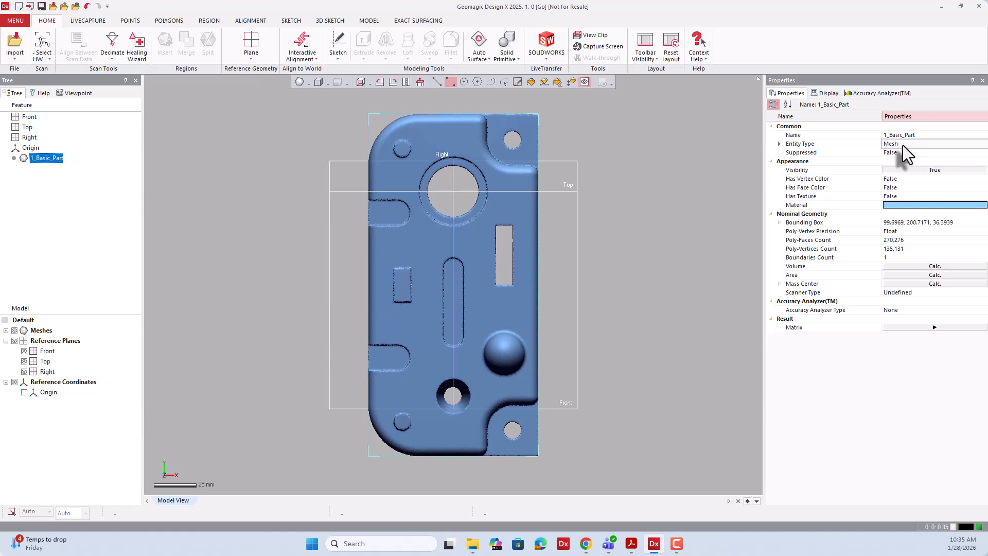
- Review the mesh's bounding box, poly-face count and poly-vertex count, and calculate its mass center
click(899, 222)
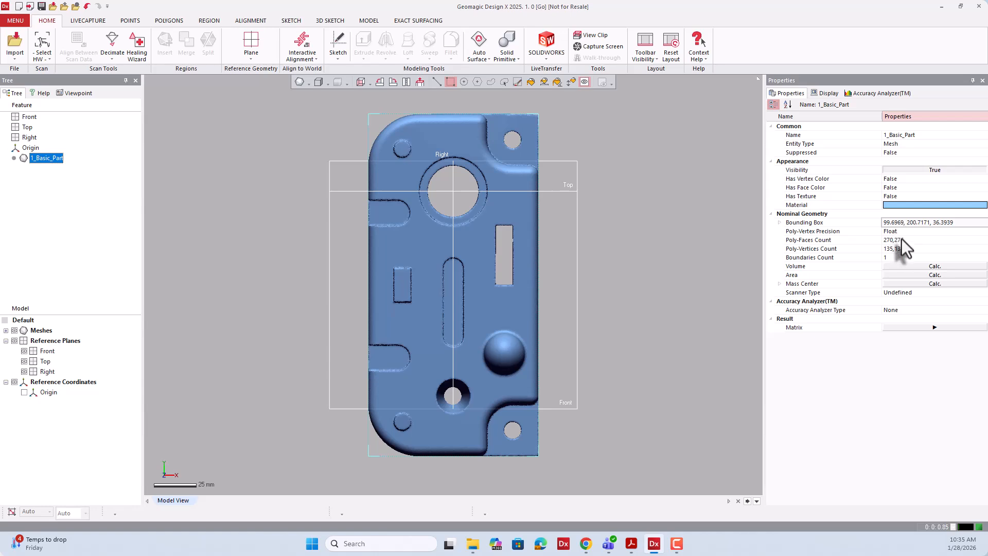
click(902, 240)
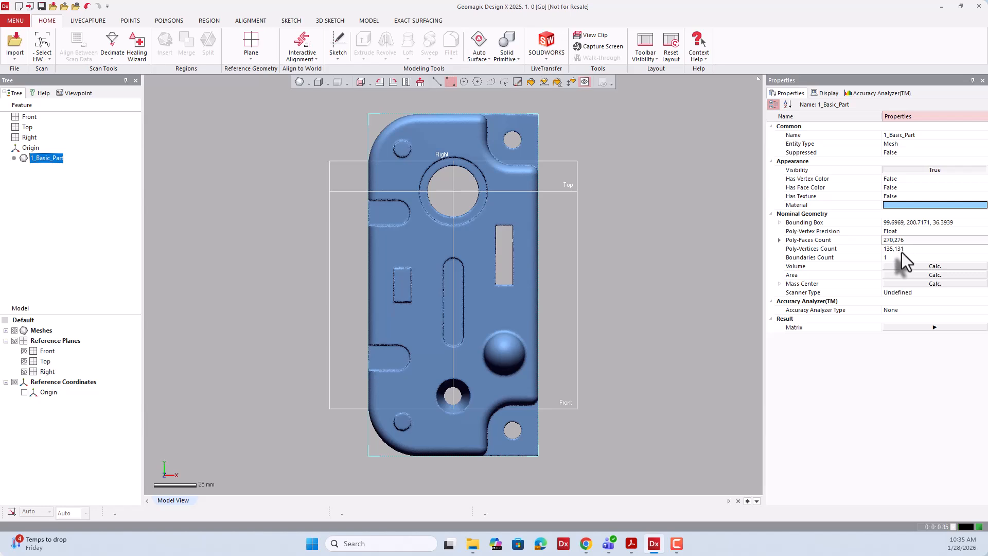
click(902, 250)
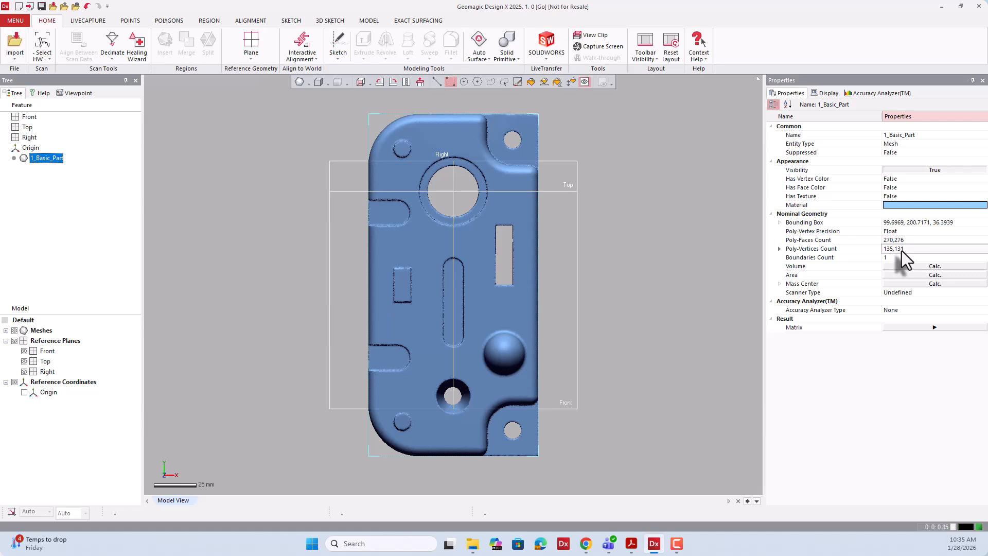
click(907, 283)
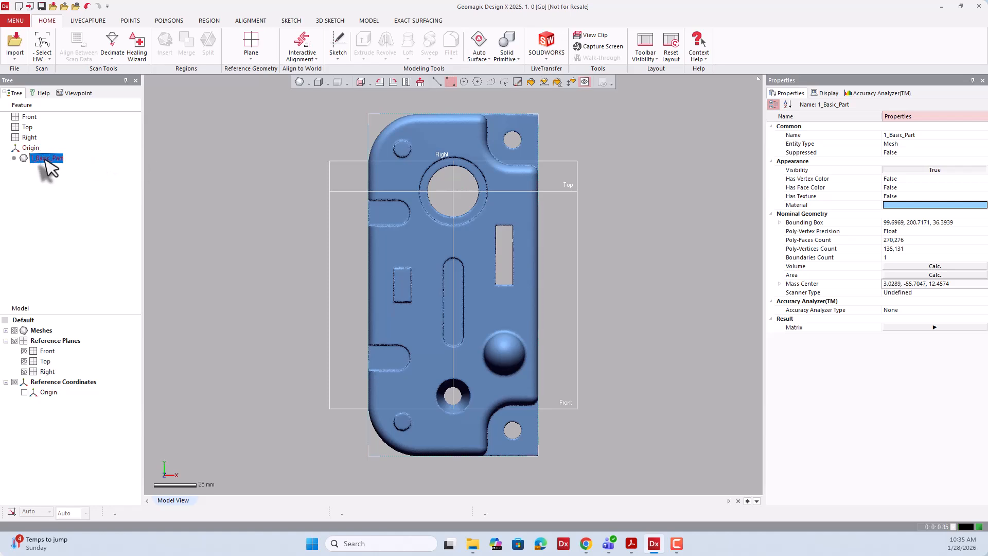
- Inspect the Front plane's entity type, position and normal properties, and clear the selection
click(30, 117)
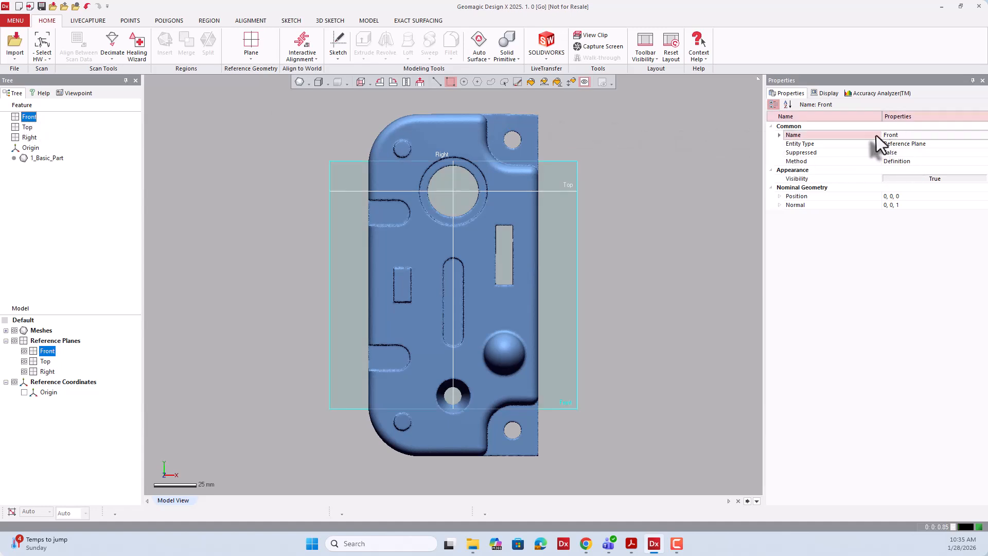
click(936, 145)
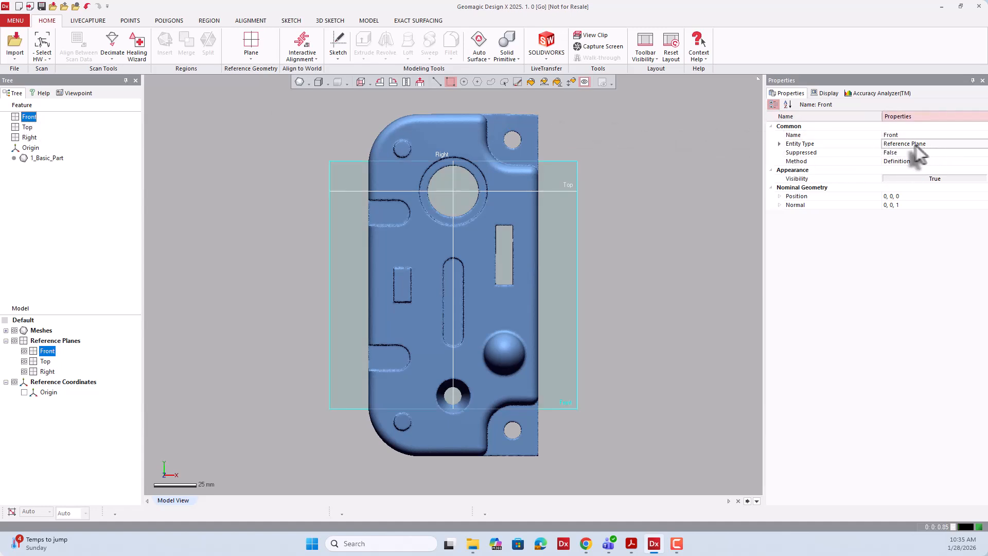
click(904, 198)
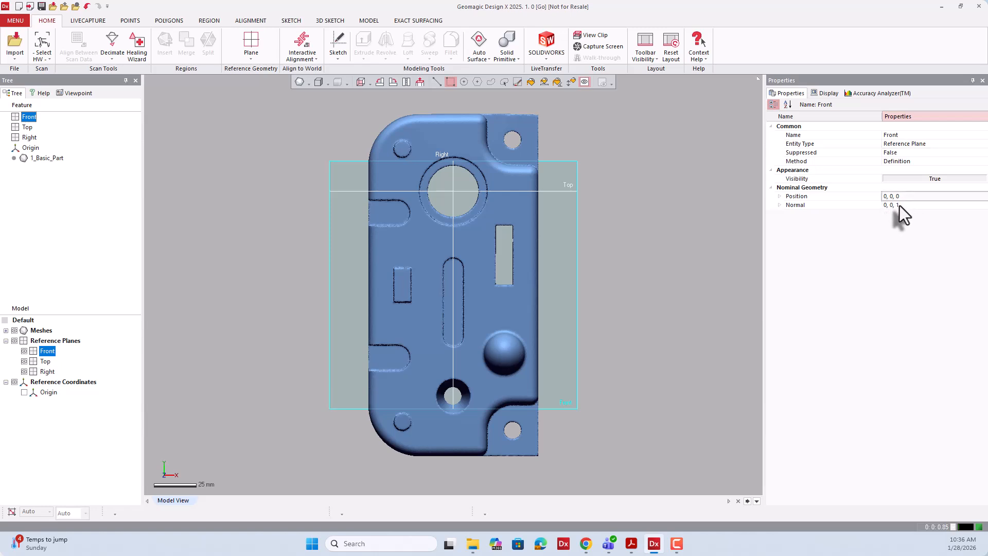
click(900, 205)
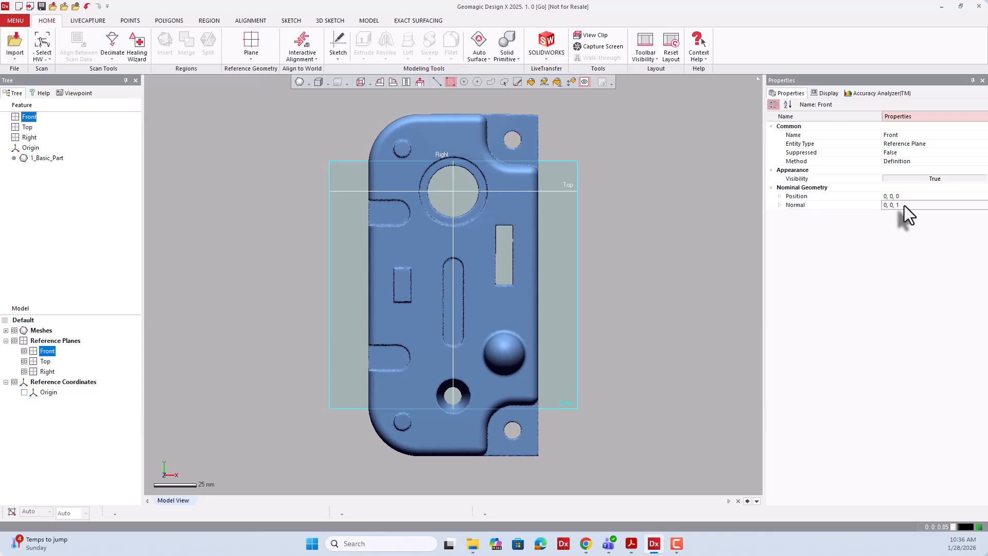
click(90, 156)
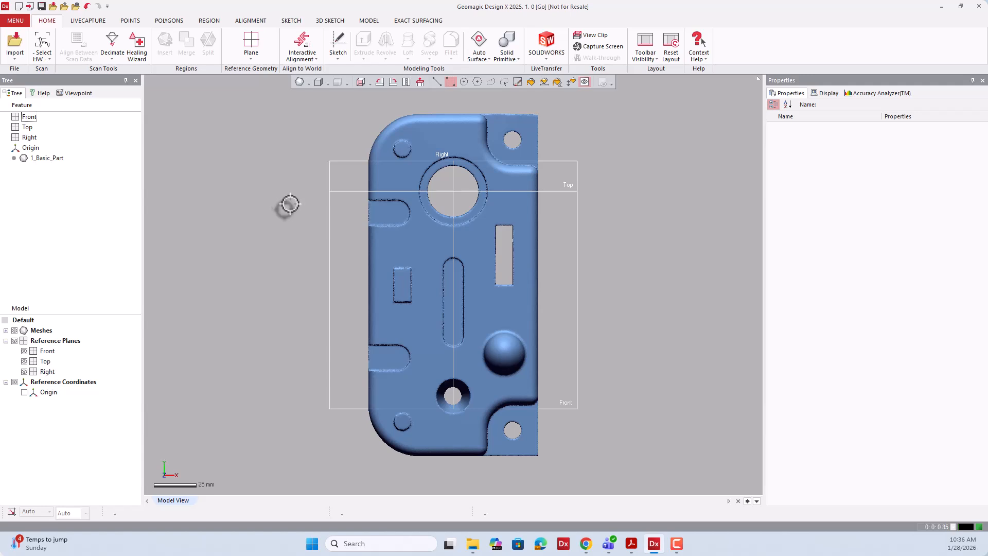
- View the part from far out against the Front, Top and Right planes, and bring it back into close, centred view
scroll(287, 203, down, 4)
scroll(292, 207, down, 6)
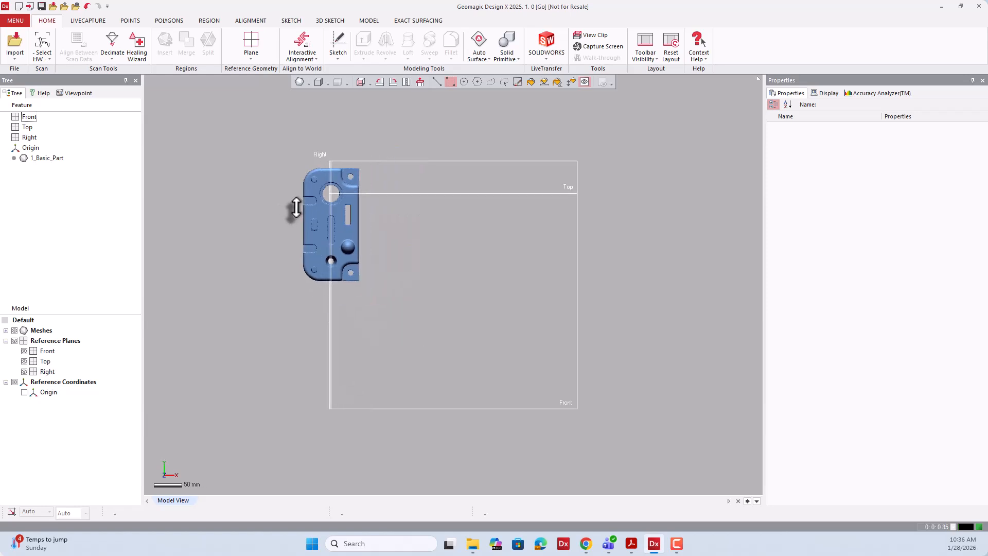
scroll(300, 209, down, 3)
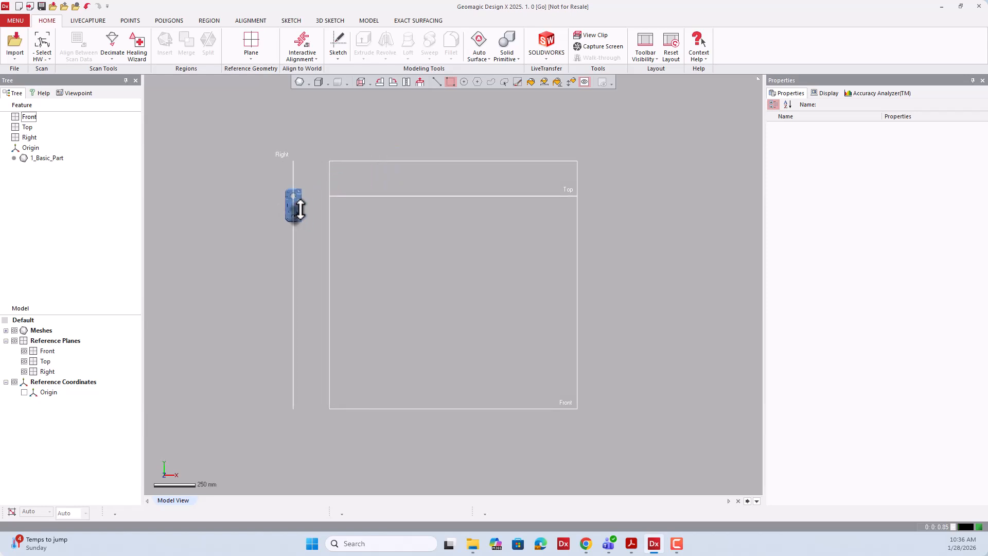
scroll(300, 209, down, 3)
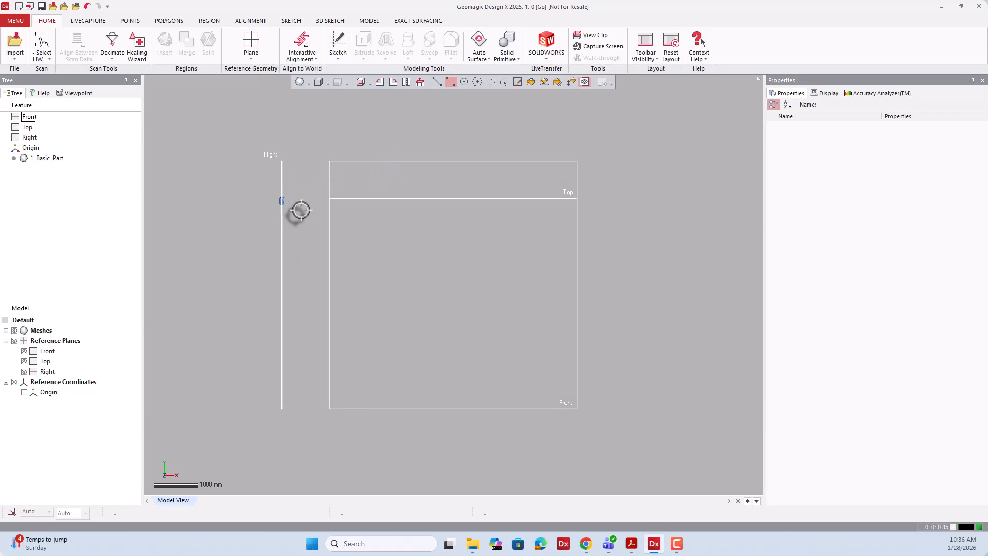
scroll(276, 200, up, 6)
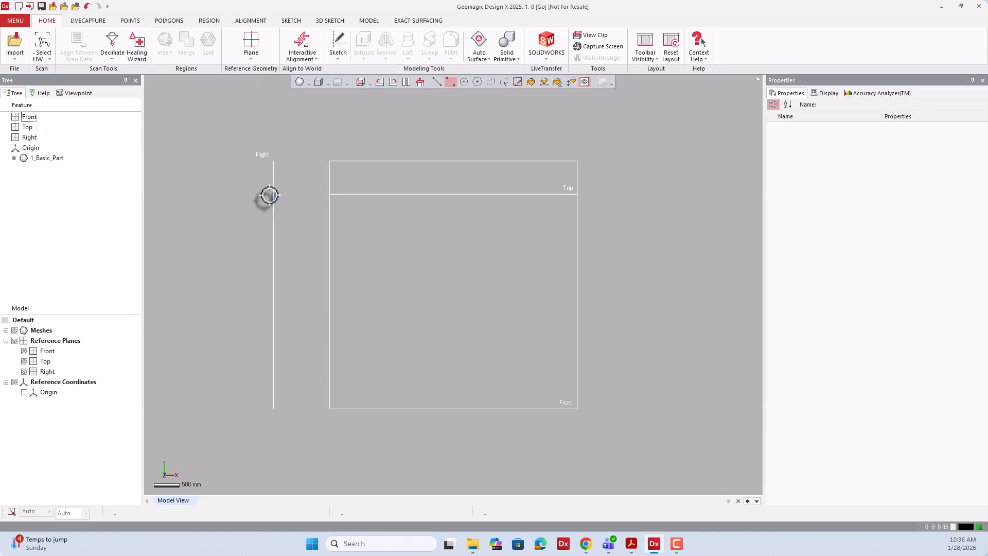
scroll(203, 153, up, 4)
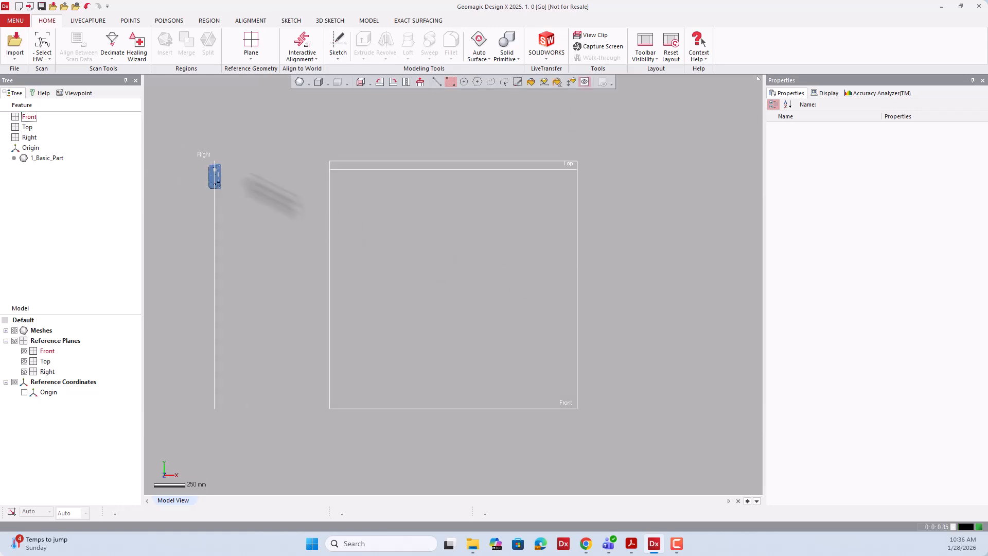
scroll(228, 167, up, 2)
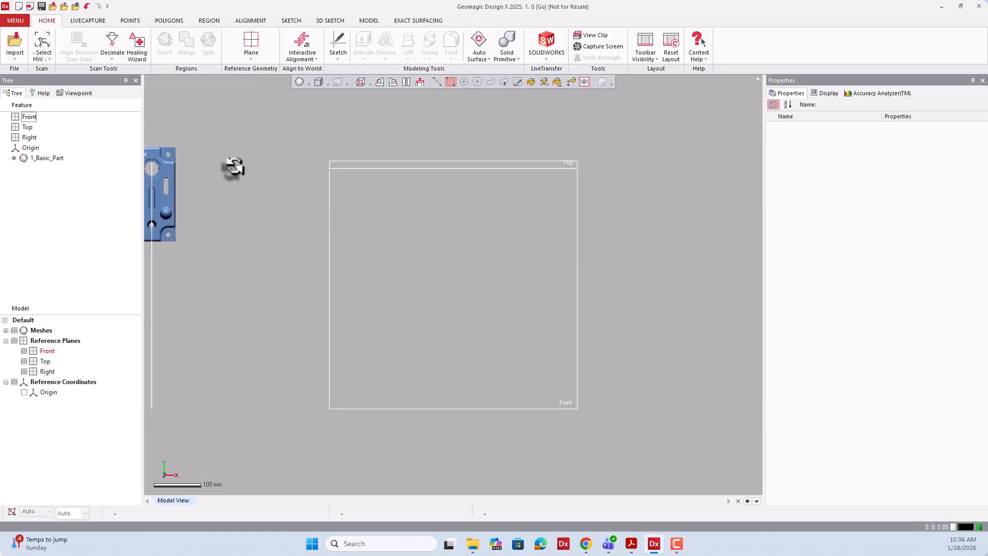
ctrl+right_drag(235, 169, 474, 216)
scroll(374, 209, up, 10)
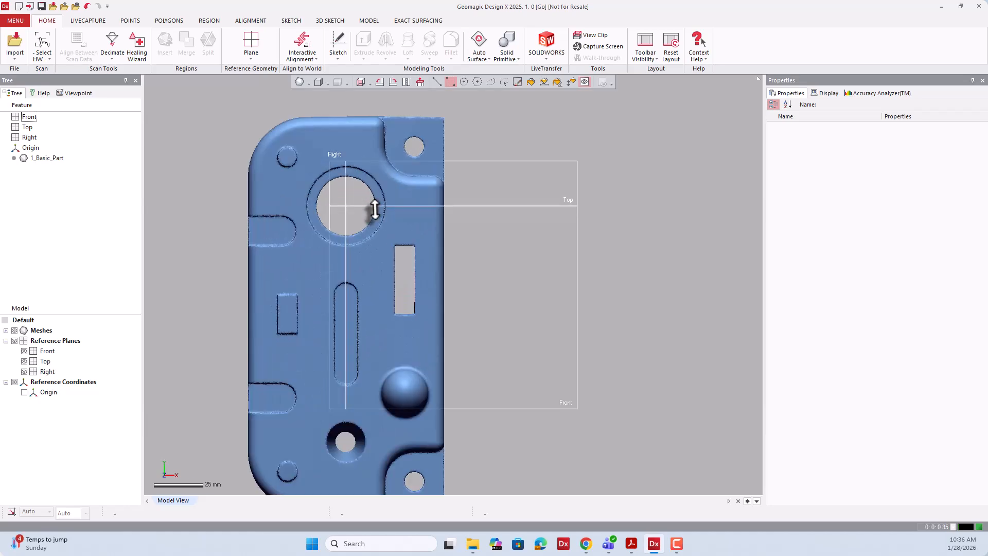
- Examine the mesh edges around the large circular hole up close, and return to an overview of the whole part
scroll(374, 209, up, 5)
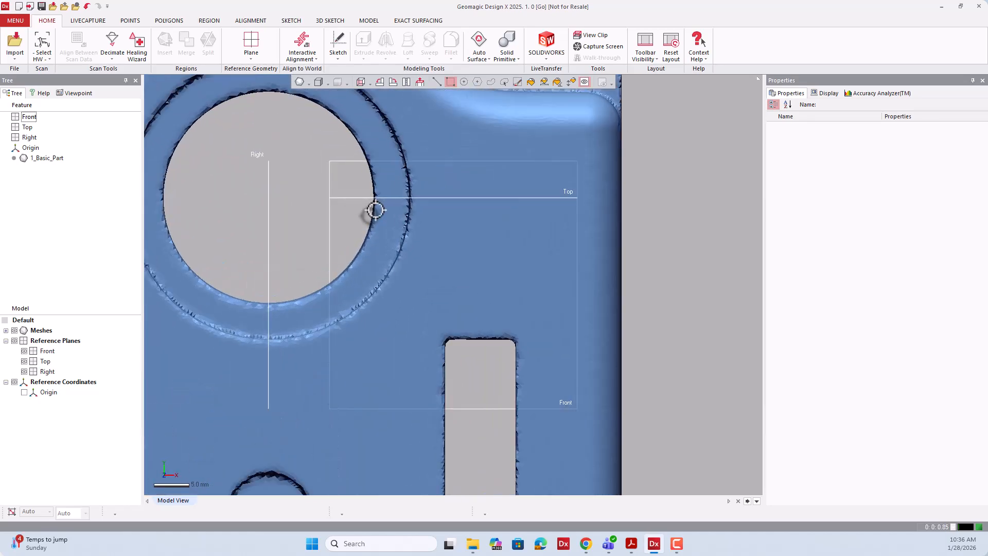
scroll(375, 210, down, 9)
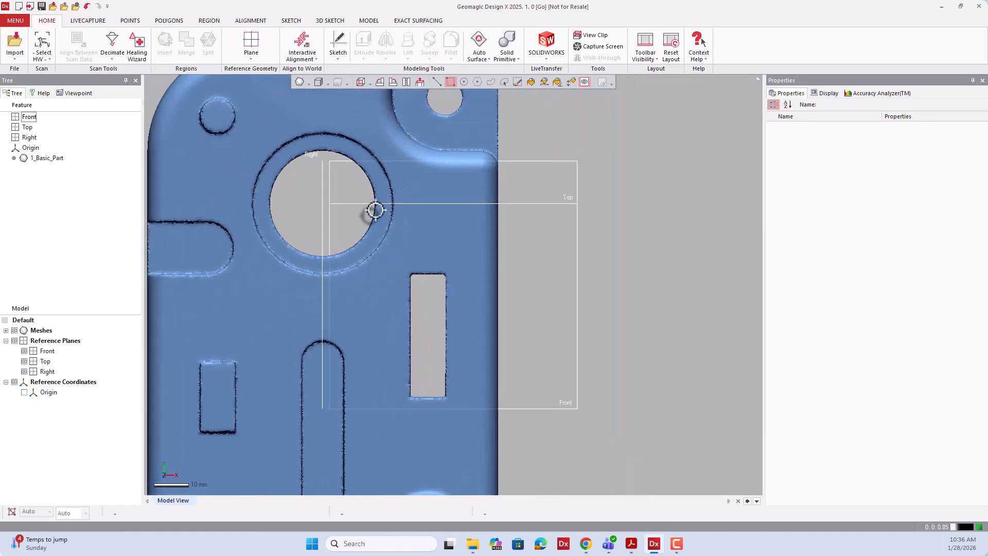
scroll(375, 210, down, 4)
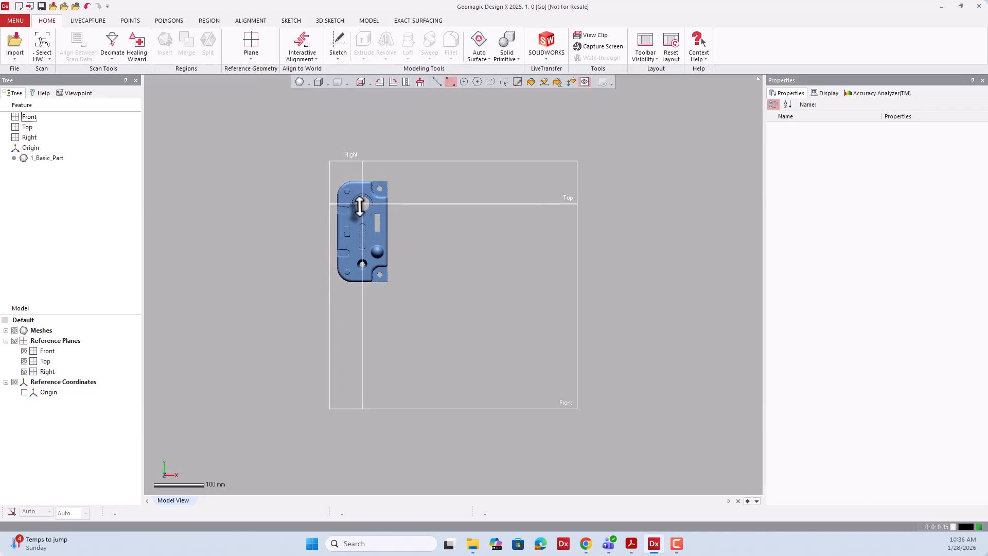
scroll(333, 175, up, 3)
scroll(333, 175, up, 10)
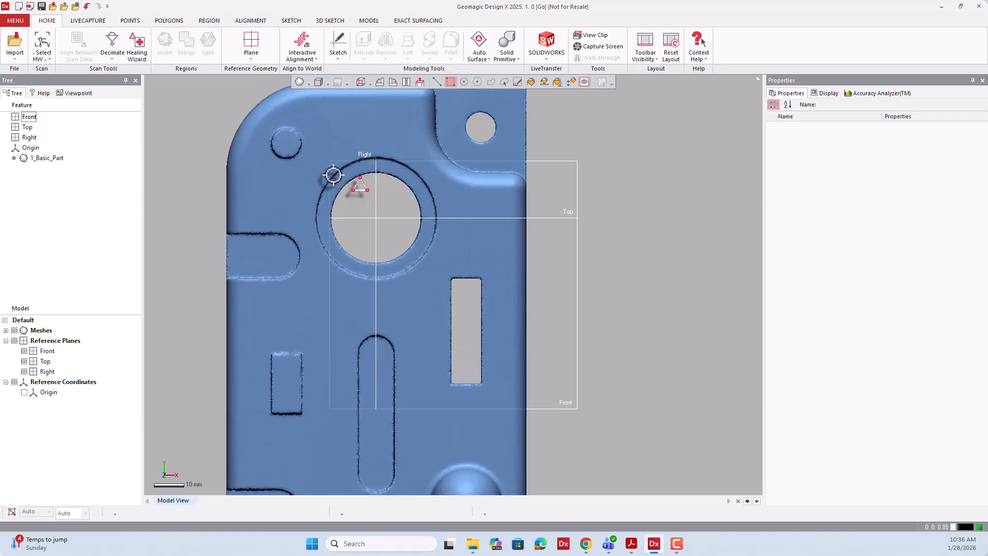
scroll(347, 182, up, 3)
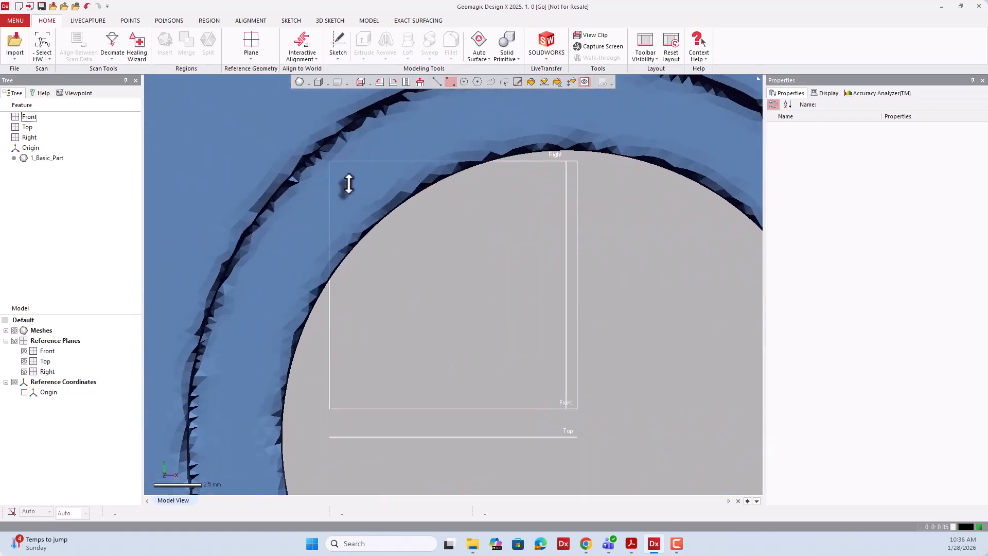
scroll(349, 184, down, 10)
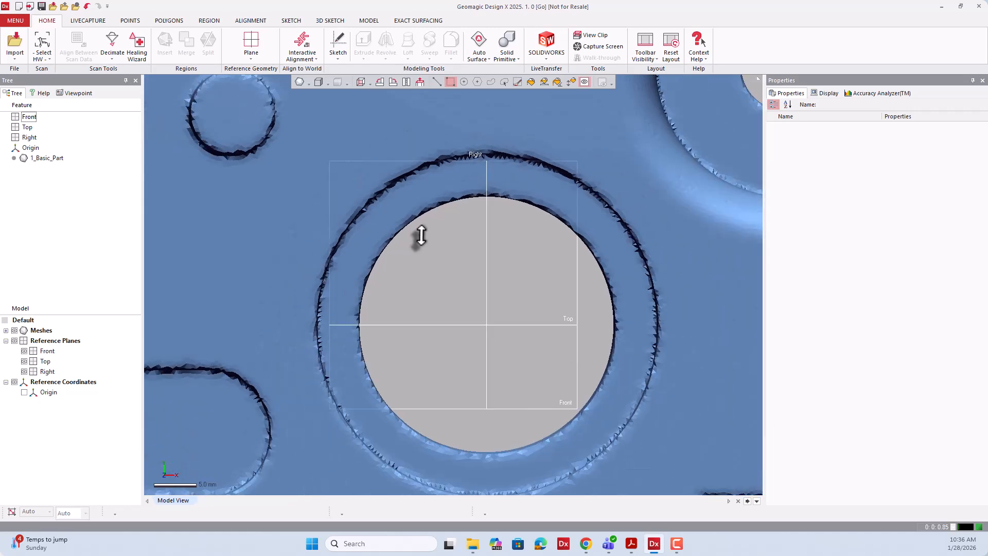
scroll(407, 212, down, 6)
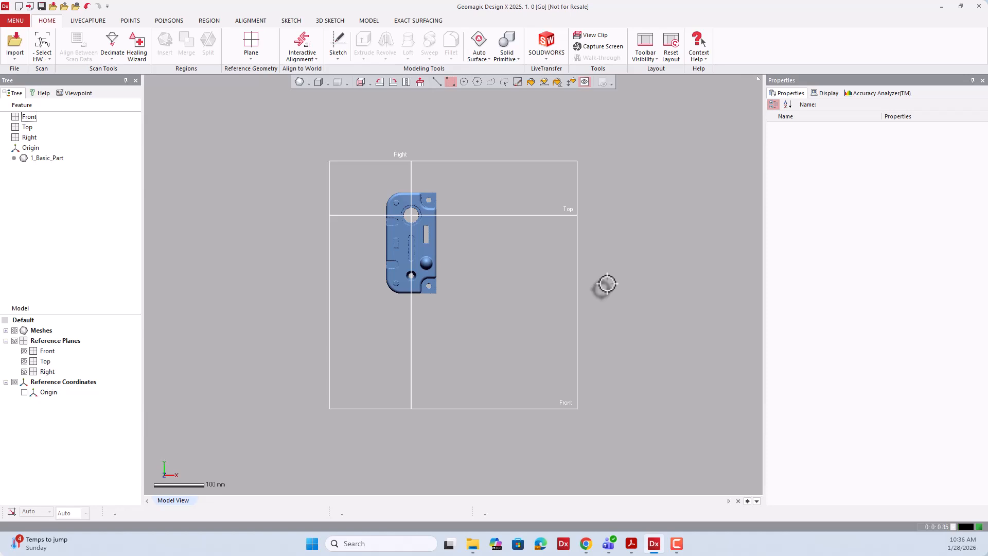
- Examine the part and its three reference planes from the back, the sides and several oblique angles
right_drag(607, 284, 659, 293)
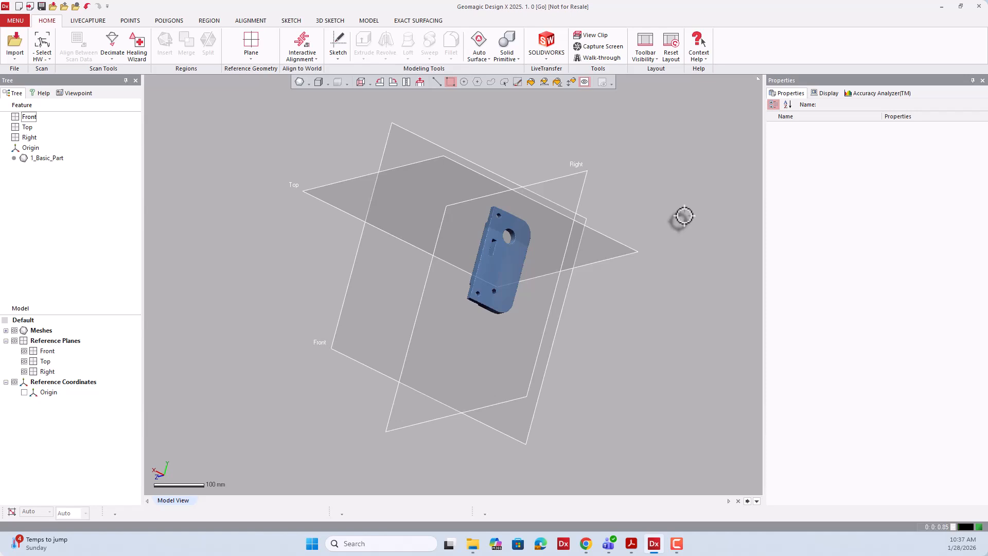
right_drag(684, 216, 453, 273)
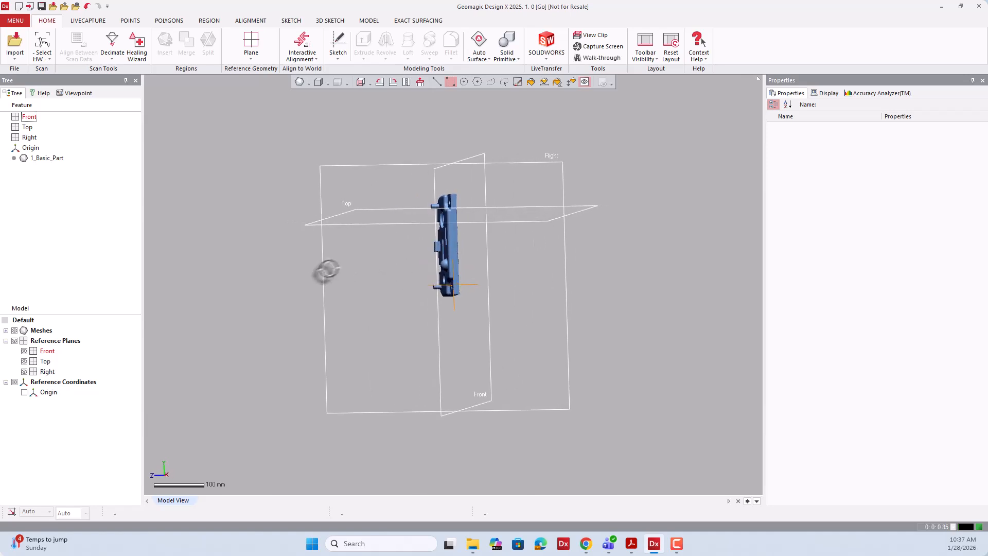
right_drag(326, 271, 414, 283)
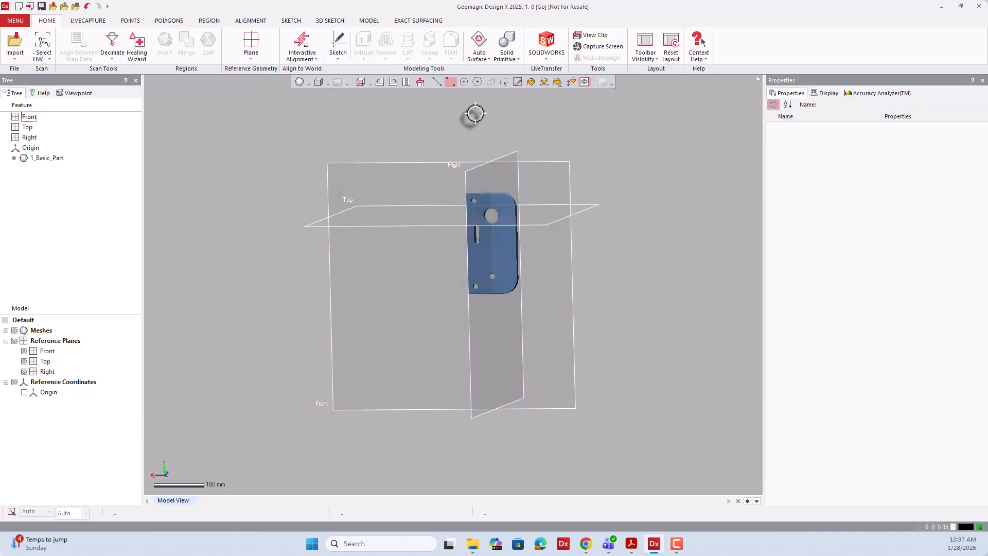
right_drag(475, 114, 467, 368)
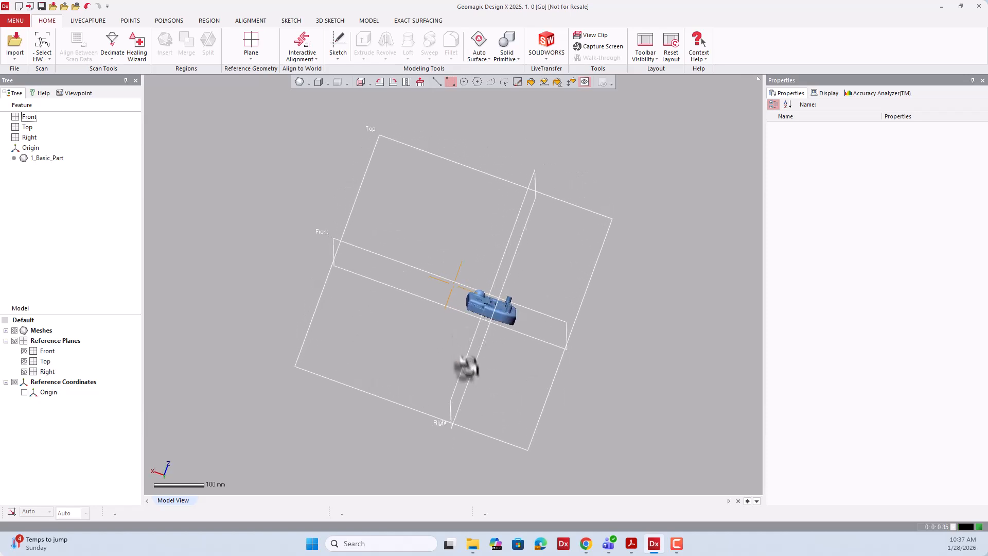
right_drag(487, 268, 508, 341)
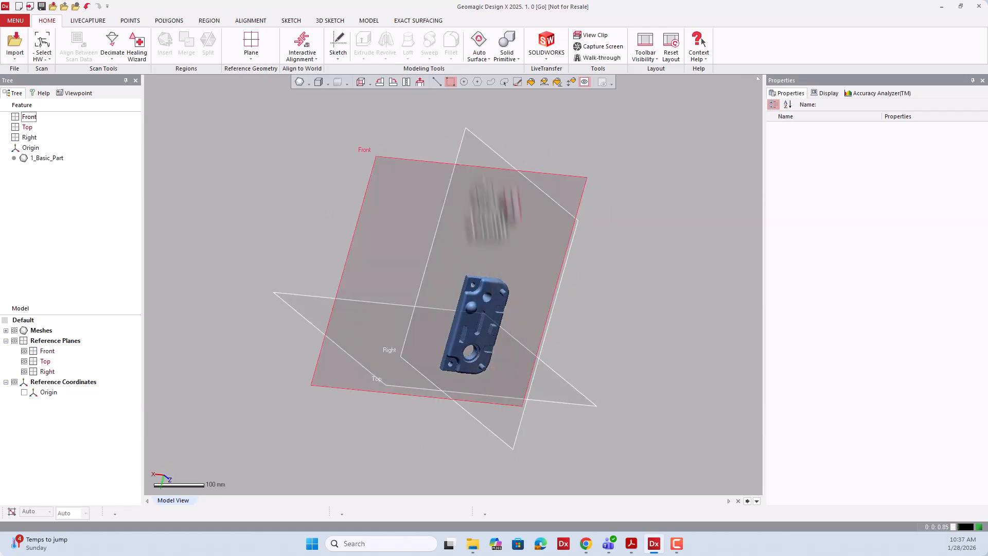
right_drag(424, 152, 492, 203)
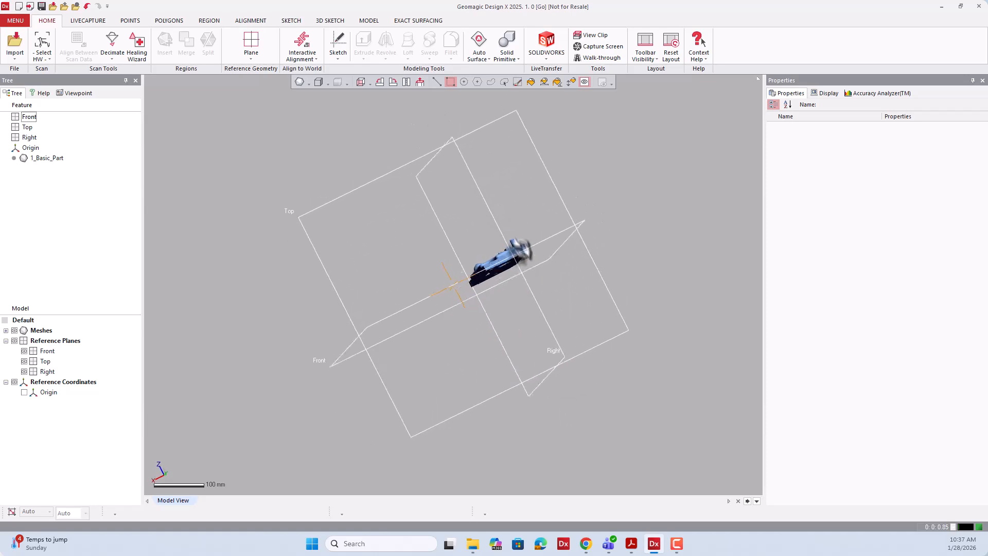
right_drag(571, 331, 458, 135)
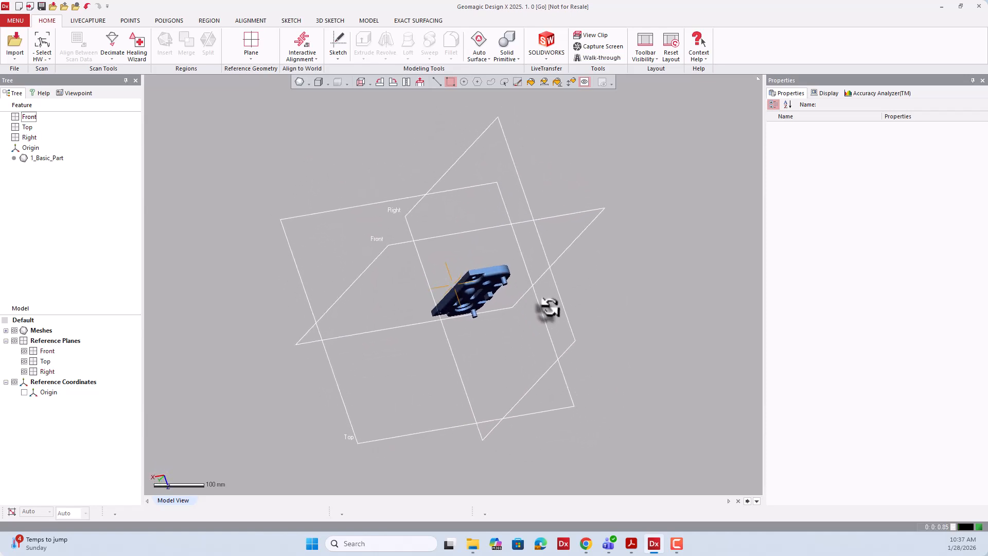
scroll(499, 306, up, 10)
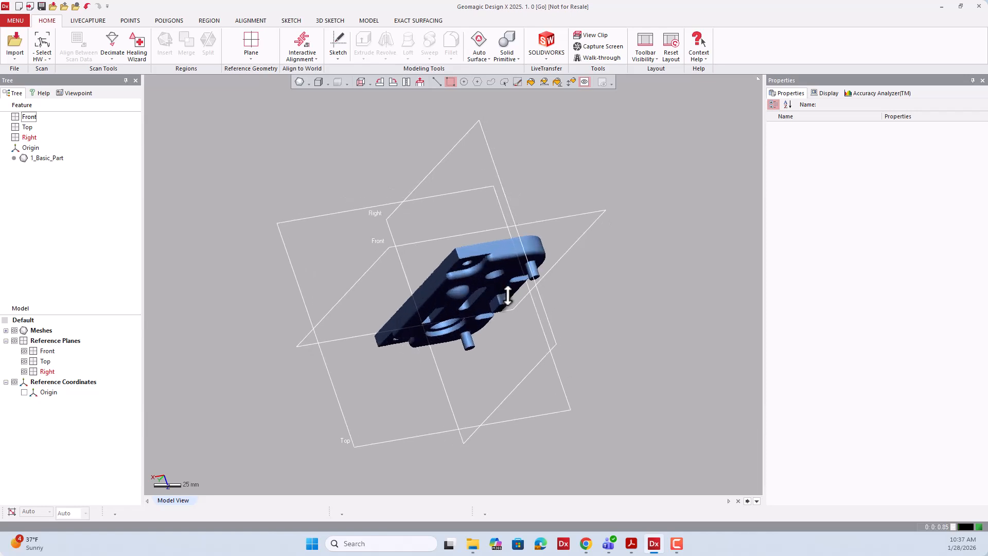
scroll(507, 296, down, 6)
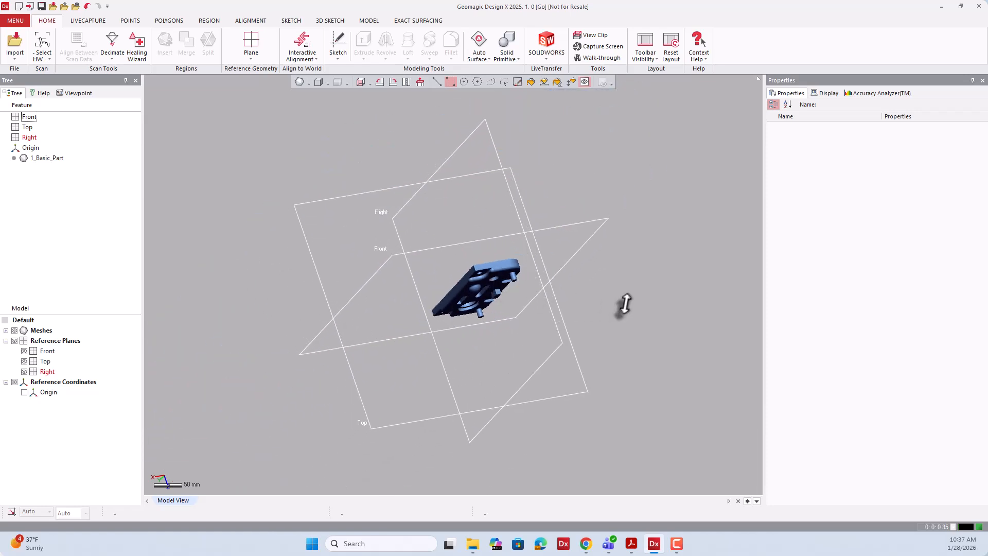
right_drag(624, 304, 532, 290)
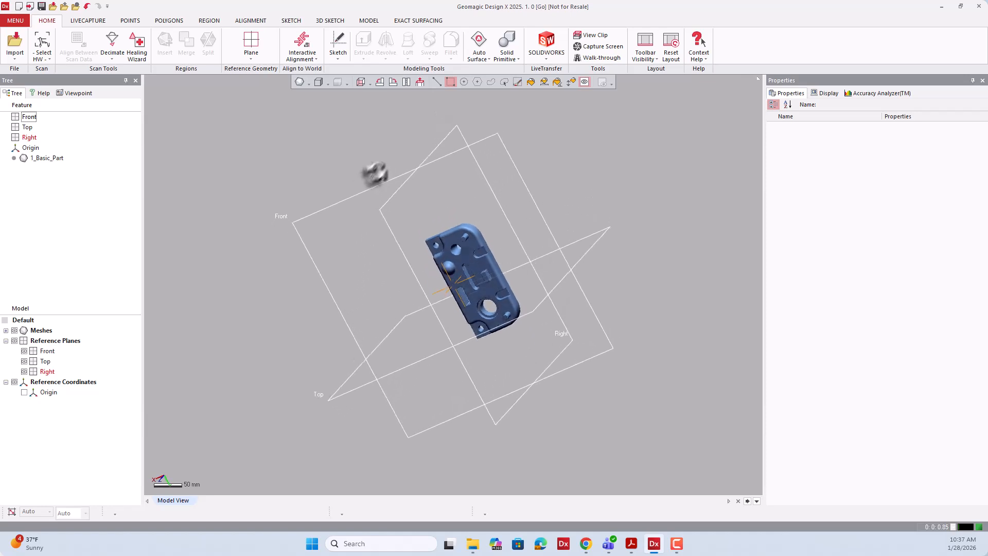
right_drag(474, 139, 521, 312)
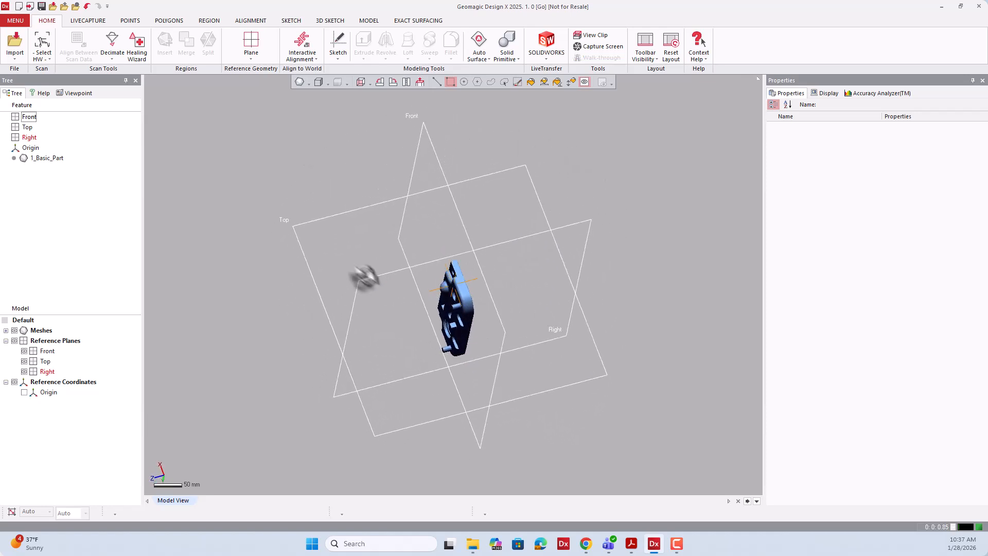
right_drag(365, 278, 375, 298)
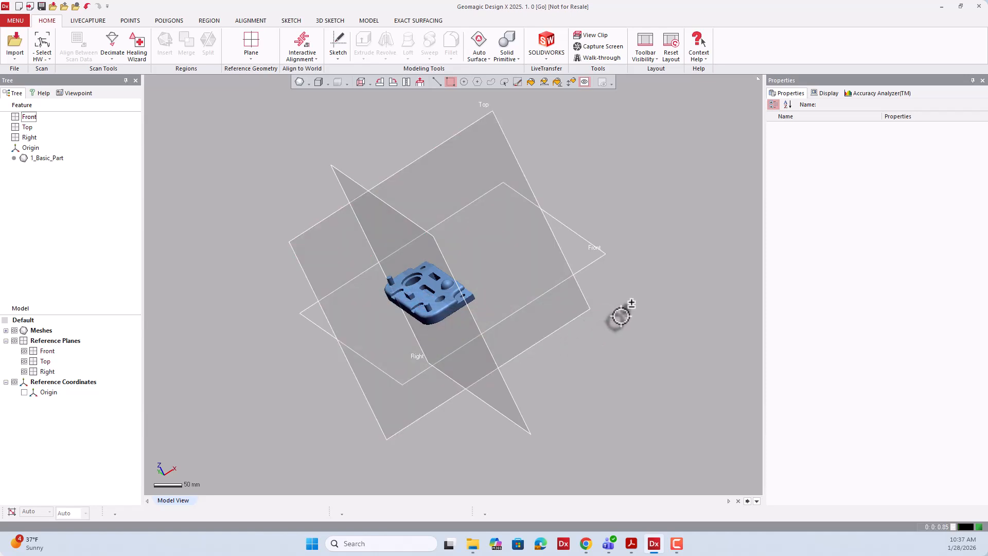
- Examine the part and its reference planes by shifting them across the view, enlarging the pocketed face and turning to a low side view
ctrl+right_drag(621, 316, 696, 315)
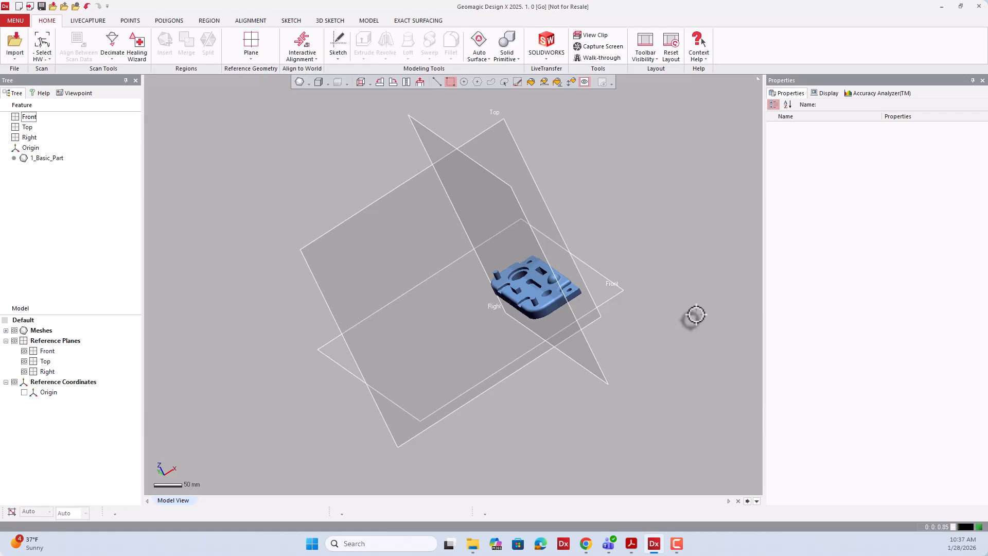
ctrl+right_drag(696, 315, 465, 296)
ctrl+right_drag(602, 284, 437, 322)
scroll(244, 284, up, 8)
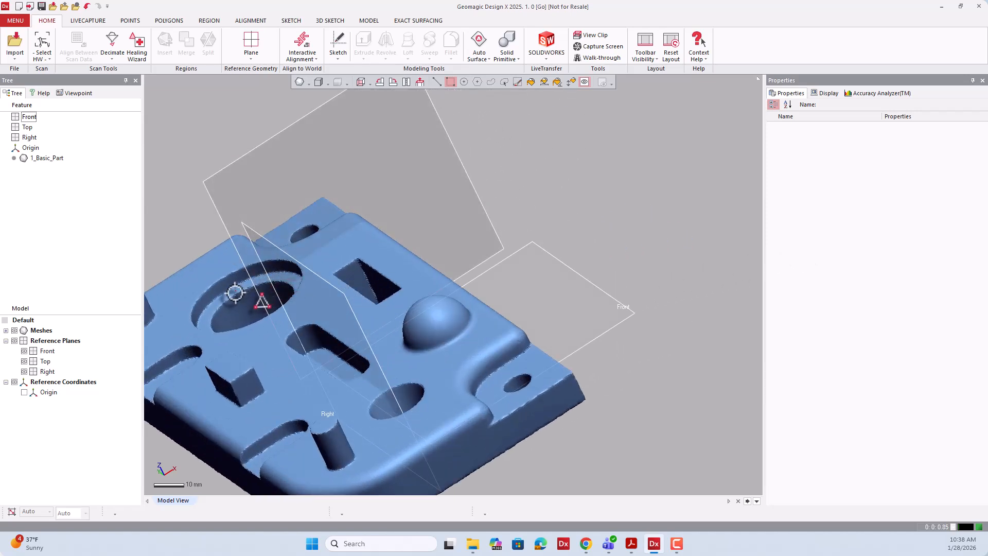
mouse_move(238, 286)
right_down()
mouse_move(447, 238)
mouse_move(577, 309)
mouse_move(379, 275)
mouse_move(318, 225)
mouse_move(381, 251)
mouse_move(498, 260)
mouse_move(479, 256)
mouse_move(465, 329)
mouse_move(463, 239)
mouse_move(494, 137)
mouse_move(461, 299)
mouse_move(494, 135)
mouse_move(470, 280)
mouse_move(489, 146)
mouse_move(494, 258)
mouse_move(477, 195)
mouse_move(488, 196)
right_up()
scroll(478, 199, down, 3)
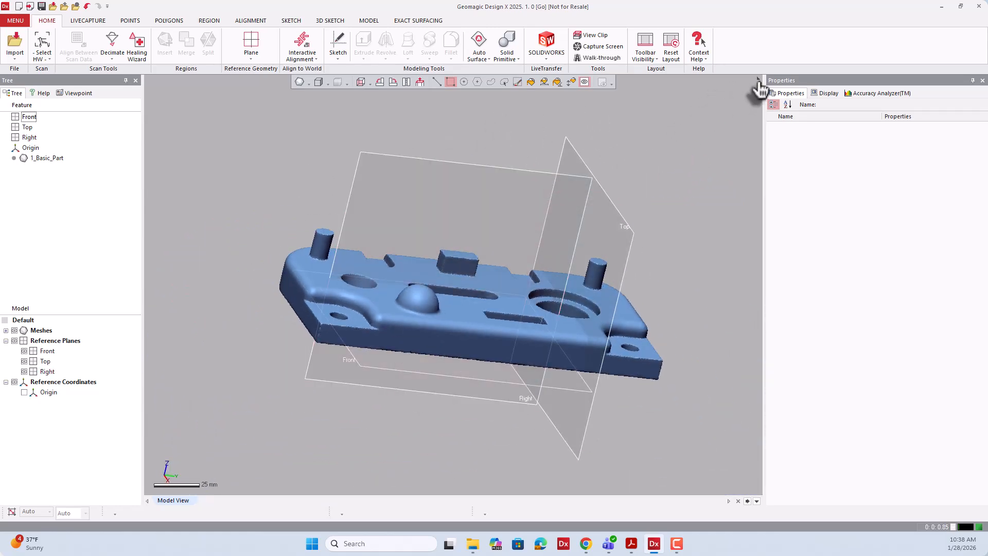
- Review the mouse control guide for selecting, rotating, panning and zooming while turning and moving the part, and hide the guide
click(759, 88)
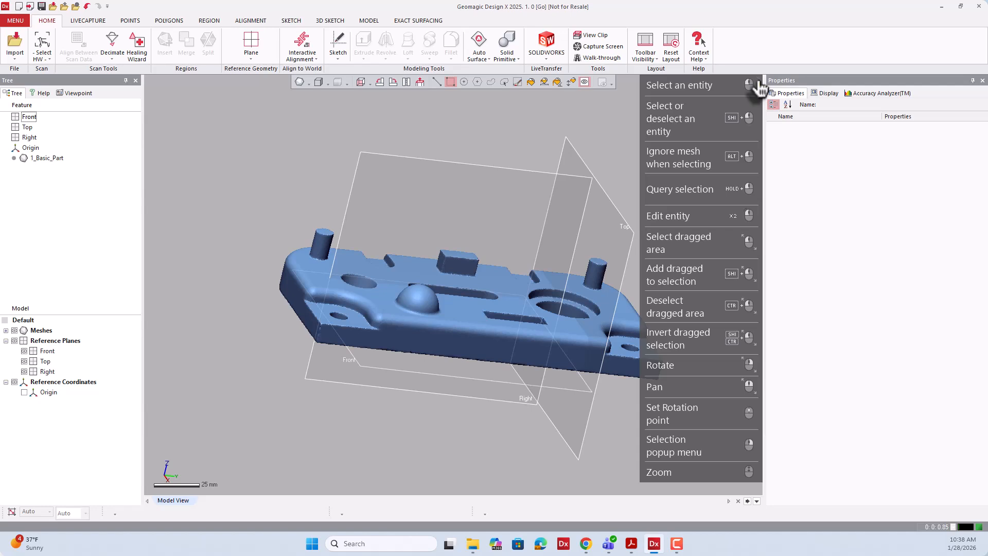
click(759, 87)
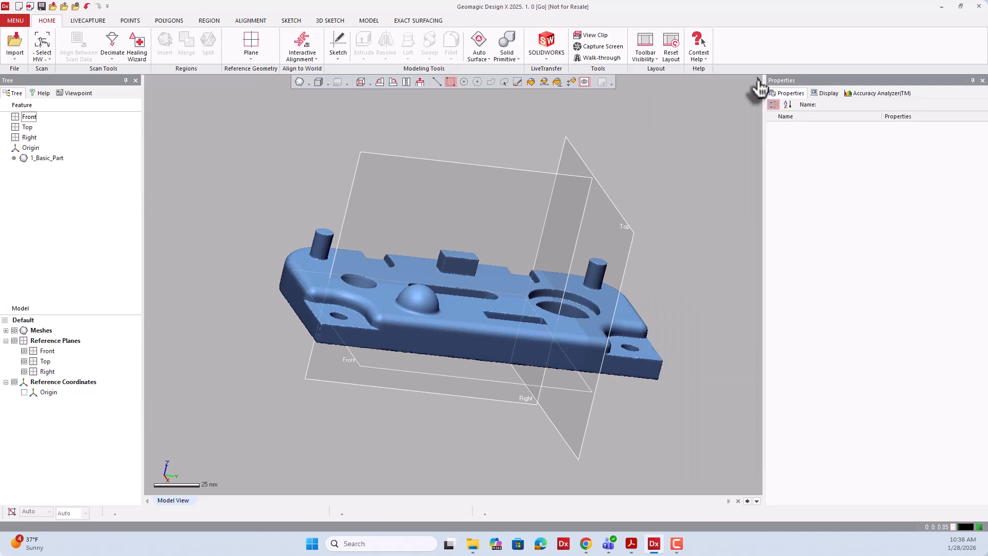
click(759, 88)
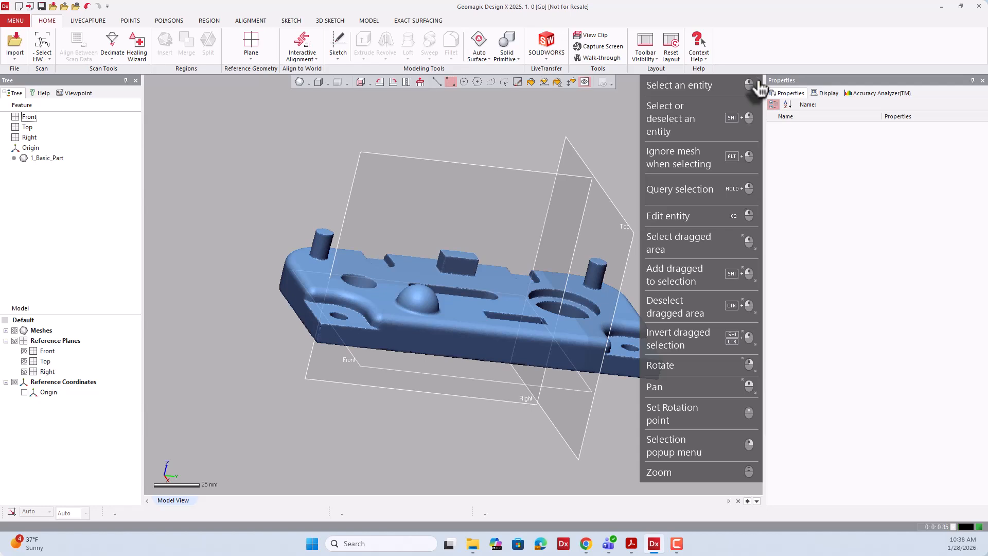
click(759, 87)
click(759, 88)
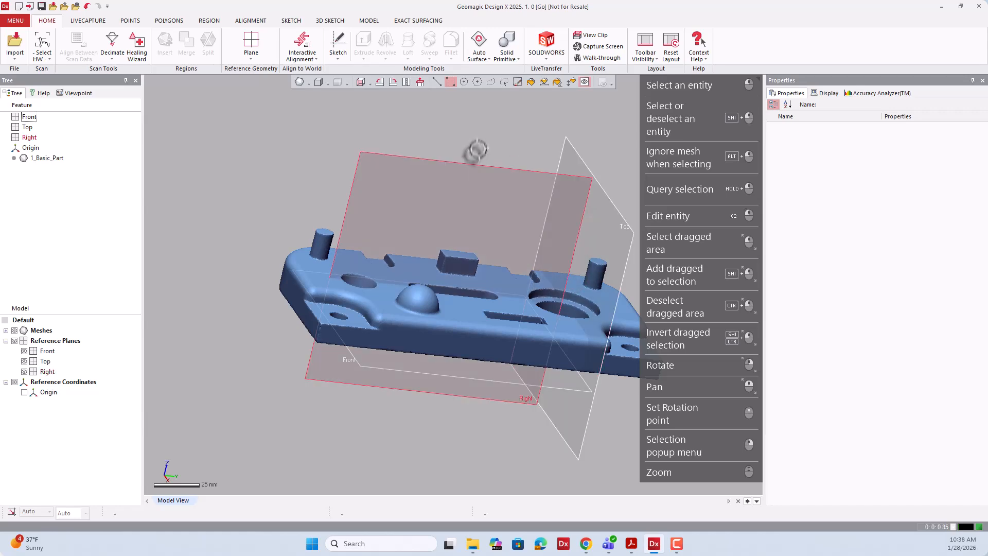
right_drag(479, 147, 463, 306)
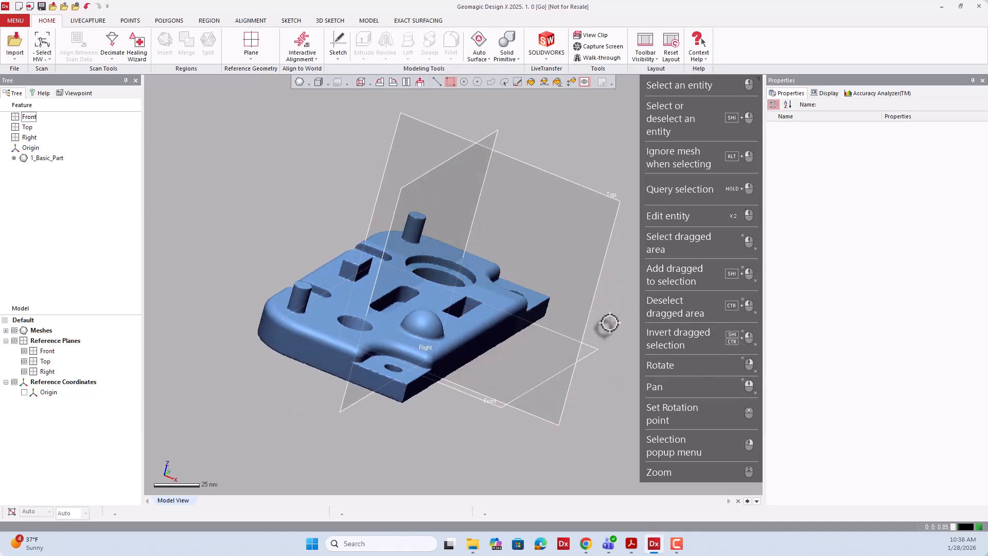
right_drag(609, 322, 564, 324)
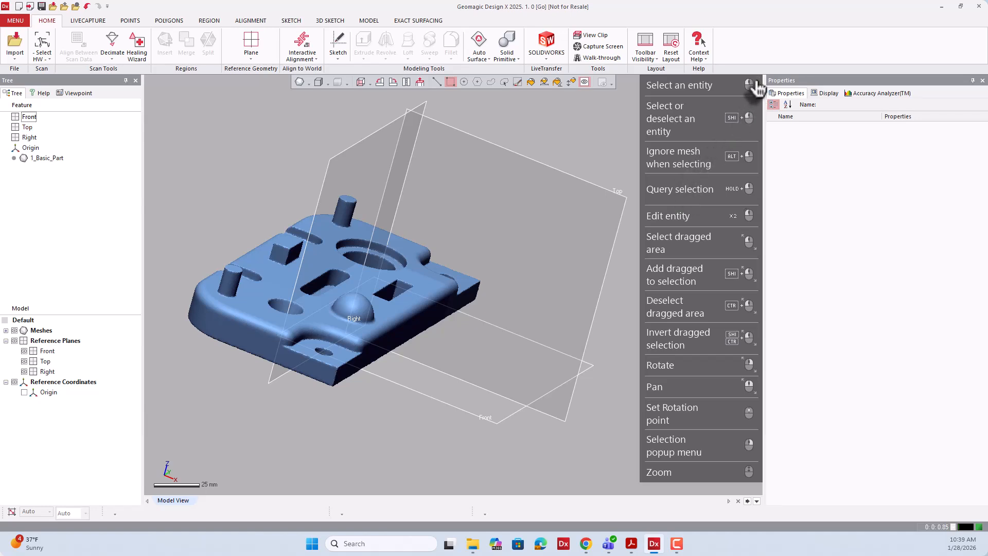
mouse_move(638, 170)
right_down()
mouse_move(626, 198)
mouse_move(569, 165)
right_up()
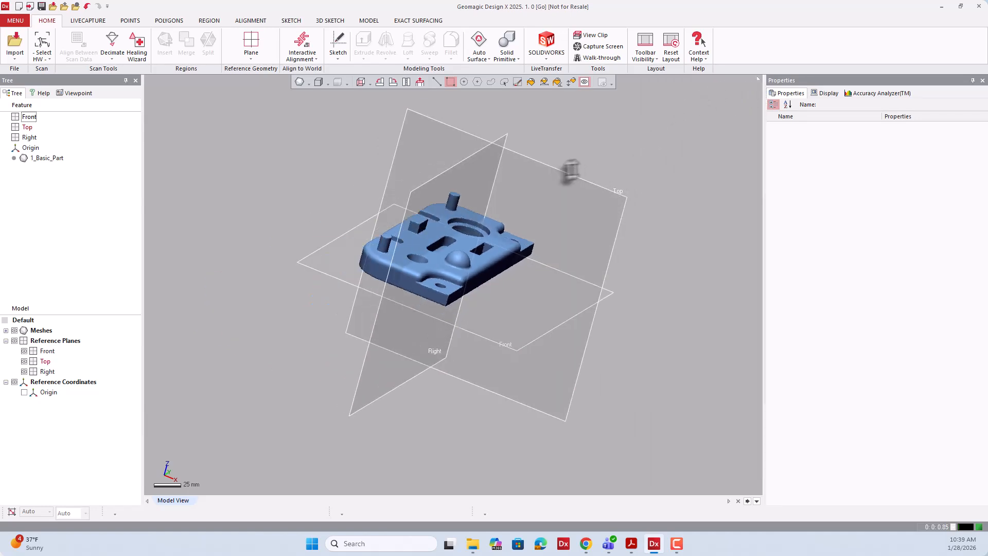
- Open the general preferences and choose True for Enable Automatic Recovery
click(76, 10)
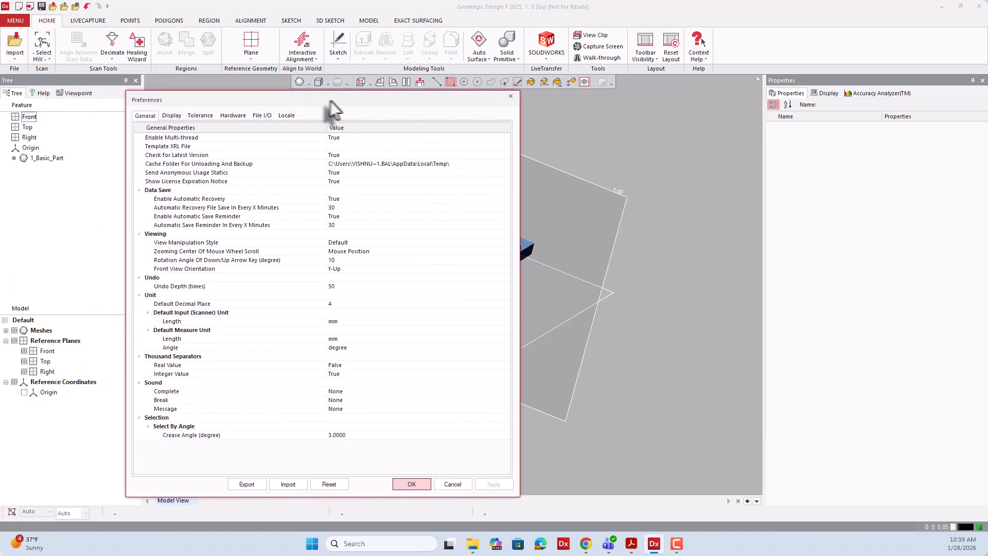
drag(329, 101, 398, 109)
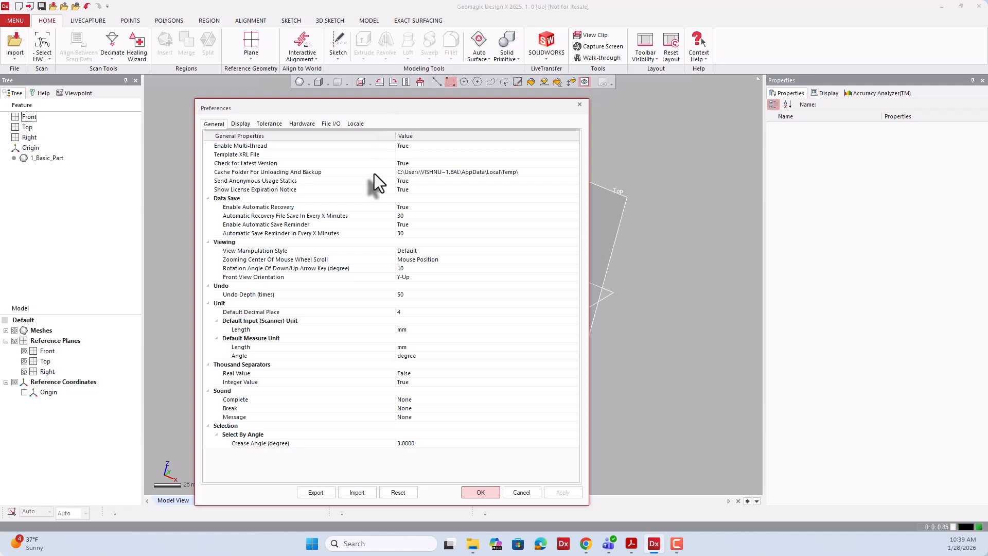
click(414, 208)
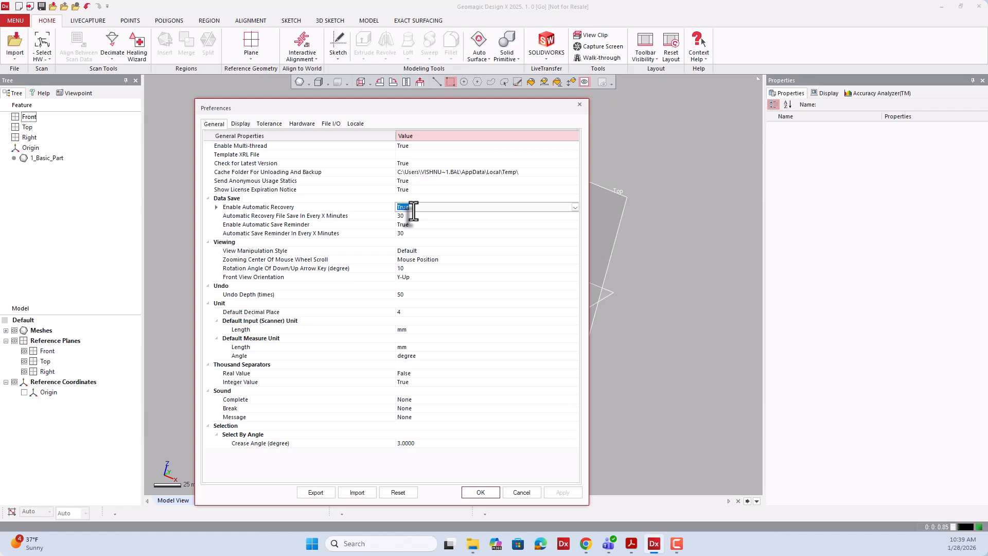
click(575, 207)
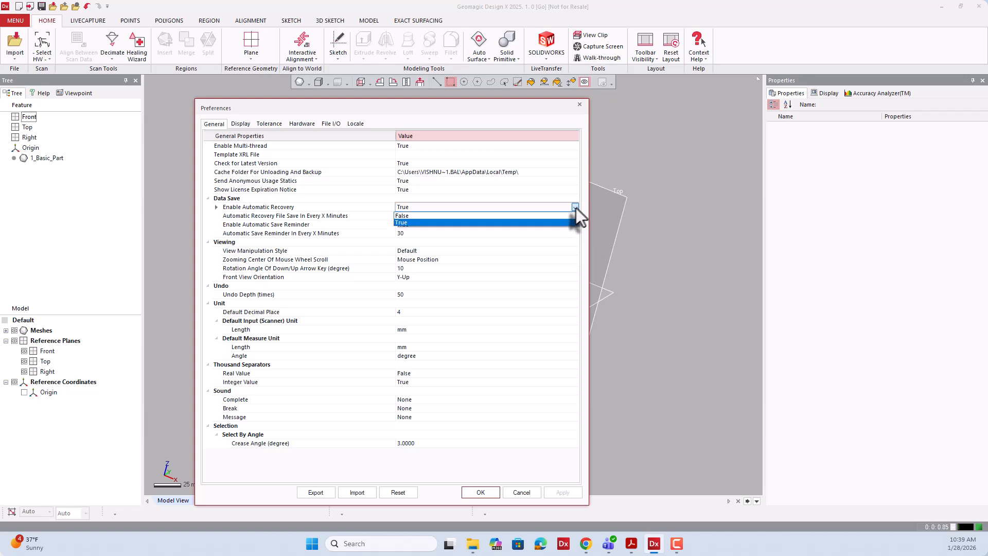
click(547, 224)
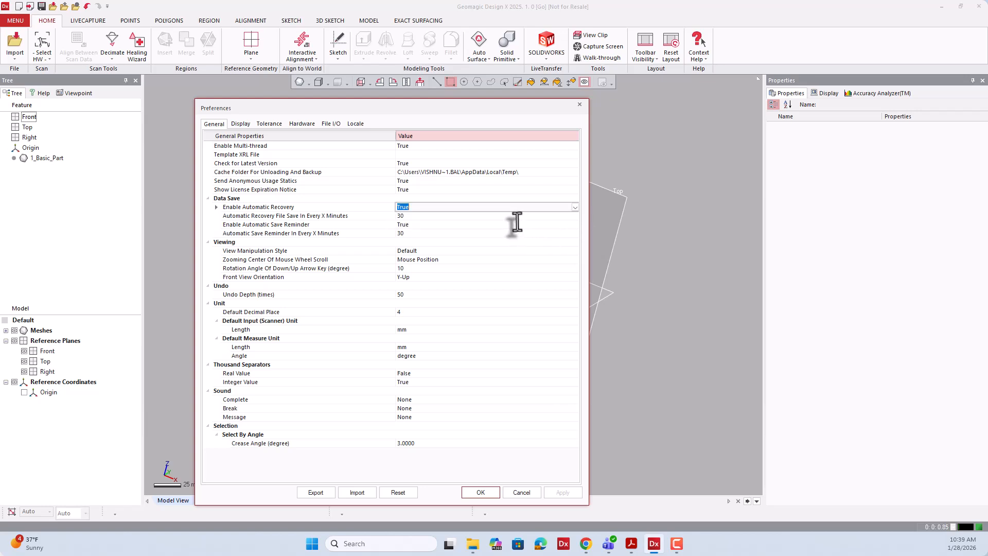
- Set the automatic recovery file save interval to 40 minutes
click(497, 216)
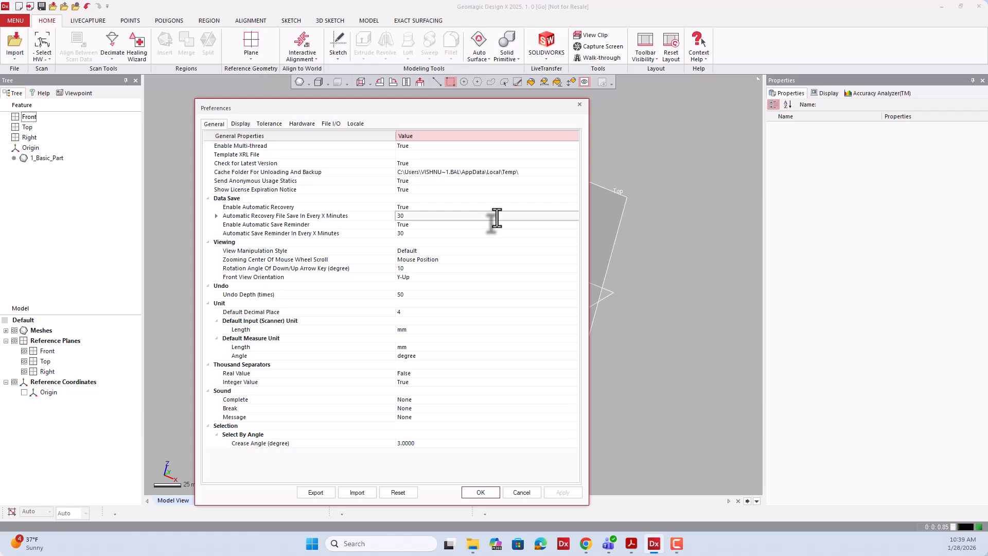
click(407, 216)
text(40)
click(421, 218)
click(429, 208)
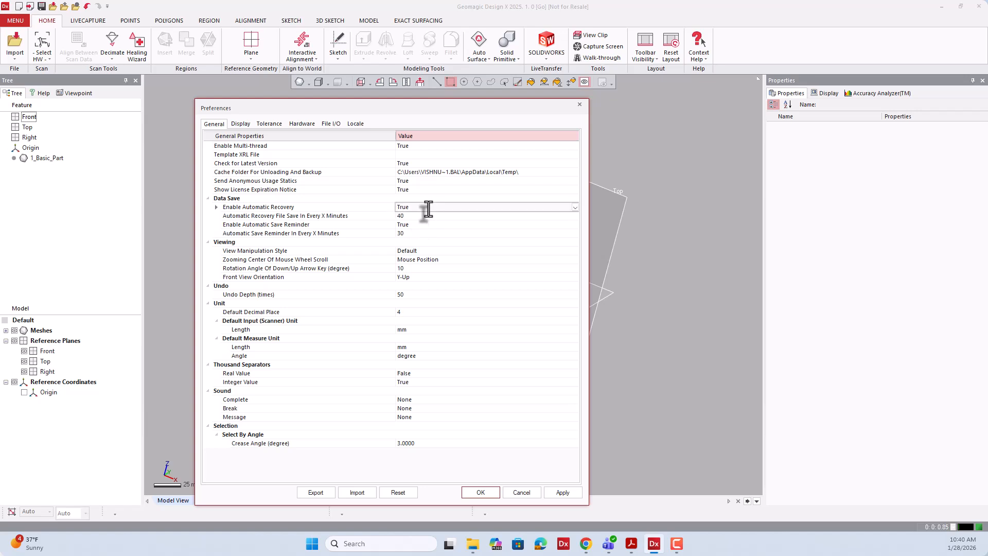
click(219, 125)
click(454, 208)
click(437, 218)
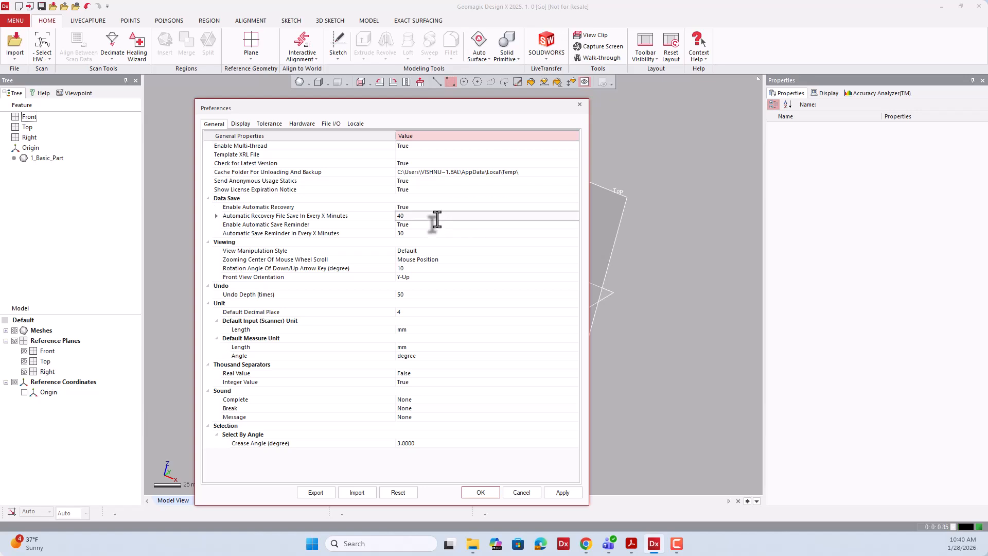
click(437, 219)
- Keep the automatic save reminder enabled and set its interval to 15 minutes
click(445, 225)
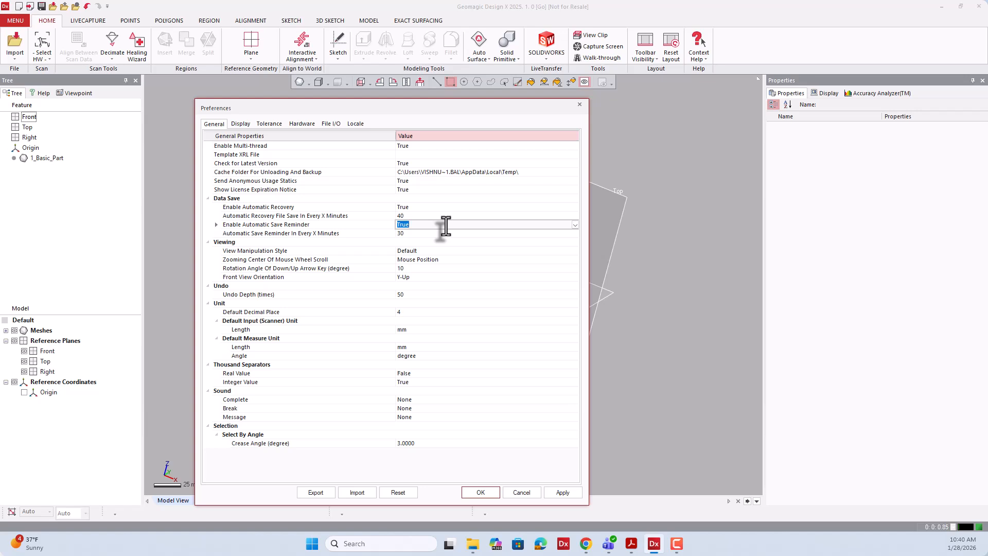
click(575, 225)
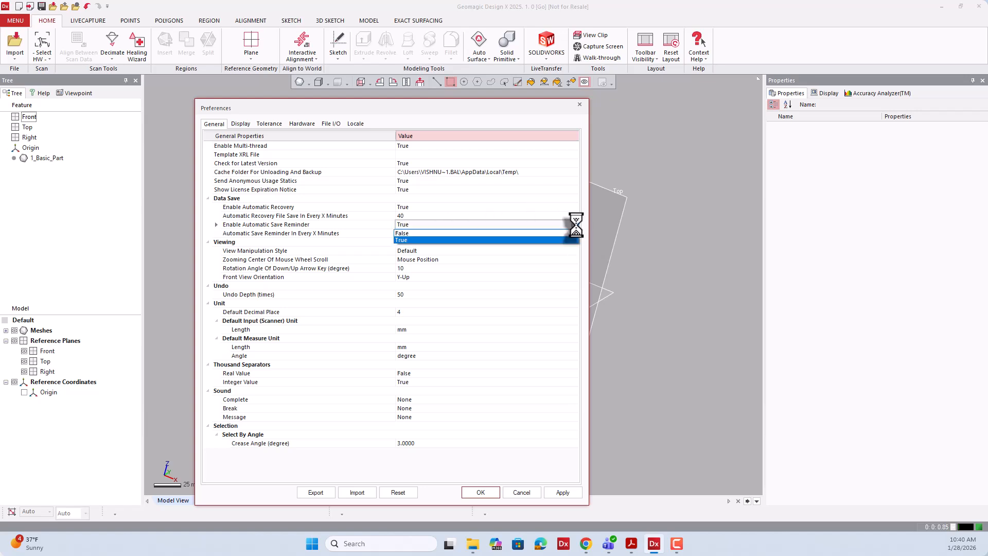
click(576, 225)
click(564, 234)
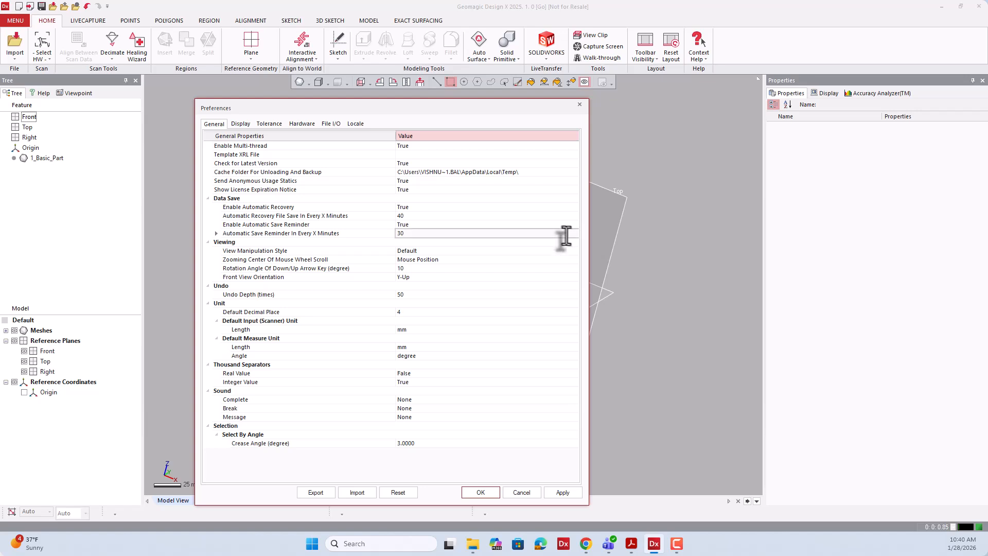
click(386, 232)
click(407, 234)
text(15)
key(Return)
- Try SOLIDWORKS as the view manipulation style and set it back to Default
click(422, 251)
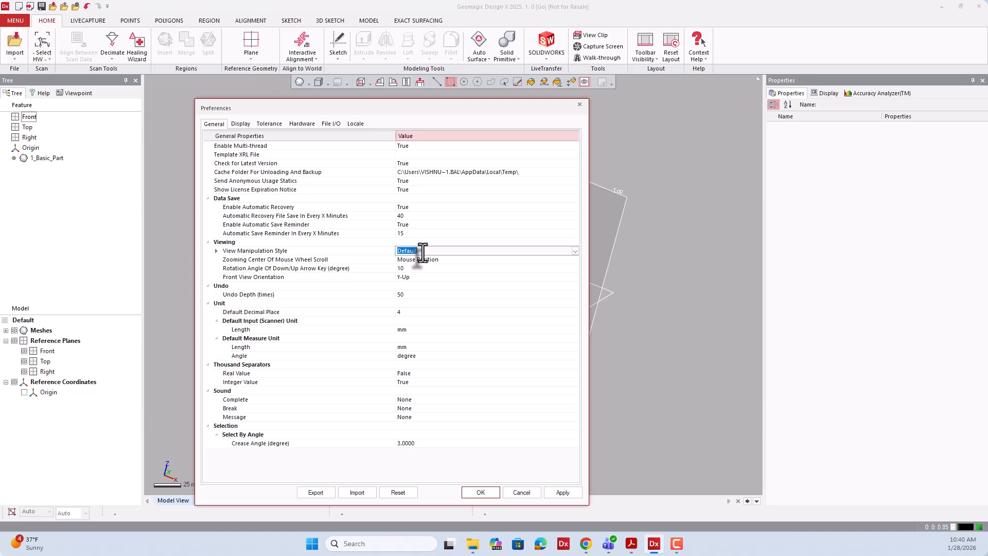
click(575, 252)
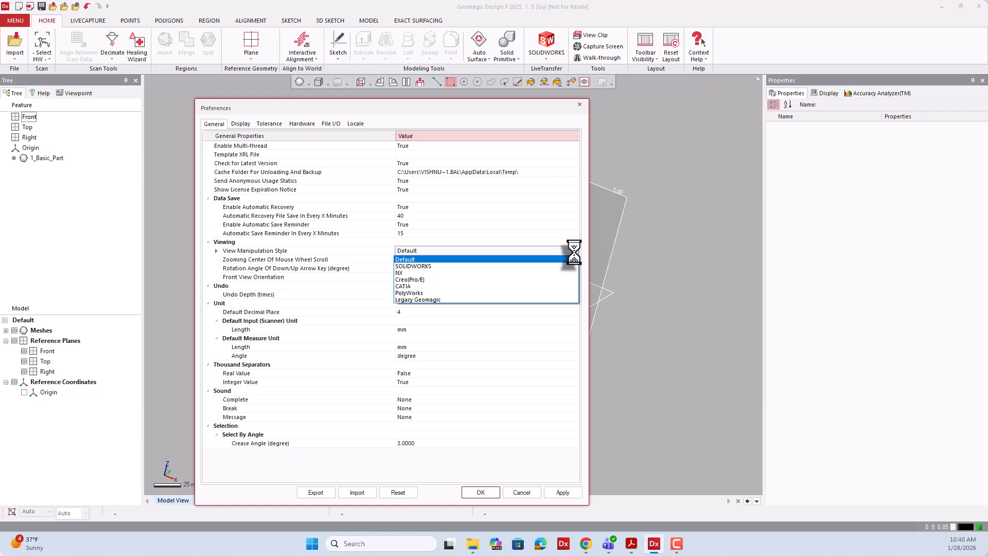
click(429, 268)
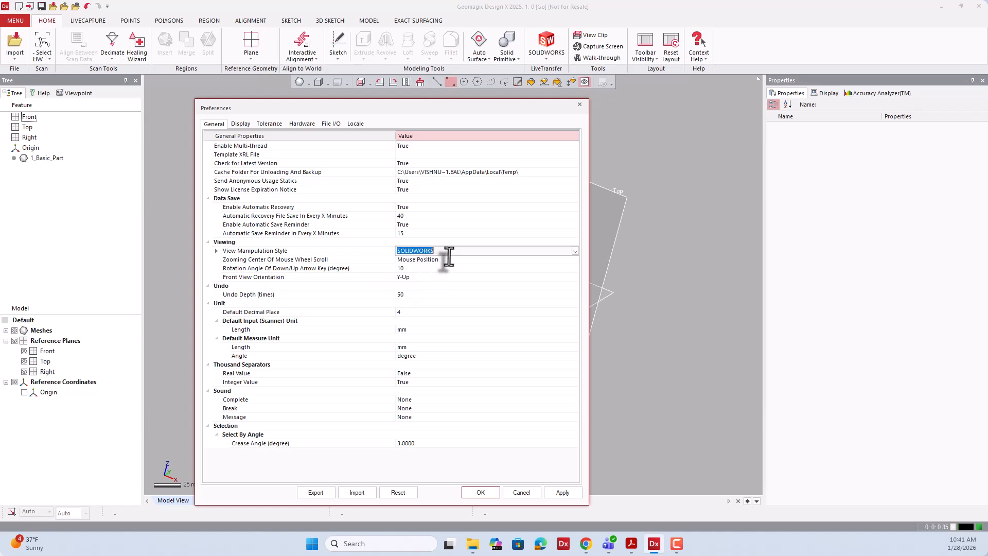
click(451, 260)
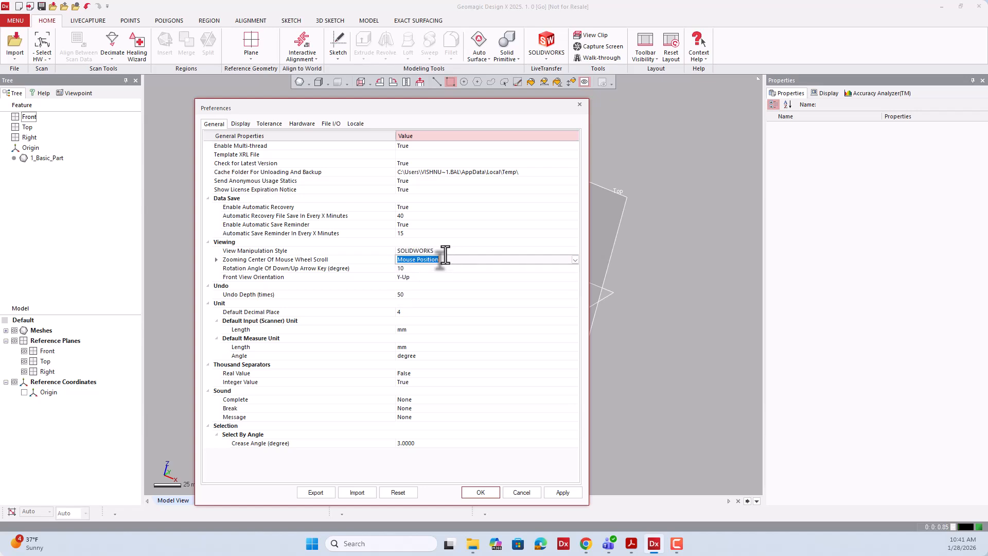
click(446, 254)
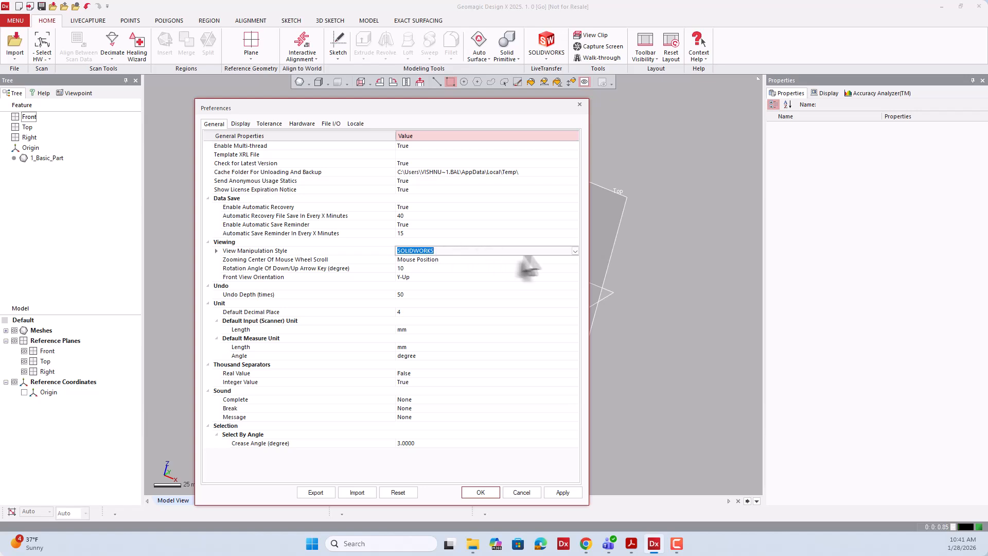
click(573, 251)
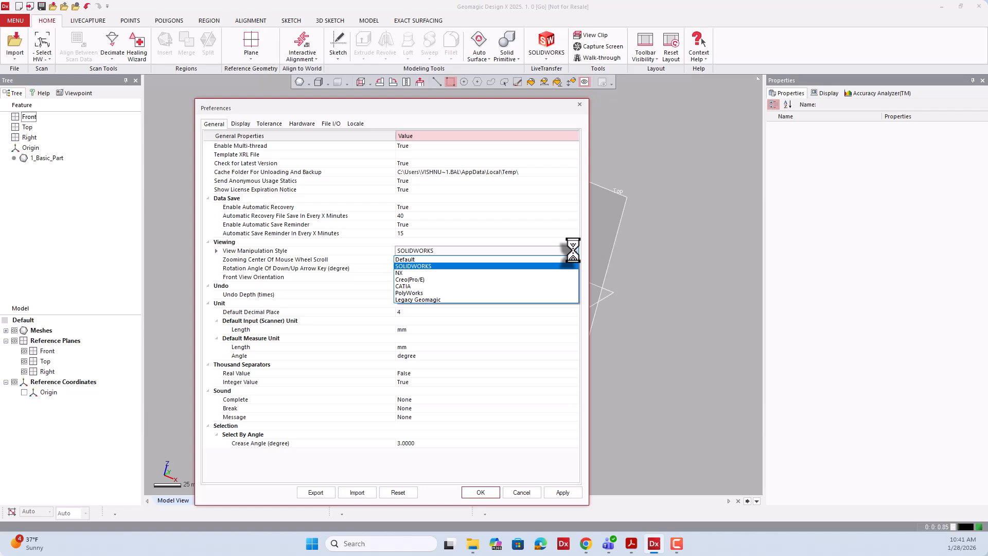
click(547, 259)
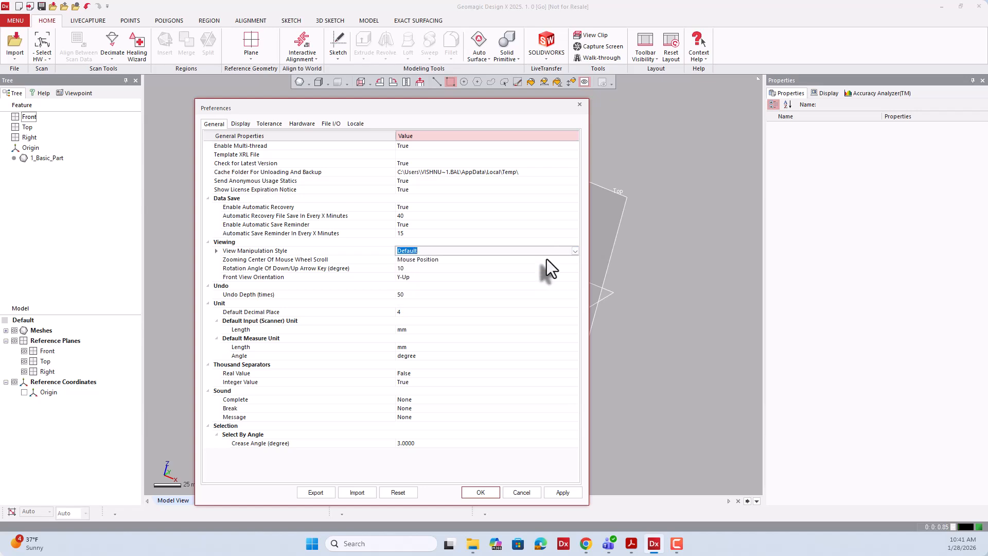
- Try Screen Center as the zooming center of the mouse wheel scroll and set it back to Mouse Position
click(547, 260)
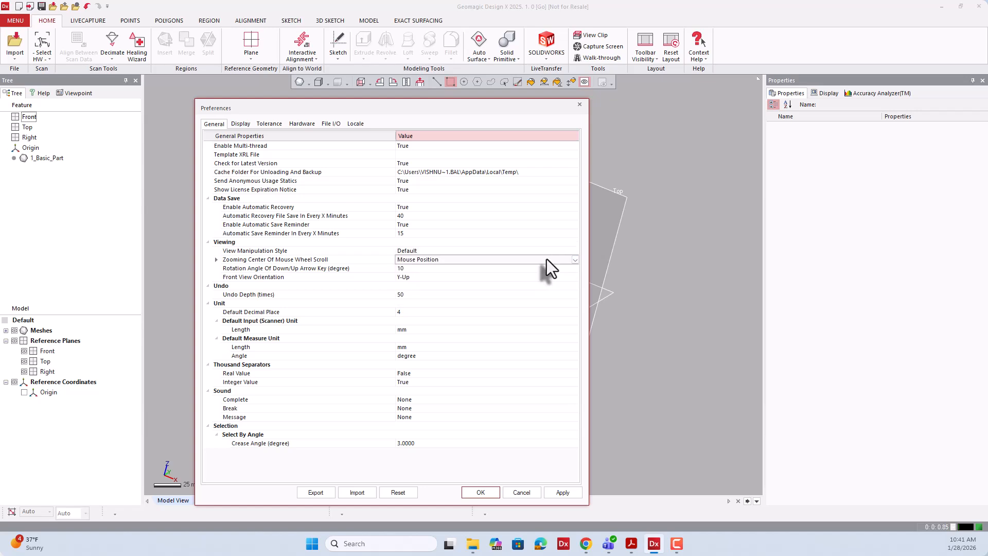
click(575, 260)
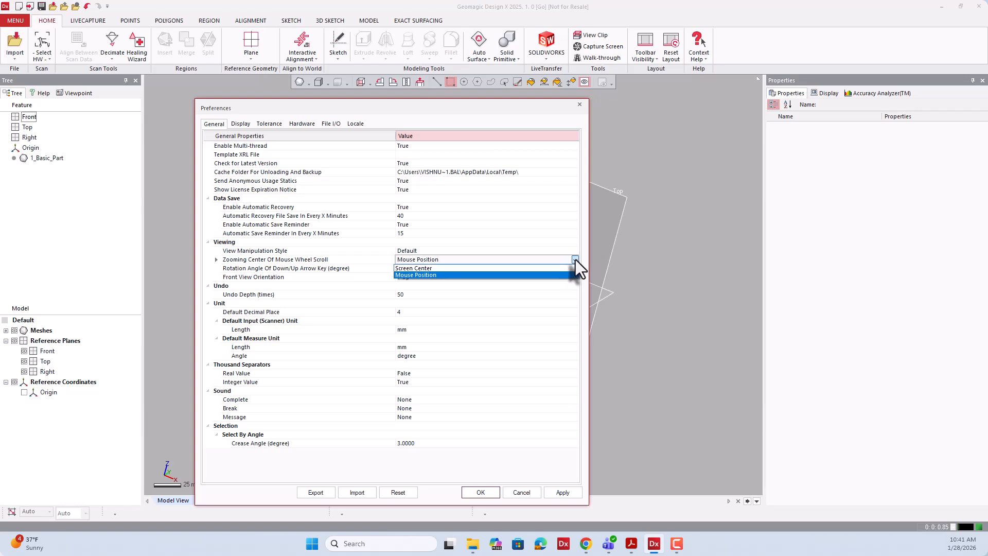
click(551, 268)
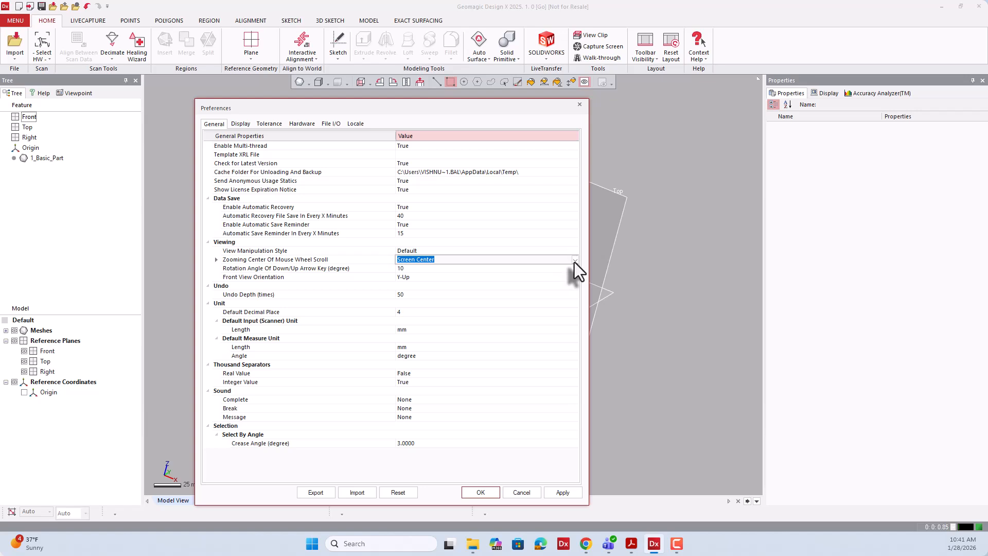
click(574, 260)
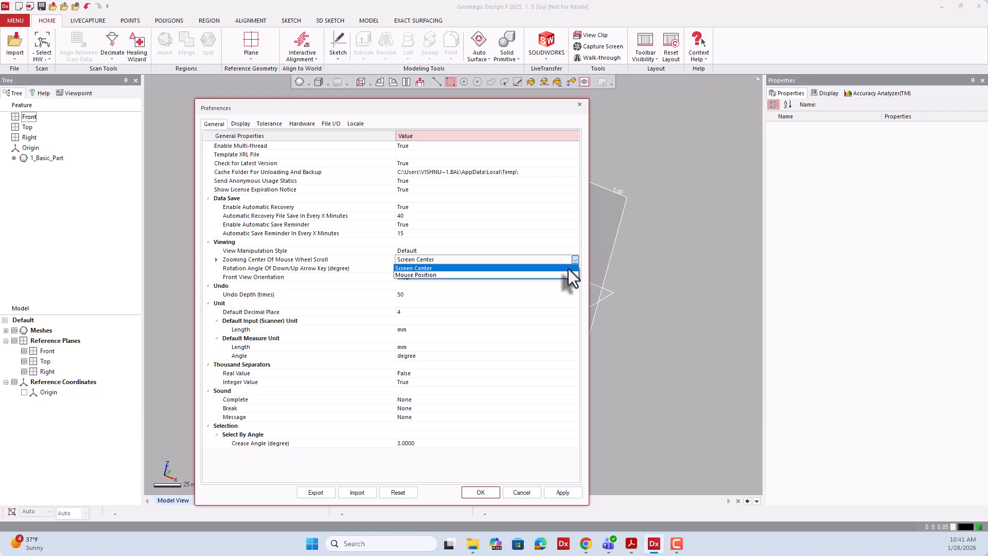
click(566, 273)
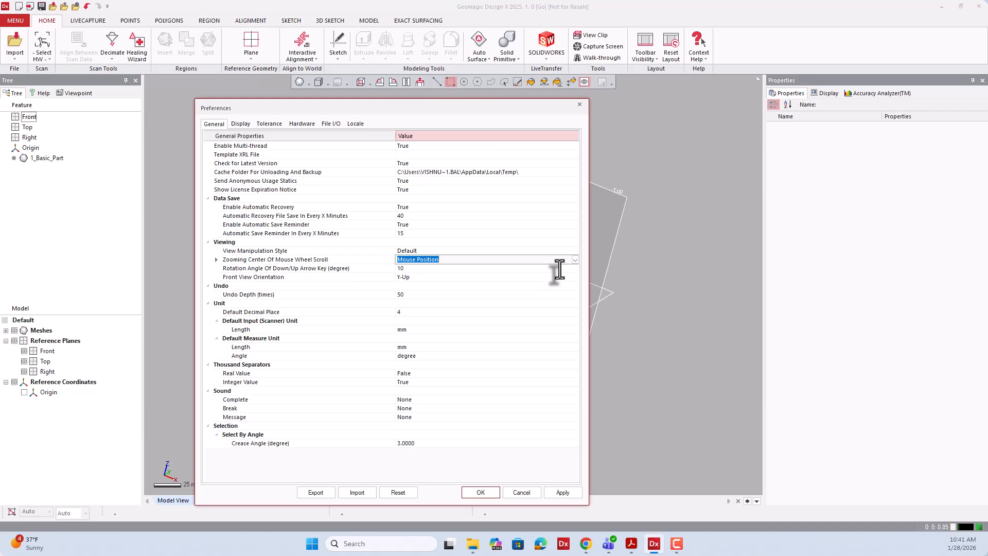
click(576, 259)
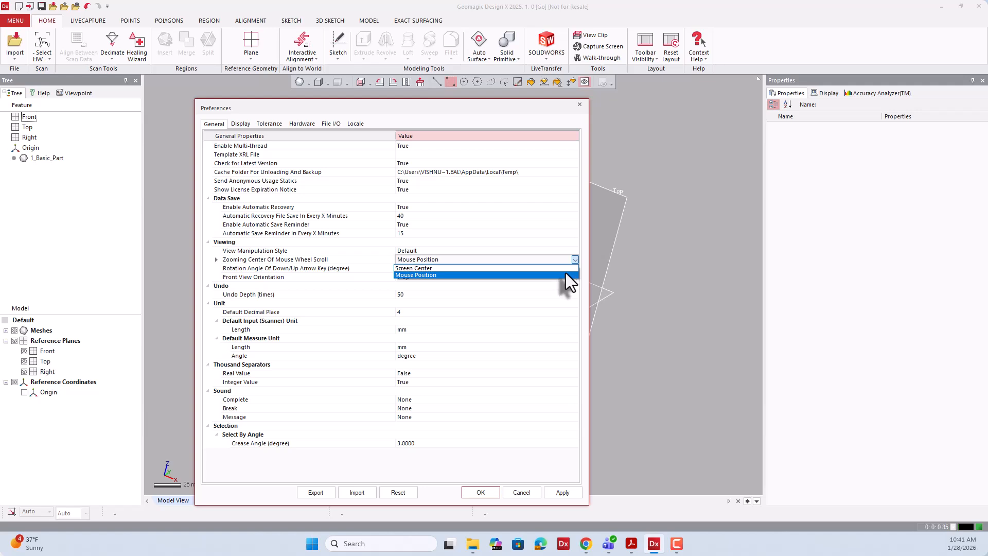
click(566, 273)
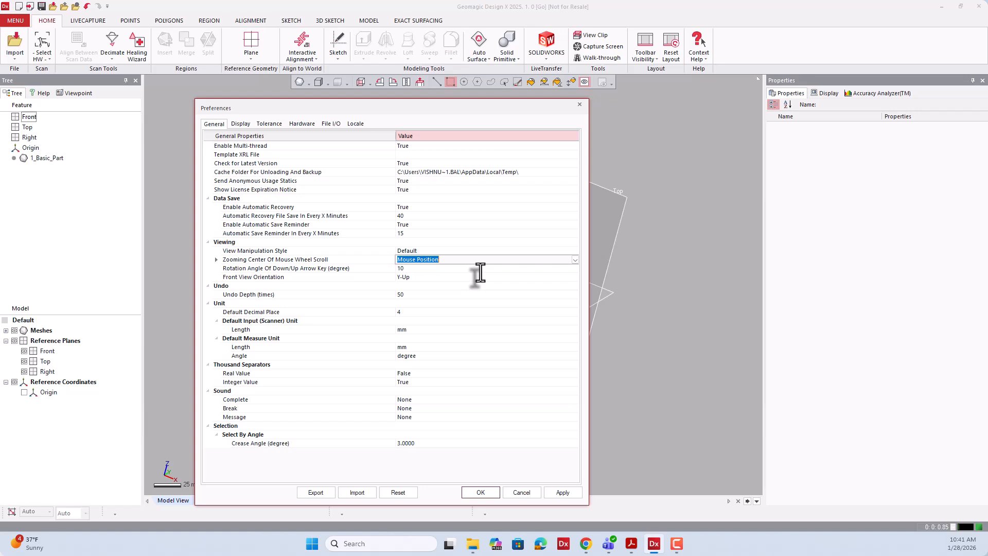
- Review the undo depth and the length unit choices for the default input (scanner) unit in the general preferences
click(422, 294)
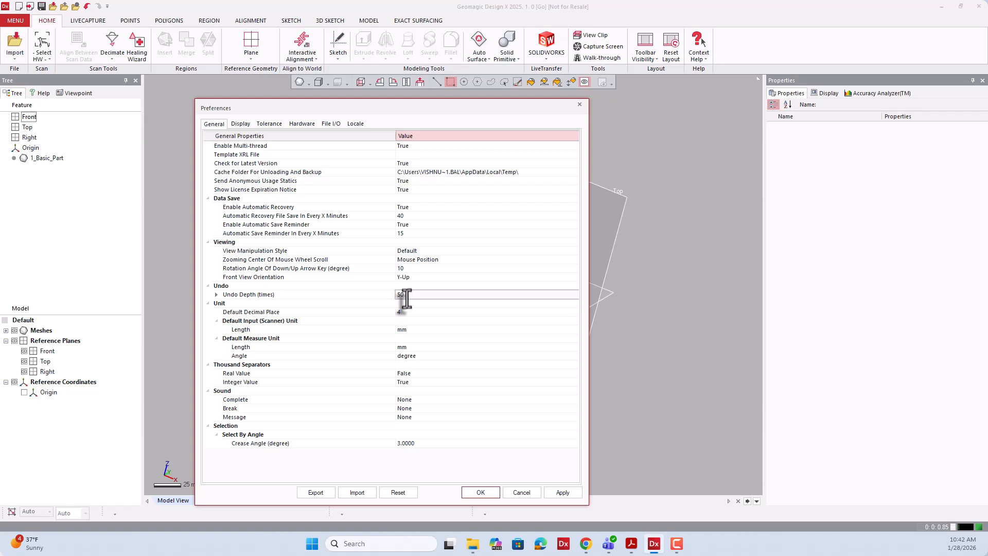
click(407, 297)
click(417, 329)
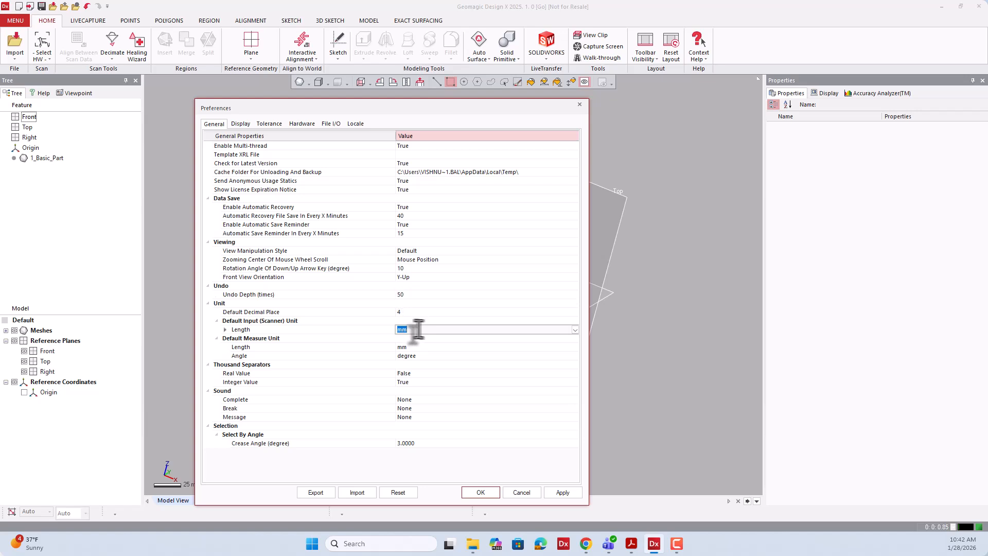
click(575, 329)
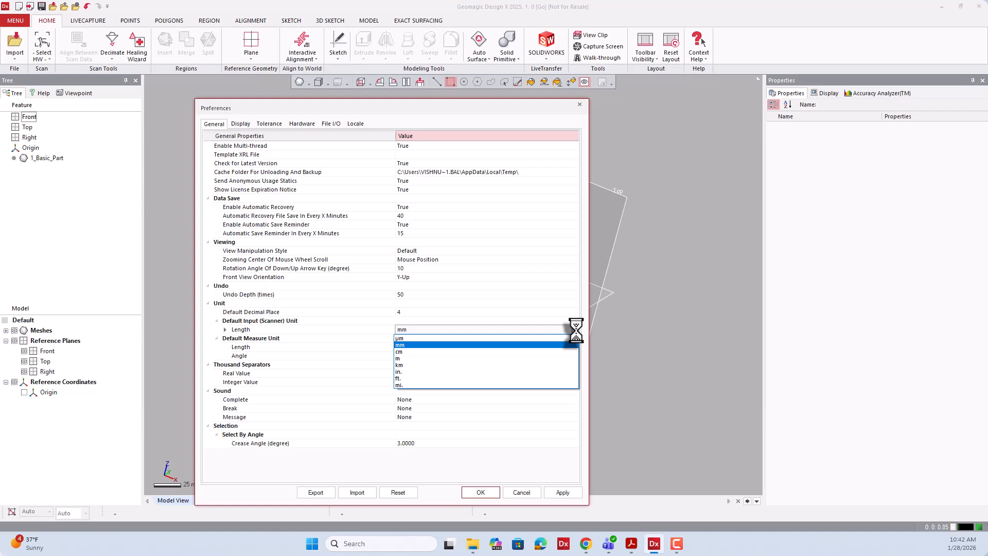
click(575, 330)
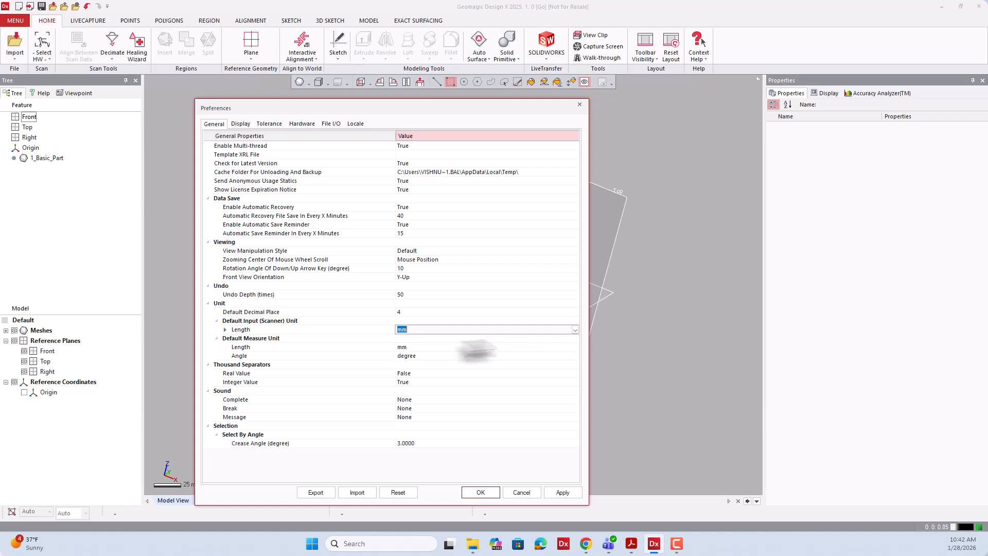
- Try in. as the length unit of the default measure unit and set it back to mm
click(418, 348)
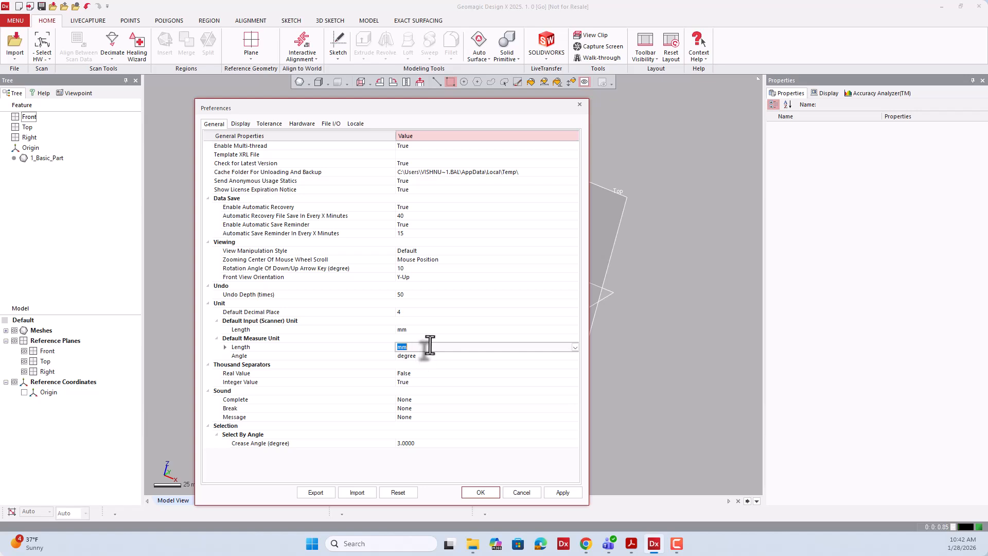
click(575, 347)
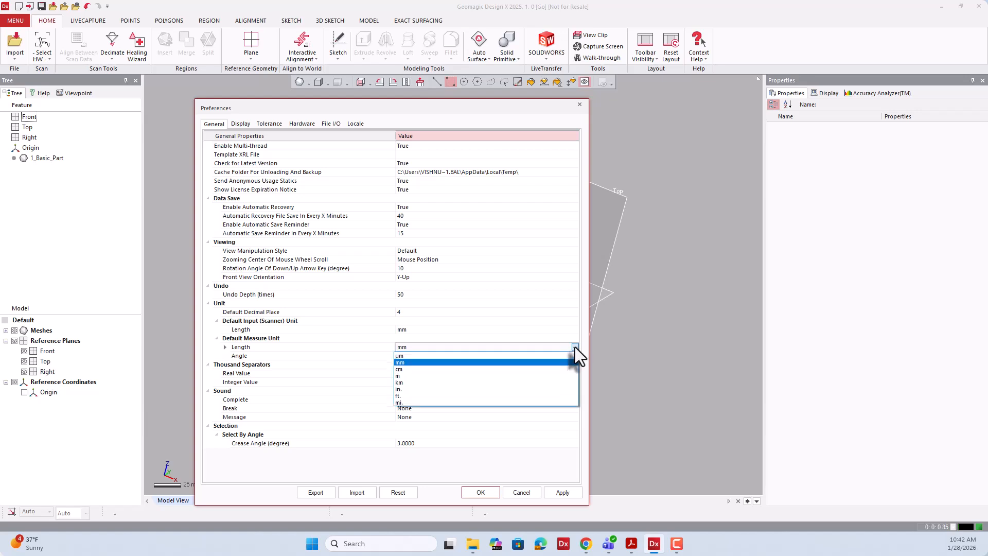
click(548, 389)
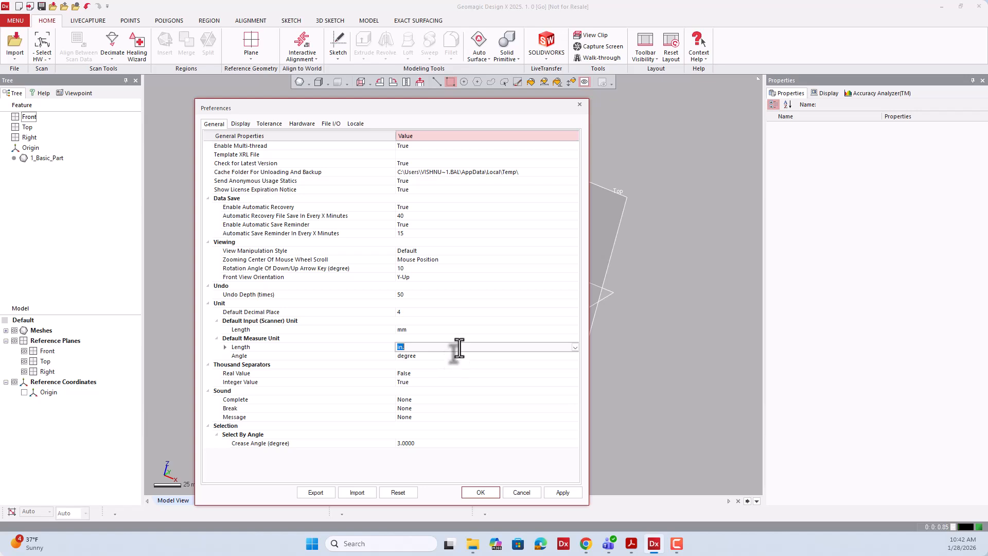
click(575, 347)
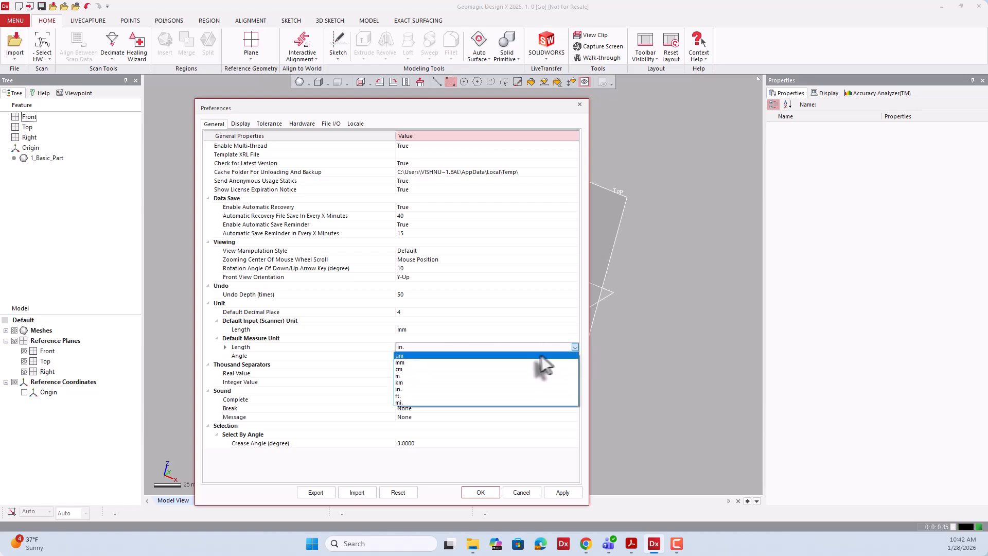
click(524, 362)
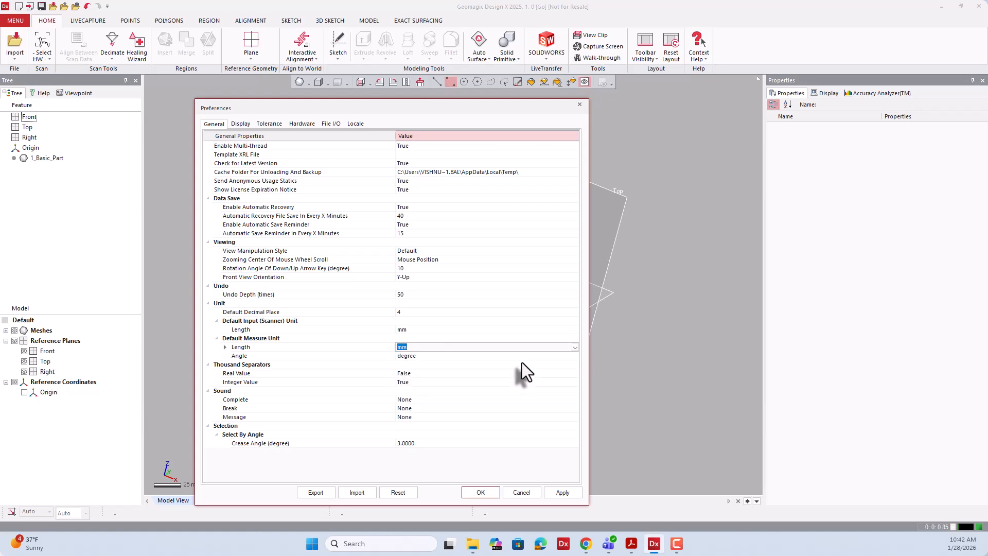
- Apply the changed general preferences and close the Preferences dialog
click(571, 494)
click(479, 492)
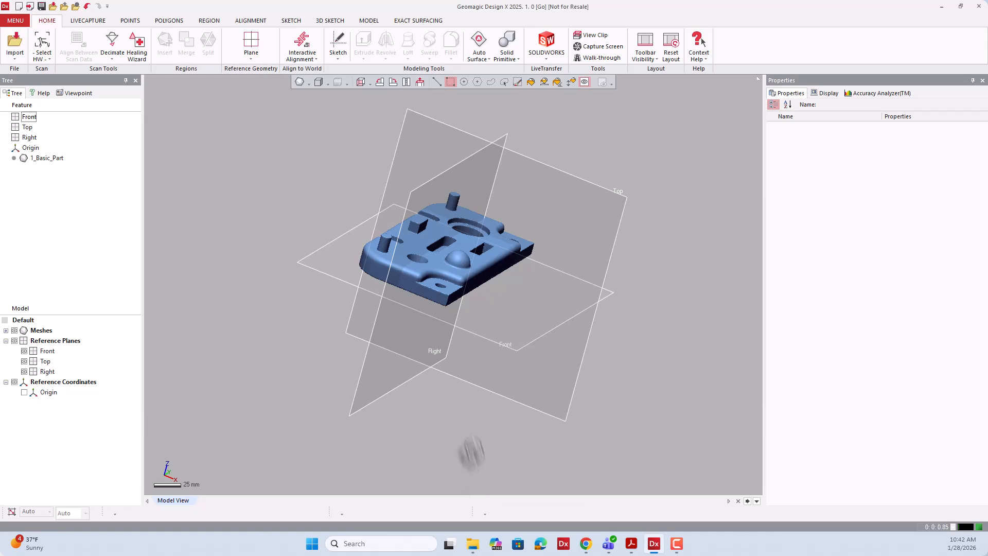
- Reopen the Preferences and examine the Locale settings, checking the choices offered for the language and the number format
click(76, 7)
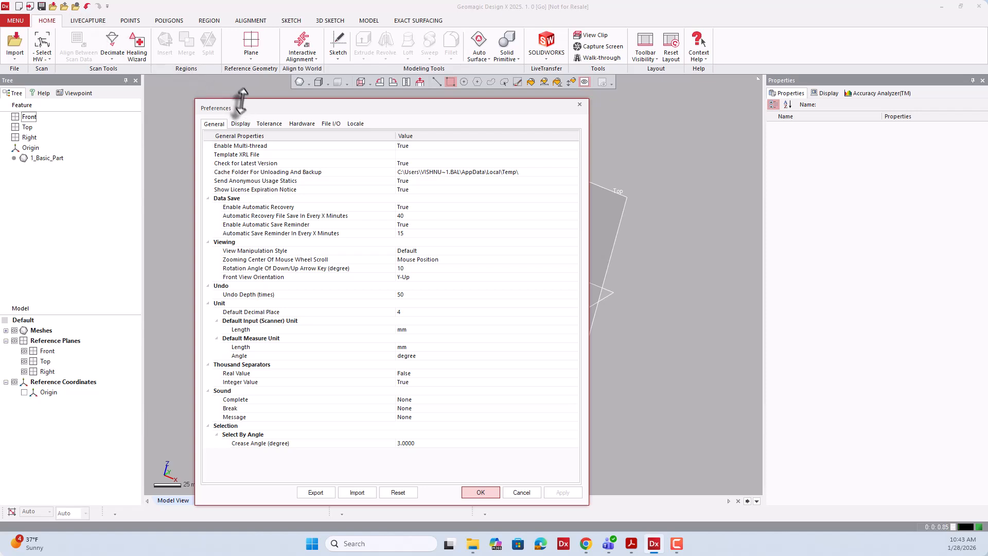
mouse_move(240, 106)
mouse_down()
mouse_move(277, 108)
mouse_move(232, 100)
mouse_up()
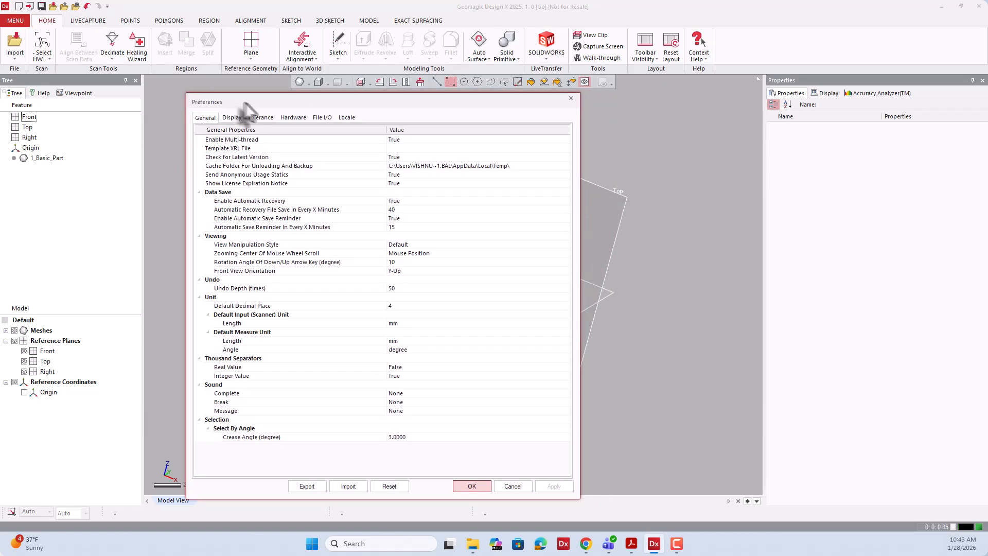
click(345, 118)
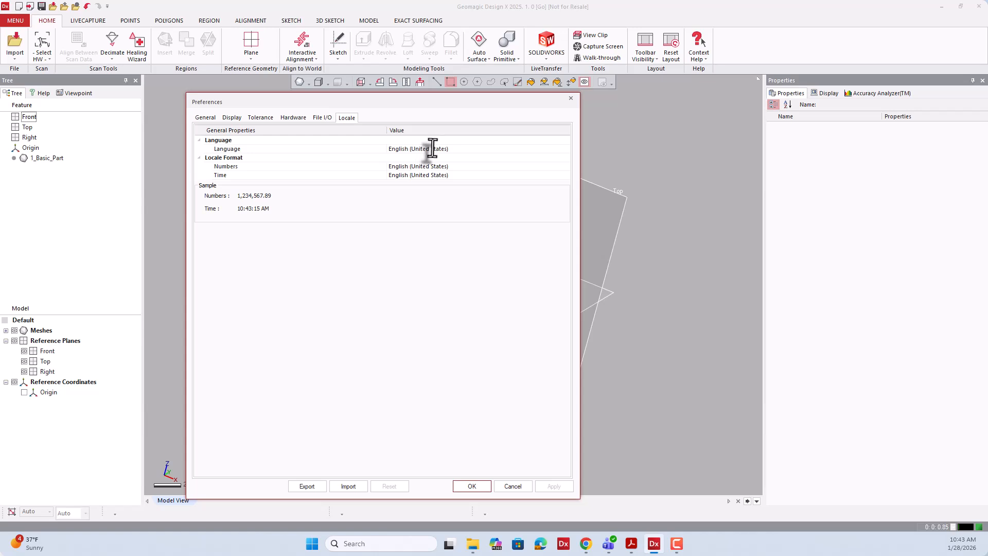
click(459, 148)
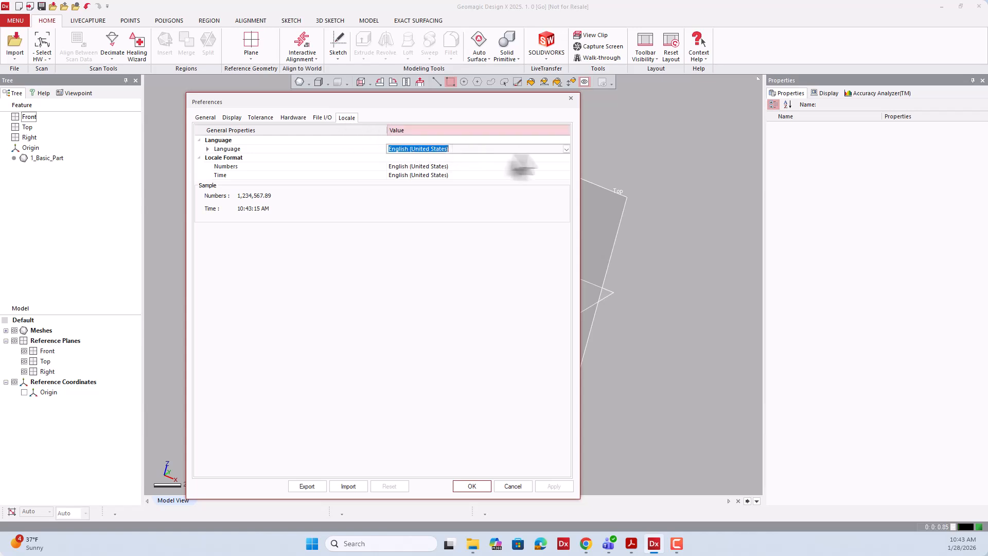
click(566, 149)
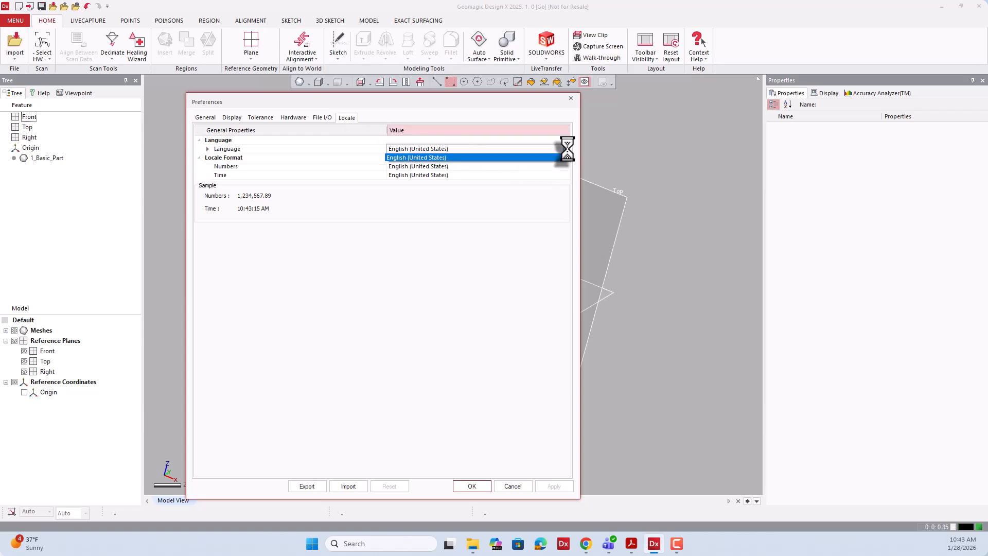
click(567, 149)
click(479, 166)
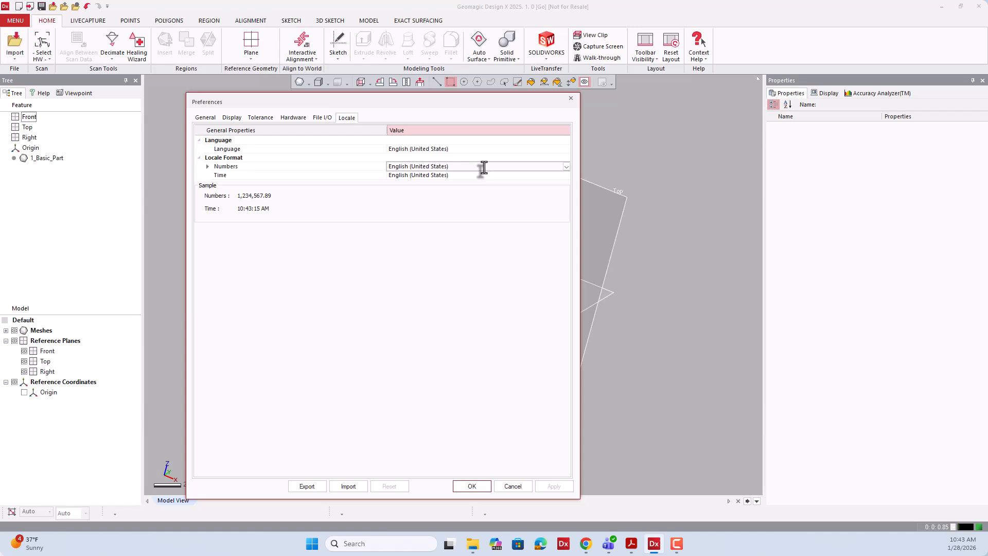
click(567, 167)
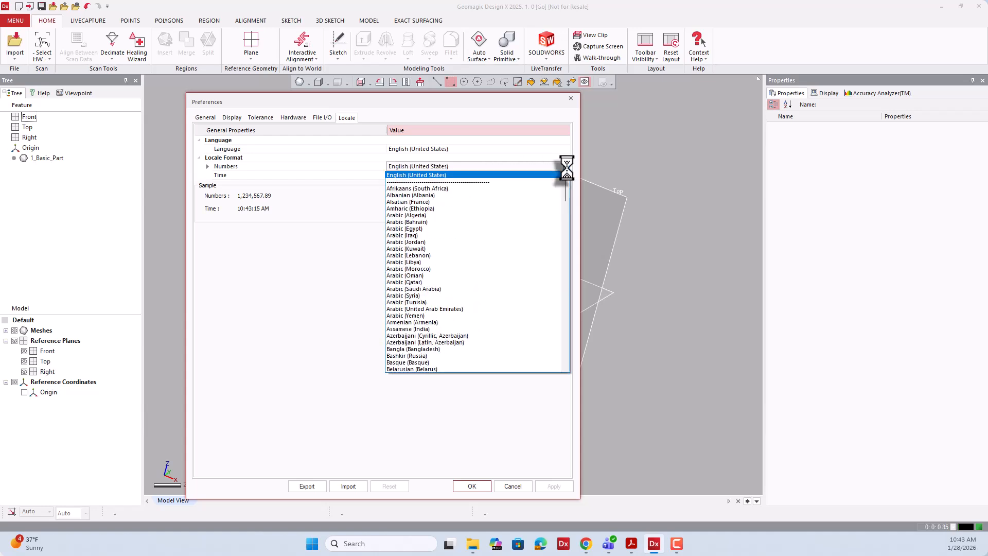
click(566, 167)
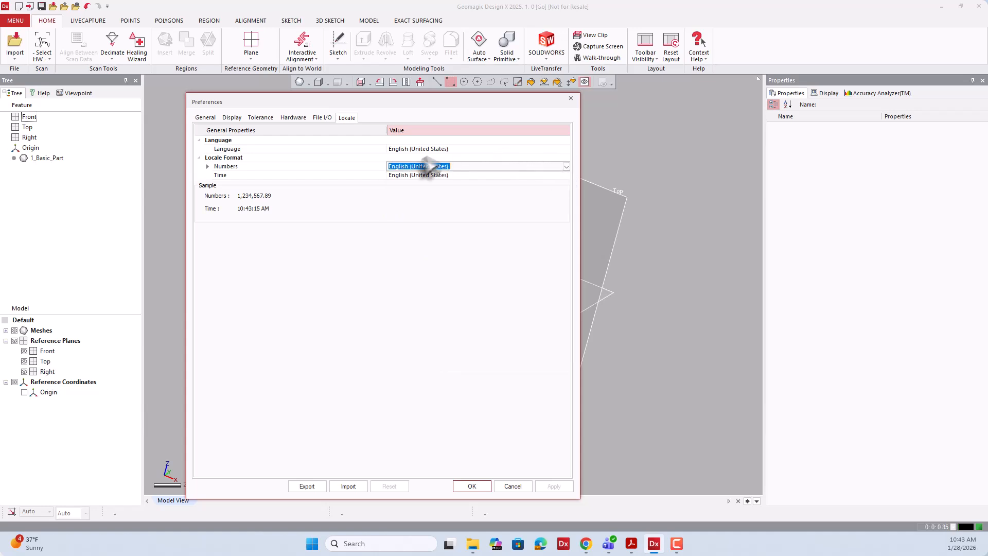
- Review the Display preferences with the Sketch, 3D Sketch and Manipulator groups collapsed, and close the Preferences with OK
click(224, 118)
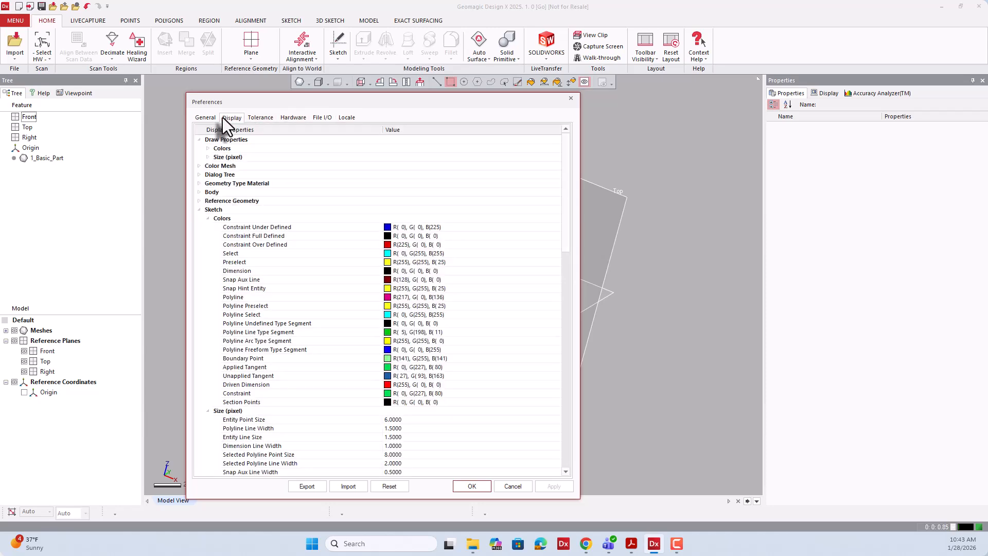
click(200, 210)
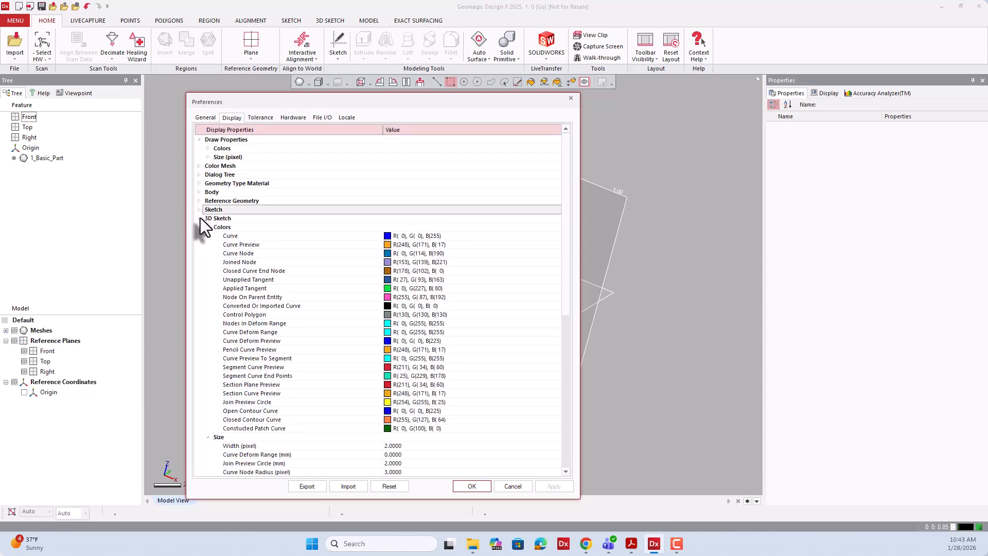
click(200, 218)
click(199, 227)
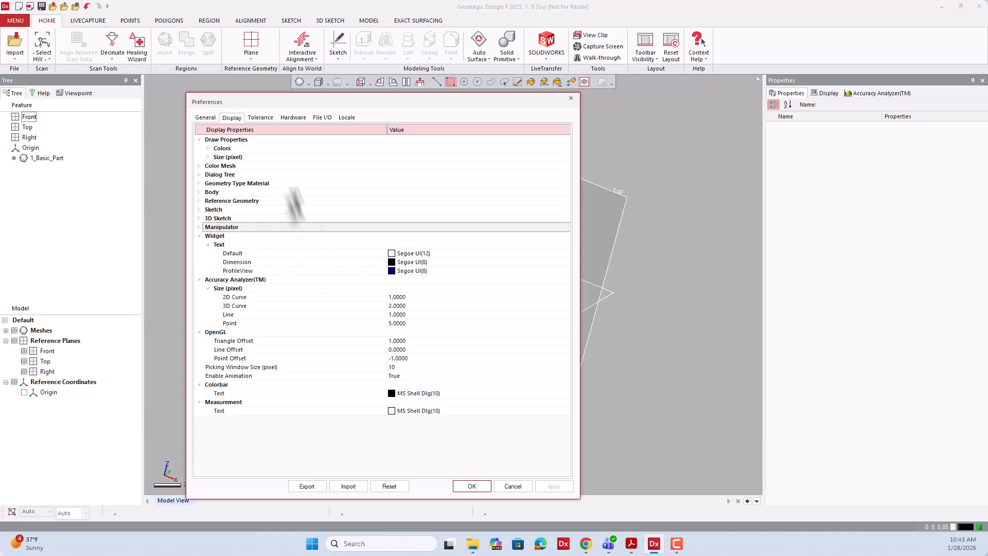
click(471, 486)
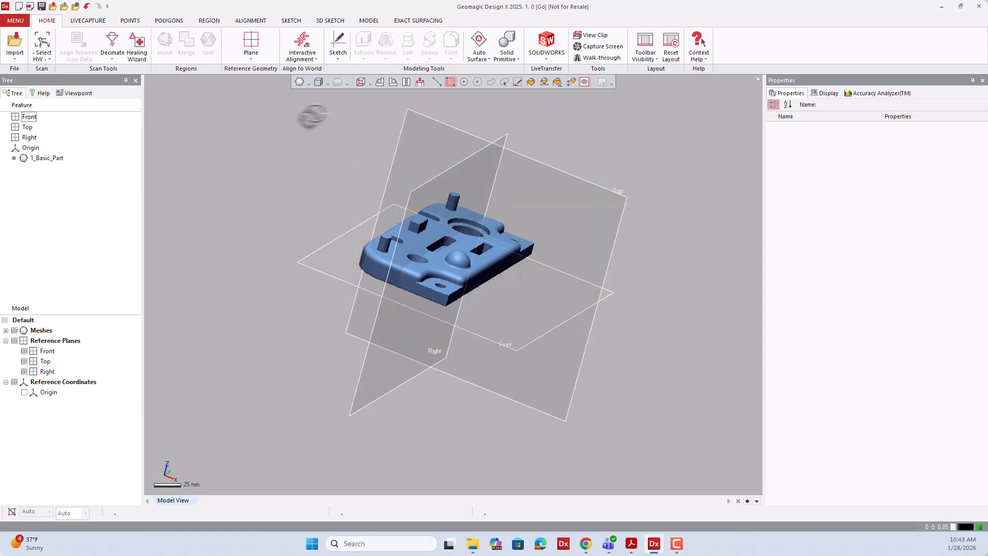
- Expand the Meshes group in the model tree and toggle the visibility of 1_Basic_Part off and on twice
click(7, 331)
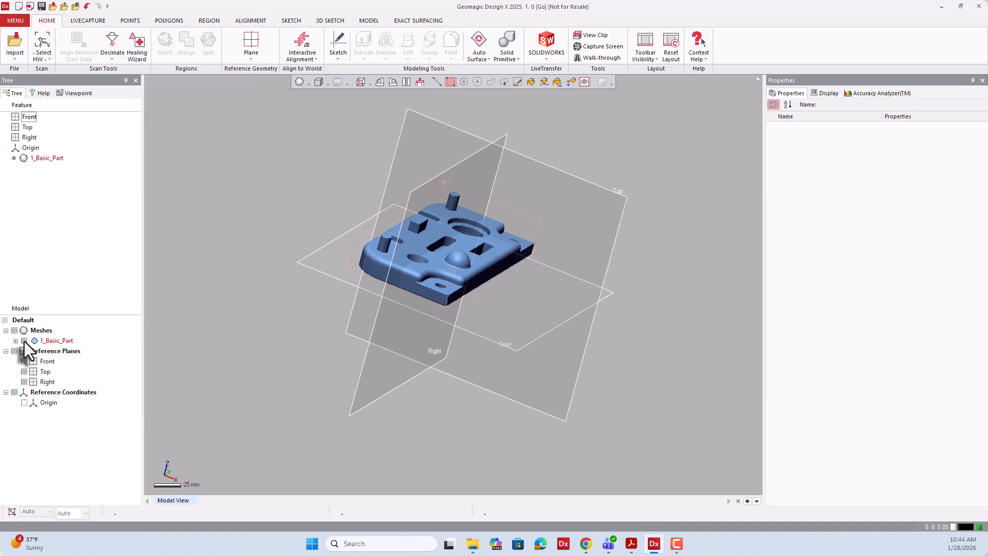
click(24, 341)
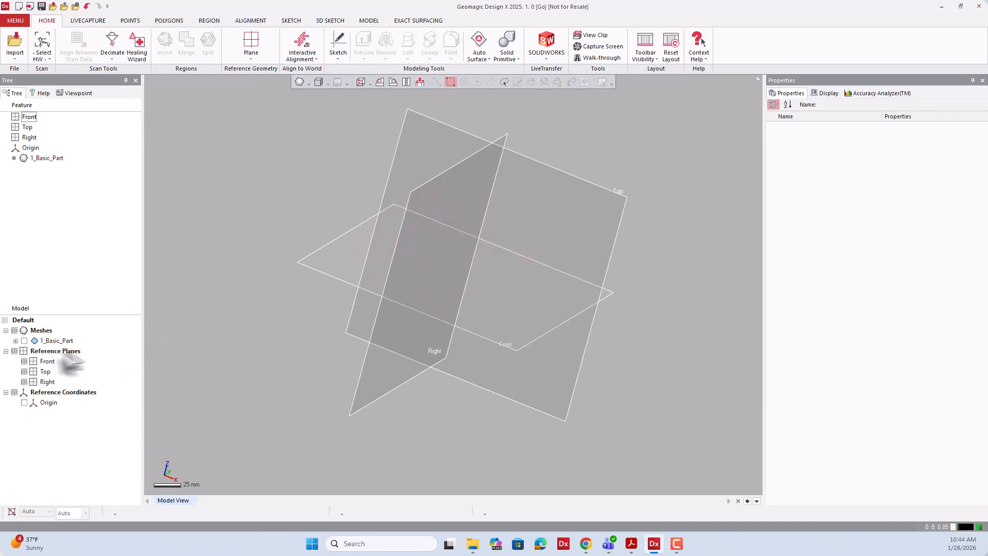
click(24, 341)
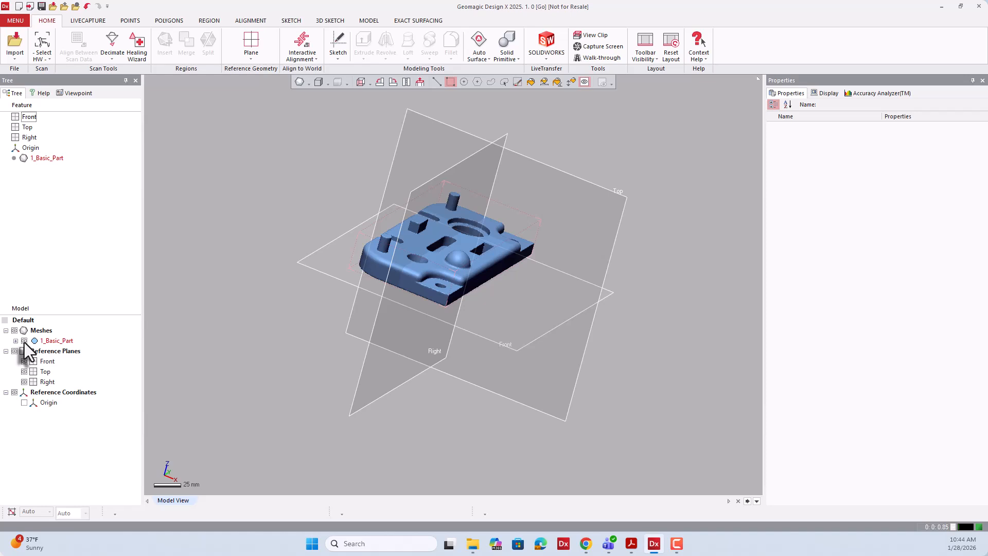
click(24, 341)
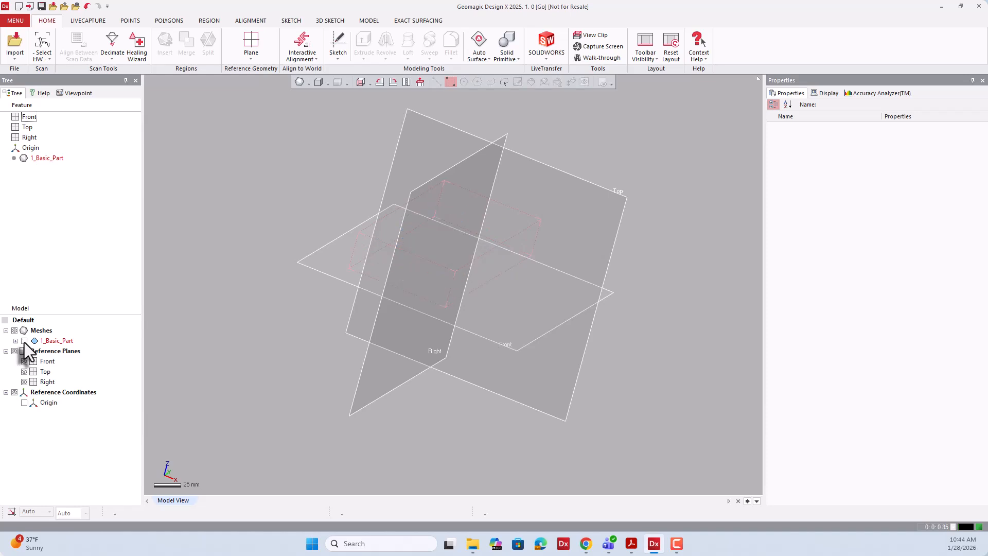
click(24, 341)
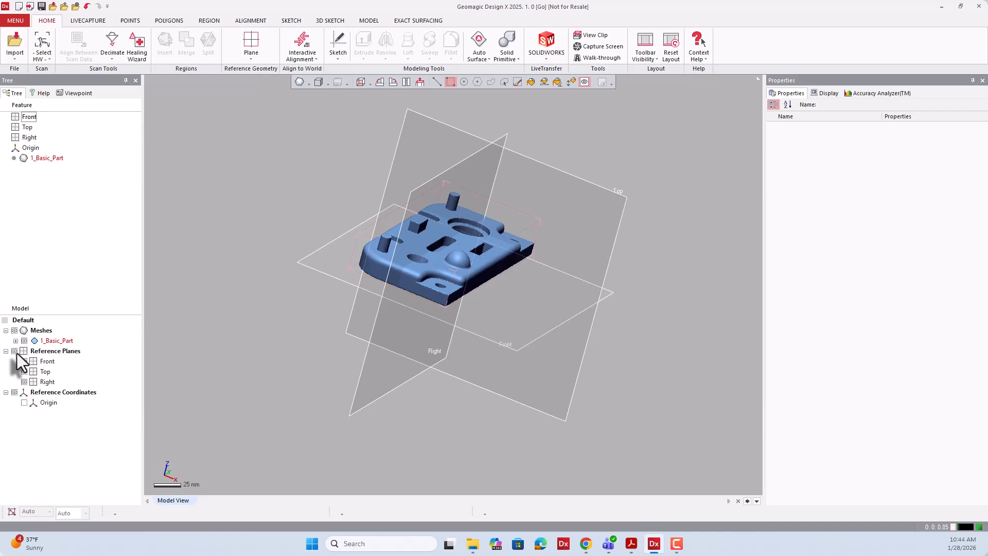
- Hide the Front, Top and Right reference planes so only the mesh is displayed
click(31, 361)
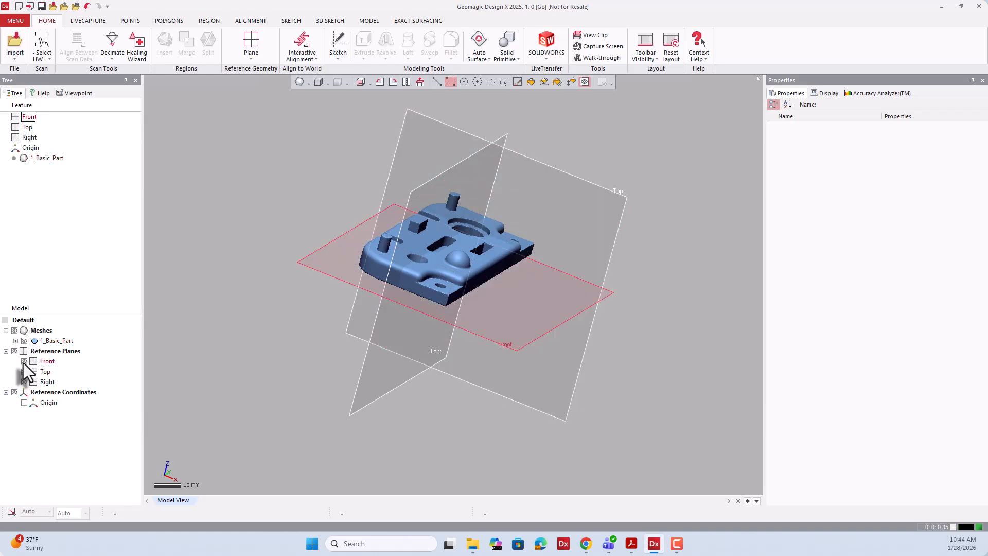
click(22, 370)
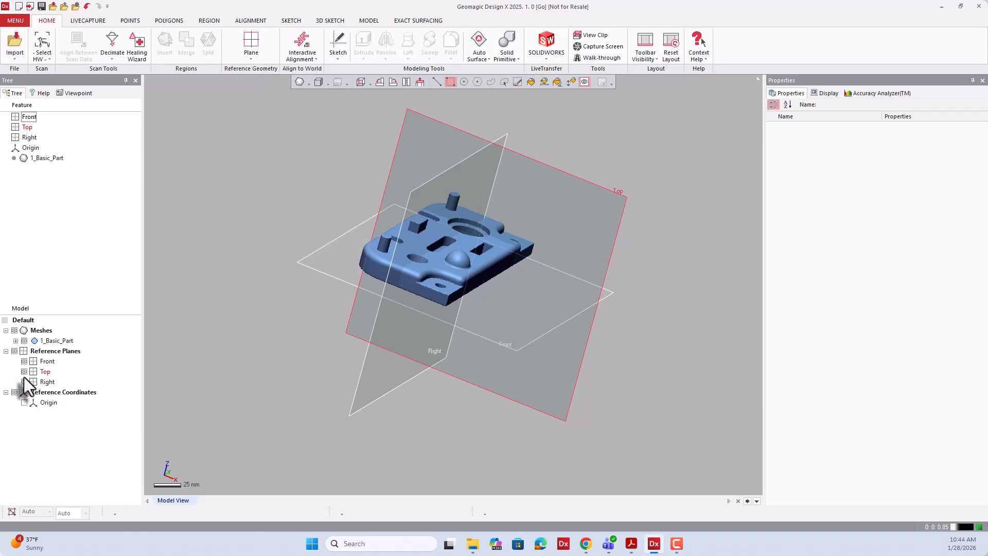
click(24, 381)
click(25, 362)
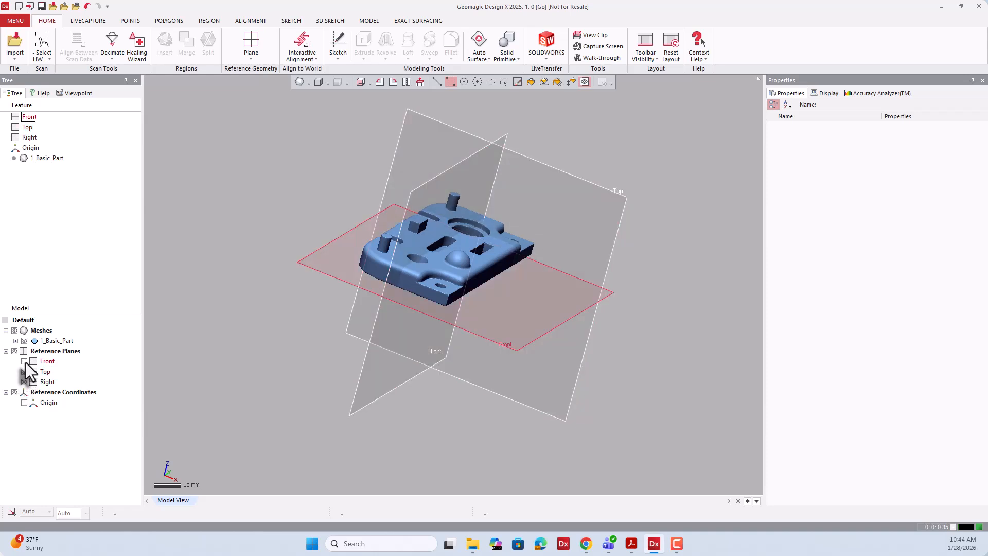
click(25, 362)
click(24, 380)
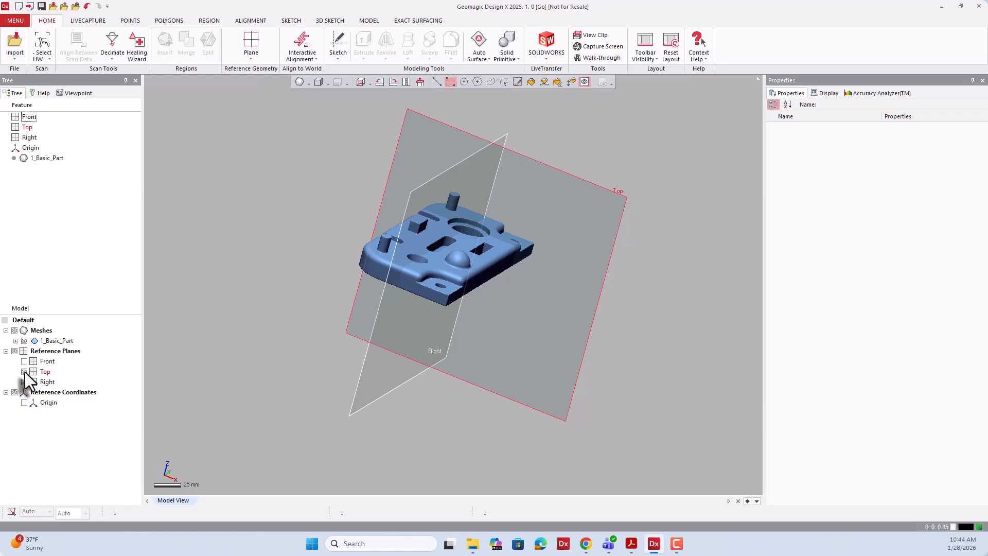
click(24, 372)
click(24, 382)
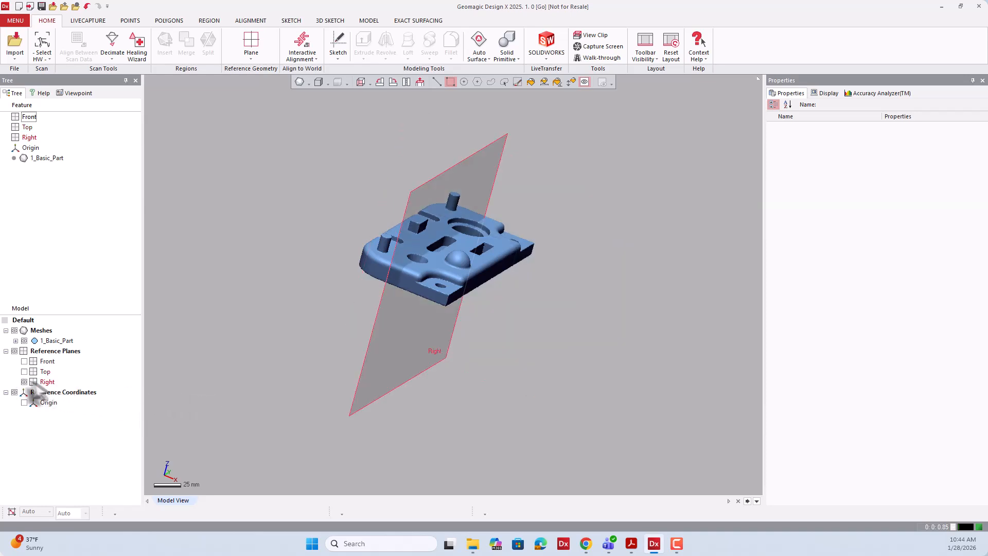
click(24, 381)
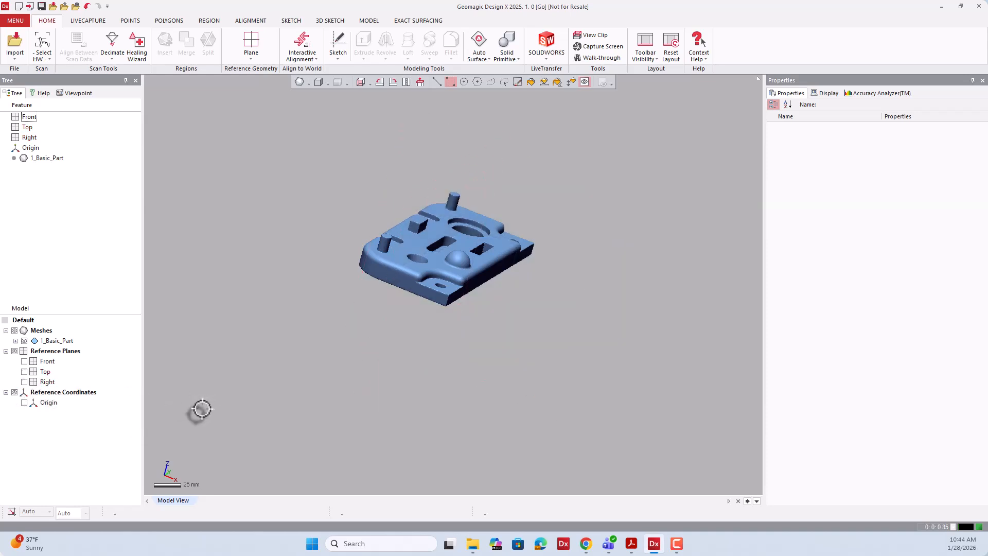
- Show the Right, Top and Front reference planes again
click(25, 382)
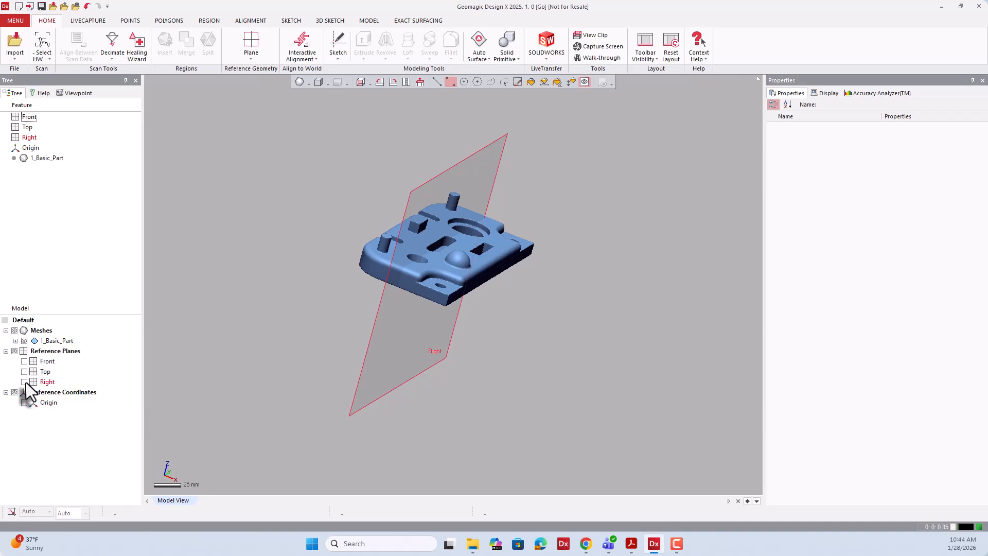
click(24, 372)
click(24, 362)
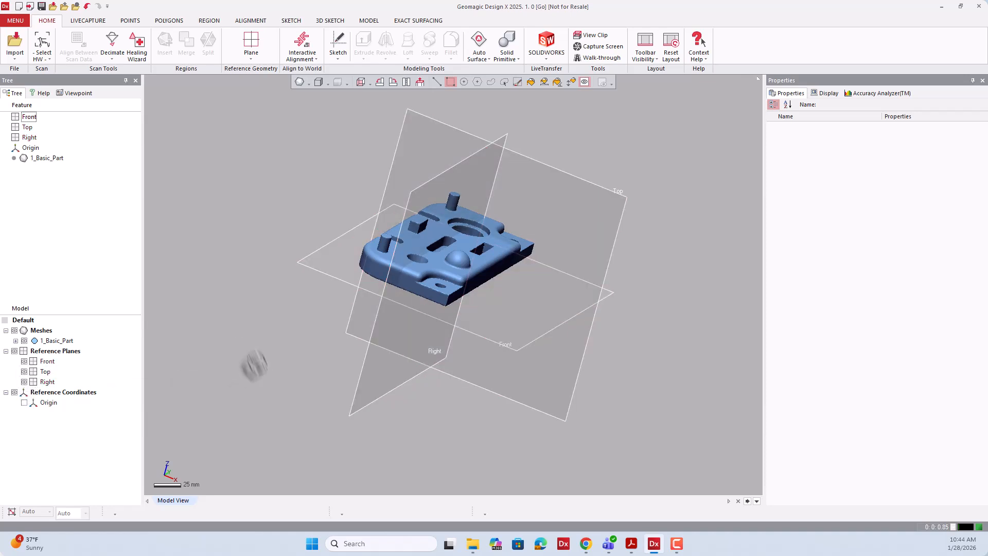
- Toggle the visibility of the whole Reference Planes group off and on twice in the model tree
scroll(303, 355, down, 3)
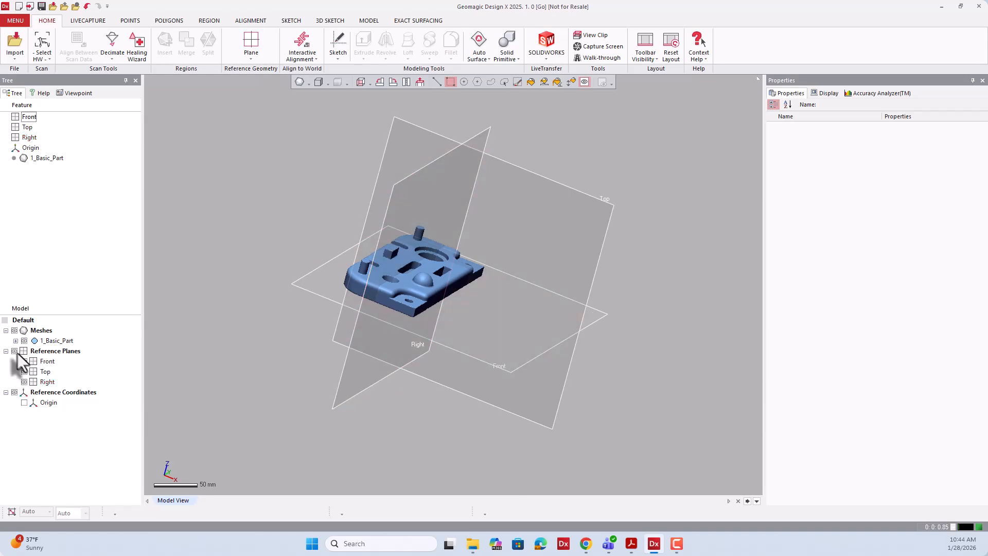
click(15, 351)
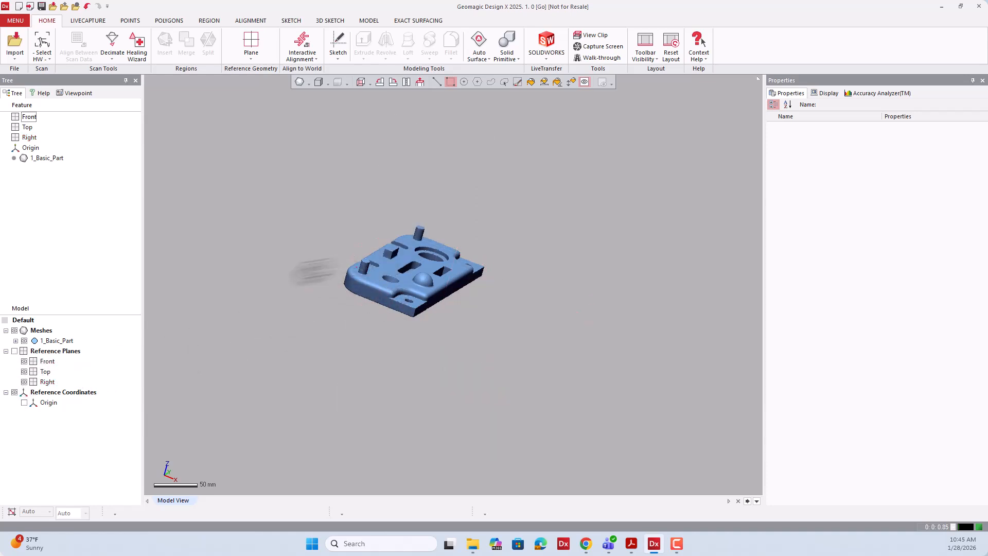
click(15, 350)
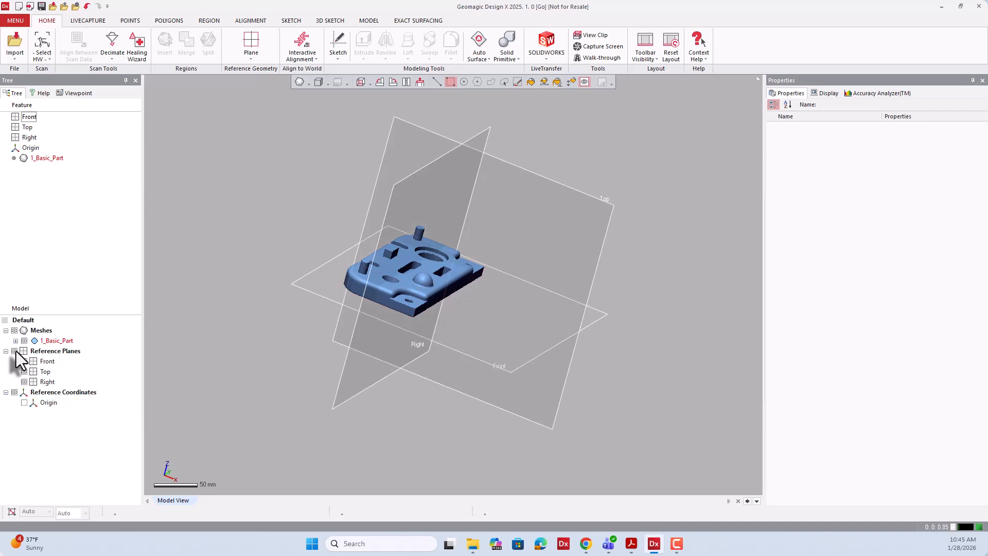
click(14, 350)
click(15, 351)
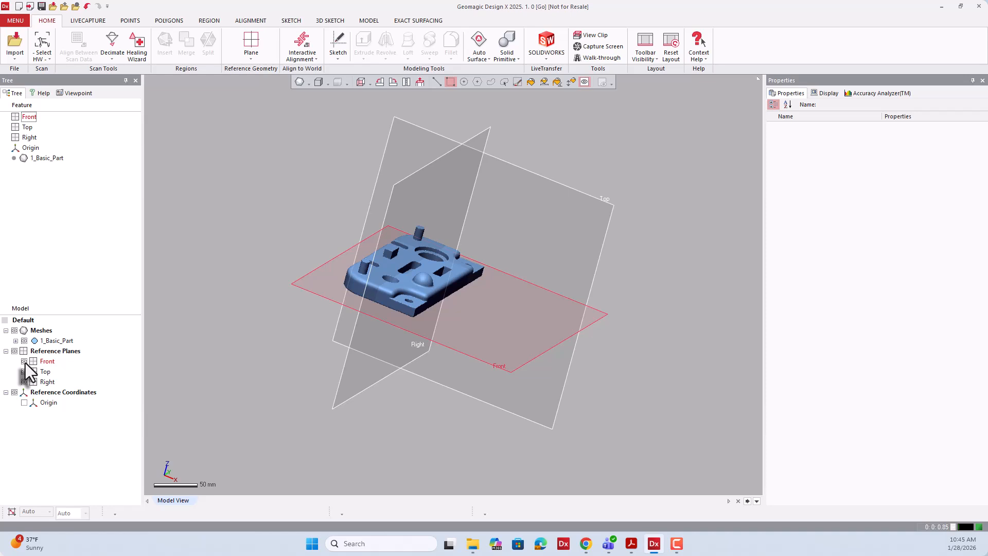
- Hide the Front, Top and Right planes individually in the model tree, and show all three again
click(24, 372)
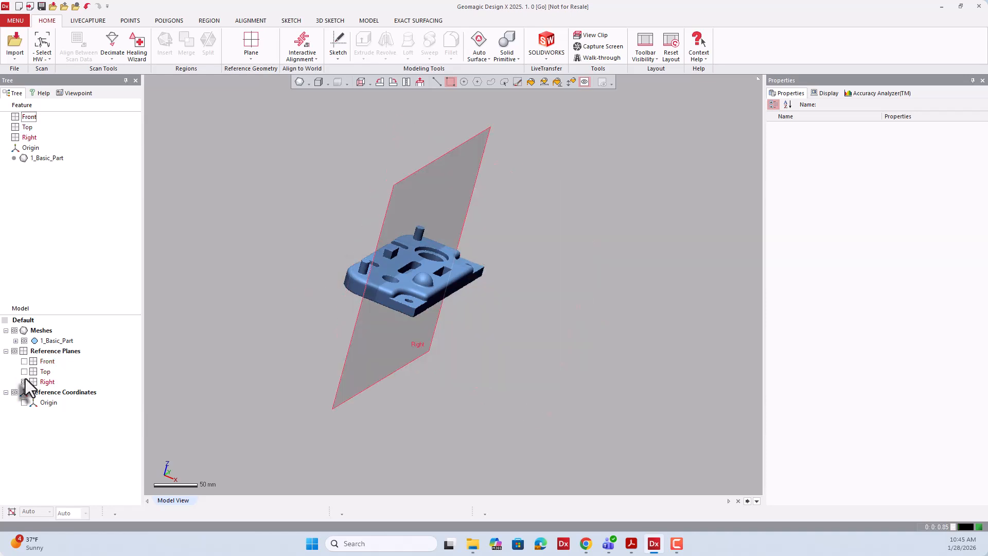
click(25, 381)
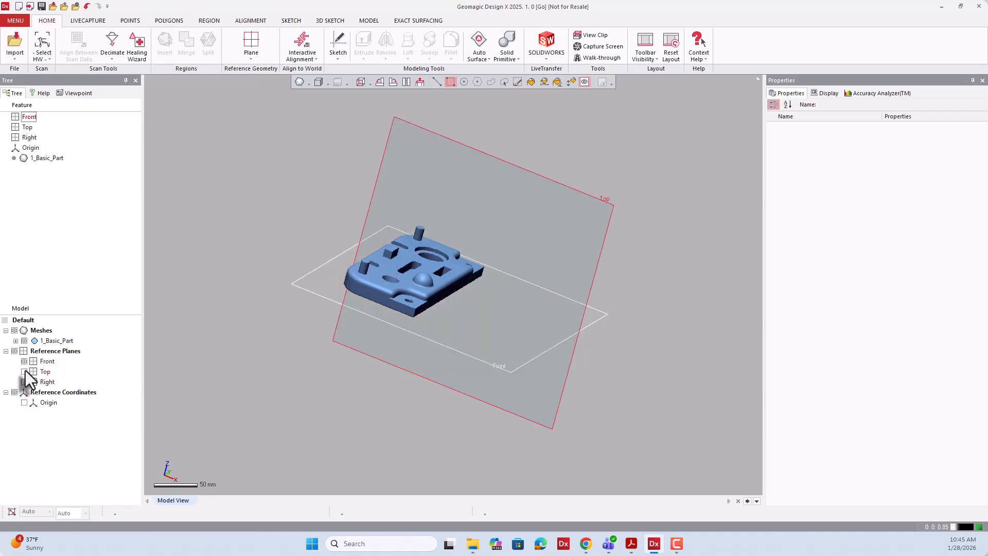
click(23, 372)
click(24, 381)
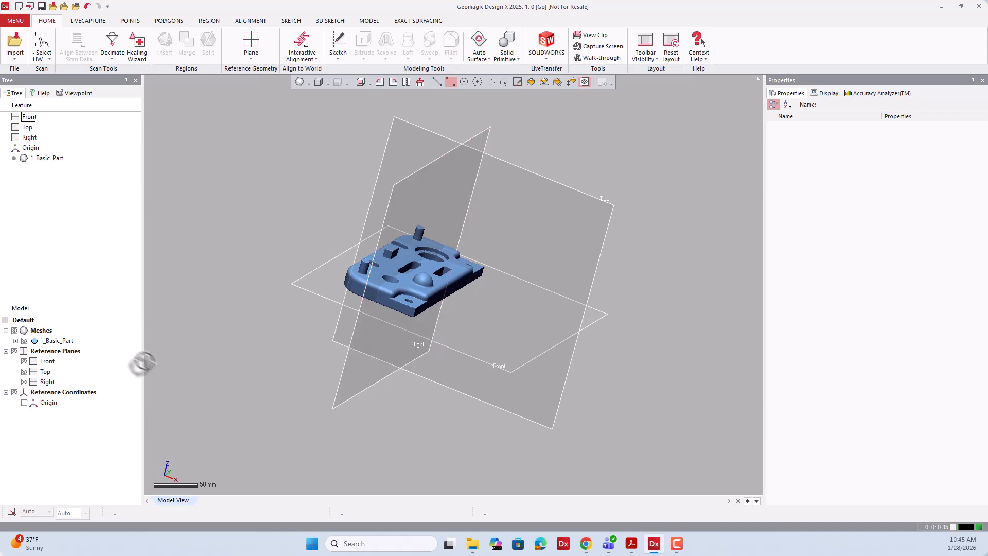
- Collapse the Reference Planes group in the model tree and toggle the Meshes group's visibility off and on
click(6, 351)
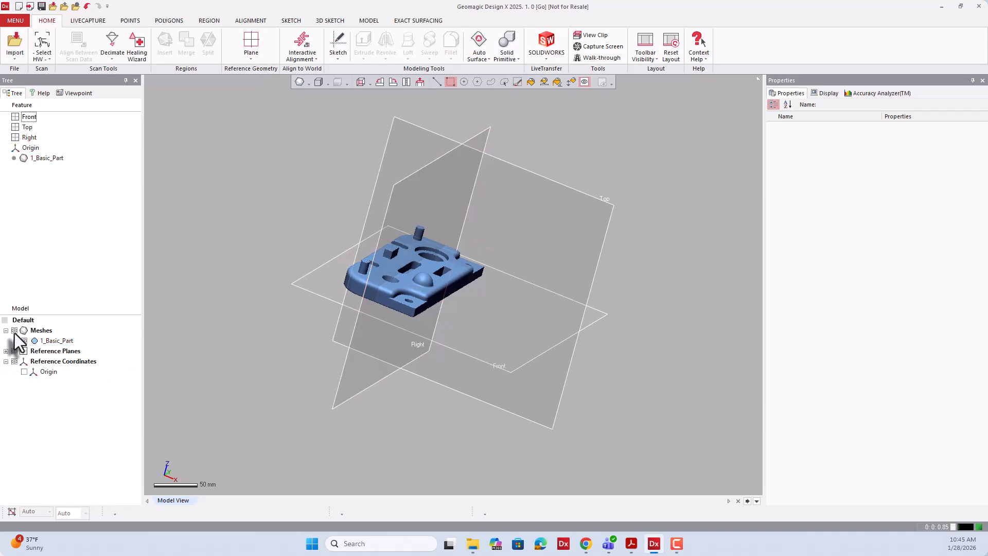
click(14, 331)
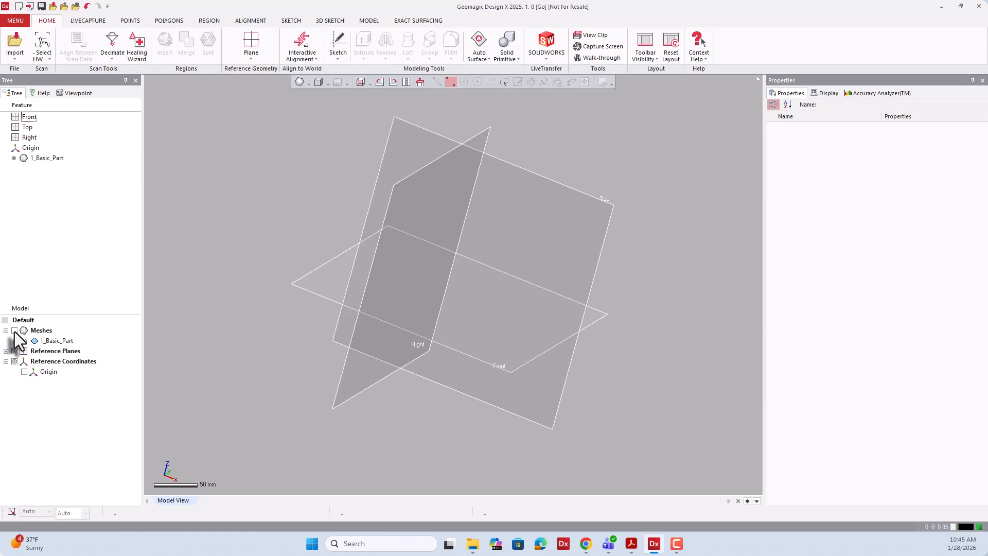
click(15, 330)
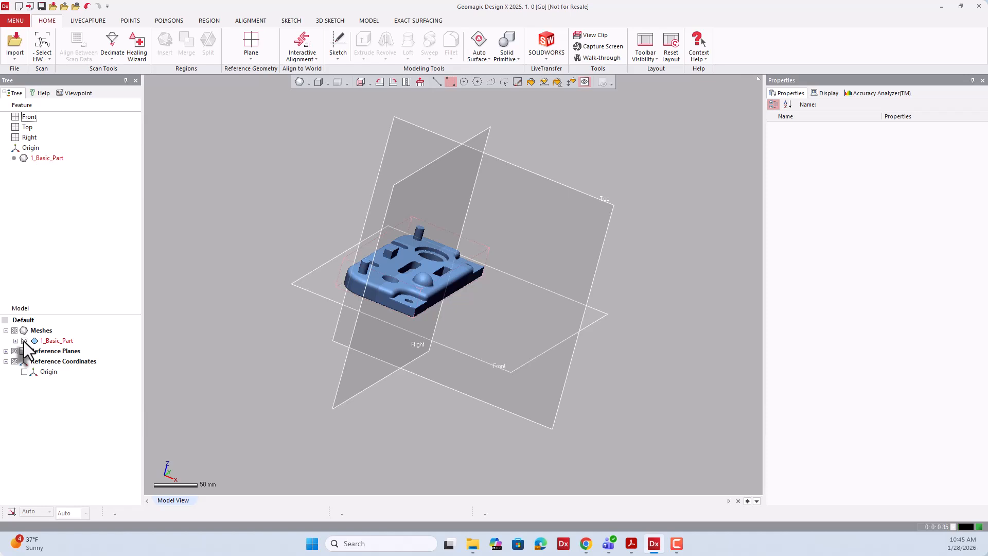
- Toggle the visibility of the individual 1_Basic_Part mesh off and on twice
click(24, 341)
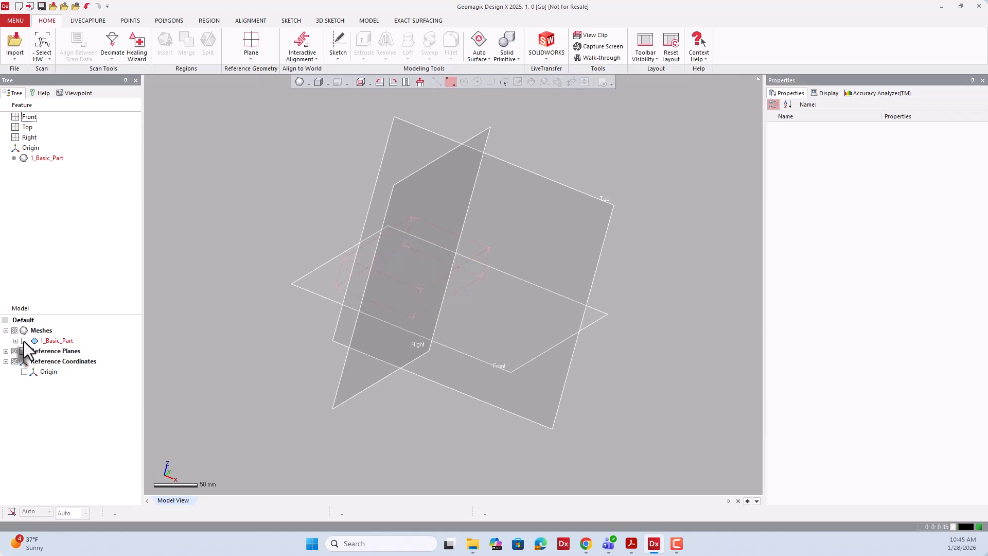
click(24, 340)
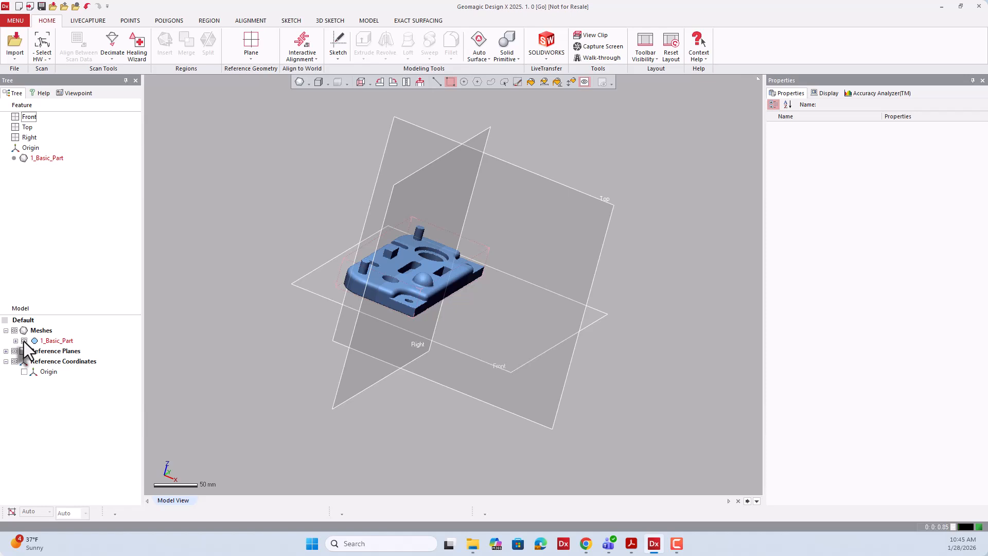
click(24, 341)
click(23, 341)
- Hide the entire Reference Planes group and view the 1_Basic_Part mesh up close from a low angle
click(15, 351)
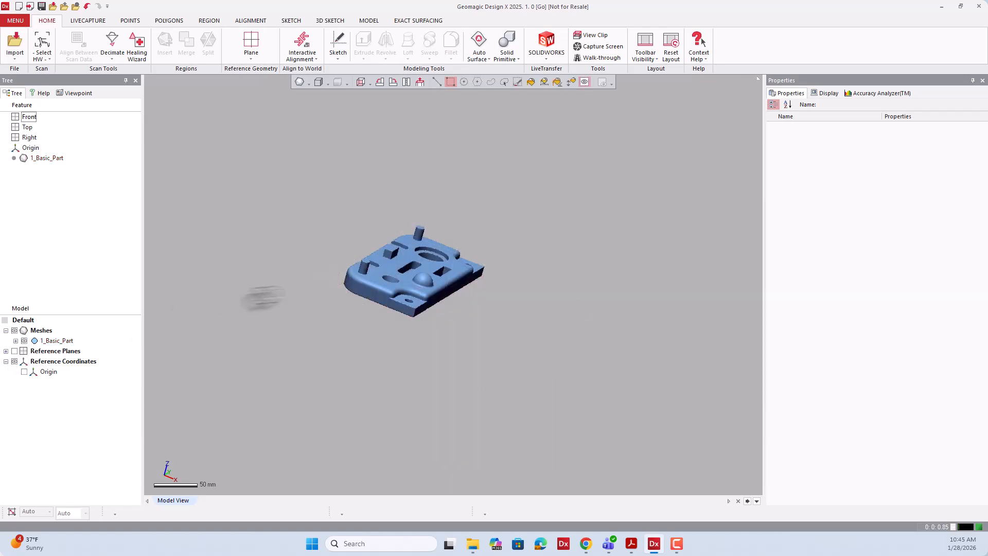
scroll(378, 223, down, 1)
scroll(379, 221, up, 6)
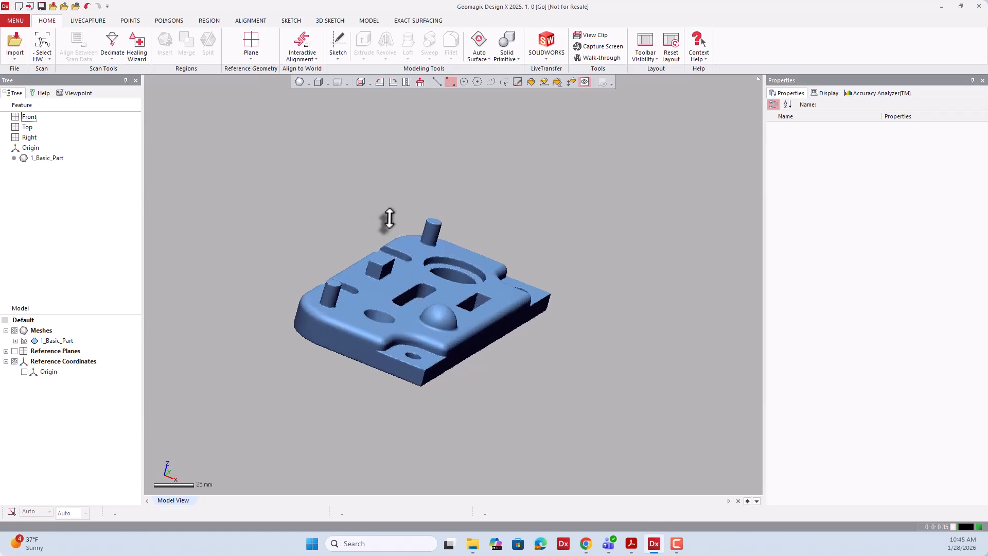
scroll(416, 340, up, 2)
right_drag(471, 323, 387, 280)
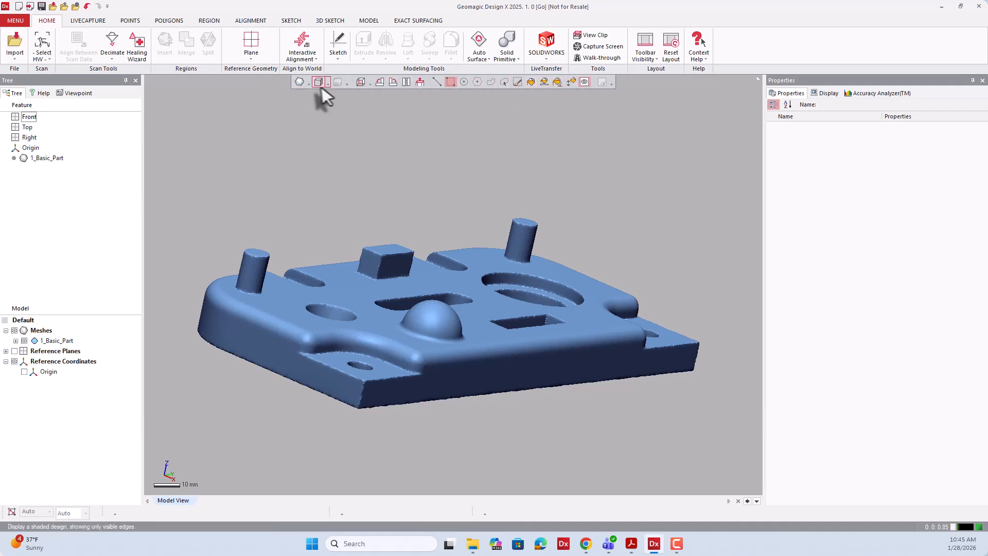
- Set the mesh display mode to Point Set and inspect the poly-vertices around the slot and rectangular boss
click(309, 83)
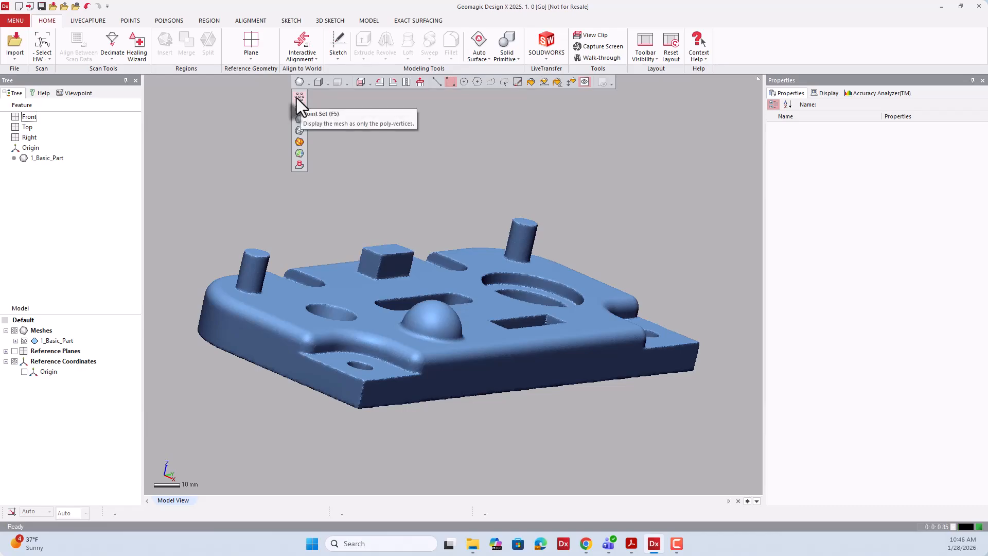
click(298, 98)
right_drag(459, 218, 402, 273)
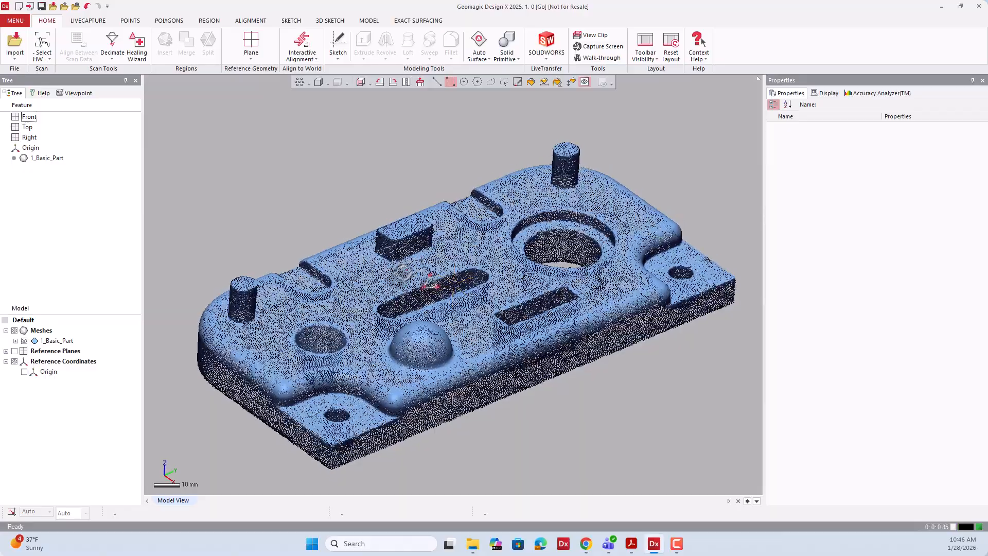
scroll(399, 273, up, 6)
scroll(398, 273, down, 8)
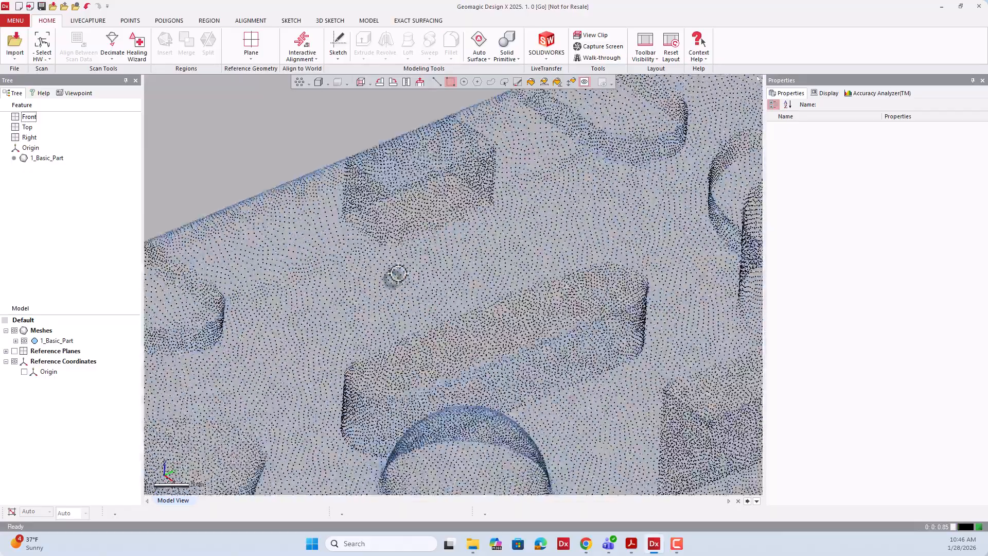
scroll(398, 273, down, 3)
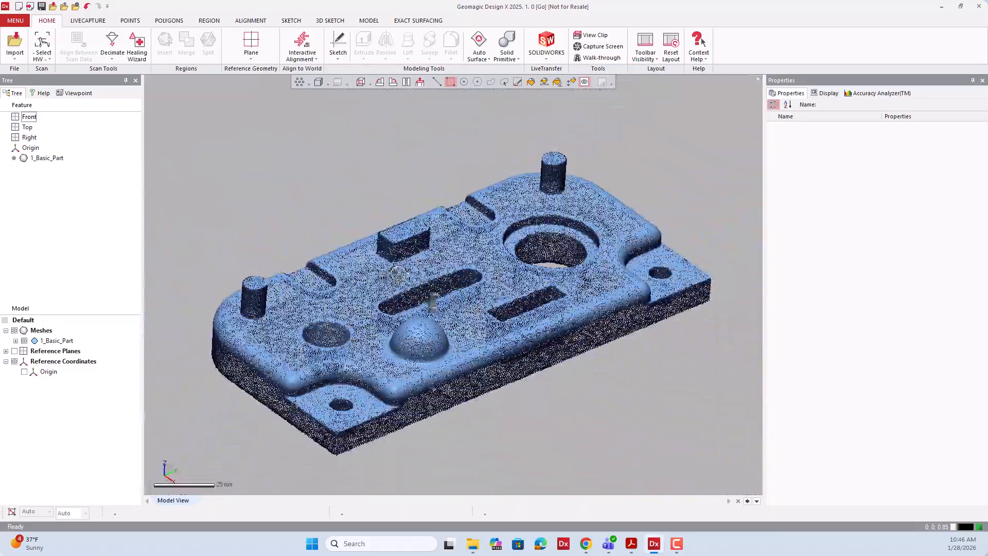
right_drag(433, 302, 392, 210)
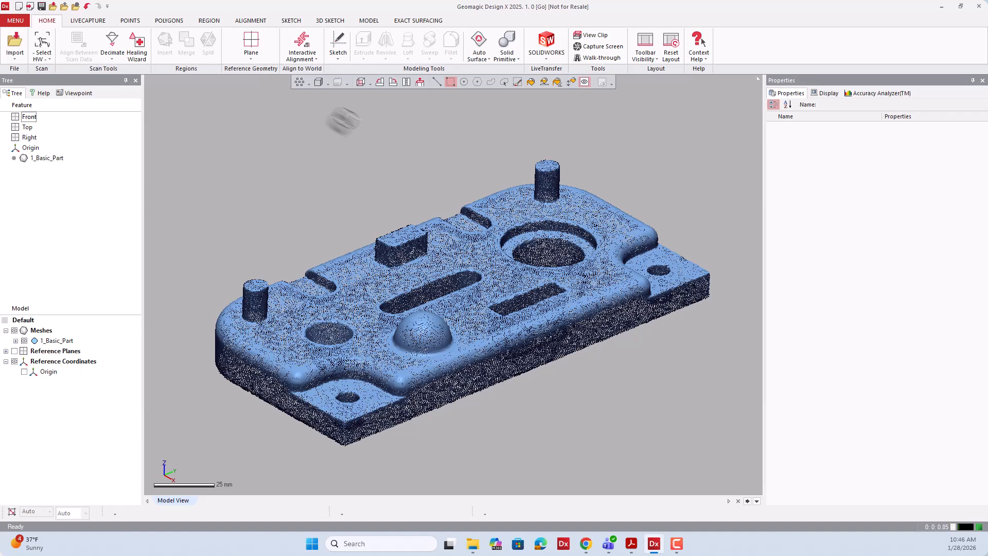
- Set the mesh display mode to Wireframe and inspect the poly-edges around the rectangular boss
click(309, 84)
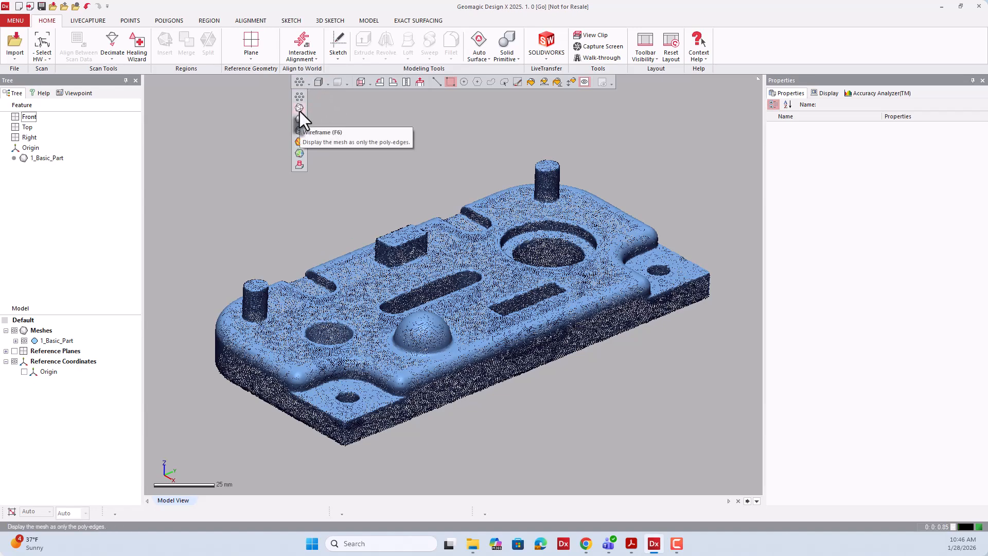
click(299, 108)
scroll(417, 266, up, 5)
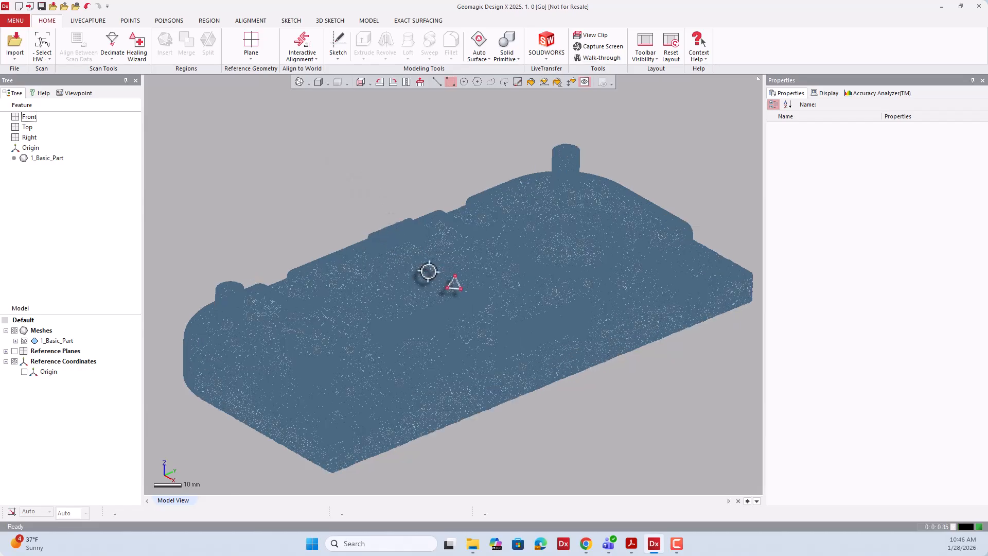
right_drag(385, 251, 322, 213)
scroll(406, 224, up, 5)
scroll(380, 200, down, 3)
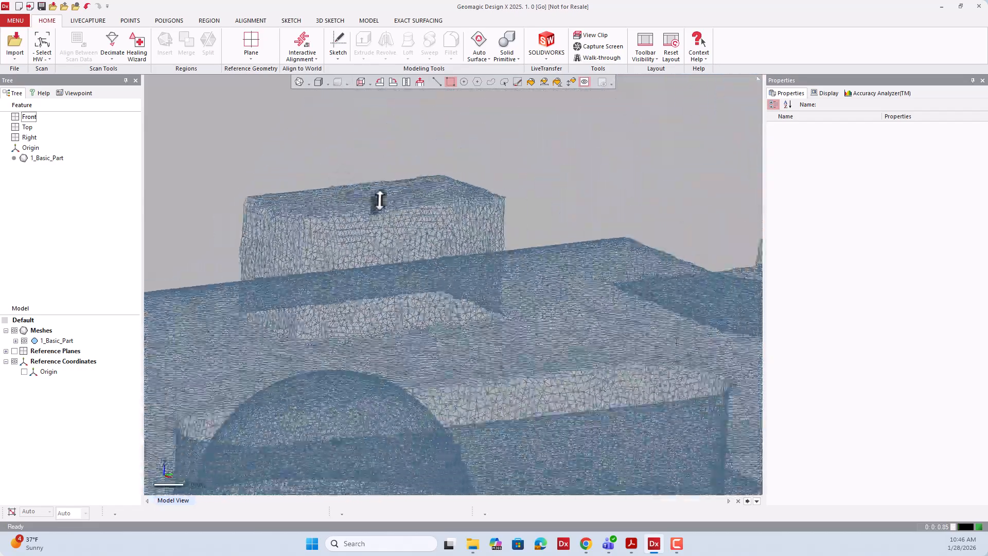
scroll(380, 202, down, 2)
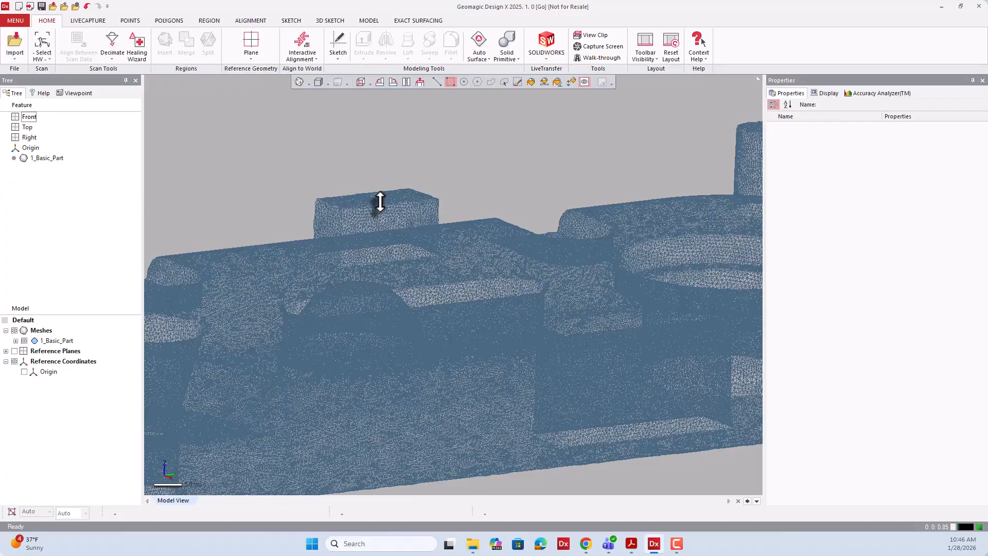
- Switch the mesh display back to Point Set for comparison, and return it to Wireframe
key(F3)
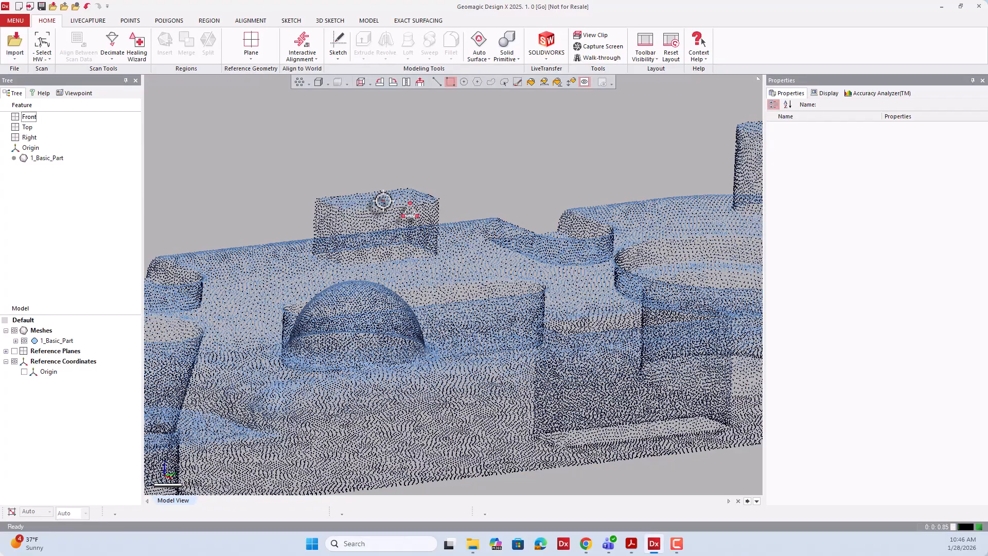
scroll(383, 201, down, 2)
key(F4)
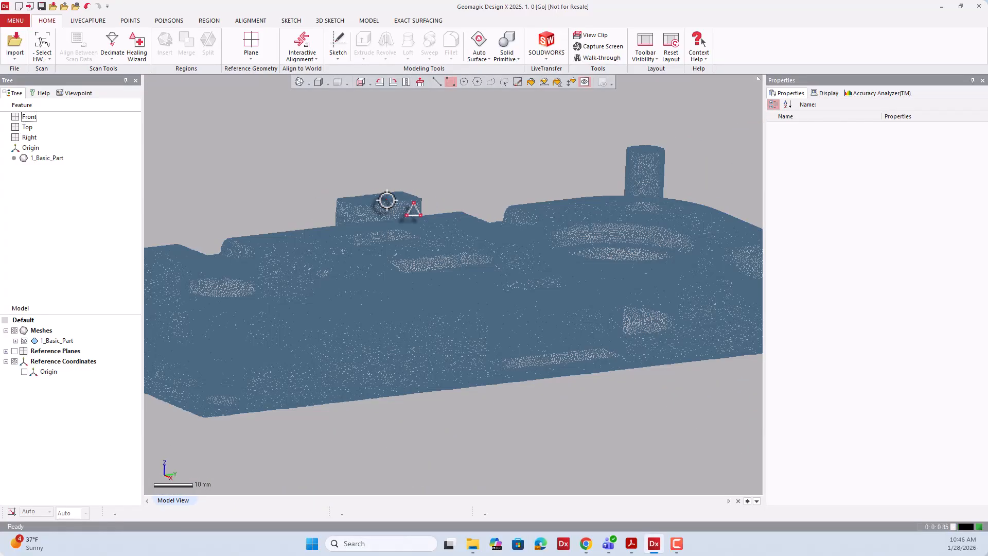
right_drag(364, 190, 316, 110)
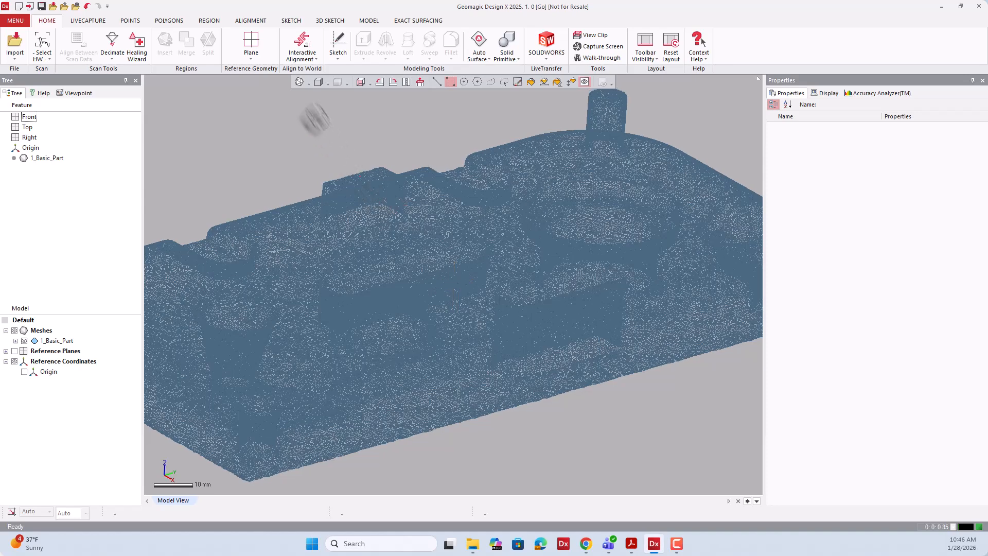
- Set the mesh display mode to Shaded and view the whole part from another side
click(310, 83)
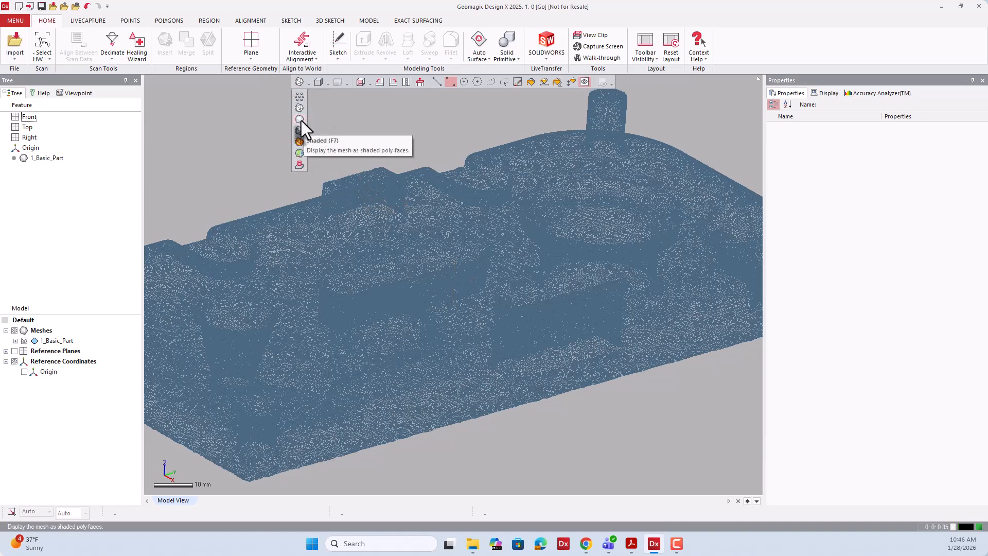
click(300, 120)
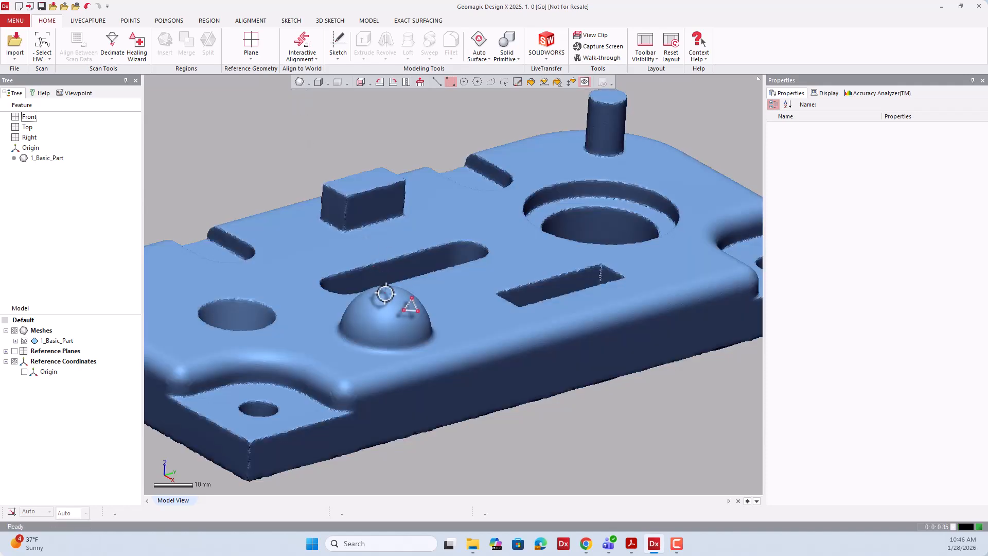
scroll(385, 294, down, 2)
scroll(385, 293, down, 2)
right_drag(281, 290, 324, 146)
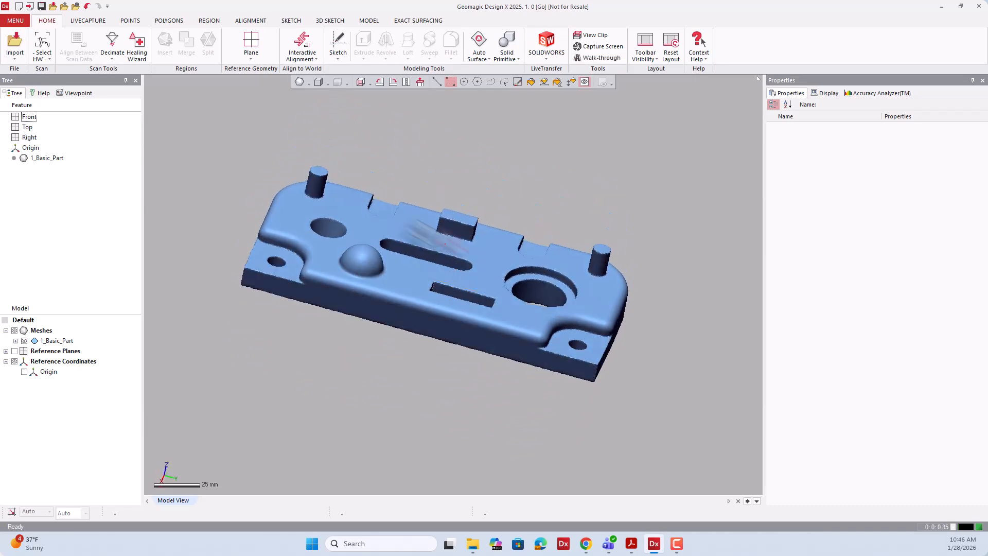
- Display the mesh as shaded faces with their poly-edges and inspect the triangles around the slot and rectangular boss
click(309, 84)
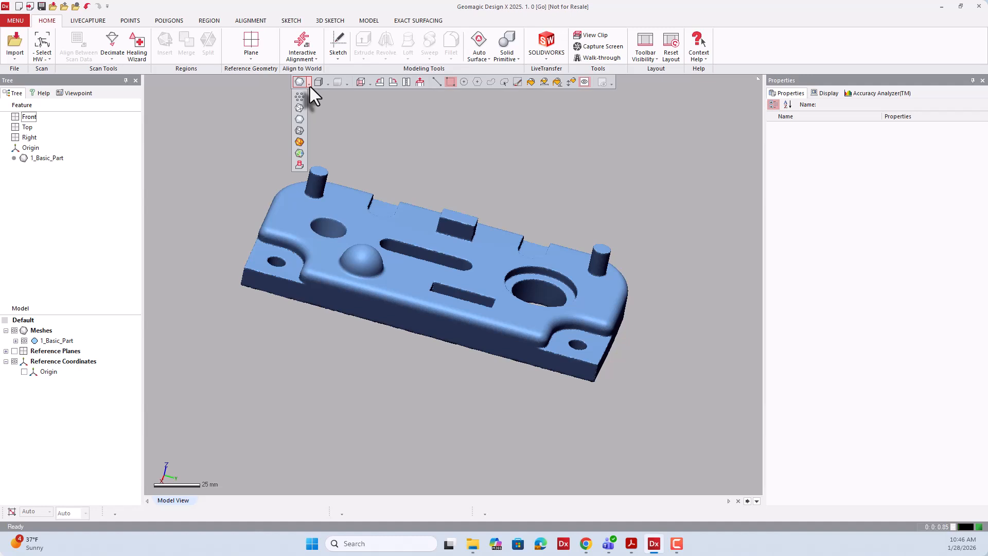
click(300, 130)
scroll(408, 214, up, 10)
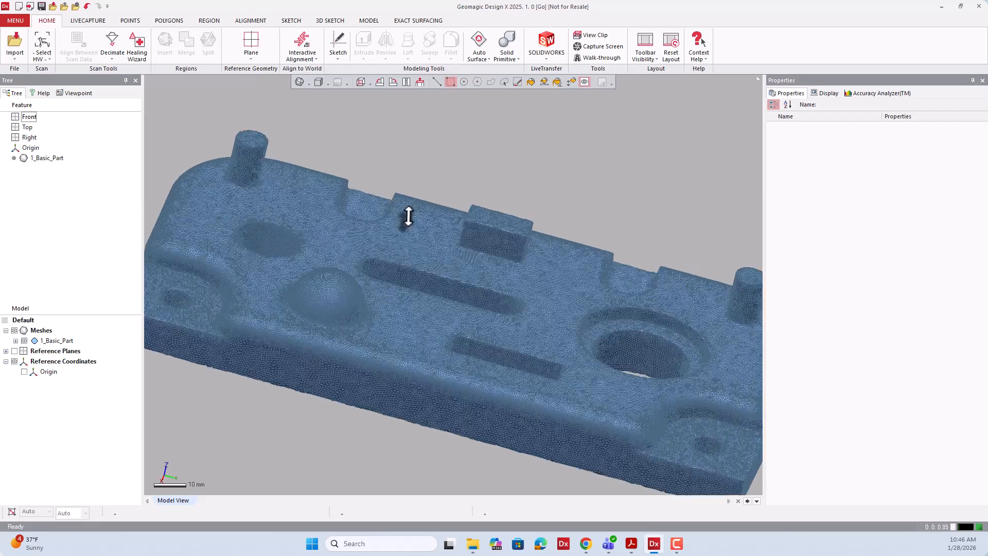
scroll(396, 270, down, 3)
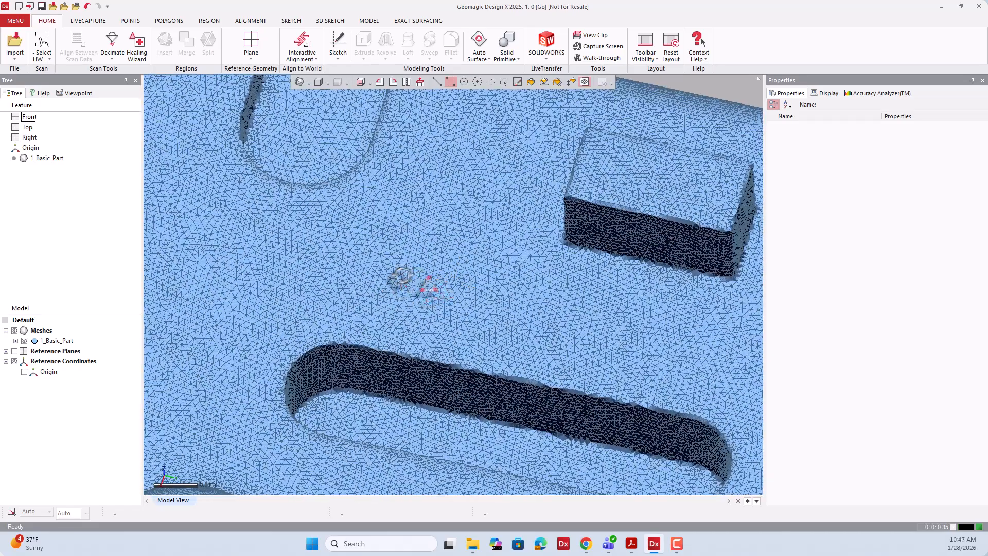
scroll(409, 289, down, 2)
scroll(411, 290, down, 5)
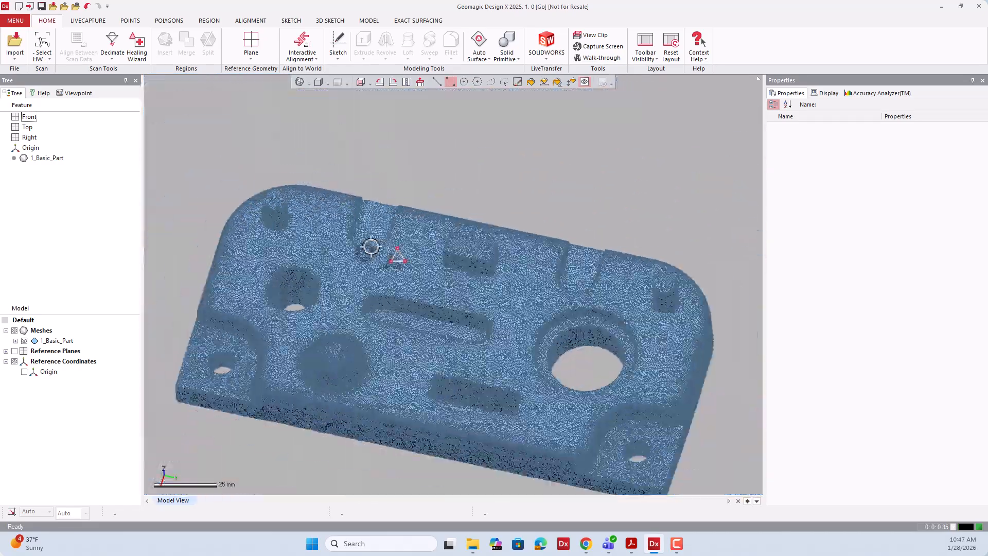
- Set the mesh display mode to Curvature and view the whole part at an angle
click(309, 84)
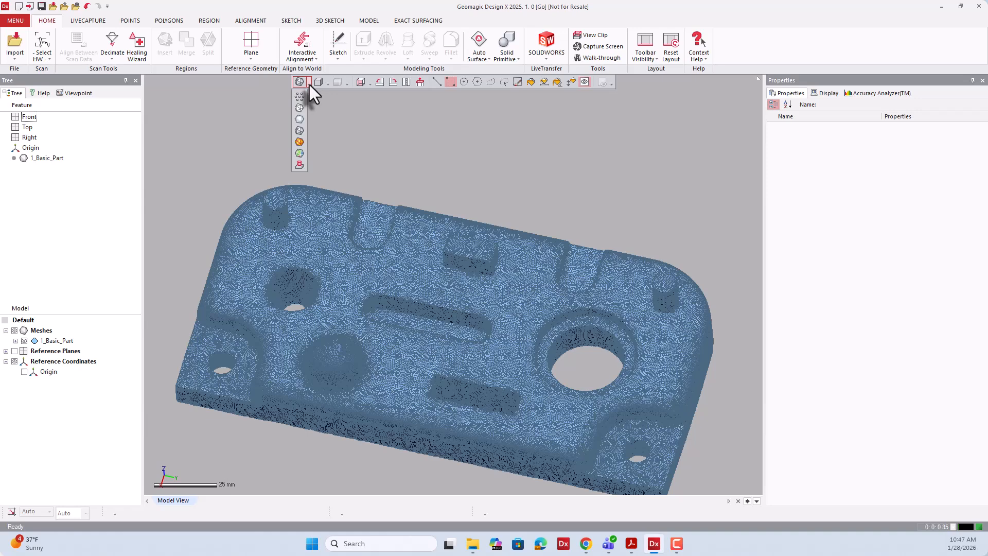
click(299, 143)
scroll(282, 222, down, 3)
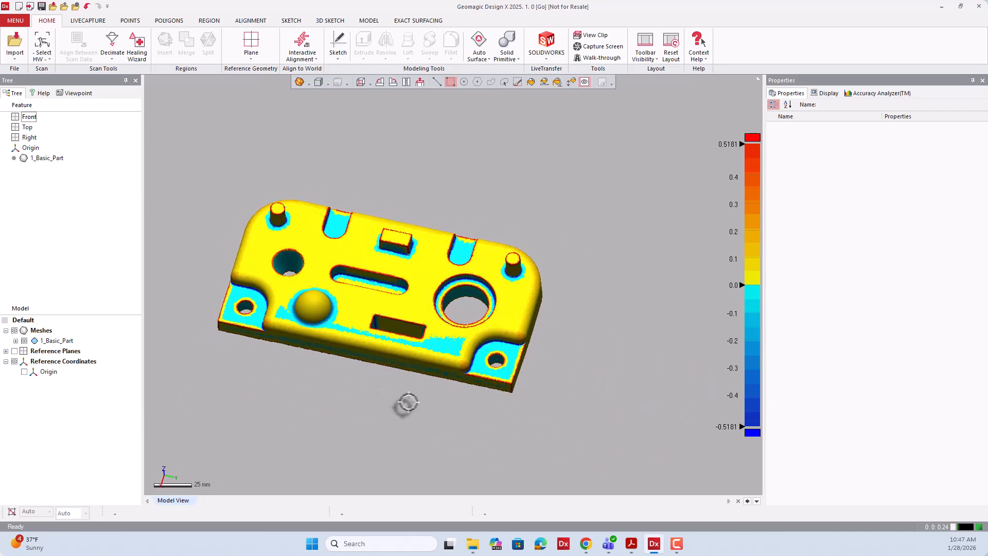
right_drag(392, 375, 547, 342)
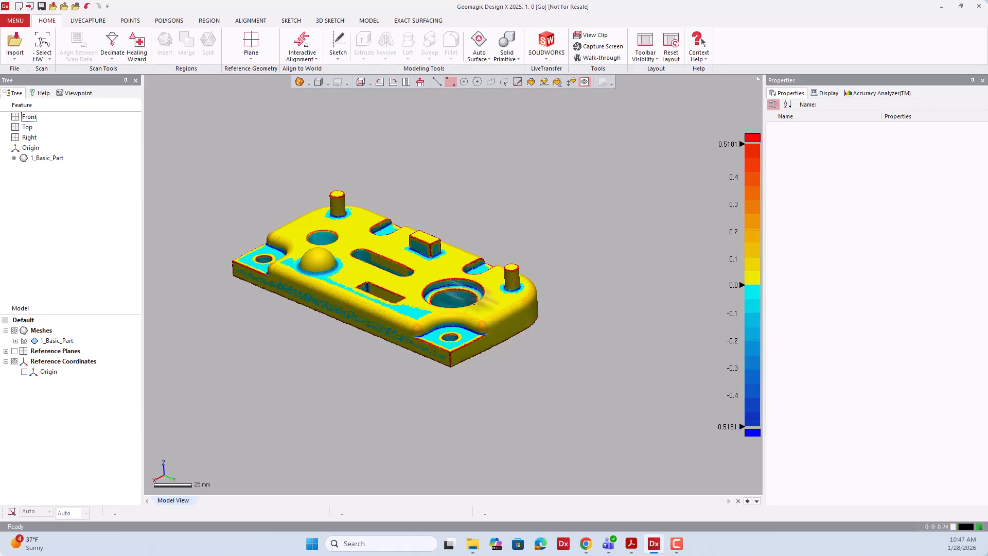
- Examine the curvature colours along the edges of the slot and rectangular boss, and across the rest of the part
scroll(409, 263, up, 6)
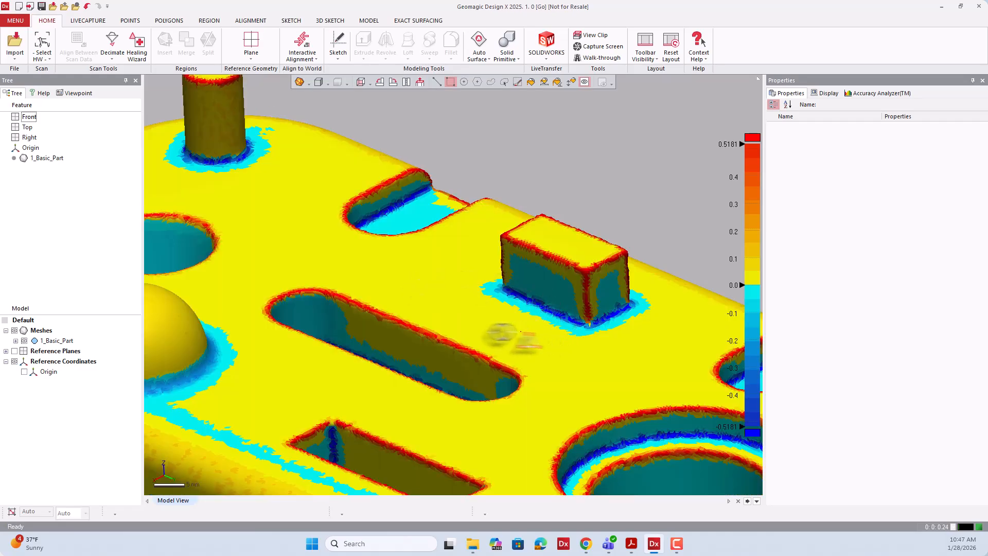
scroll(413, 324, up, 5)
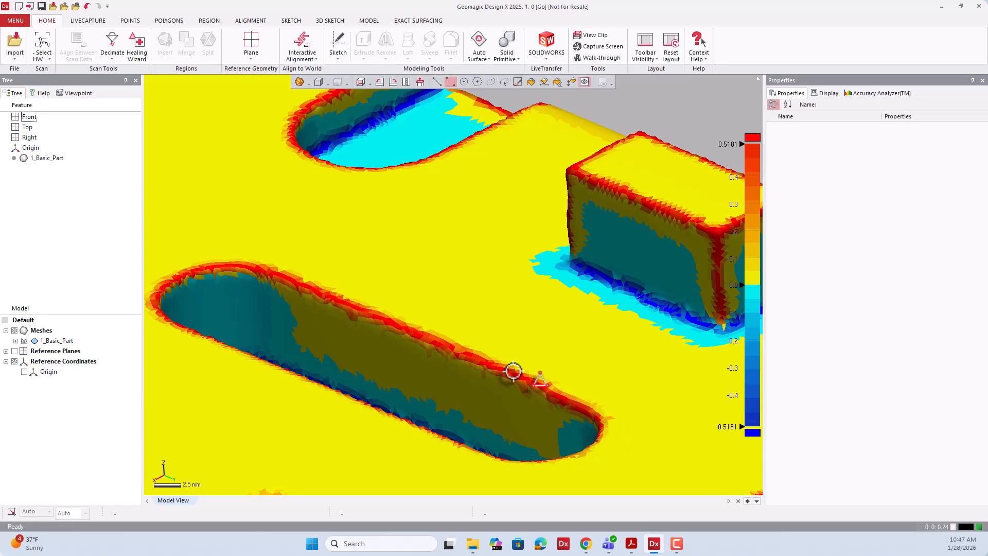
right_drag(446, 355, 435, 379)
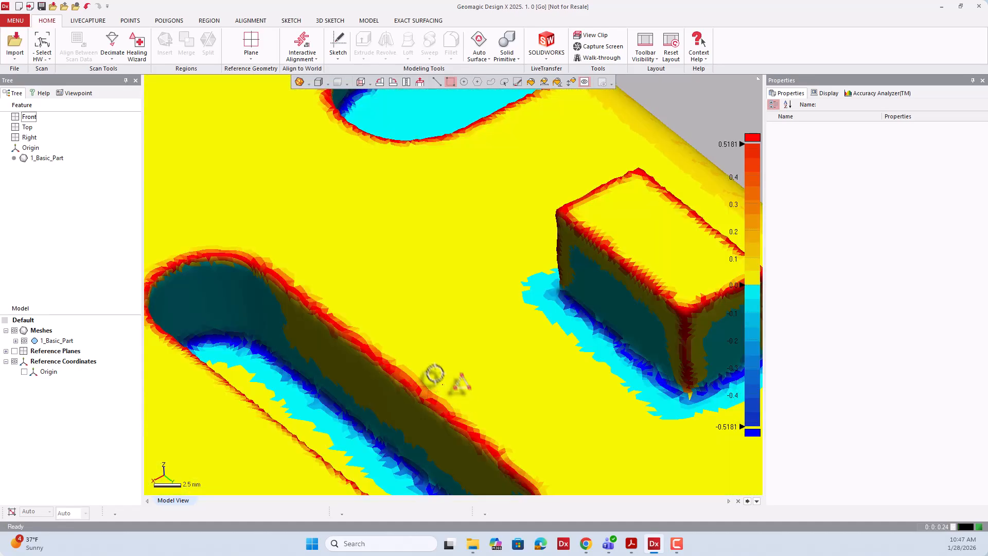
scroll(423, 363, down, 2)
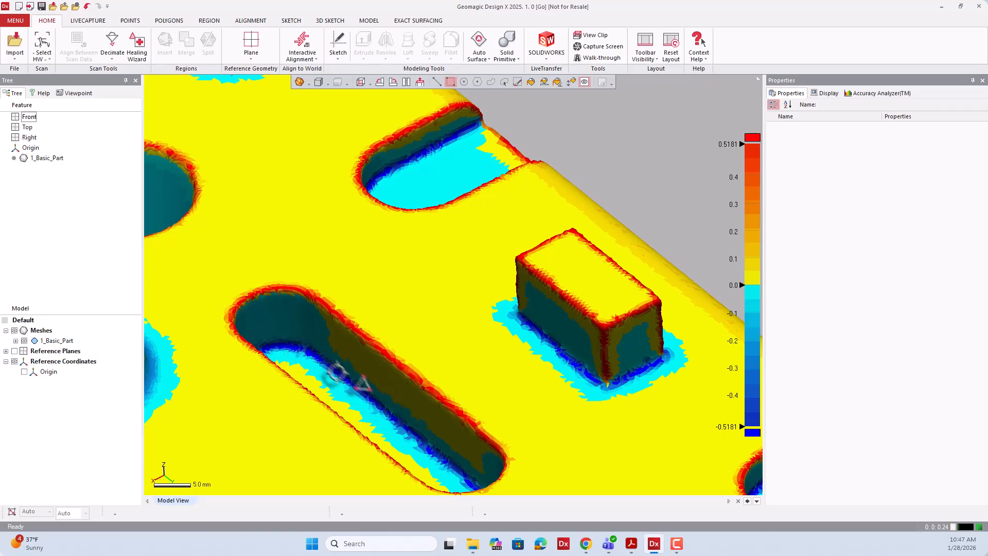
scroll(385, 423, up, 3)
scroll(385, 423, down, 3)
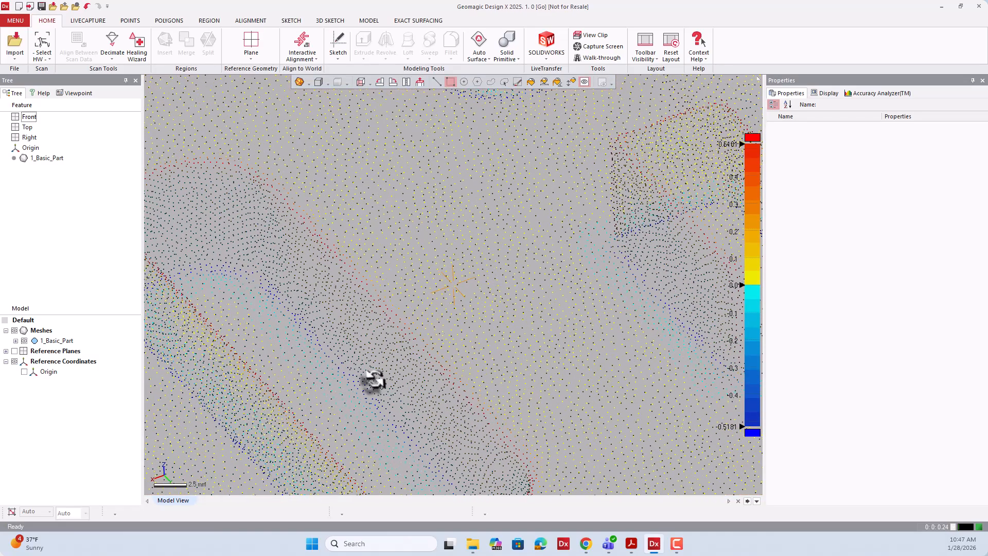
scroll(382, 371, down, 3)
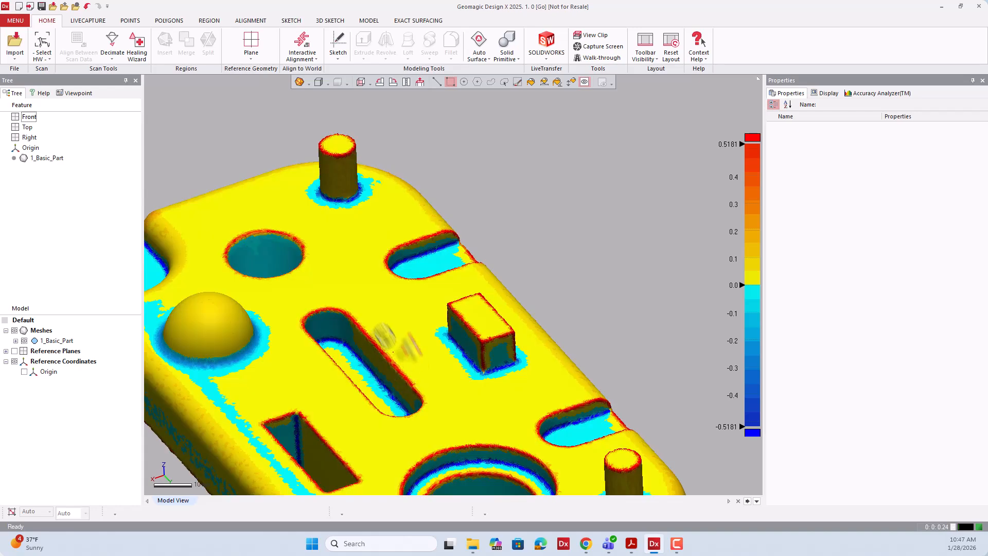
scroll(356, 288, down, 2)
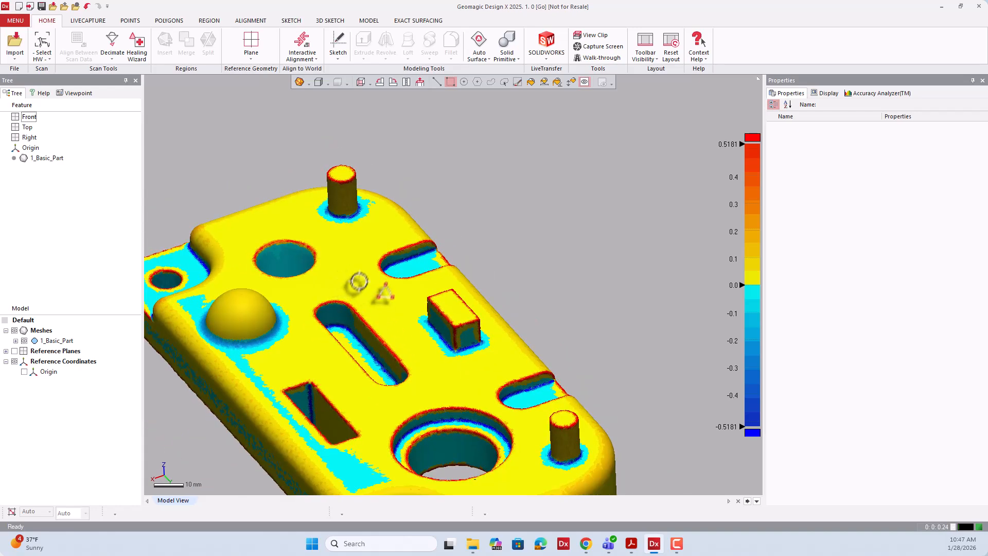
scroll(367, 283, down, 3)
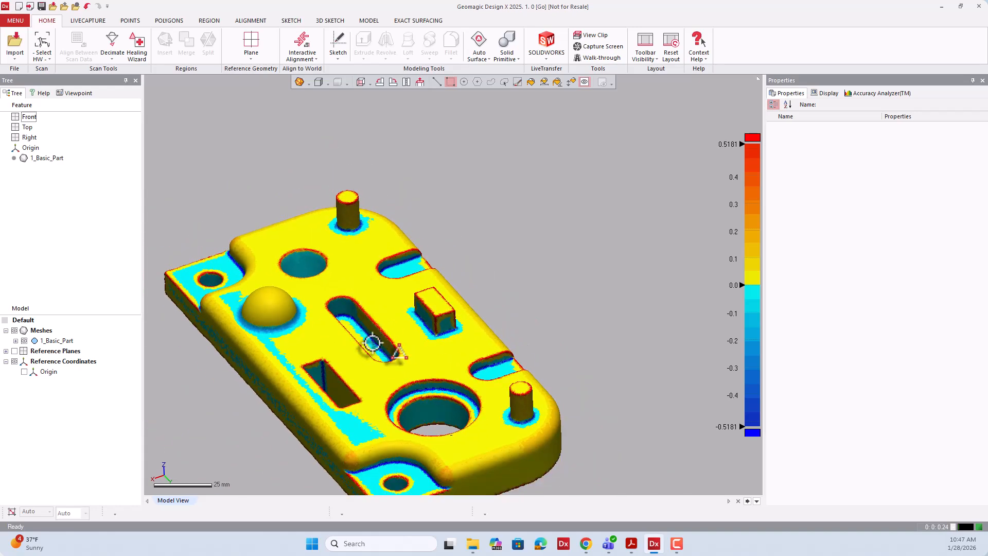
scroll(426, 309, down, 3)
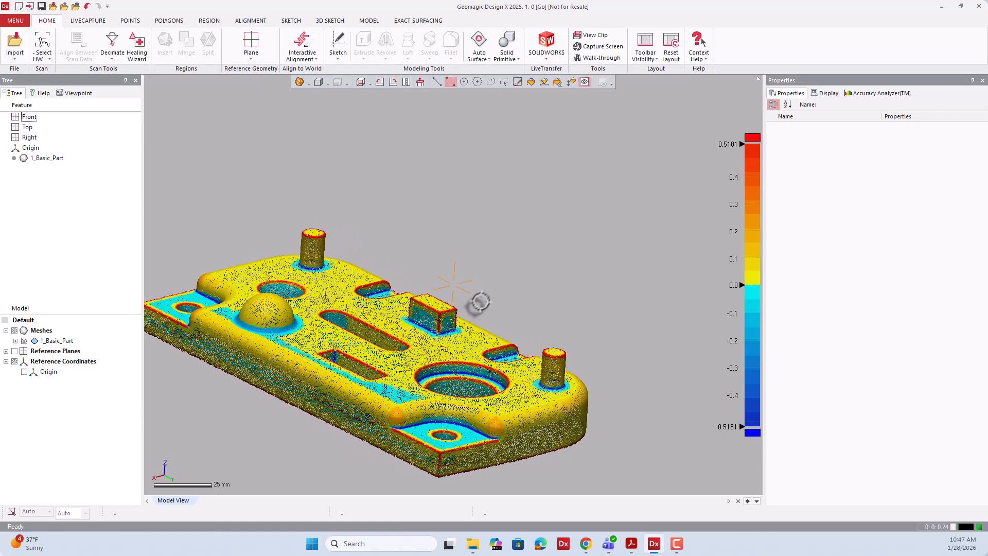
- Set the upper limit of the curvature colour scale to 0.1 and inspect the recoloured part from several angles
double_click(733, 146)
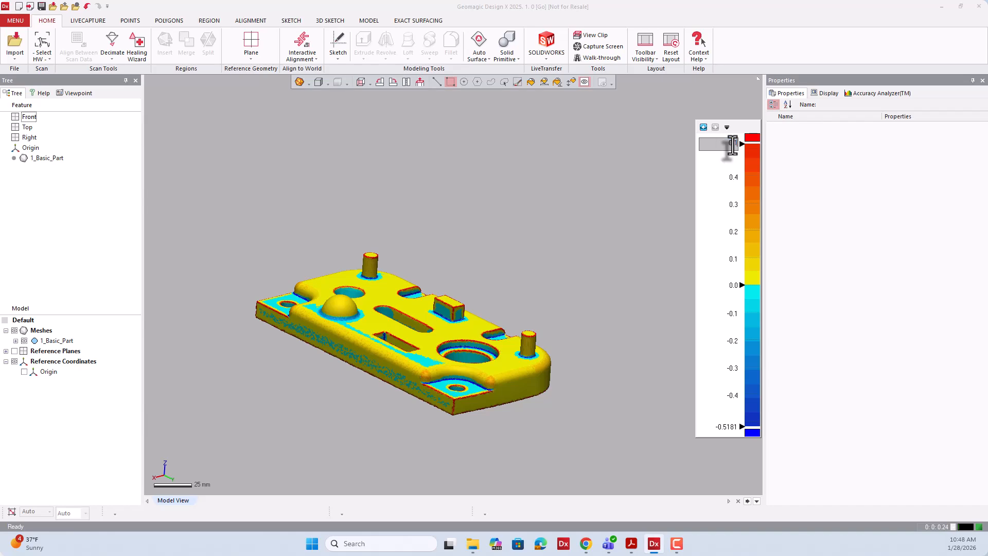
text(0.1)
key(Return)
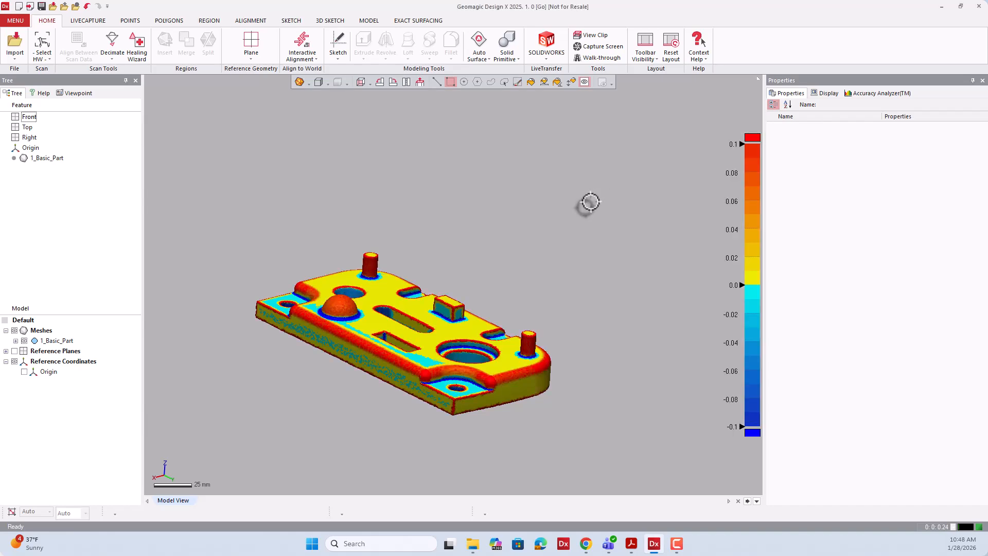
mouse_move(470, 229)
right_down()
mouse_move(512, 321)
mouse_move(398, 231)
mouse_move(419, 364)
mouse_move(471, 366)
right_up()
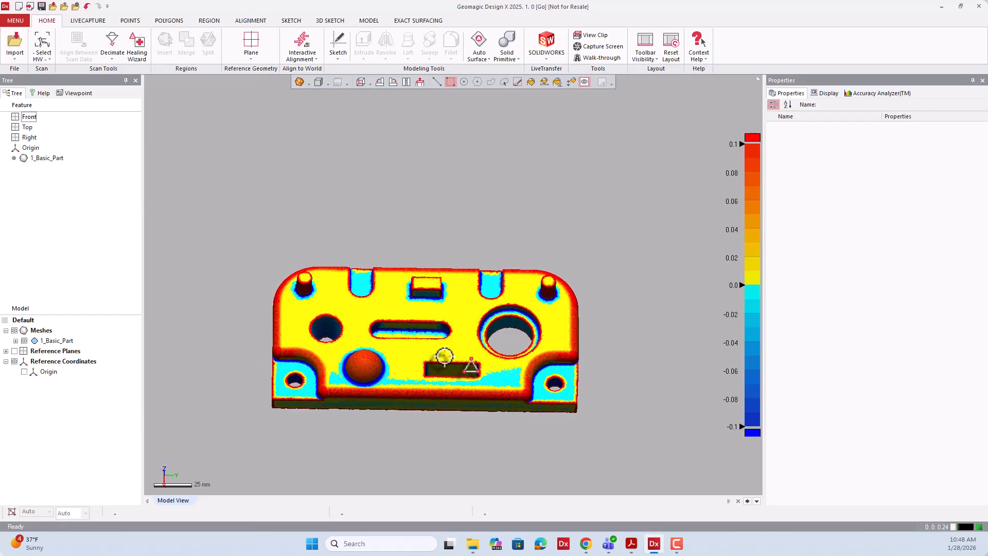
shift+right_drag(440, 391, 359, 278)
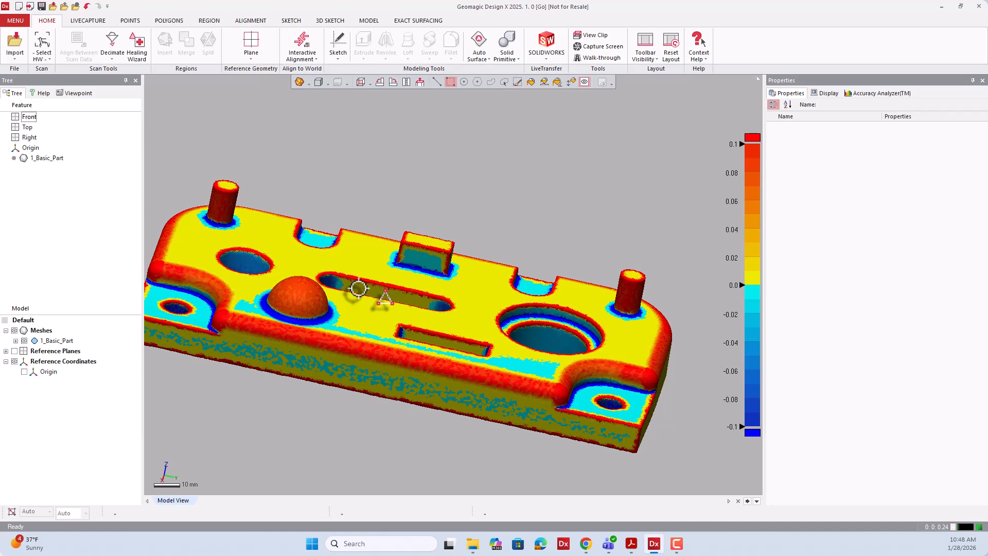
scroll(503, 320, down, 3)
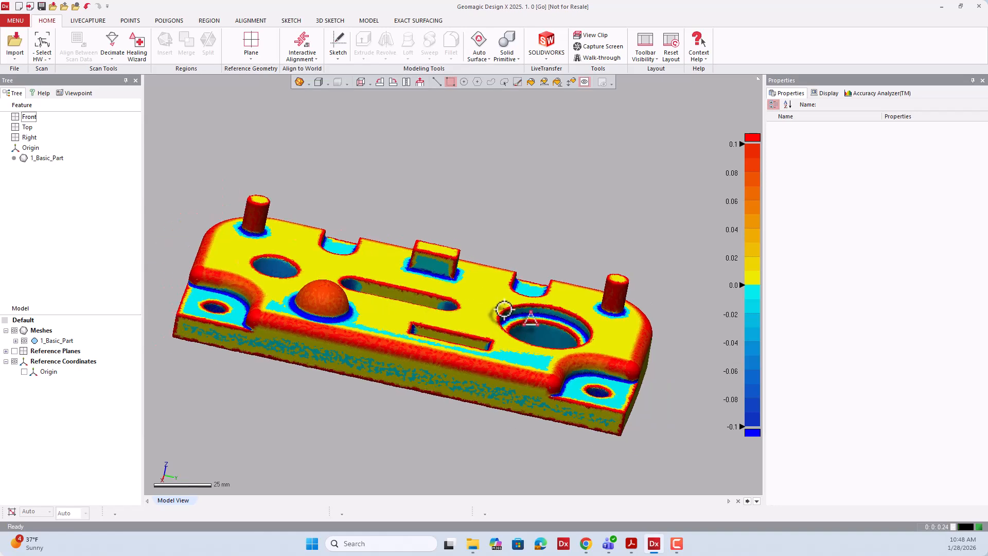
right_drag(493, 254, 408, 371)
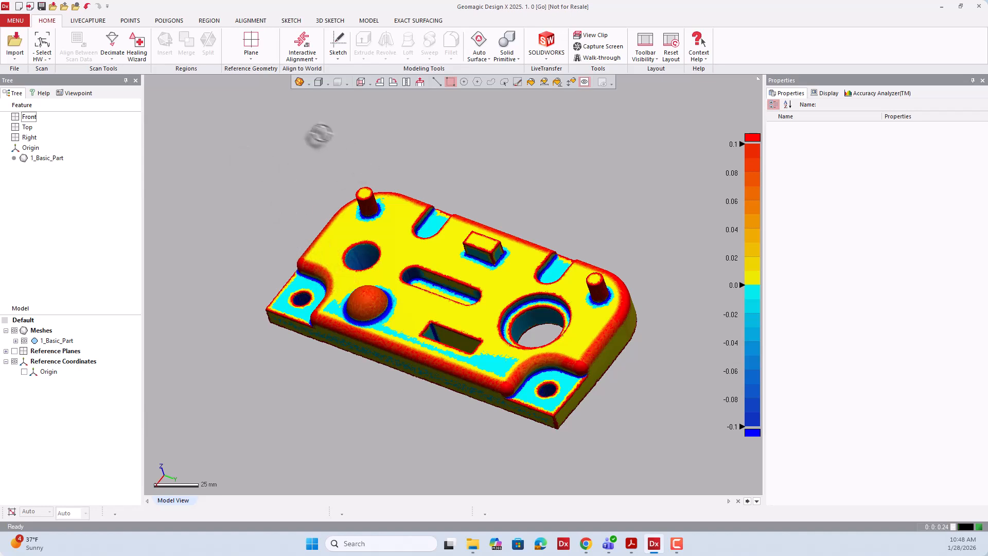
- Set the mesh display mode back to Shaded and reorient the part
click(310, 83)
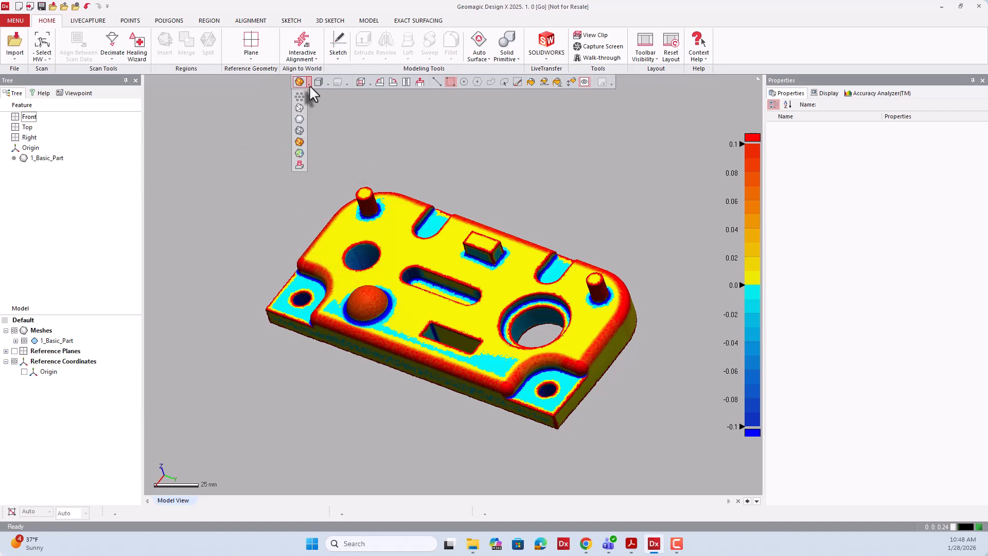
click(299, 120)
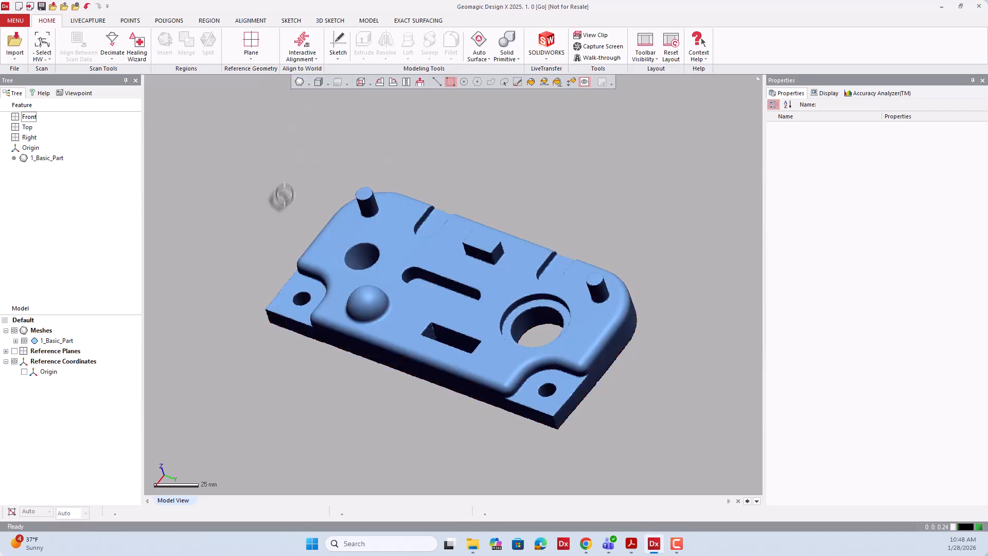
mouse_move(338, 311)
right_down()
mouse_move(413, 216)
mouse_move(419, 342)
right_up()
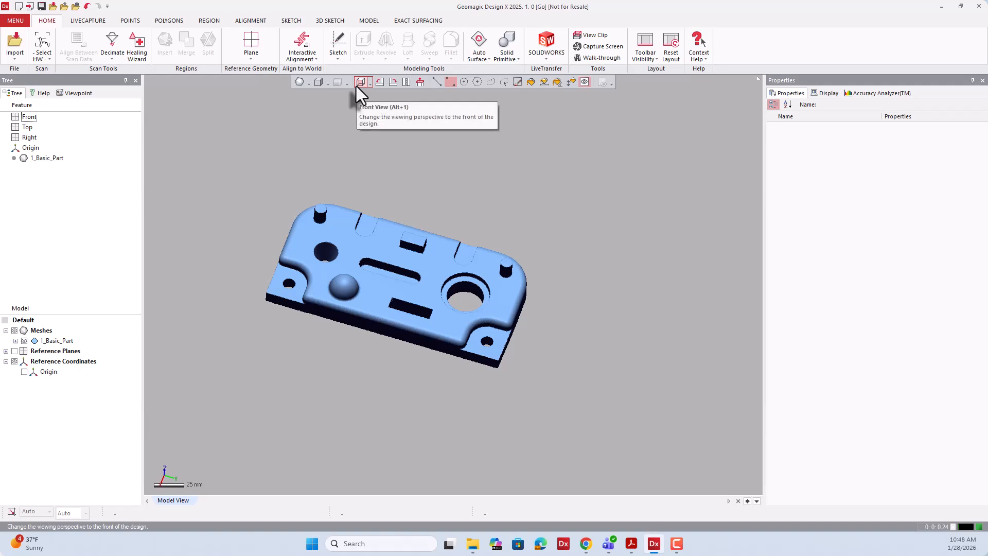
- View the part from the standard Front, Back, Left and Right viewpoints in turn
click(370, 82)
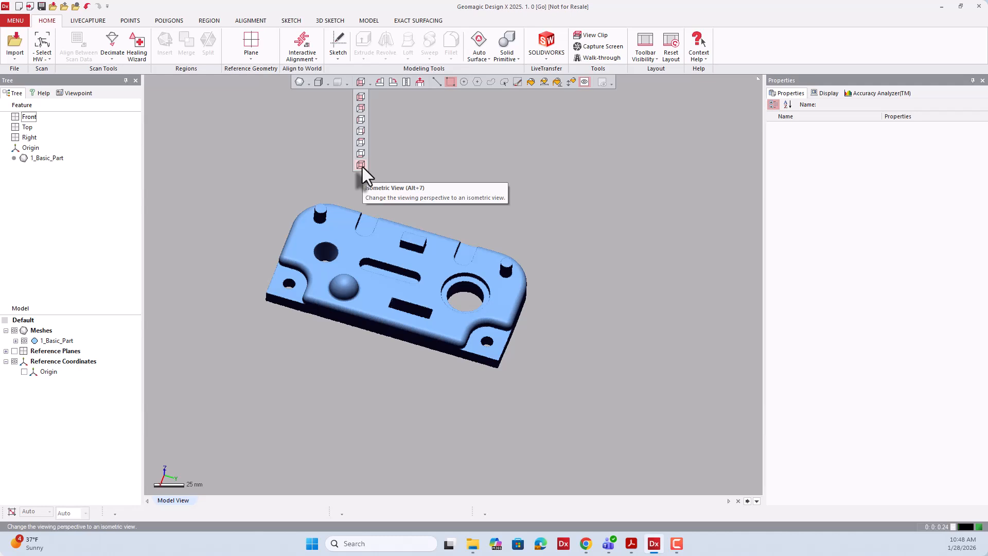
click(362, 99)
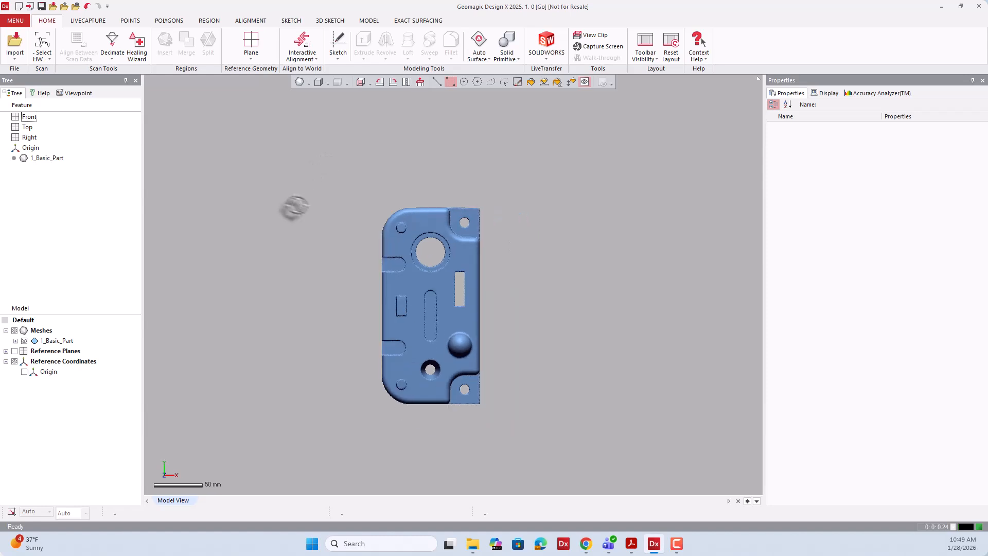
click(369, 84)
click(360, 109)
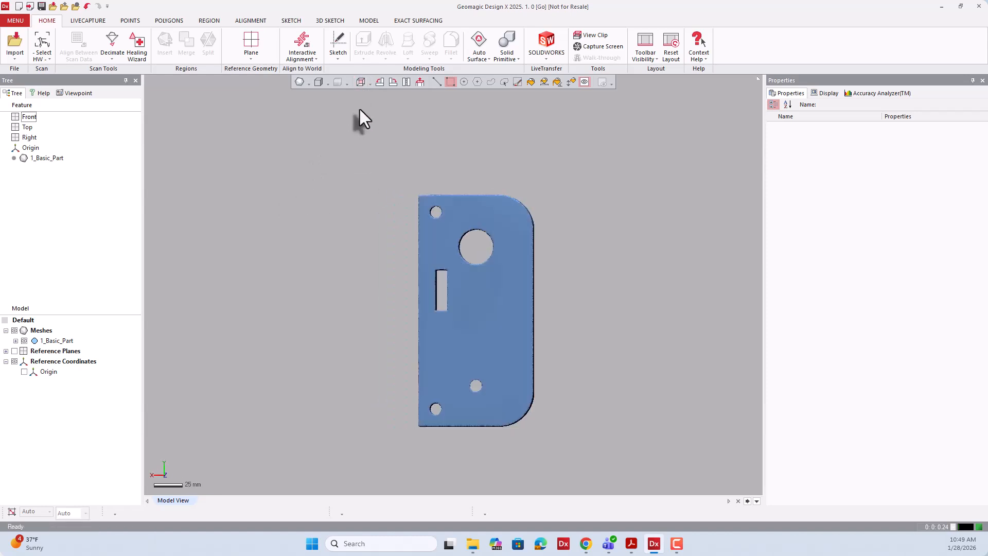
click(372, 82)
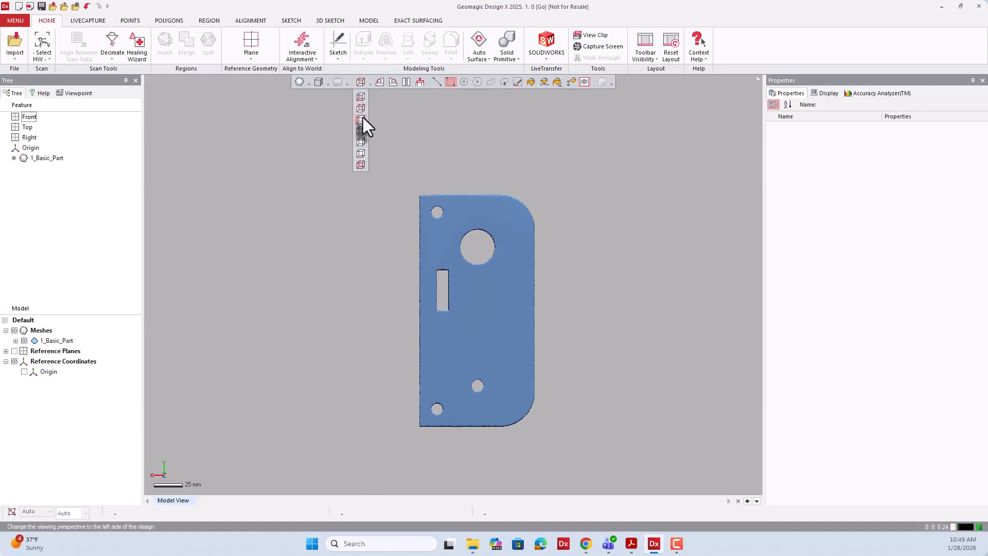
click(362, 117)
click(369, 84)
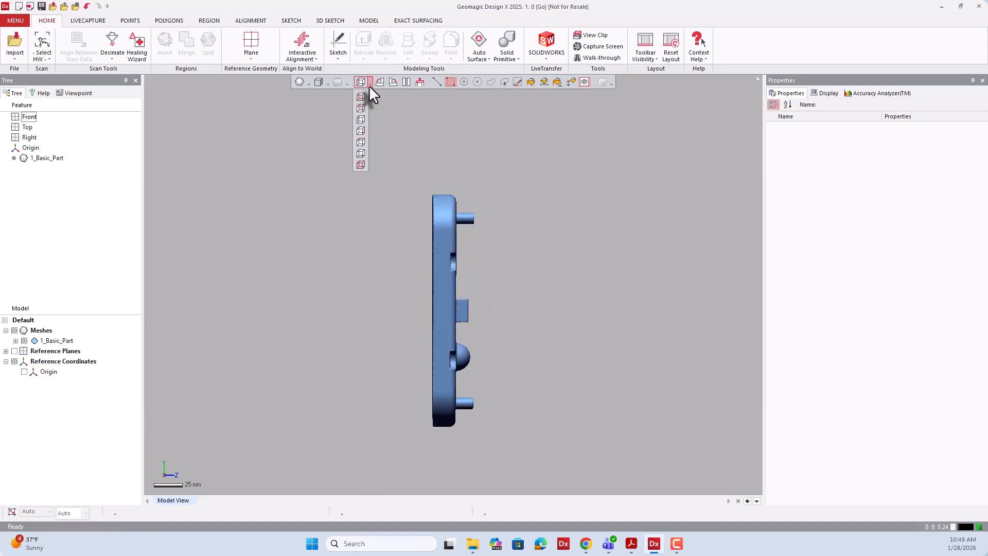
click(361, 129)
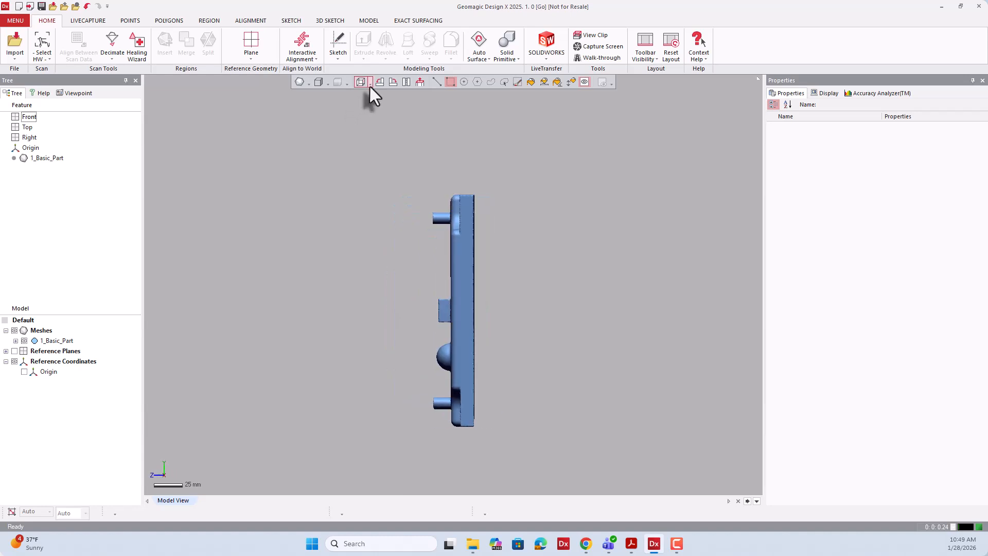
- View the part from the Top and Bottom, and finish with the Isometric view
click(370, 84)
click(362, 143)
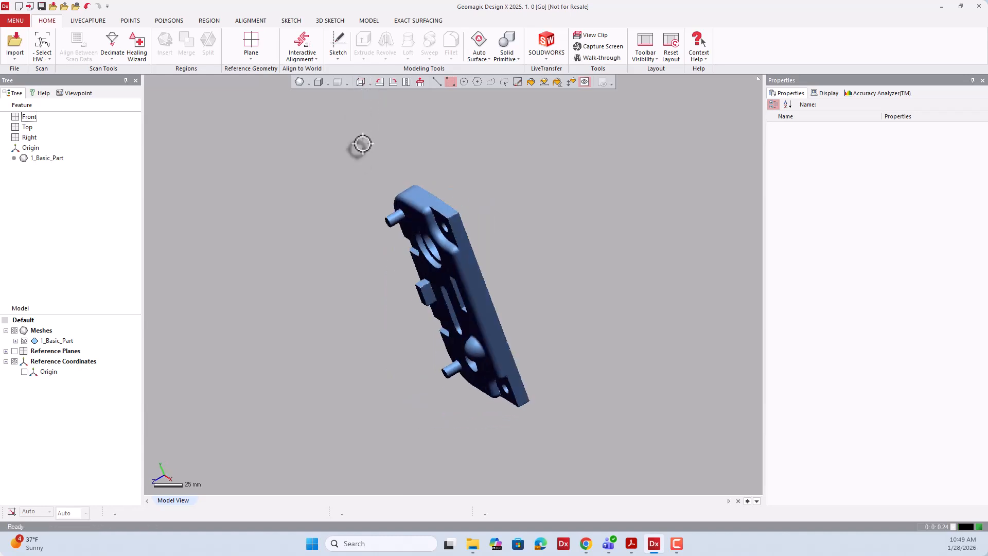
click(370, 85)
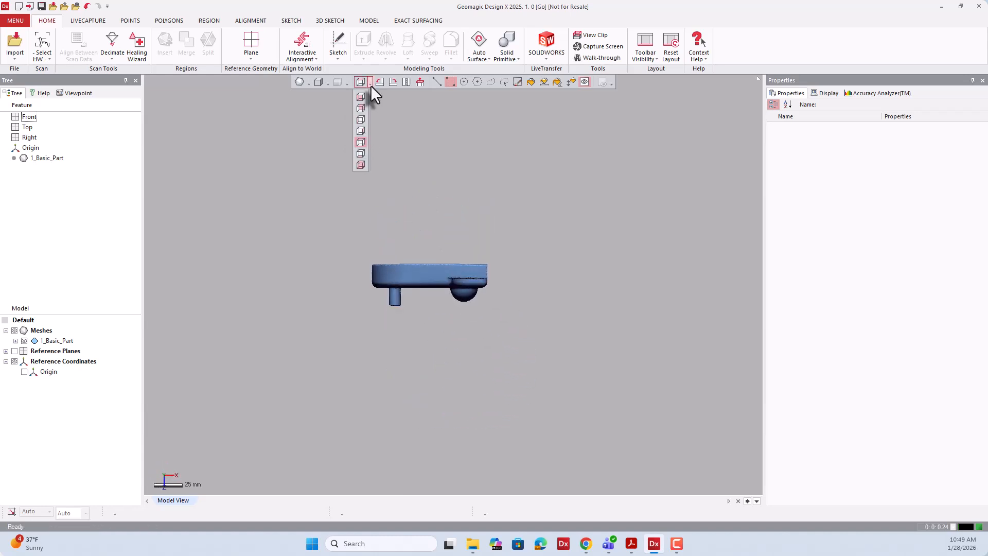
click(363, 155)
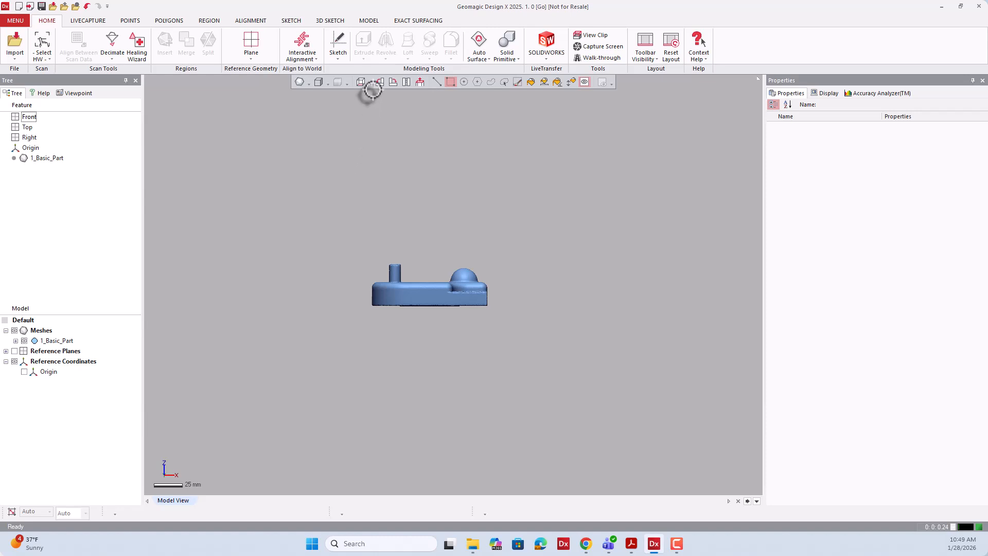
click(370, 84)
click(361, 165)
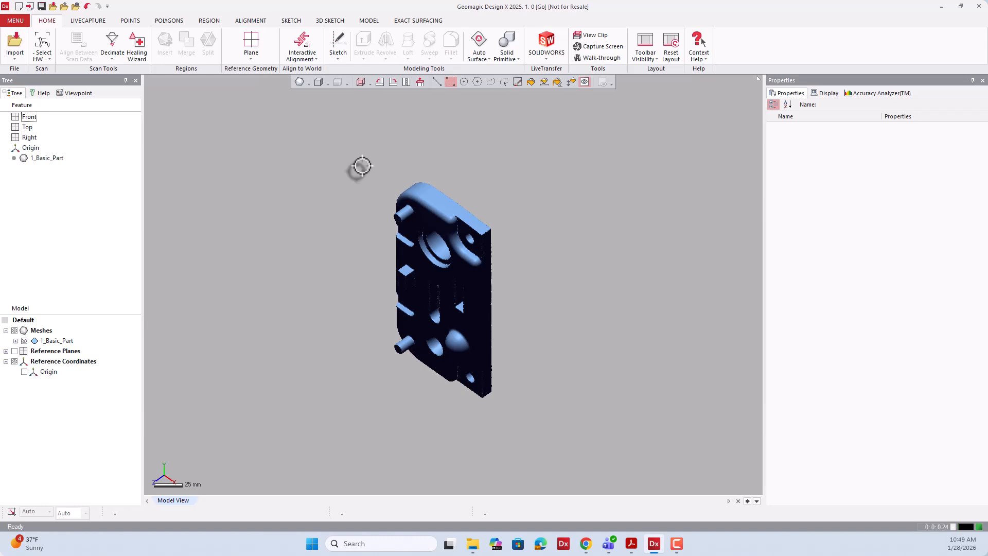
- Cycle again through all seven standard views: Front, Back, Left, Right, Top, Bottom and Isometric
key(alt+1)
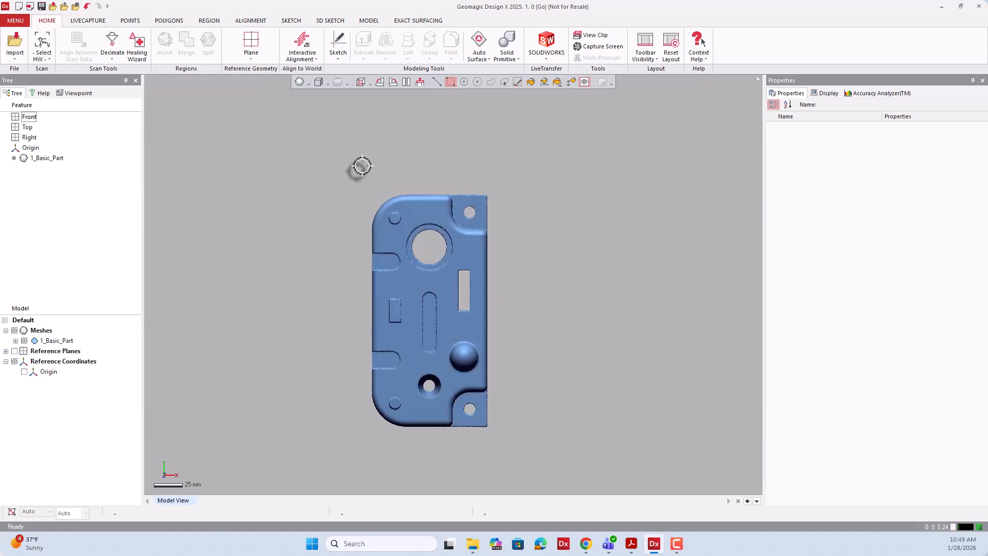
key(alt+2)
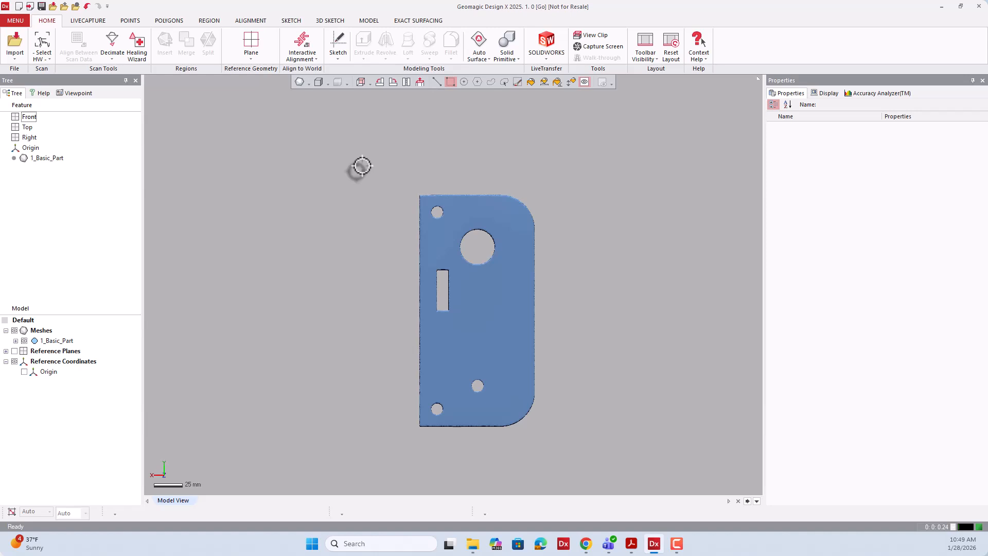
key(alt+3)
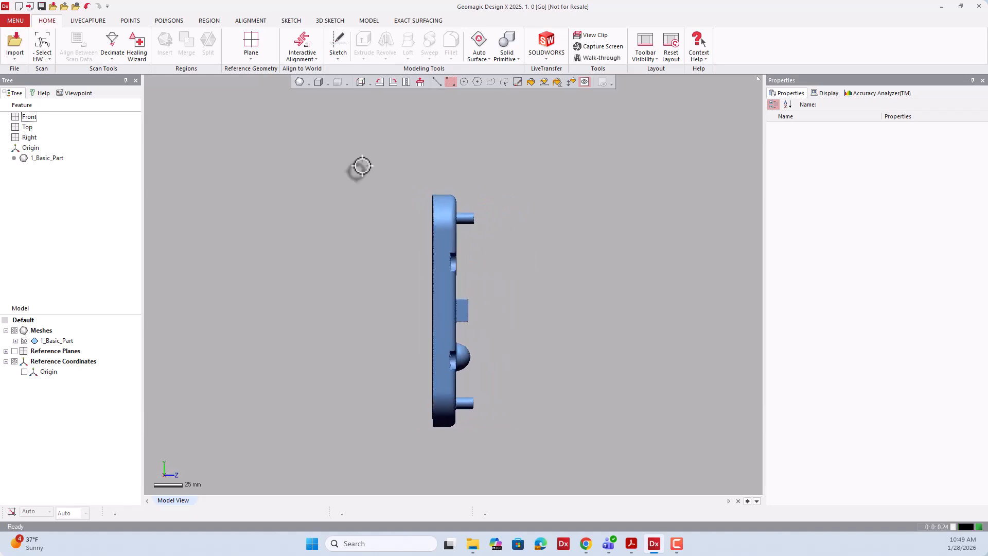
key(alt+4)
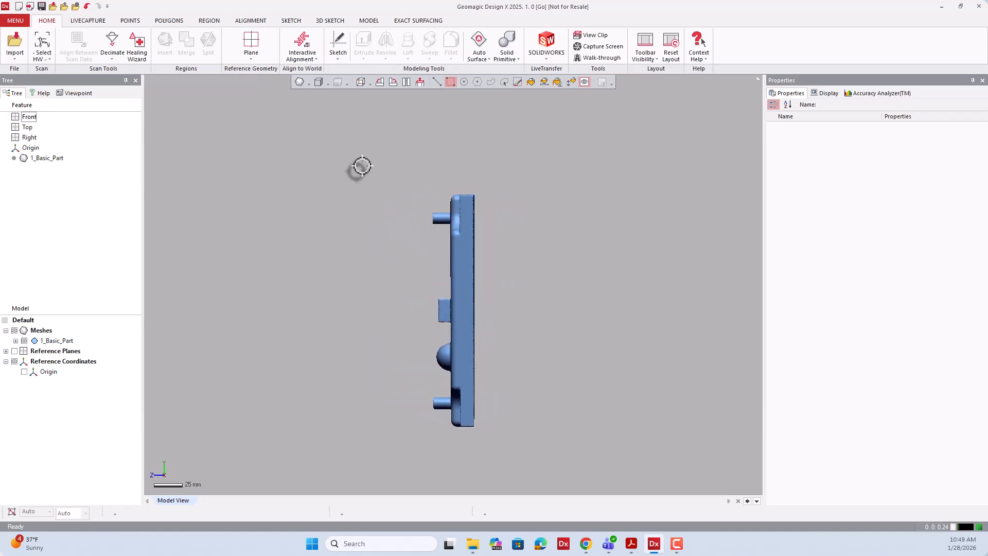
key(alt+5)
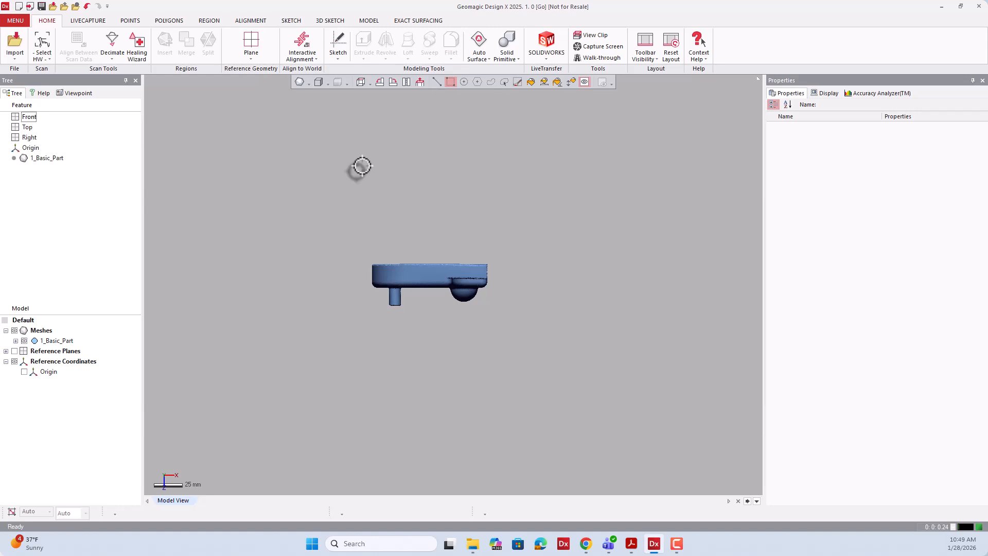
key(alt+1)
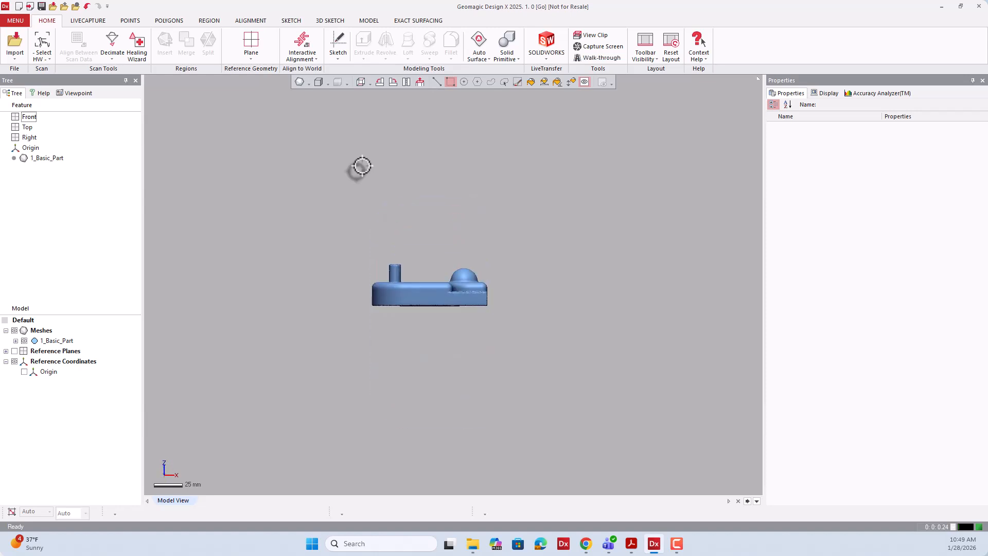
key(ctrl+0)
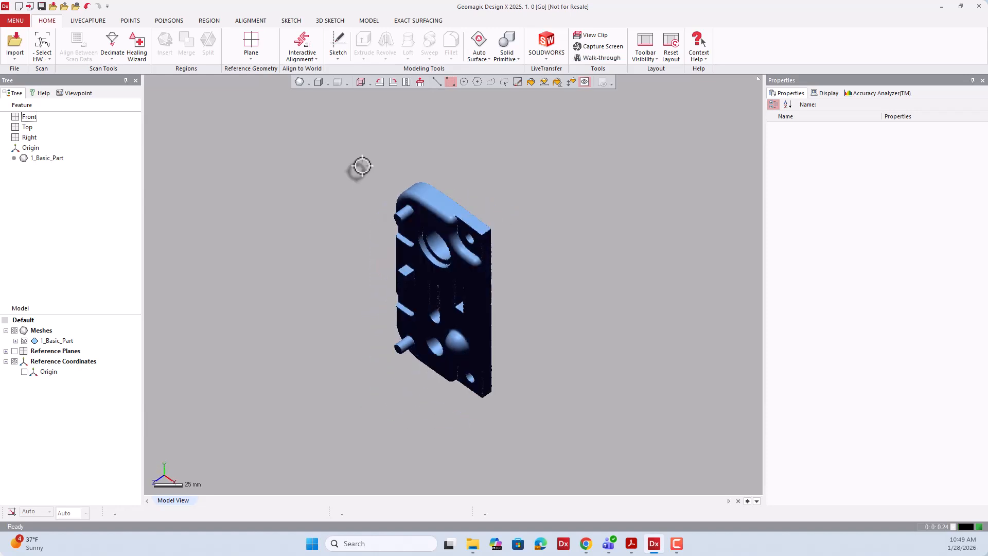
- Set the view to the front of the part and roll it counterclockwise in repeated 90-degree turns
click(370, 83)
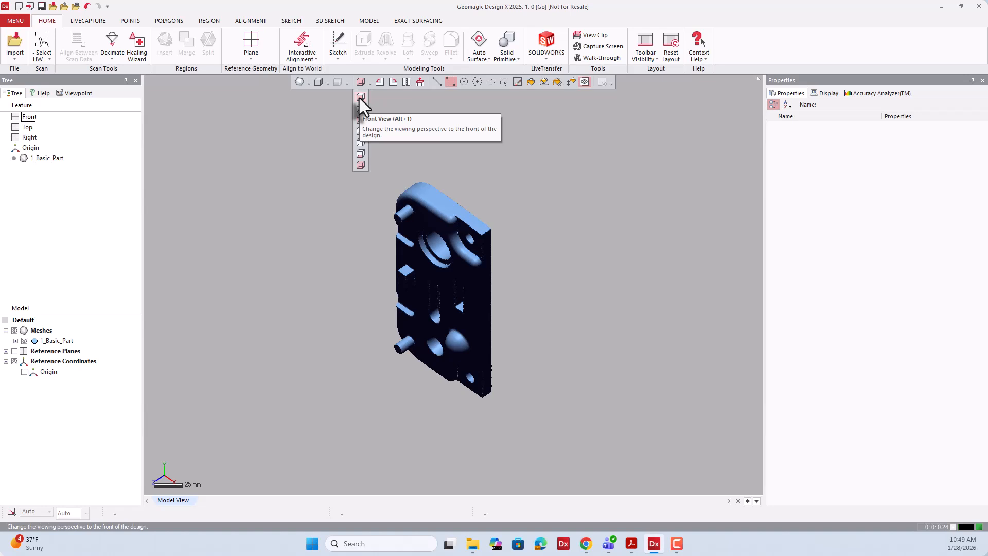
click(360, 96)
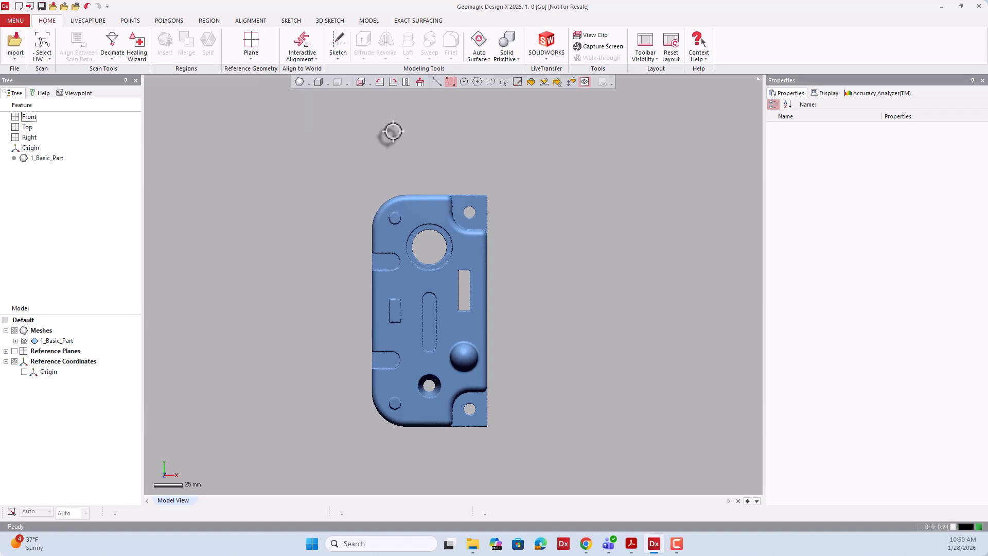
click(380, 84)
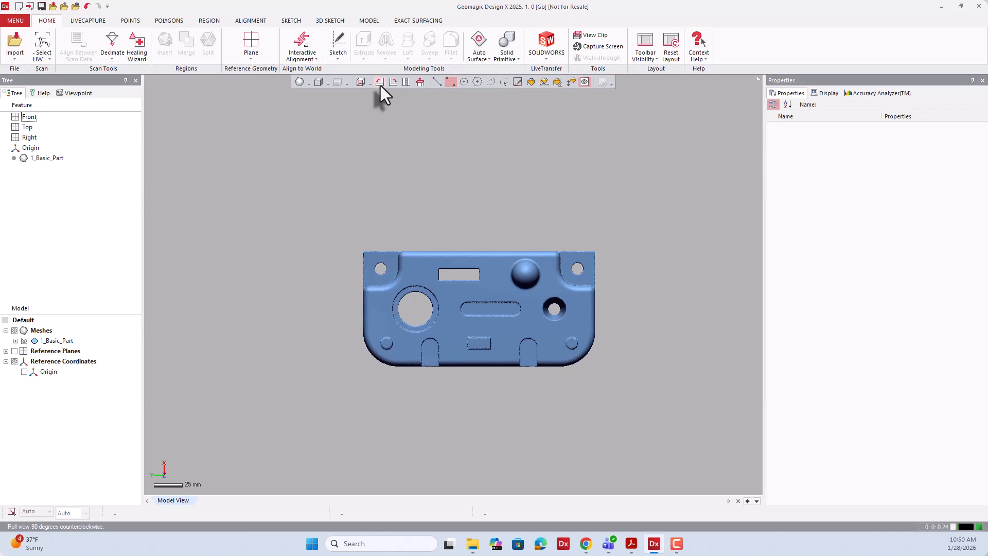
click(380, 84)
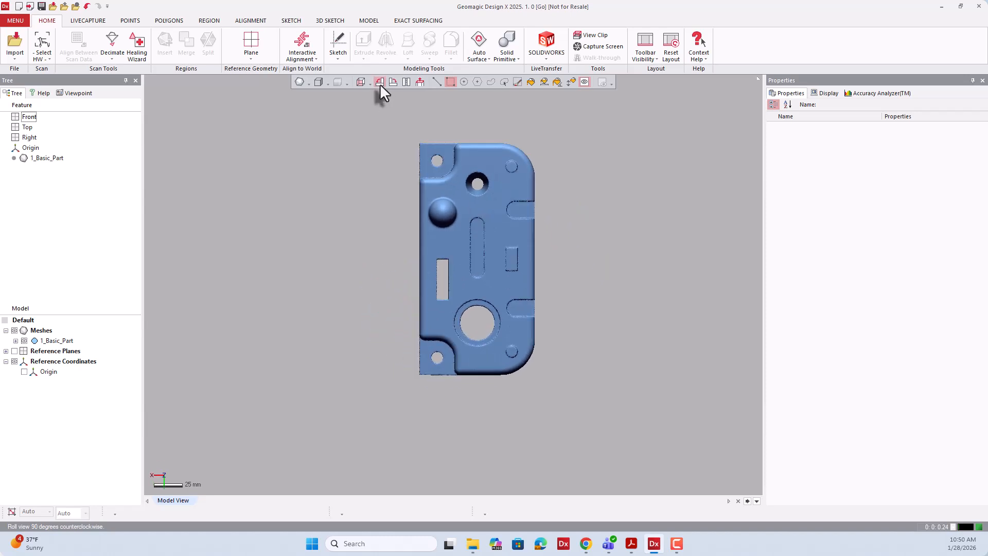
click(380, 83)
click(380, 83)
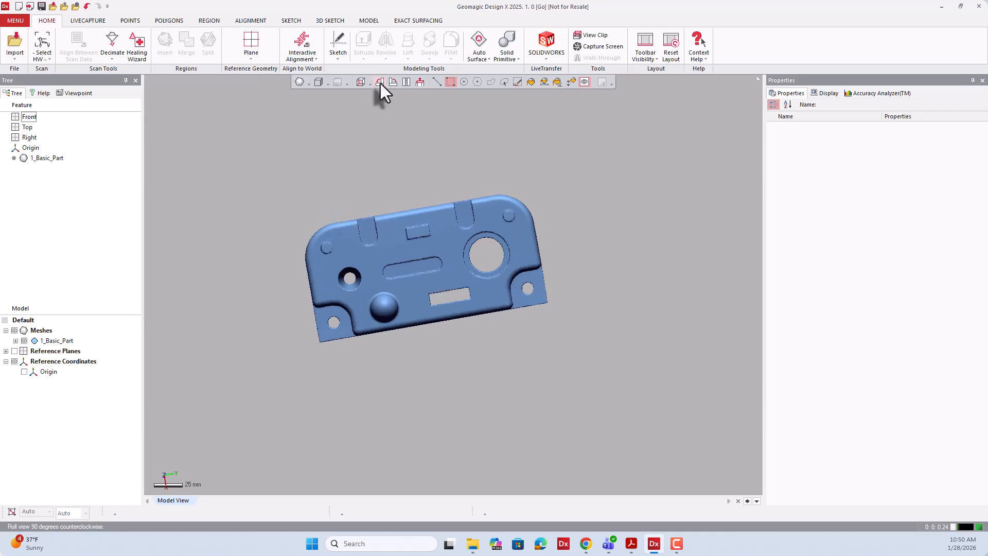
click(381, 83)
click(381, 83)
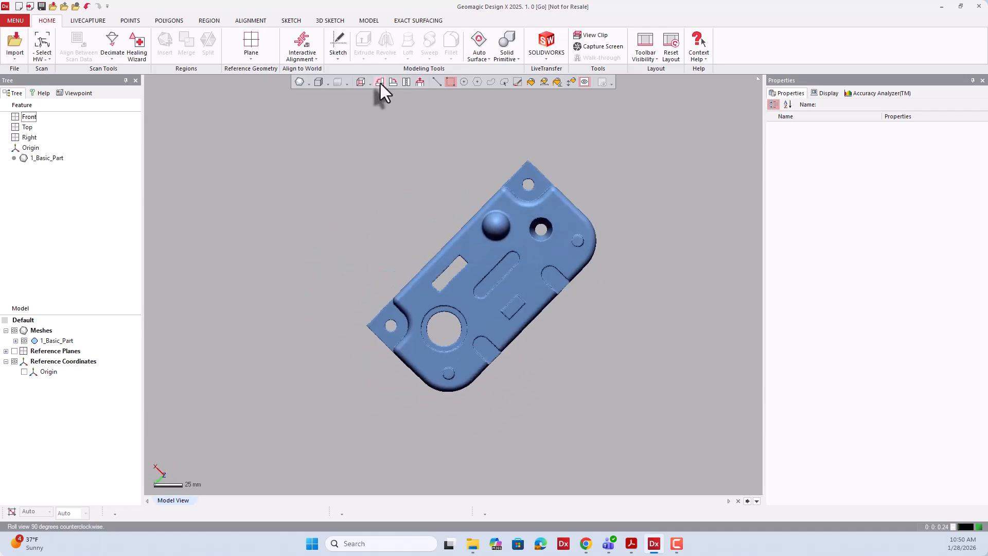
click(381, 83)
click(381, 84)
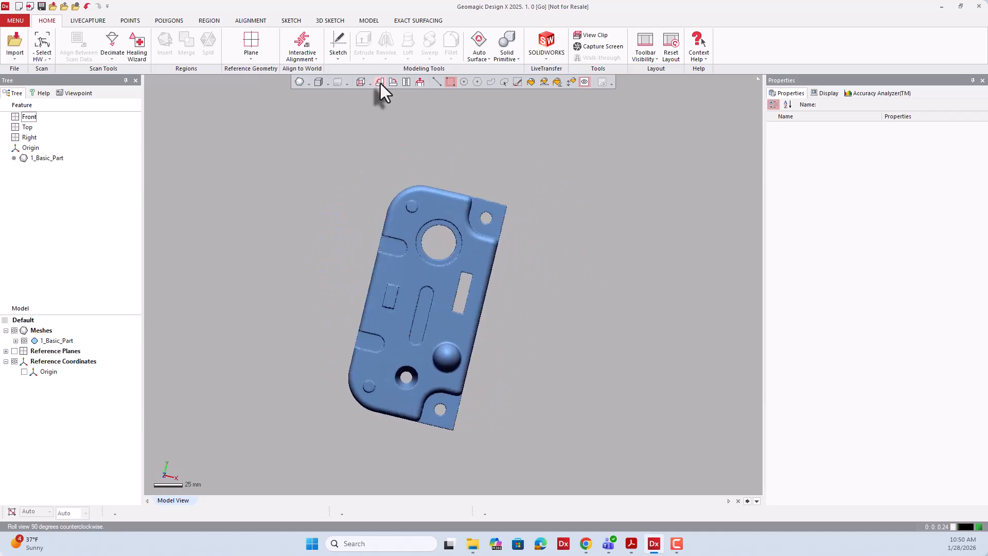
click(381, 83)
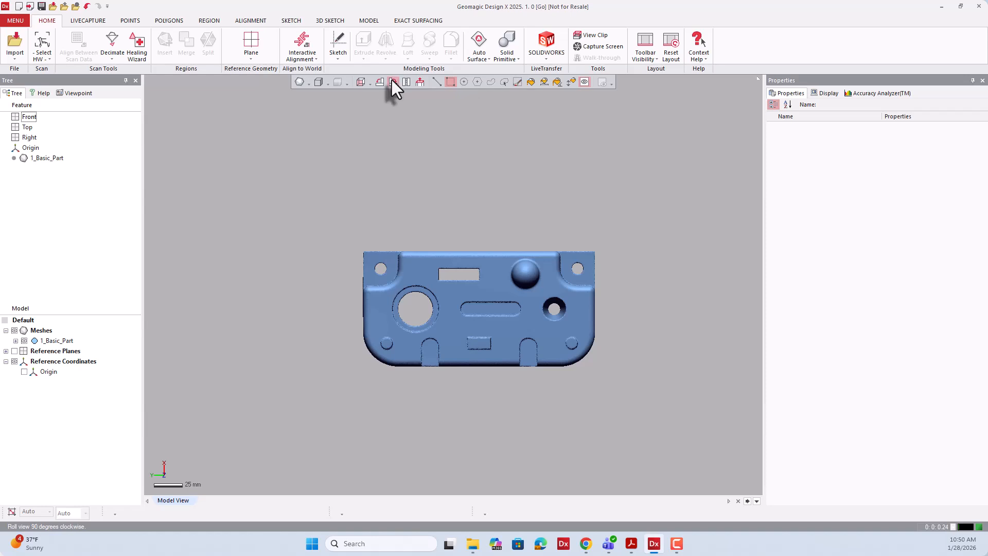
- Roll the front view of the part clockwise in repeated 90-degree turns
click(392, 81)
click(393, 82)
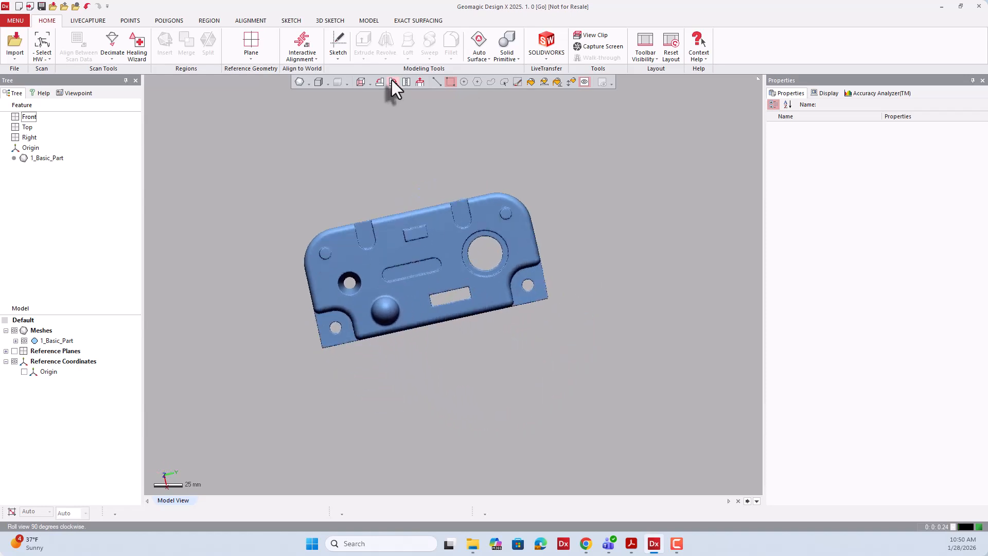
click(392, 81)
click(392, 81)
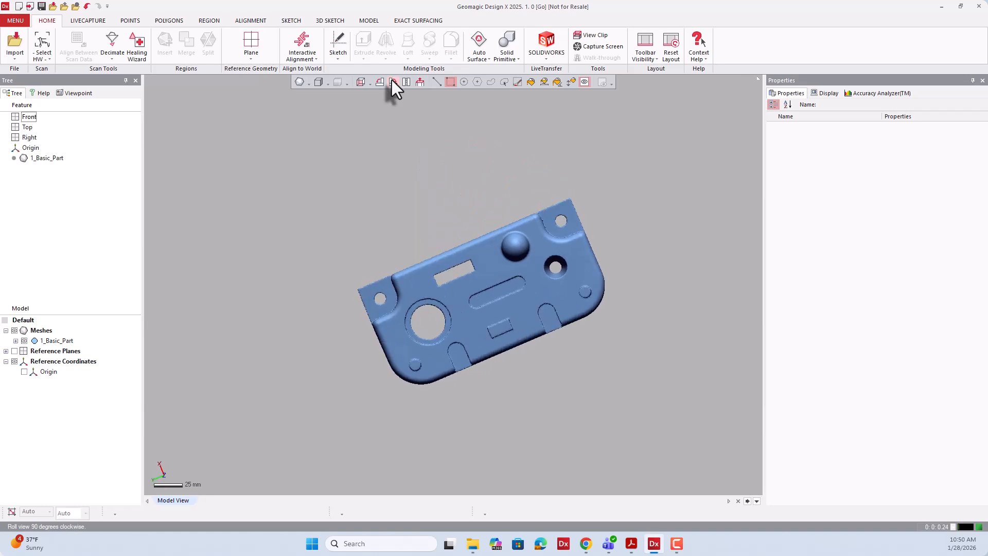
click(392, 82)
click(392, 82)
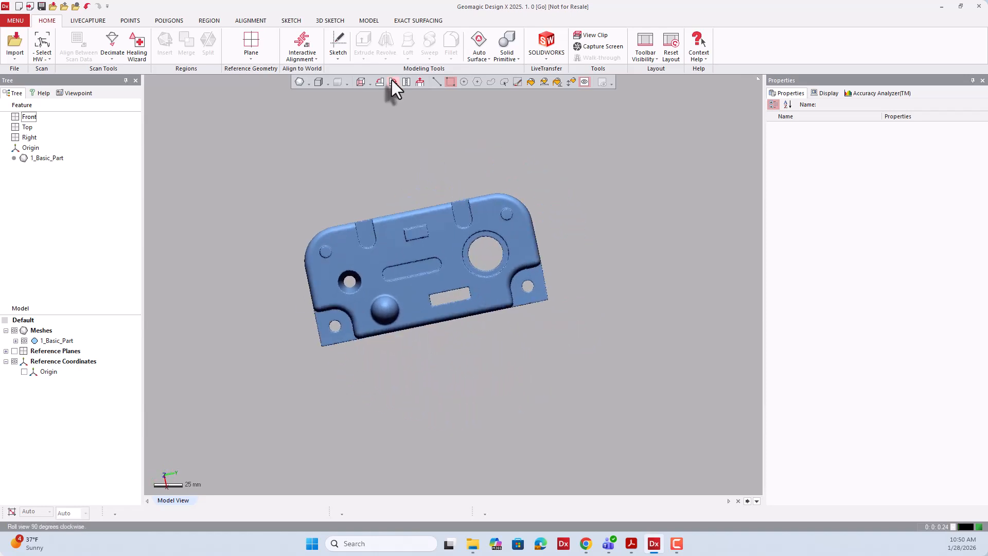
- Roll the view counterclockwise and clockwise in 90-degree turns until the part is upright in the front view
click(382, 81)
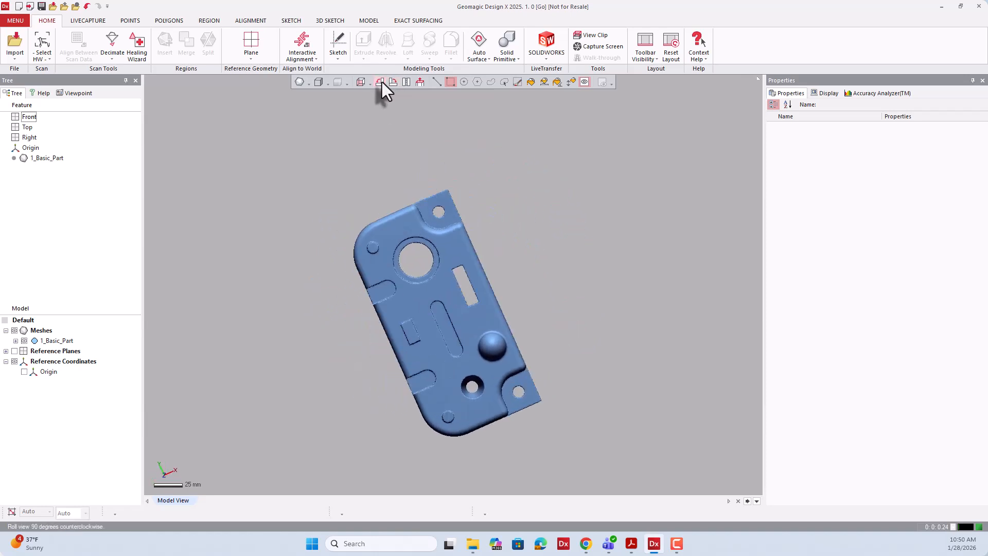
click(381, 82)
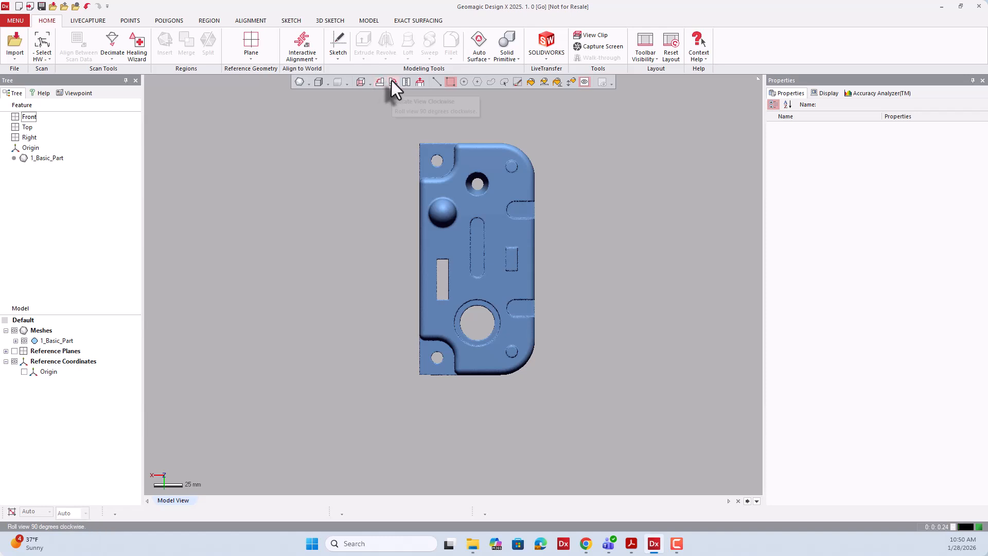
click(392, 81)
click(393, 81)
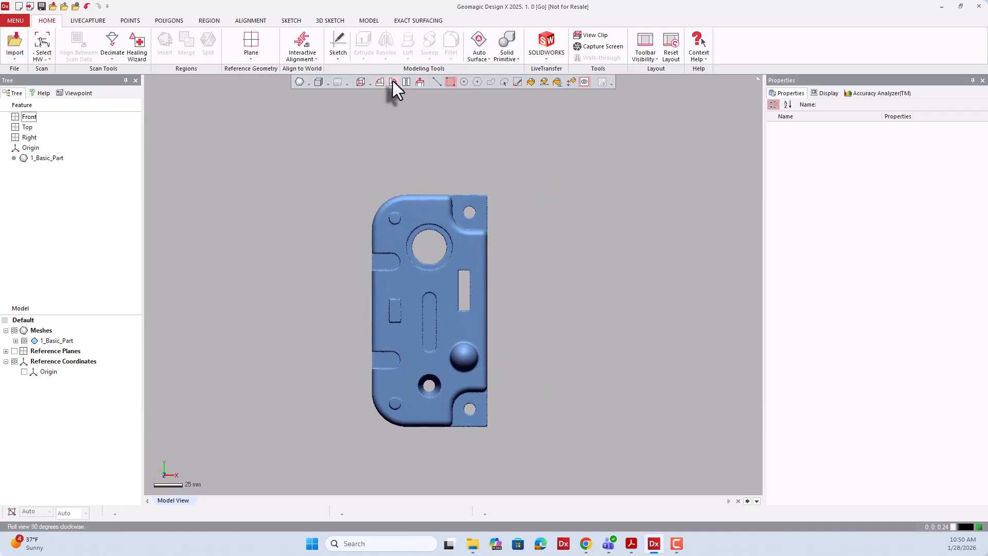
- Orbit the part to an angled view and roll it 90 degrees at a time, both counterclockwise and clockwise
right_drag(507, 159, 378, 157)
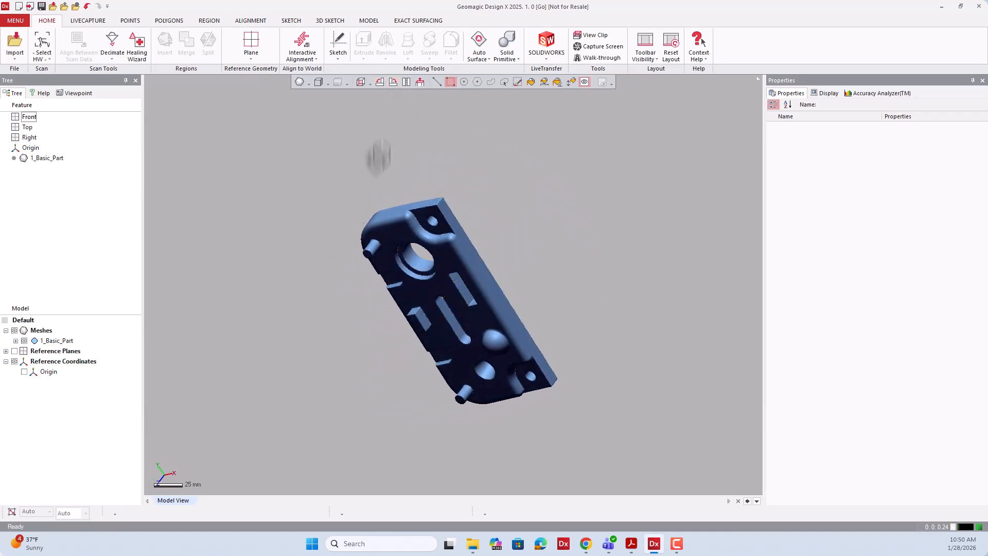
click(379, 83)
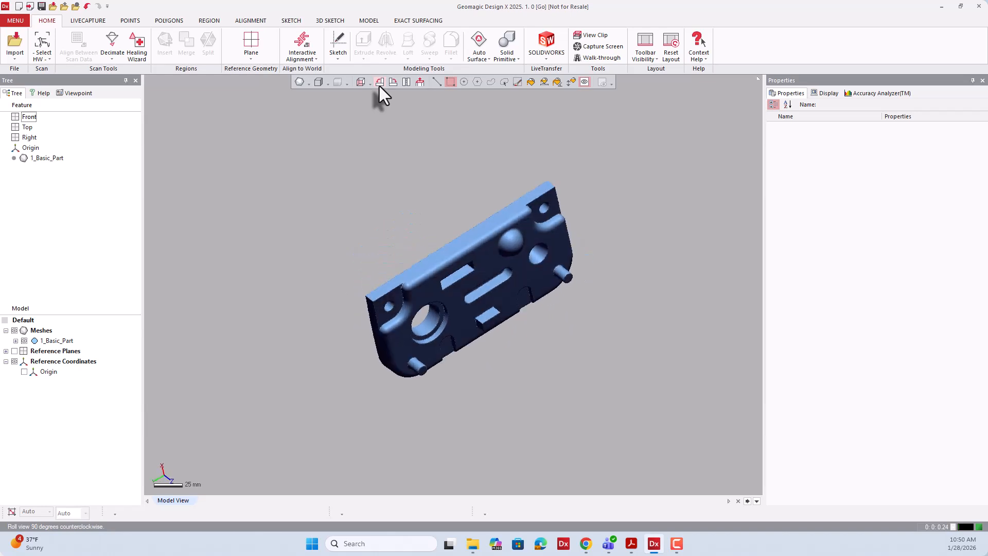
click(379, 82)
click(380, 83)
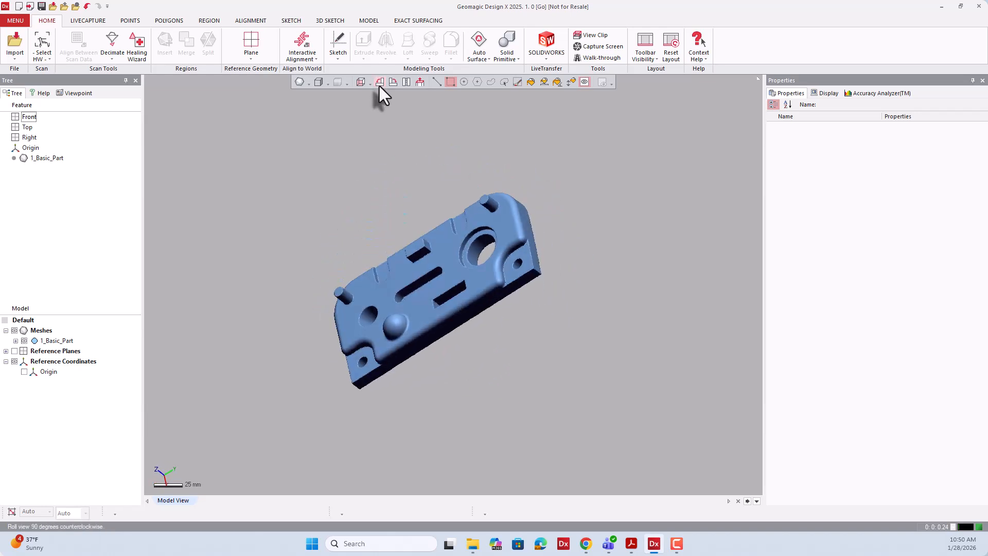
click(393, 83)
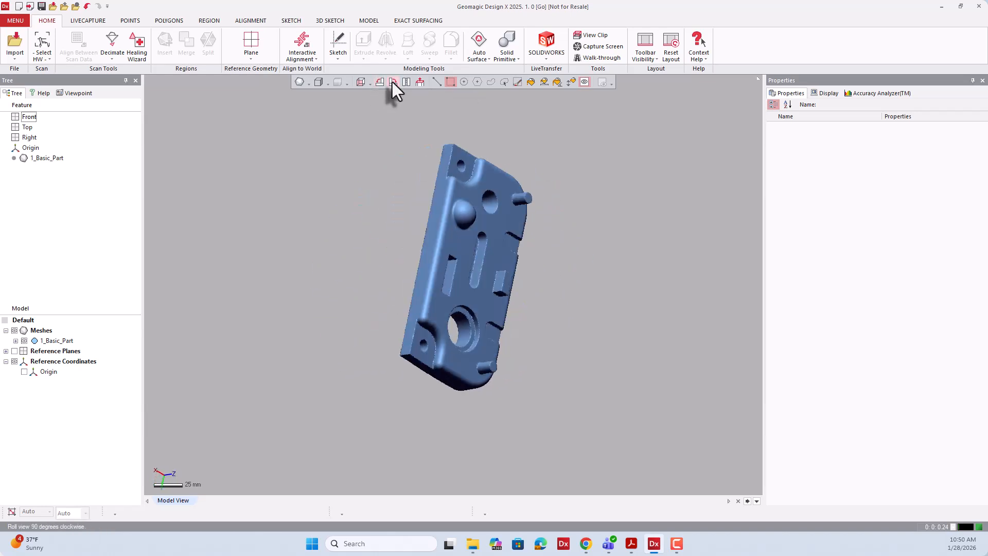
click(393, 82)
click(392, 82)
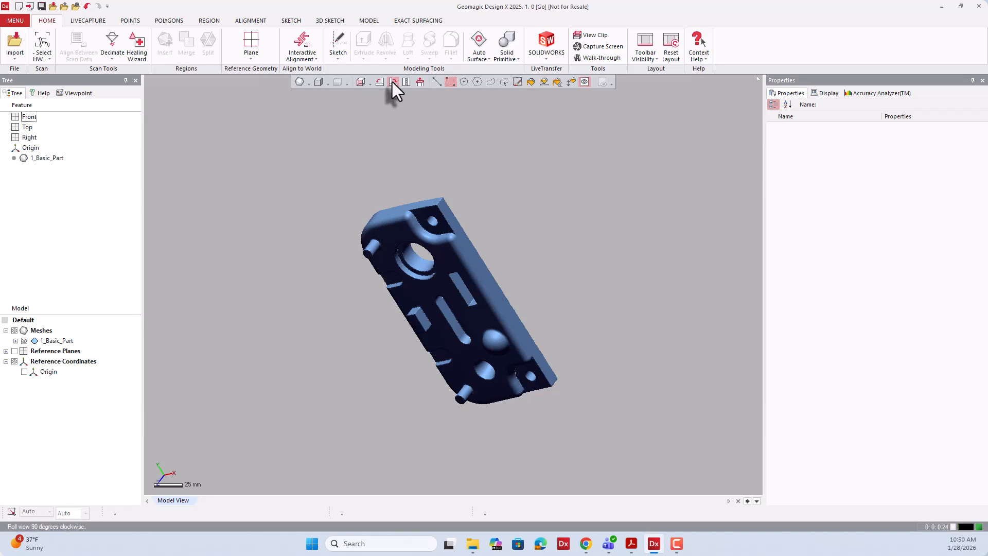
click(393, 82)
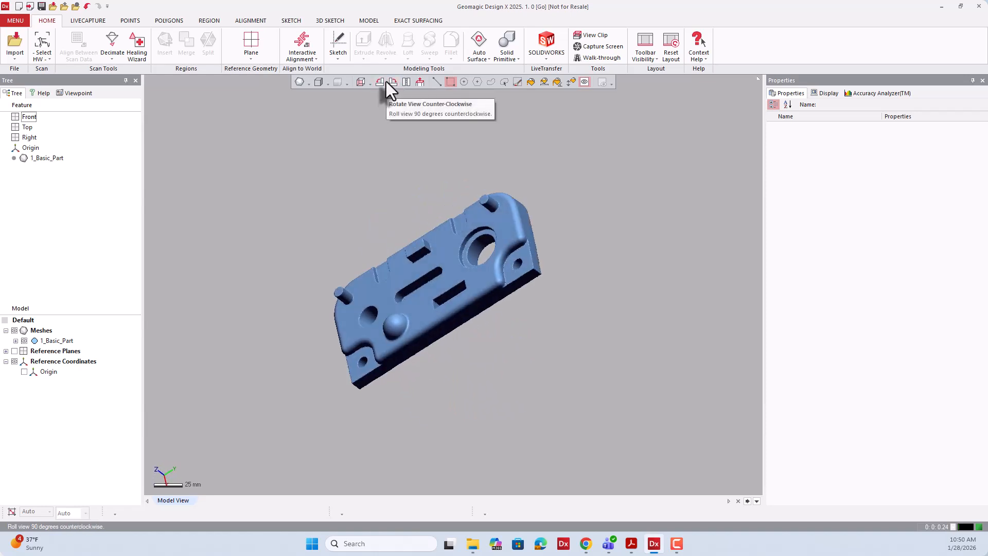
click(386, 82)
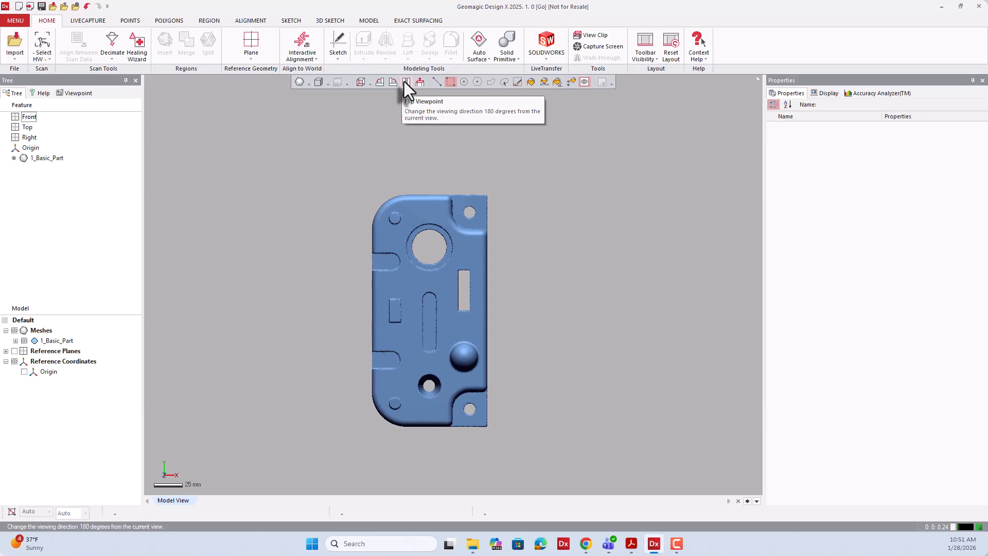
- Flip the viewpoint 180 degrees back and forth, first from the front view and again from the left view
click(405, 83)
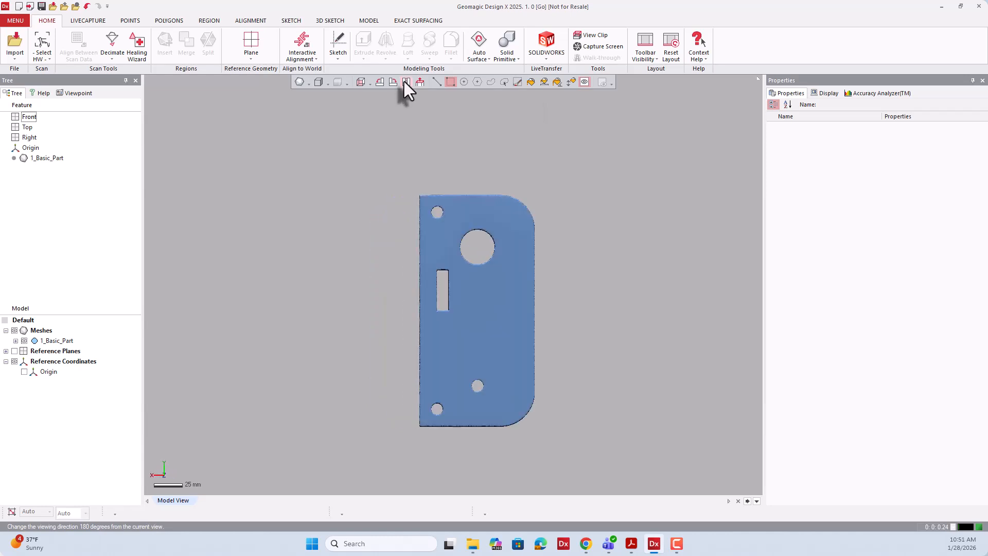
click(404, 81)
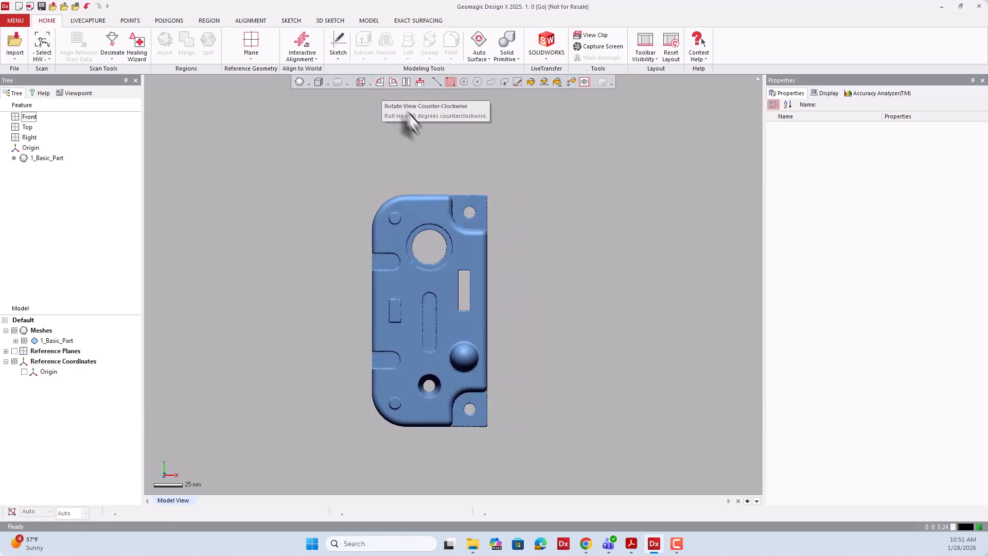
key(alt+3)
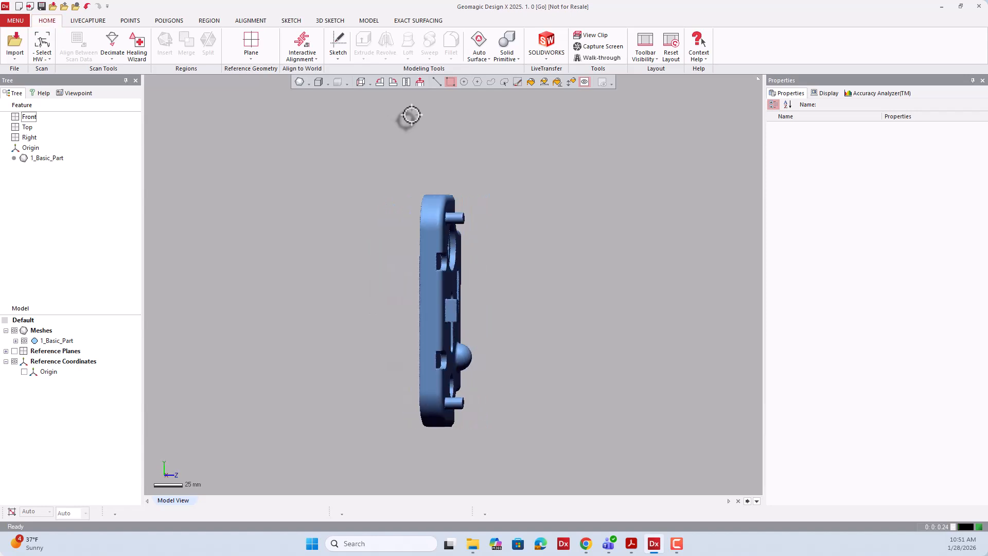
click(408, 83)
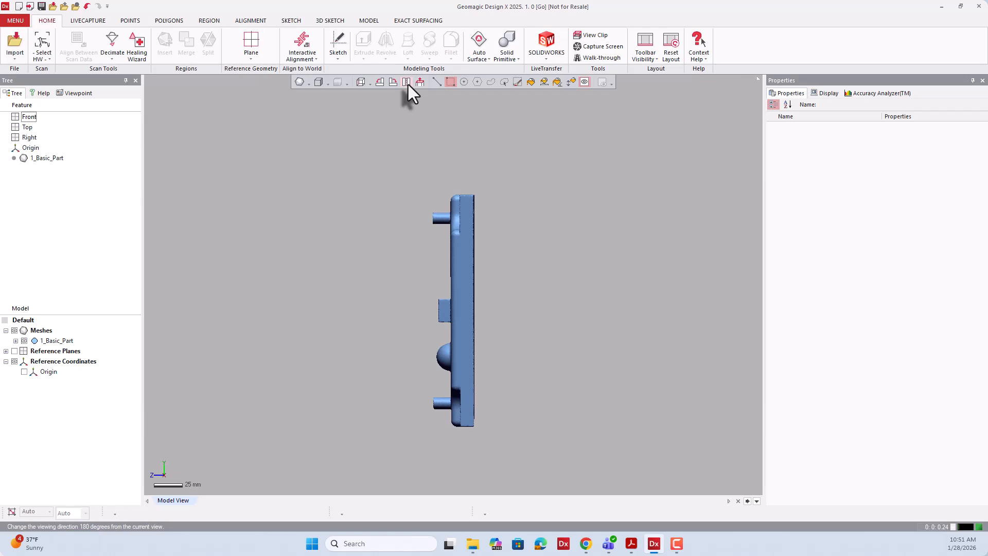
click(407, 82)
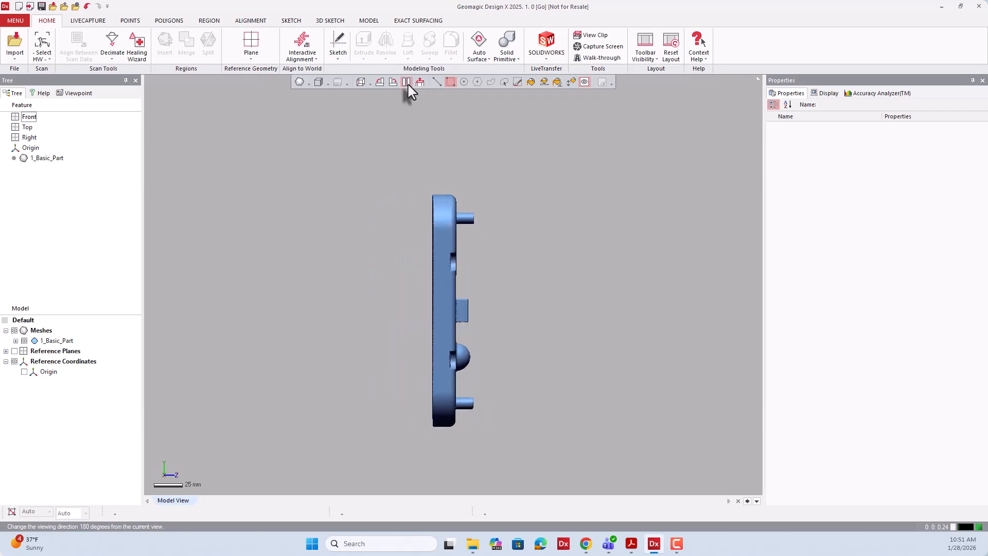
click(407, 83)
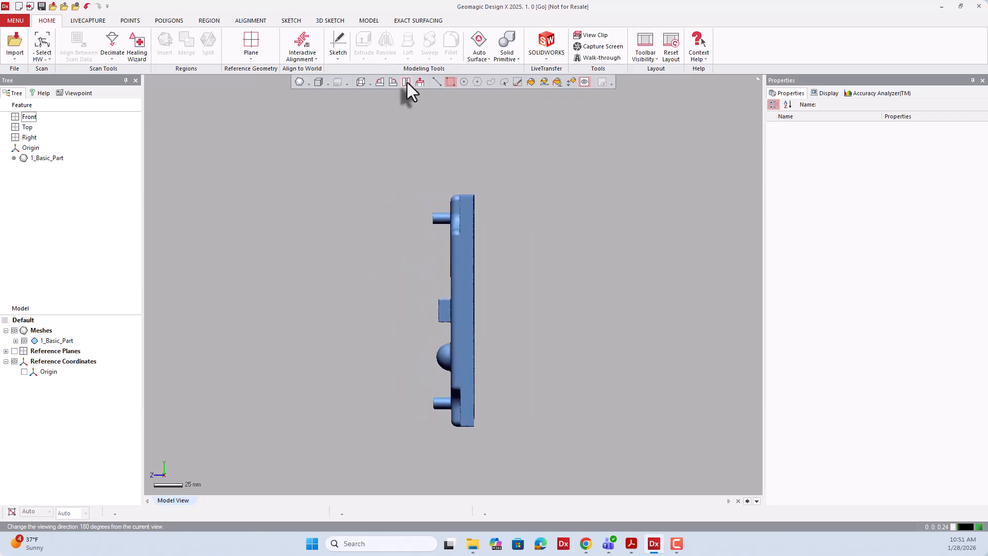
click(406, 82)
click(407, 82)
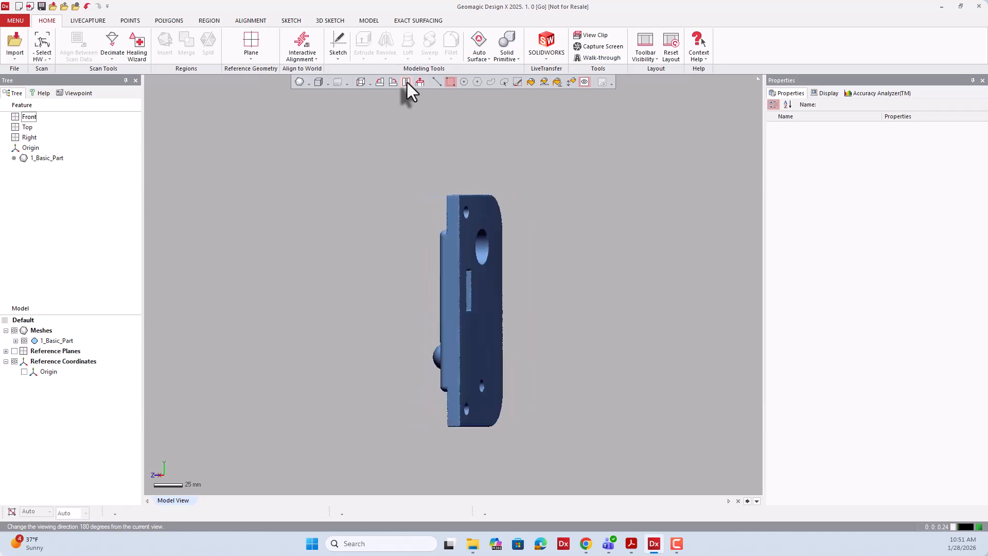
click(407, 81)
click(407, 82)
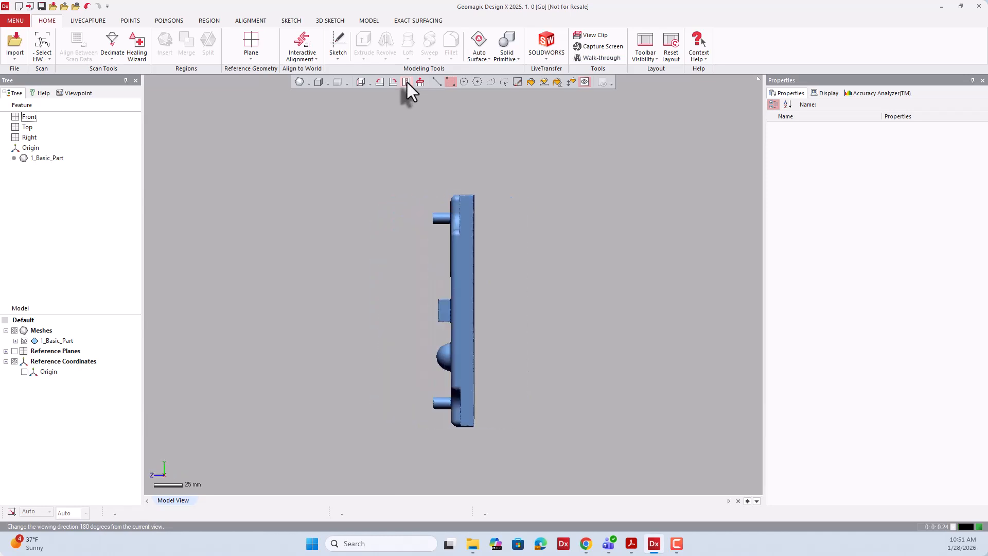
click(407, 82)
click(407, 83)
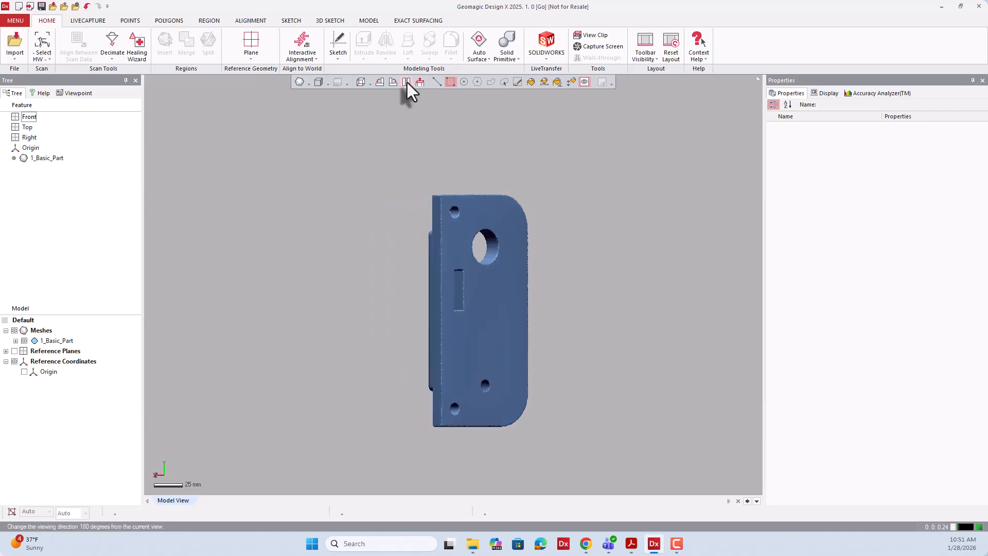
click(407, 82)
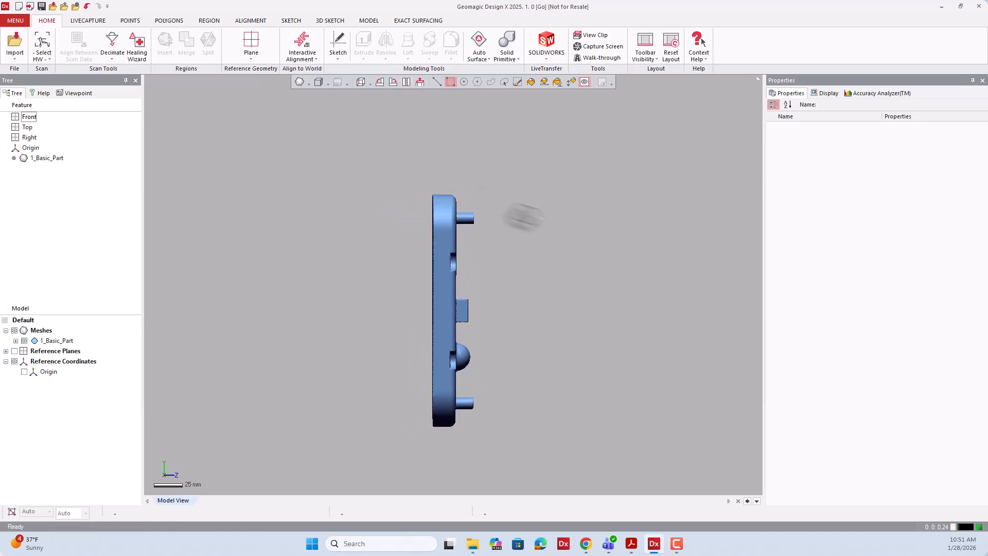
- Orbit the part to an angle and align the viewpoint normal to its long flat side face
right_drag(522, 197, 397, 106)
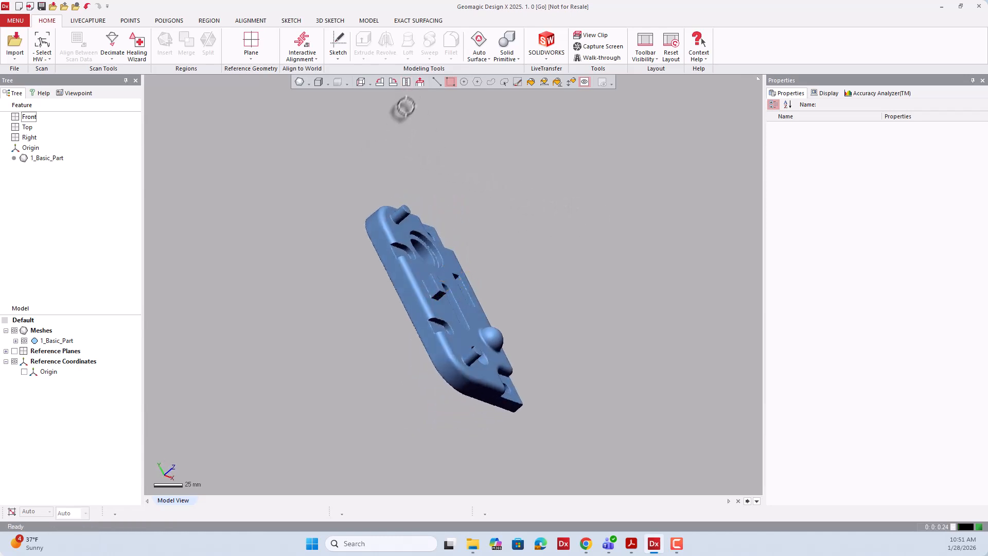
click(423, 82)
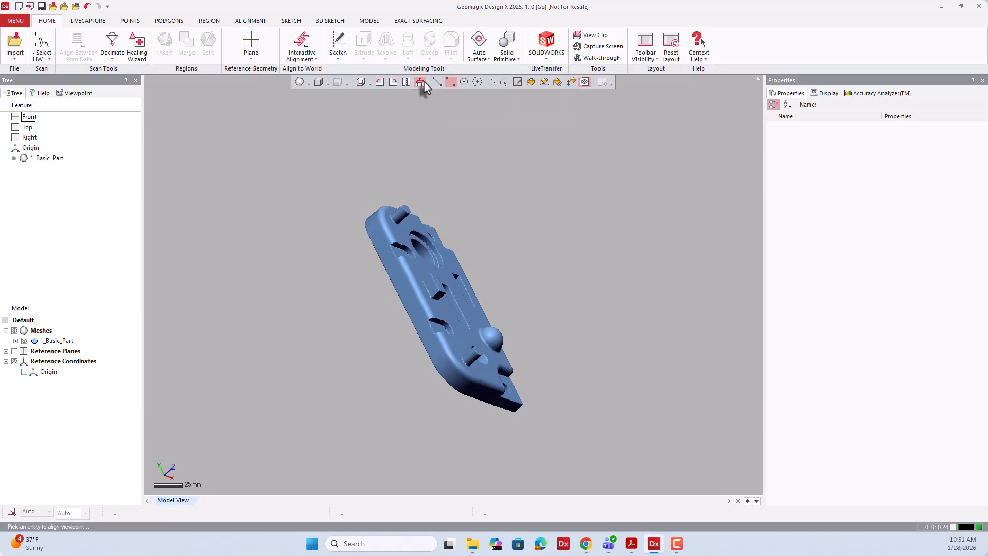
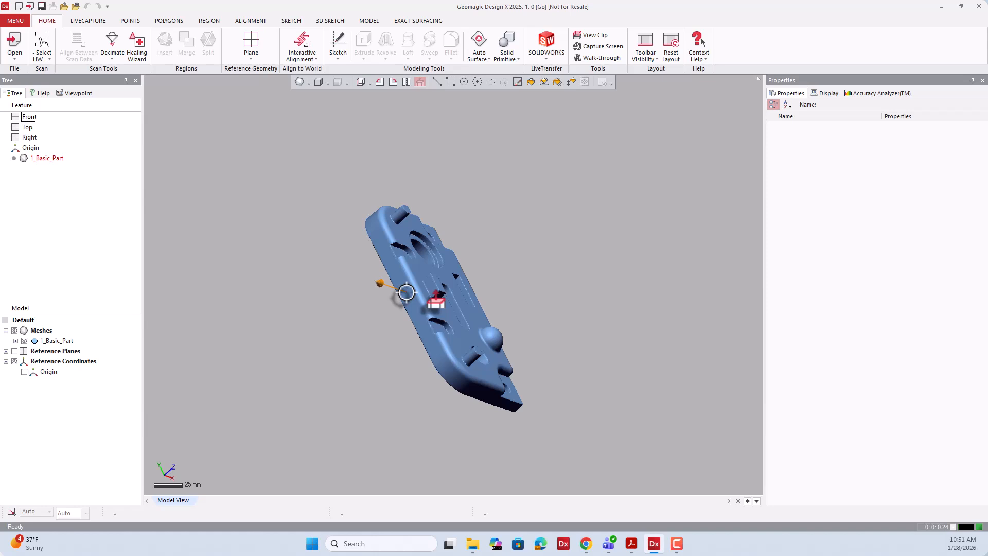
click(407, 292)
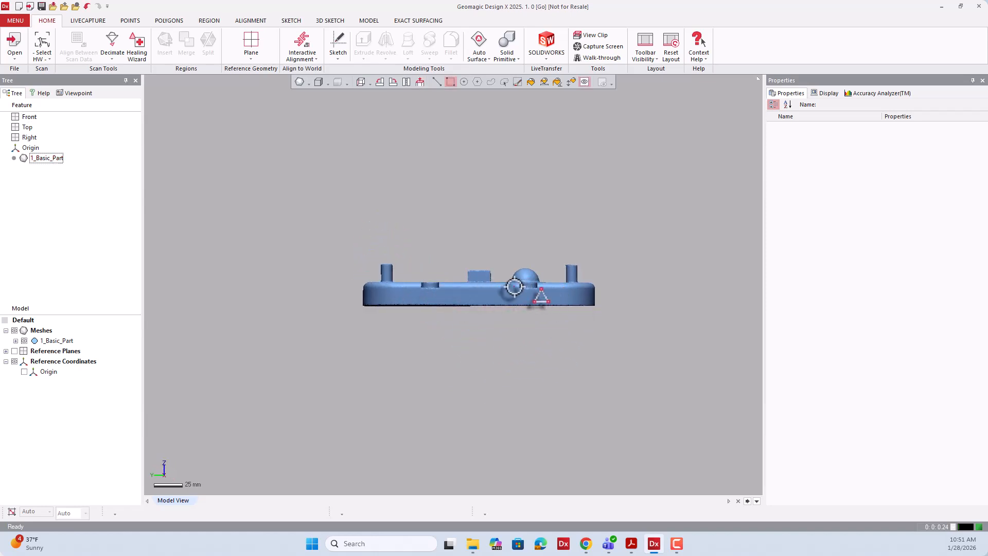
- Orbit the part to an angle and align the viewpoint normal to its short end face beside the dome
scroll(514, 286, up, 5)
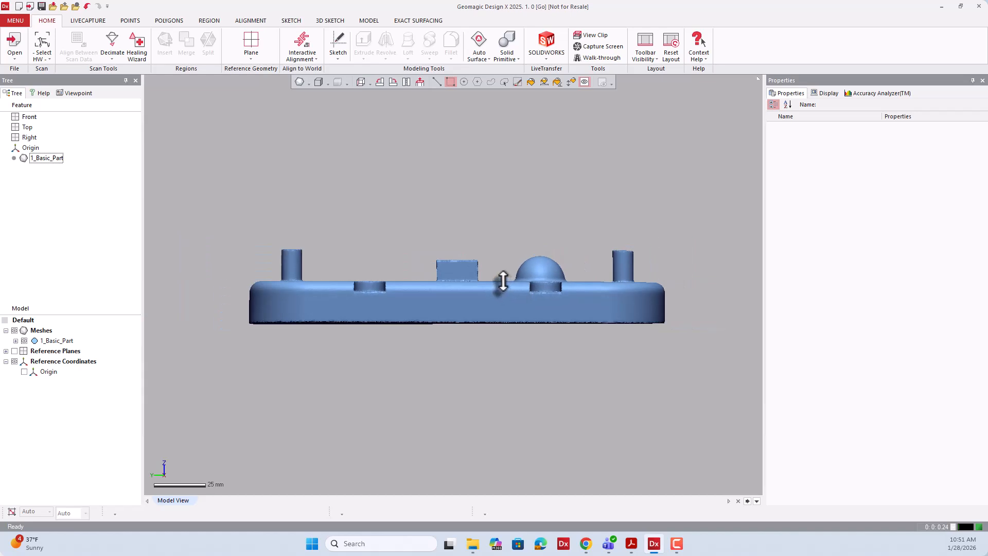
scroll(504, 281, down, 3)
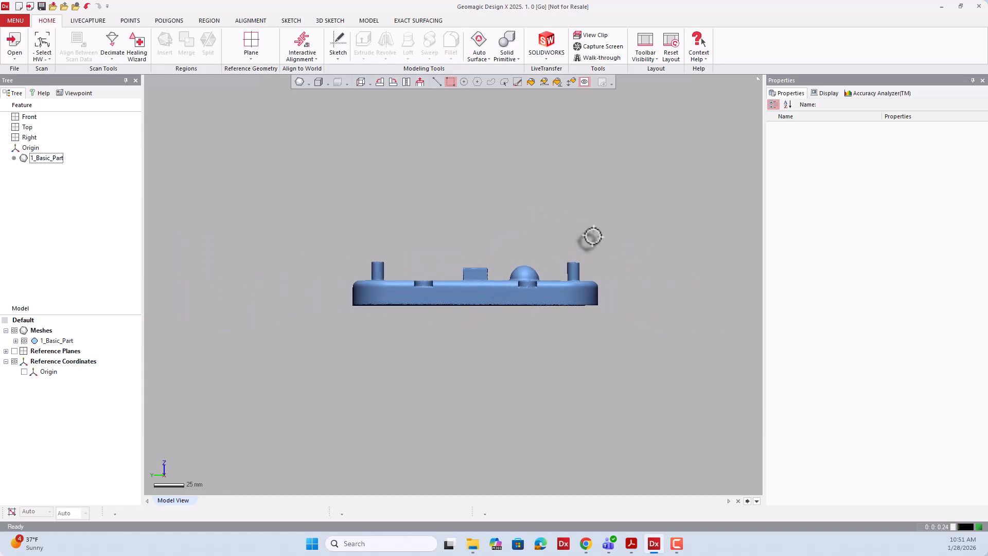
right_drag(593, 237, 366, 298)
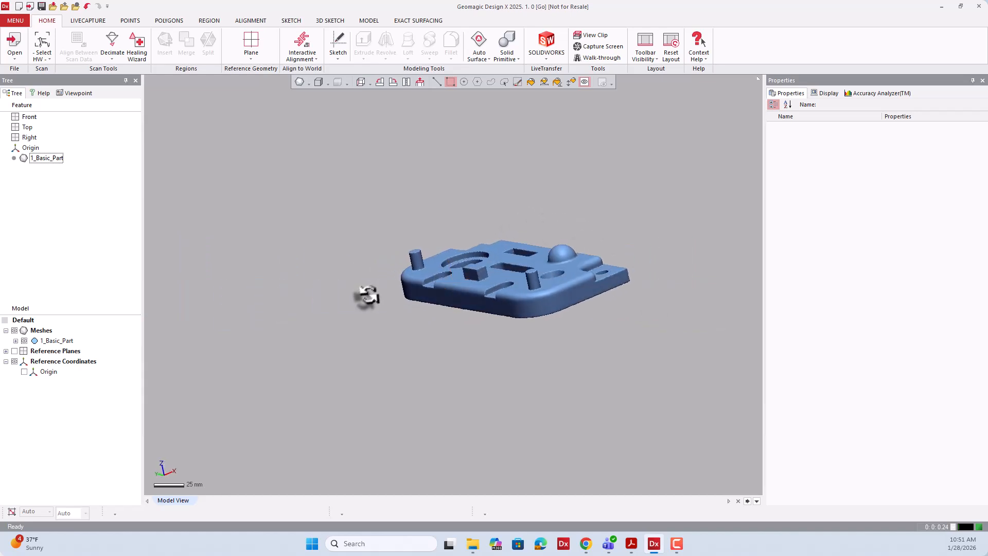
click(421, 82)
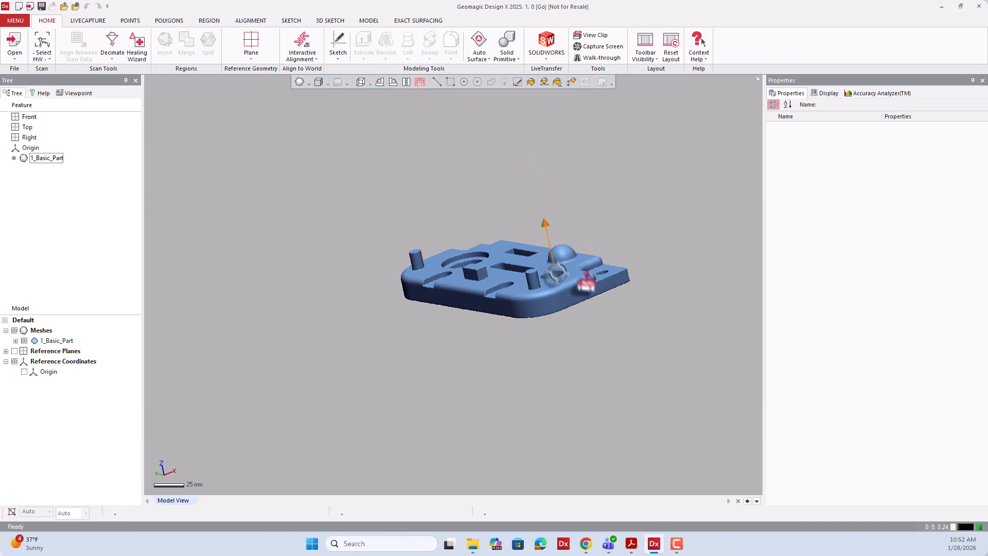
click(569, 294)
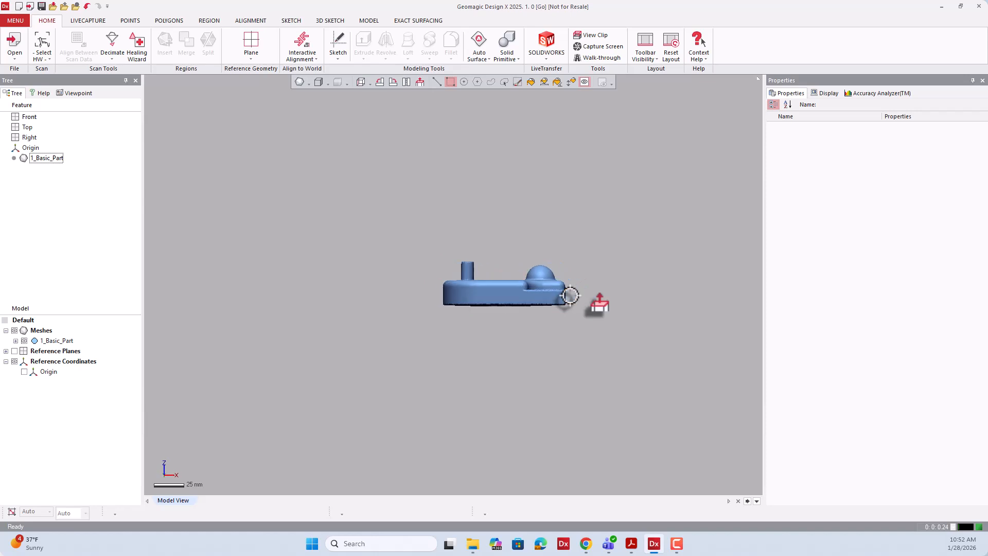
scroll(570, 294, up, 3)
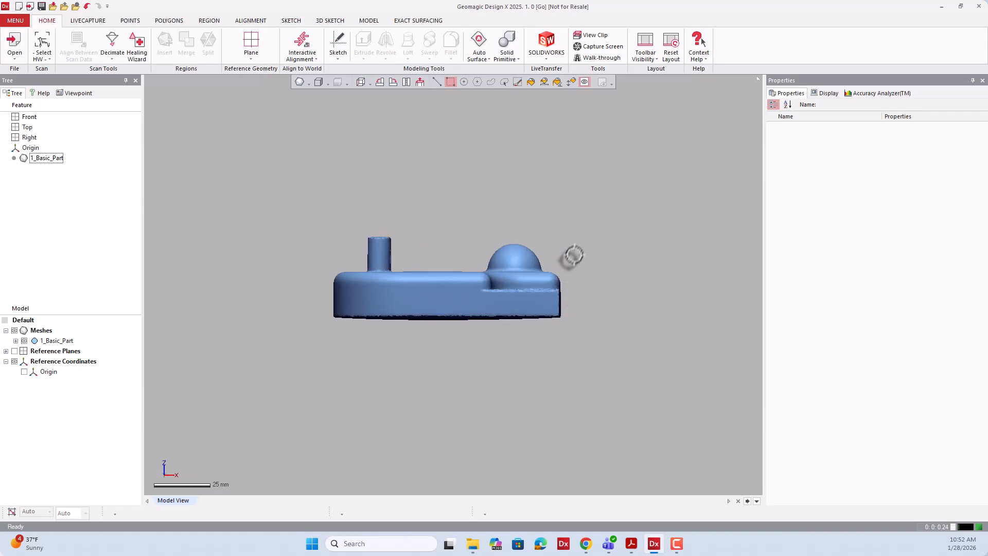
scroll(575, 253, down, 2)
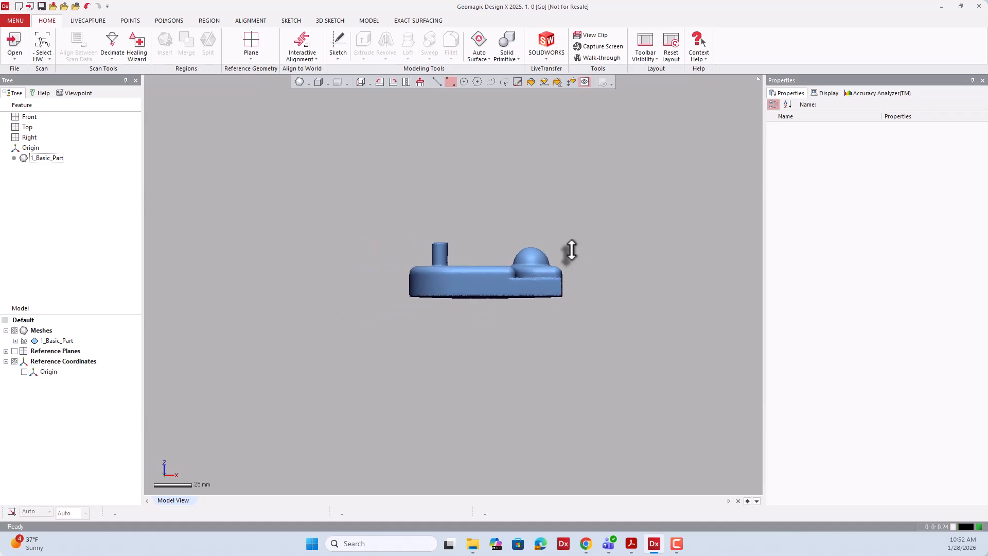
- Display the mesh as a point set, switch it to wireframe, and return it to shaded display
click(308, 84)
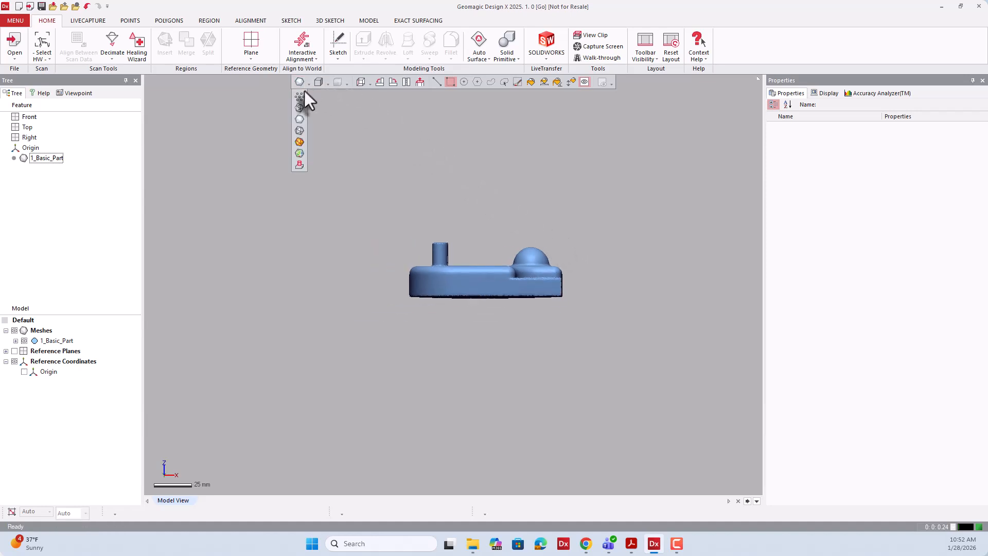
click(301, 96)
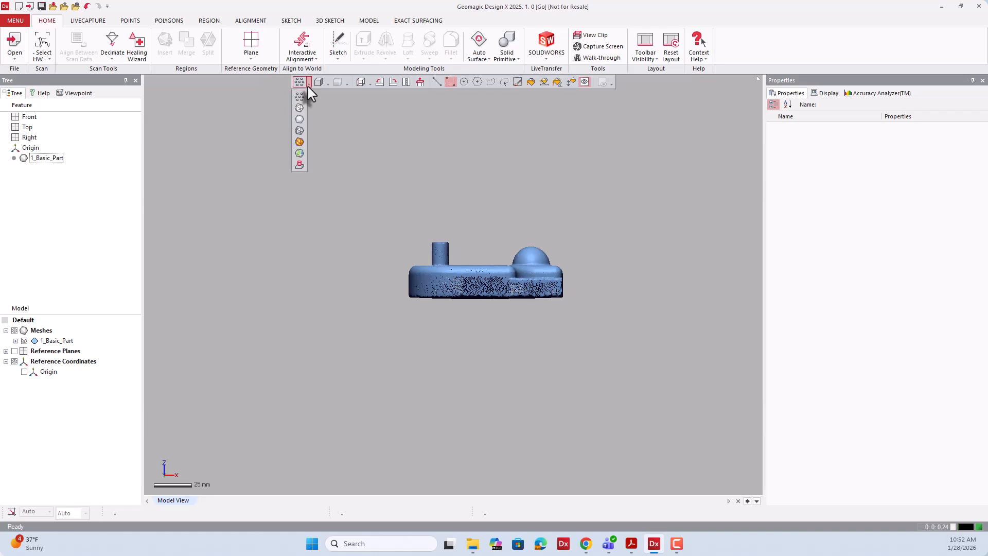
click(301, 107)
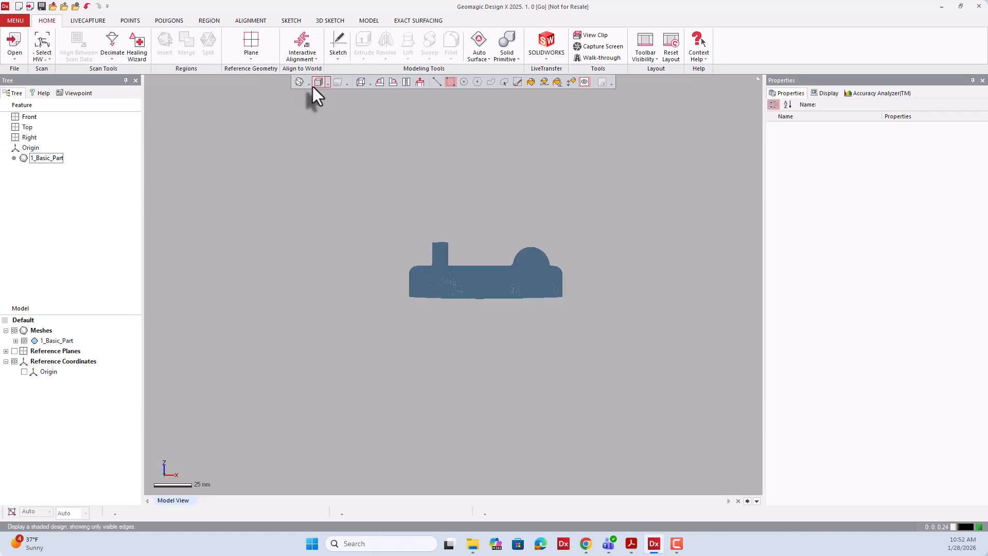
click(309, 85)
click(299, 119)
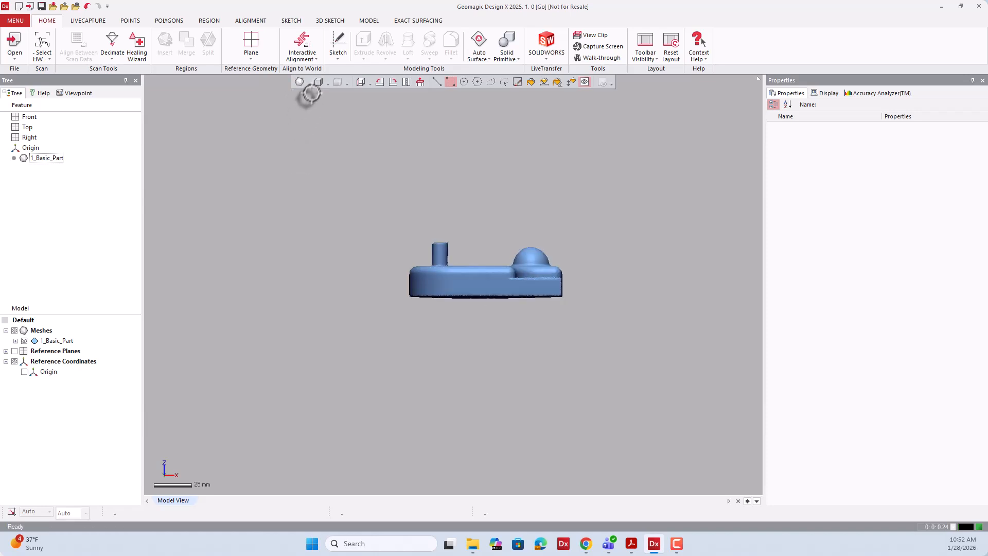
- Show the mesh's curvature map, inspect it from an angle and from the left view, and restore the shaded display
click(309, 85)
click(299, 142)
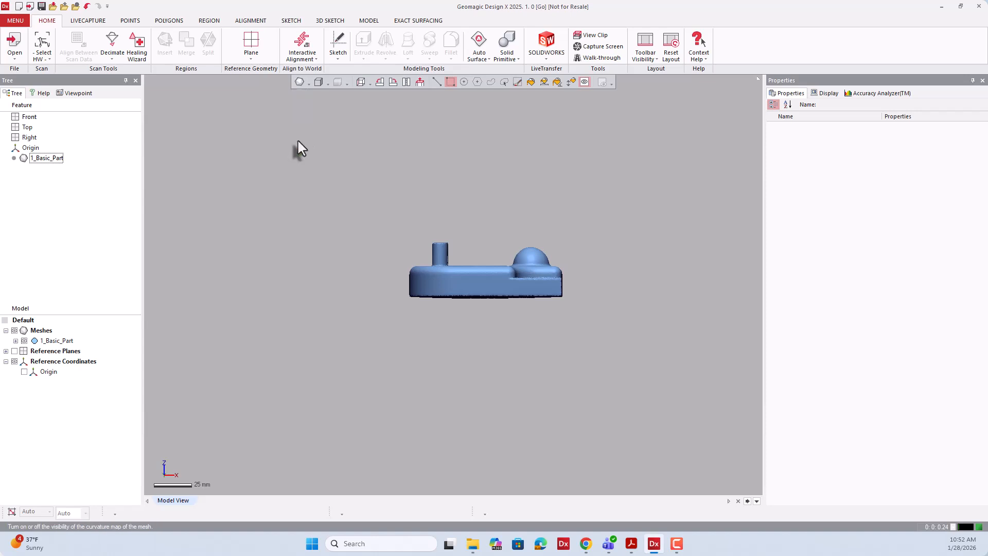
right_drag(384, 161, 373, 237)
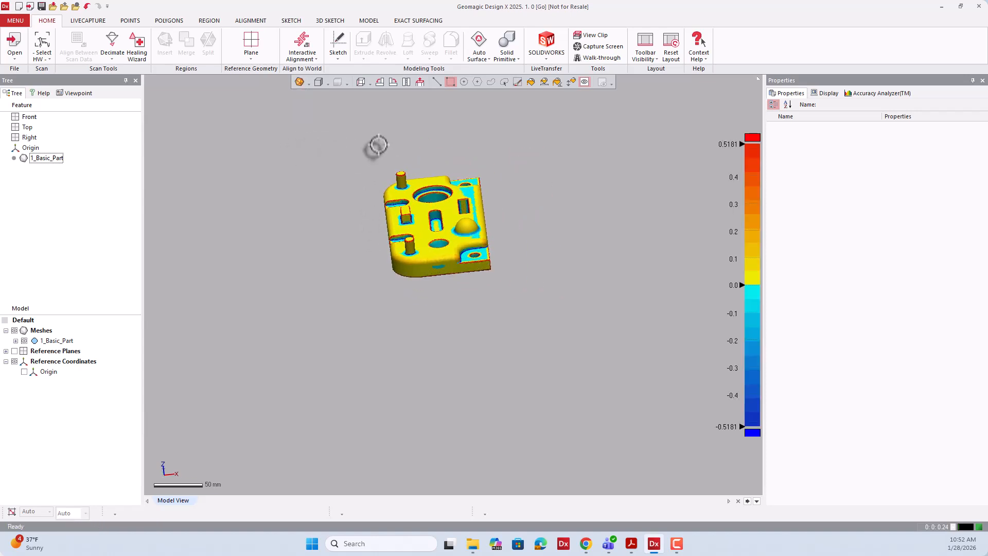
click(361, 82)
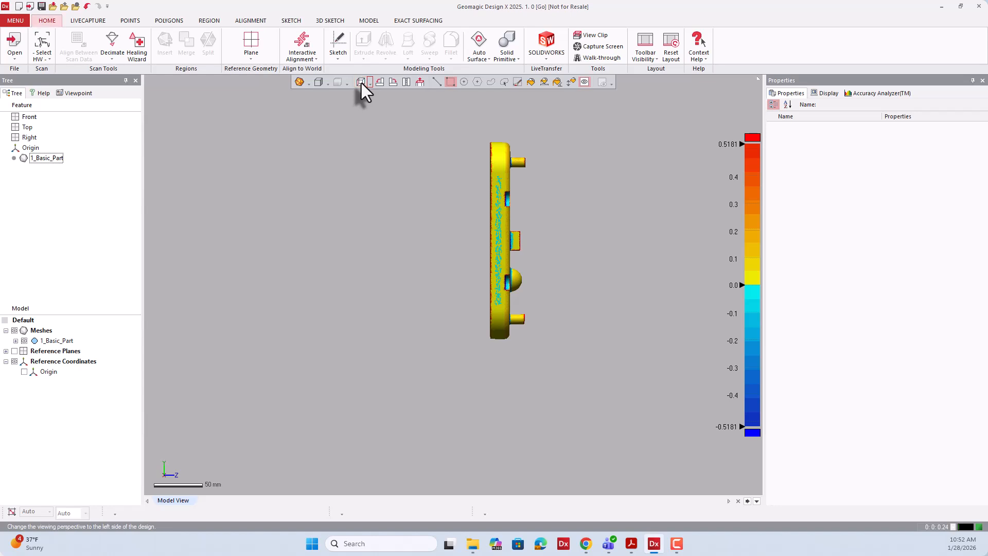
click(309, 84)
click(301, 120)
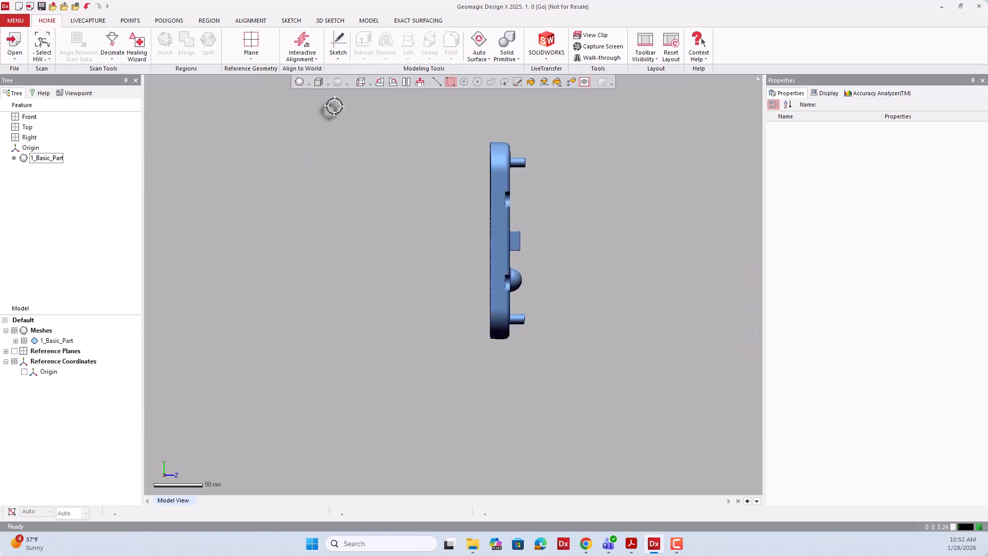
- Cycle through the standard views in order: front, back, left, right, top, bottom and isometric
key(alt+1)
key(alt+2)
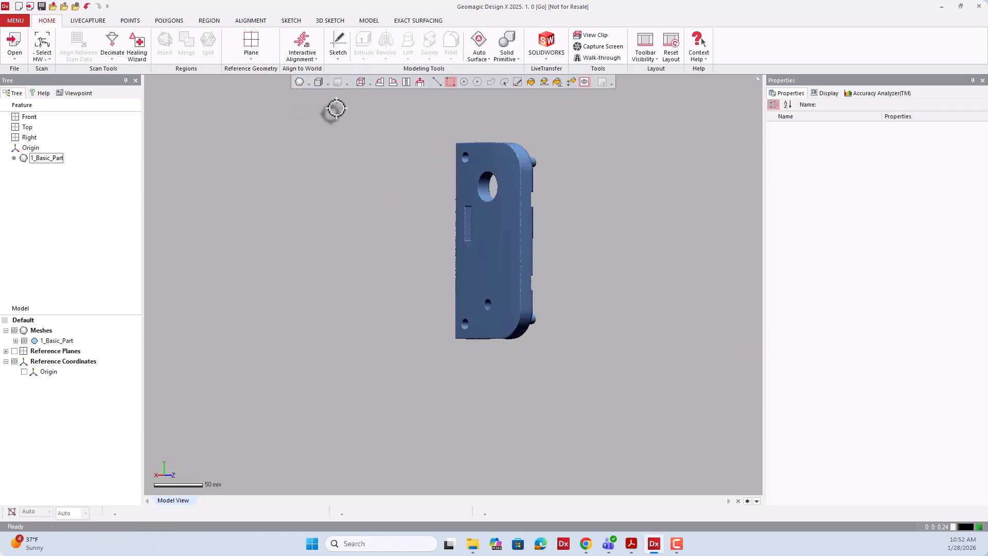
key(alt+3)
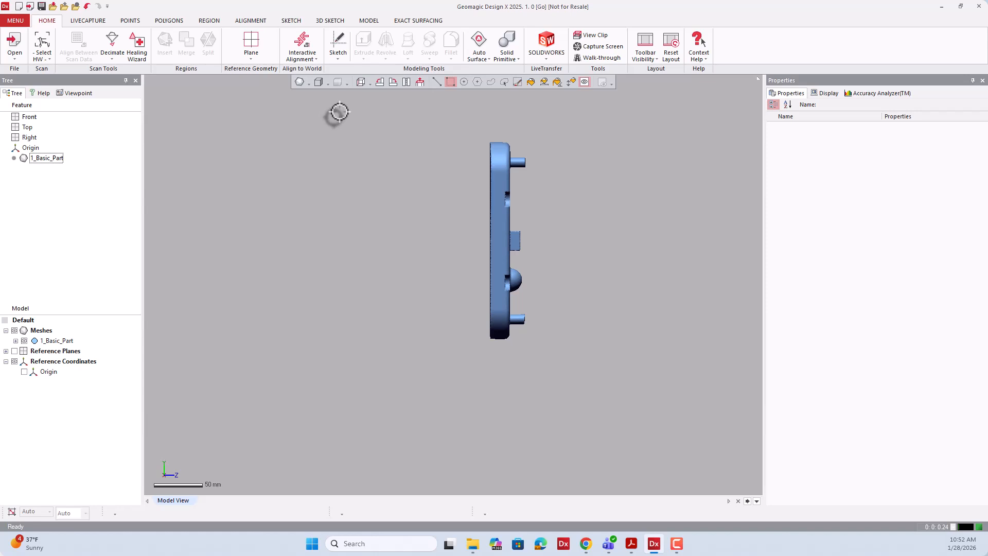
key(alt+4)
key(alt+5)
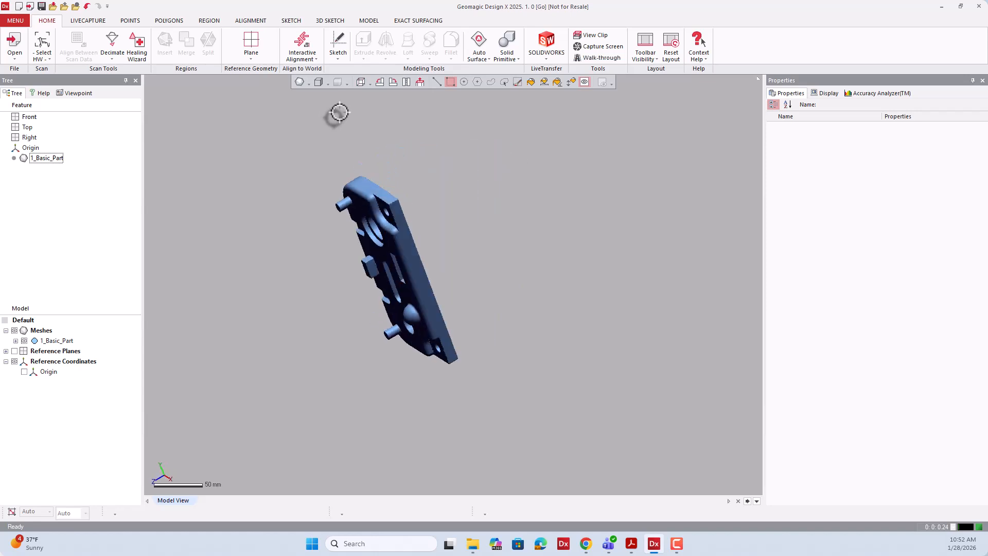
key(alt+6)
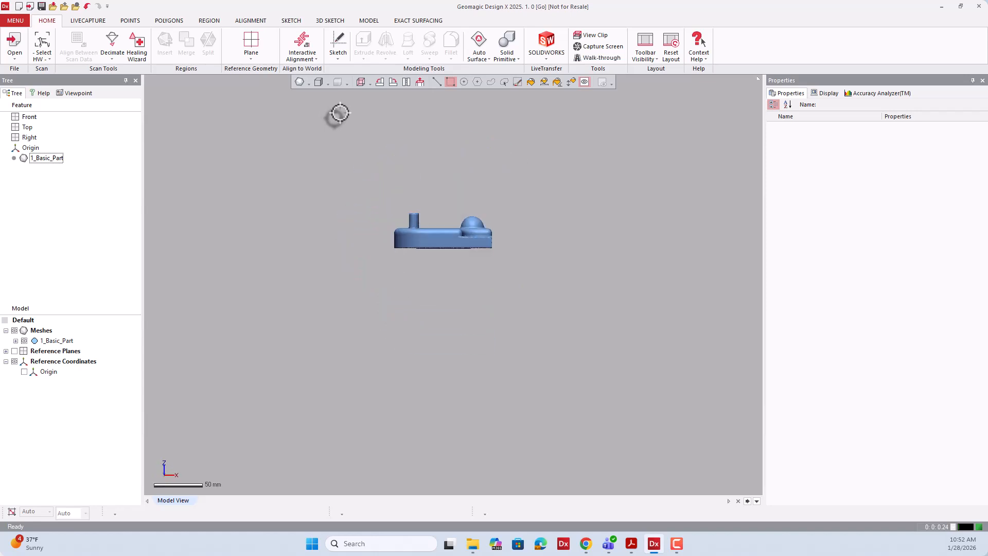
key(alt+7)
- Face the part's featured side and use line selection to select a straight strip of mesh faces between the slot and the rectangular boss
right_drag(417, 162, 416, 108)
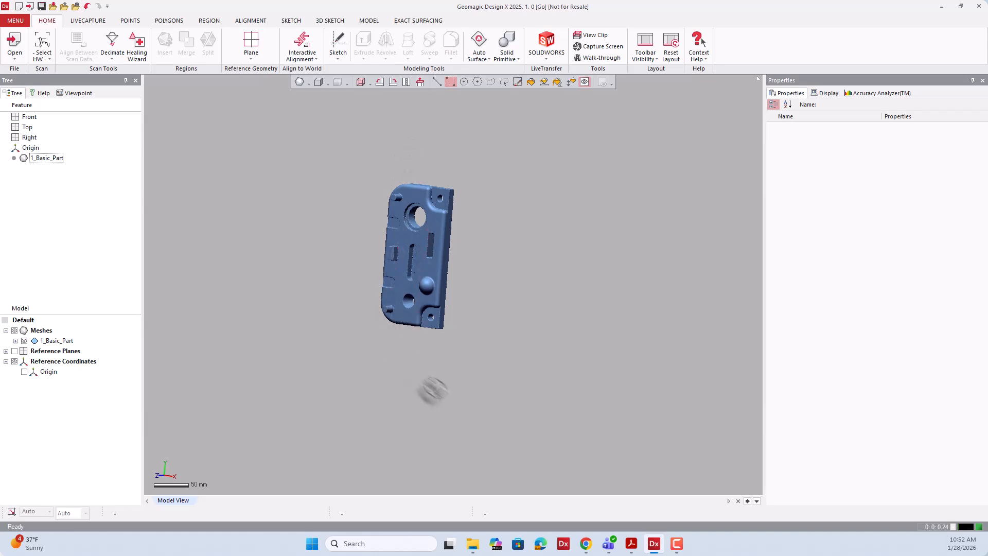
right_drag(465, 385, 583, 285)
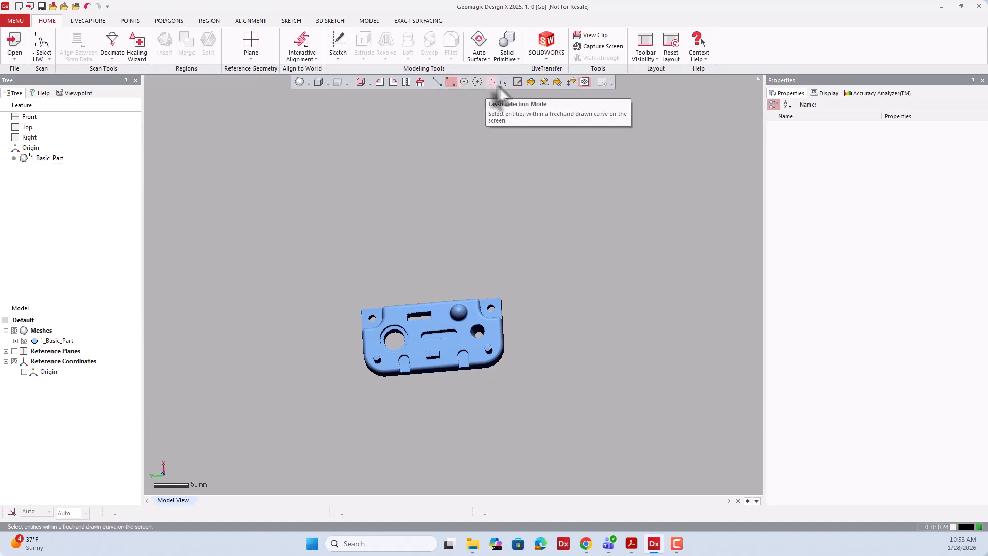
click(437, 83)
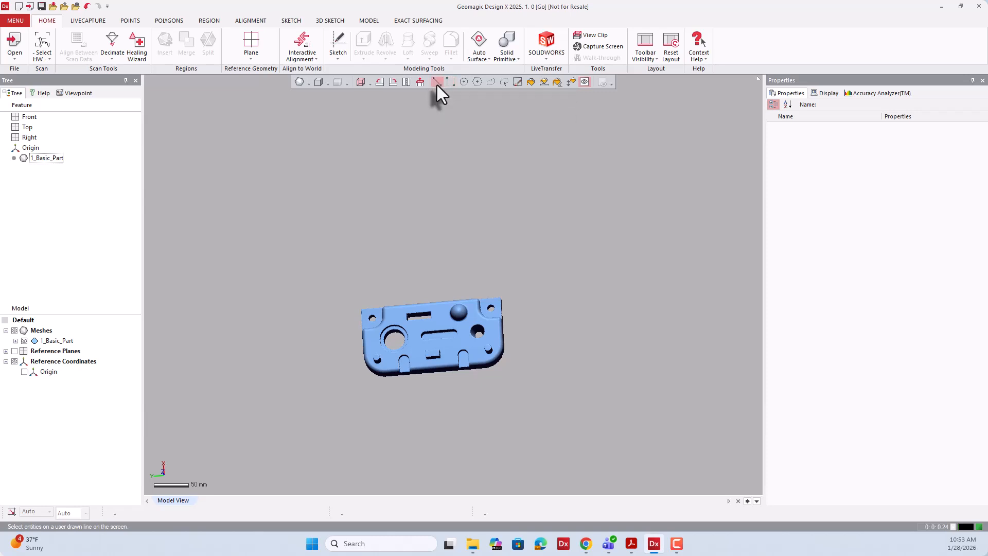
scroll(457, 243, down, 2)
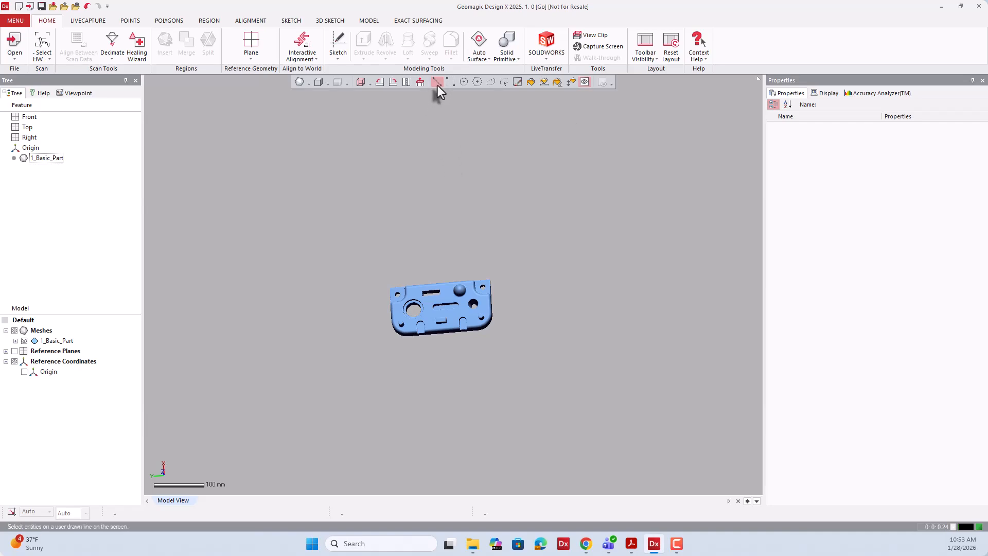
scroll(447, 319, up, 6)
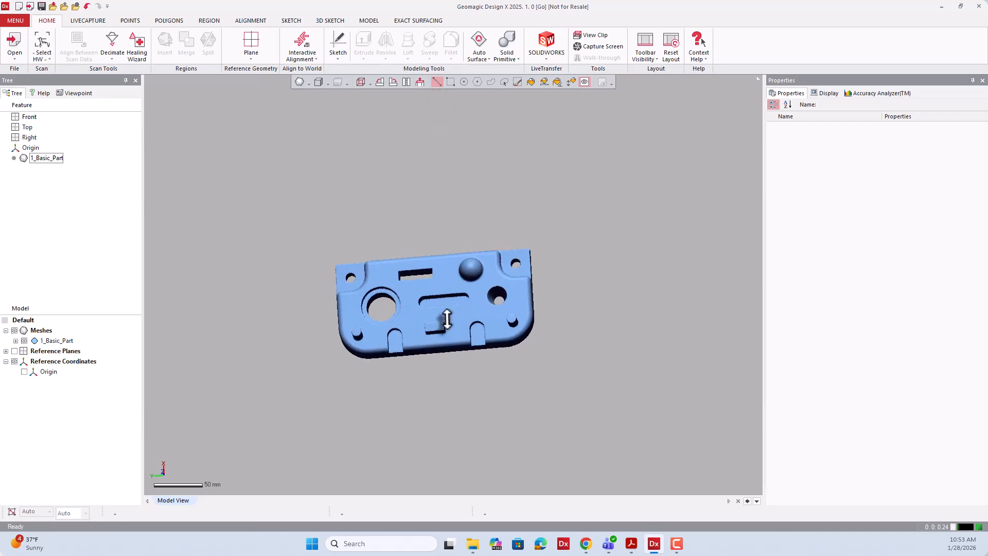
right_drag(447, 319, 497, 326)
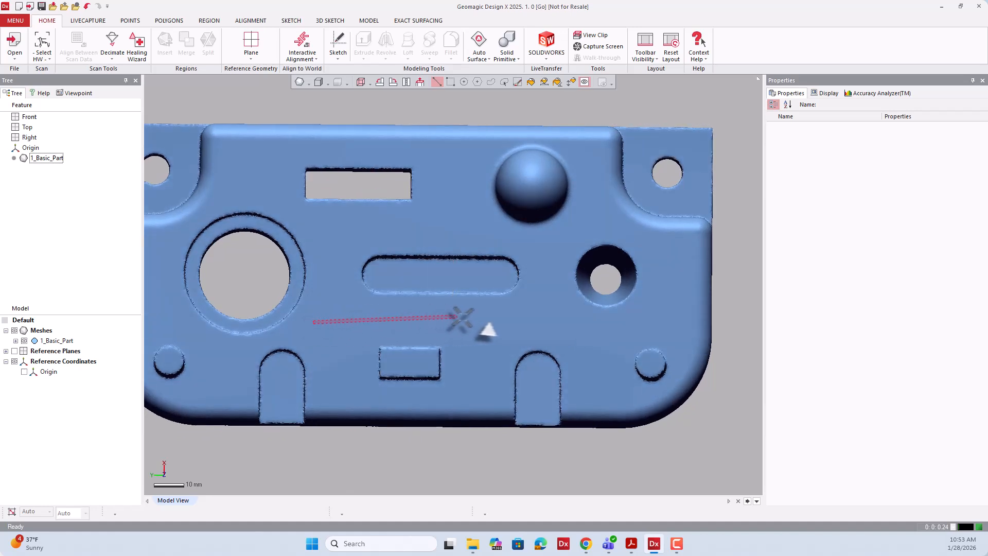
drag(346, 323, 538, 323)
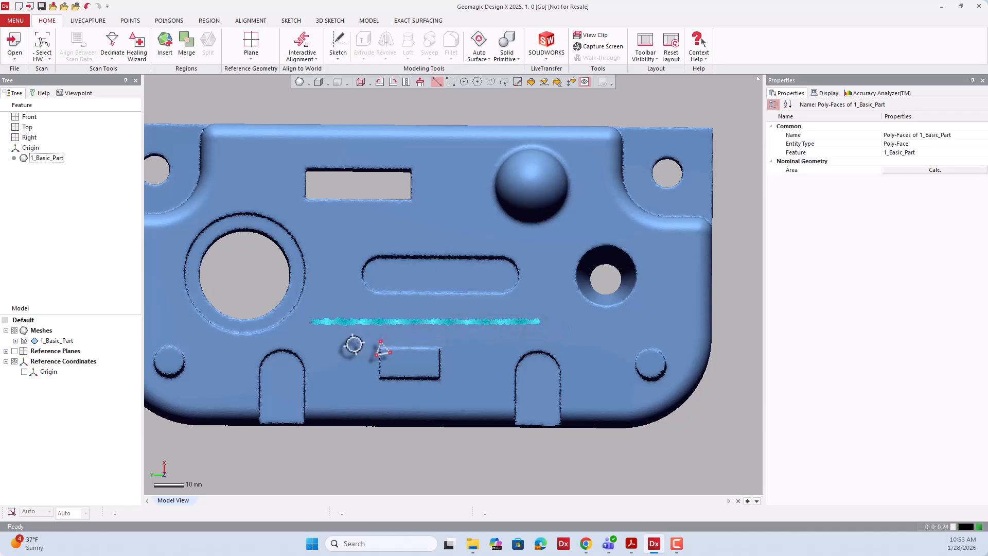
- Replace the selection with a straight strip of mesh faces running just above the elongated slot
scroll(360, 335, down, 3)
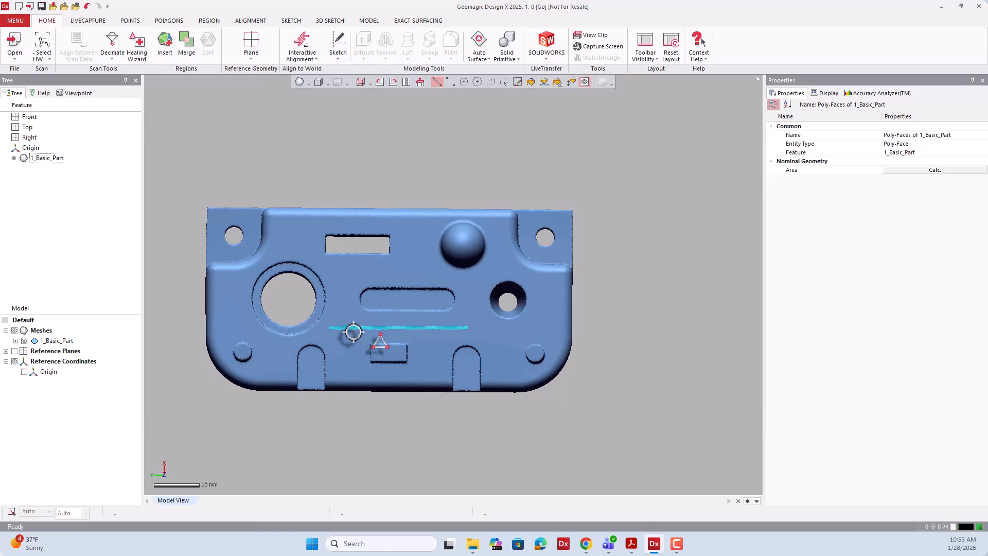
scroll(341, 331, up, 5)
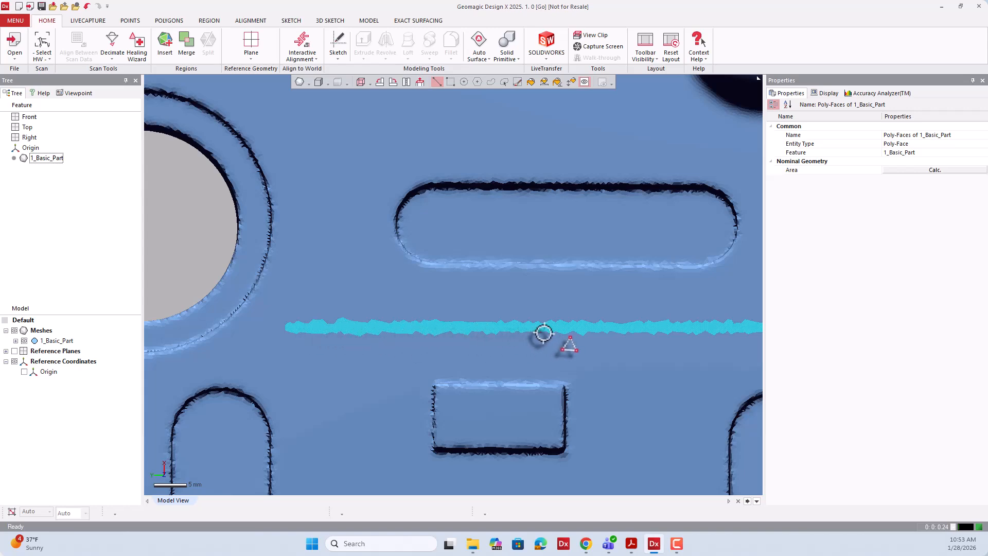
scroll(590, 325, down, 2)
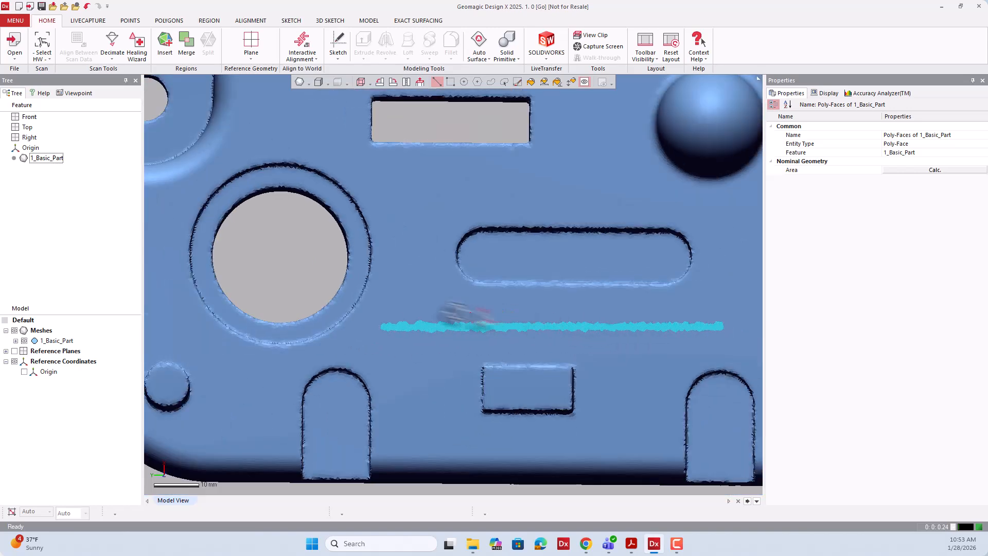
scroll(382, 314, down, 2)
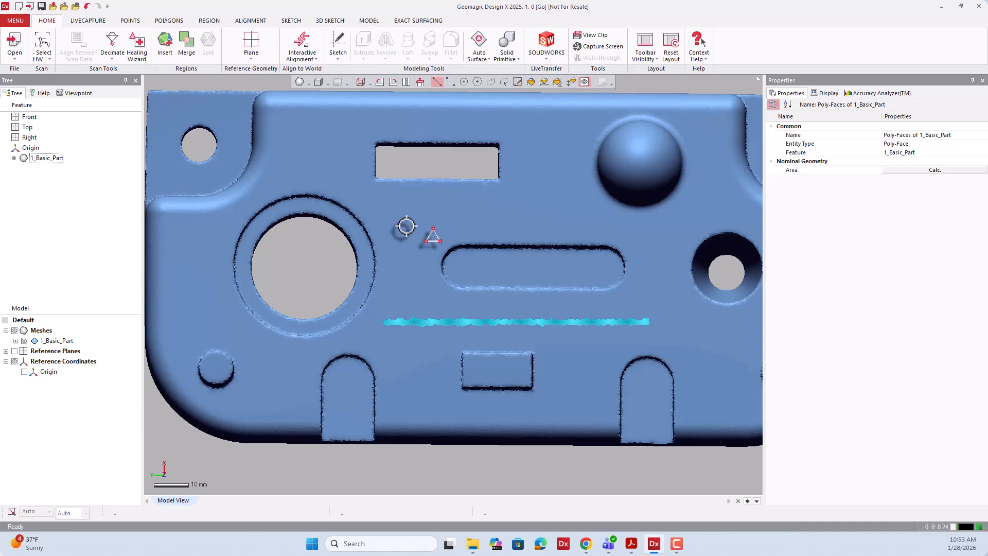
drag(406, 226, 642, 230)
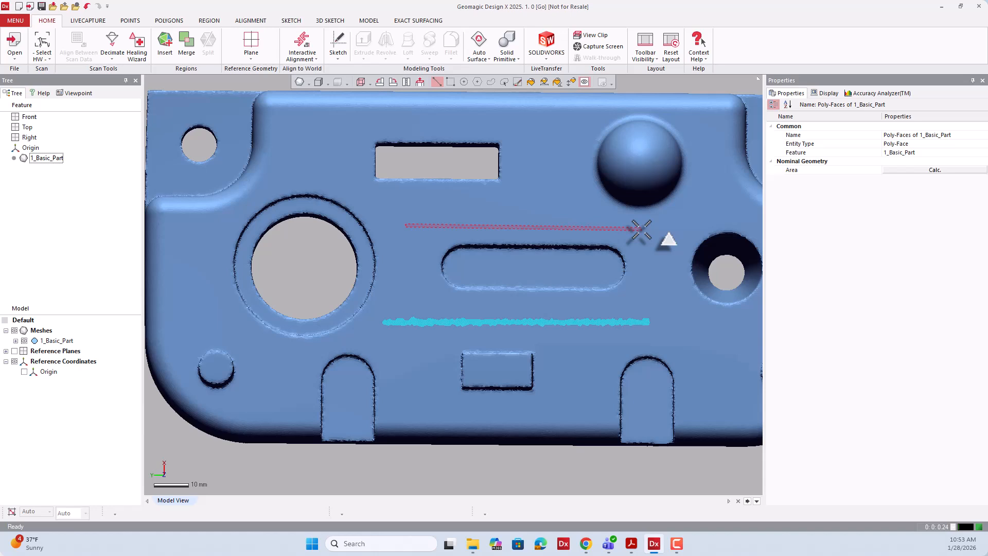
drag(641, 230, 639, 229)
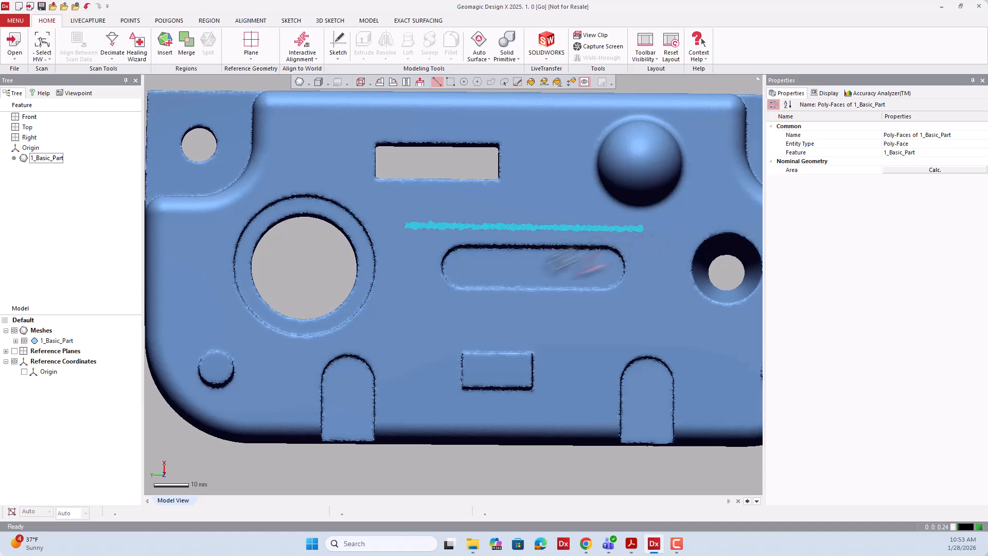
- Replace the selection with a new line-selected strip of faces between the slot and the rectangular boss, and inspect it closely
drag(410, 330, 683, 338)
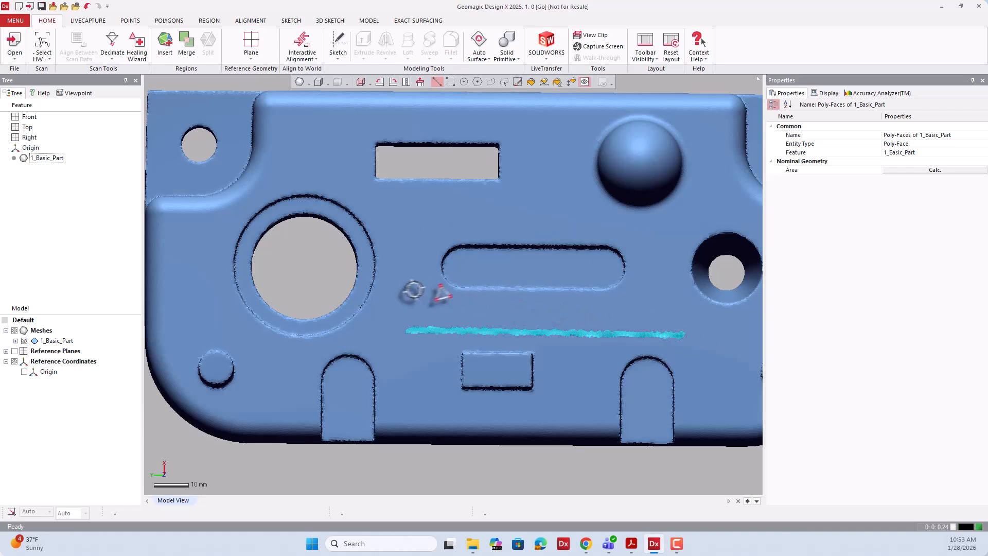
scroll(474, 331, down, 3)
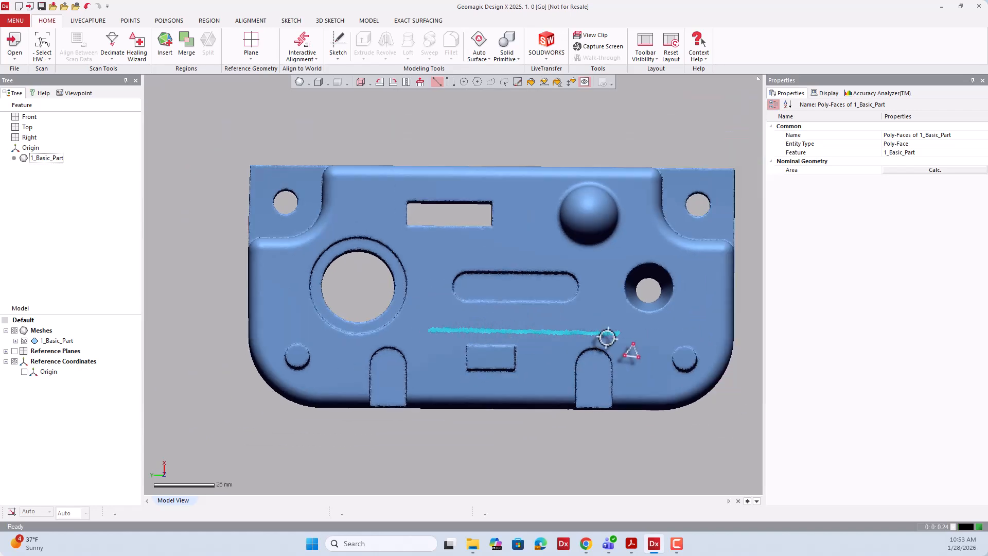
scroll(596, 326, up, 3)
scroll(515, 335, up, 2)
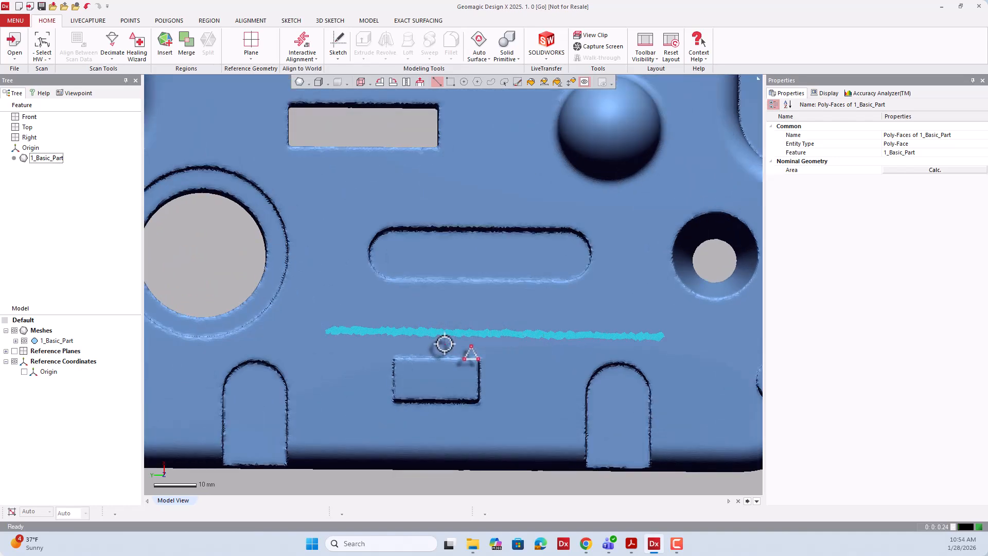
- Replace the line selection with a vertical strip between the large hole and the slot, followed by a slanted strip beside the dome
scroll(445, 344, down, 3)
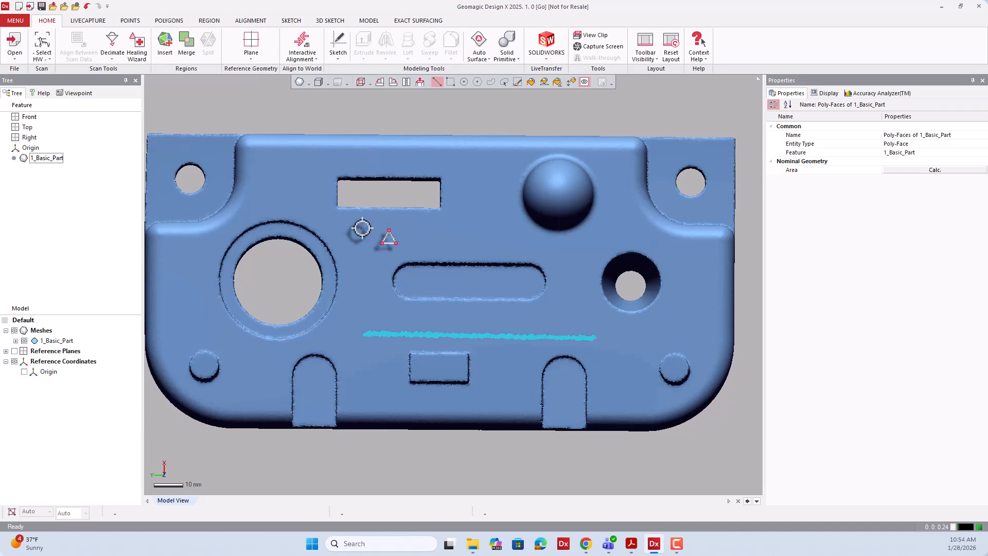
mouse_move(361, 228)
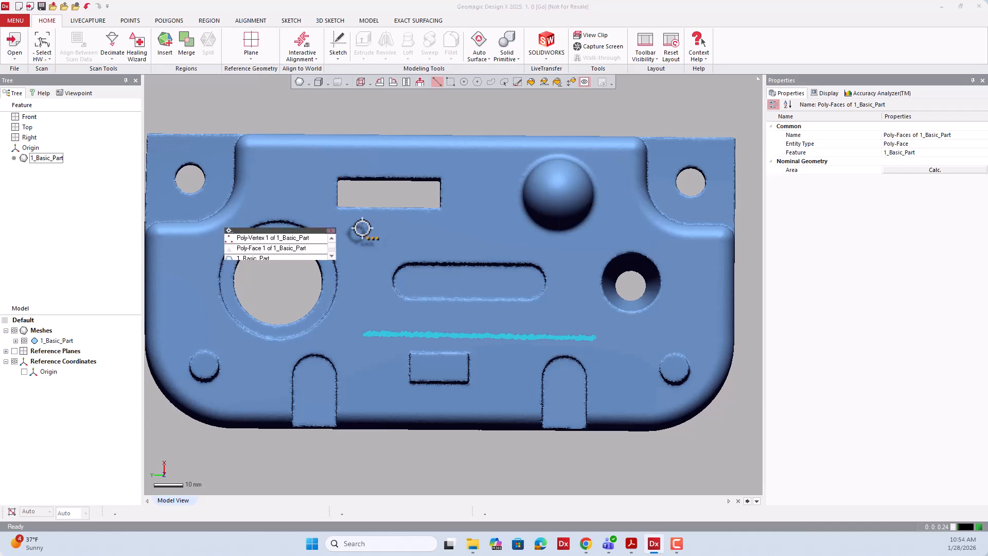
click(332, 230)
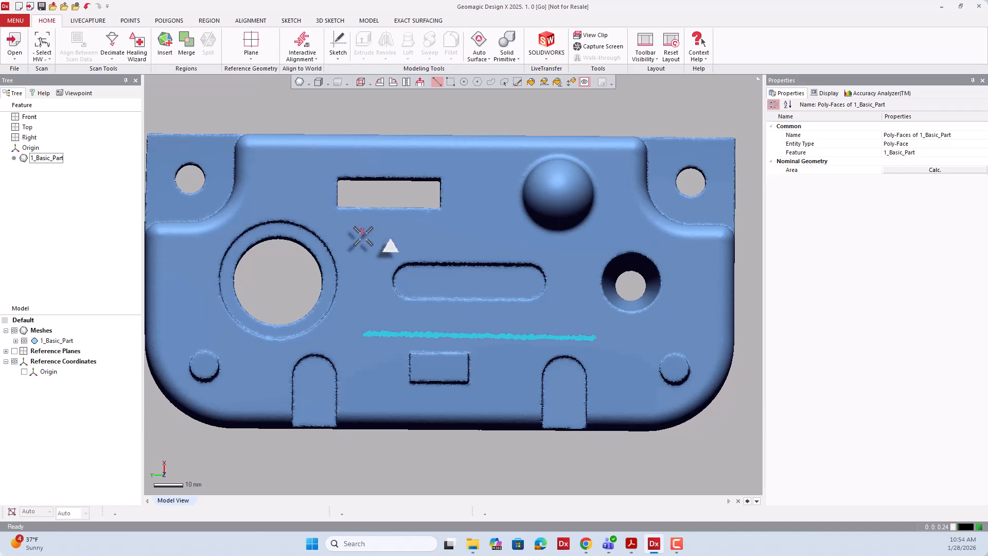
drag(362, 229, 361, 395)
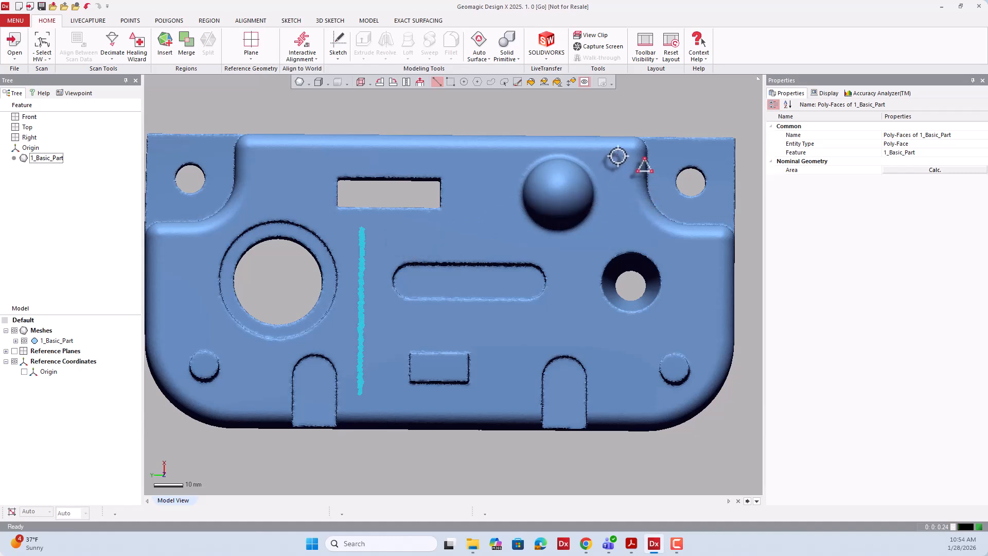
drag(618, 154, 633, 247)
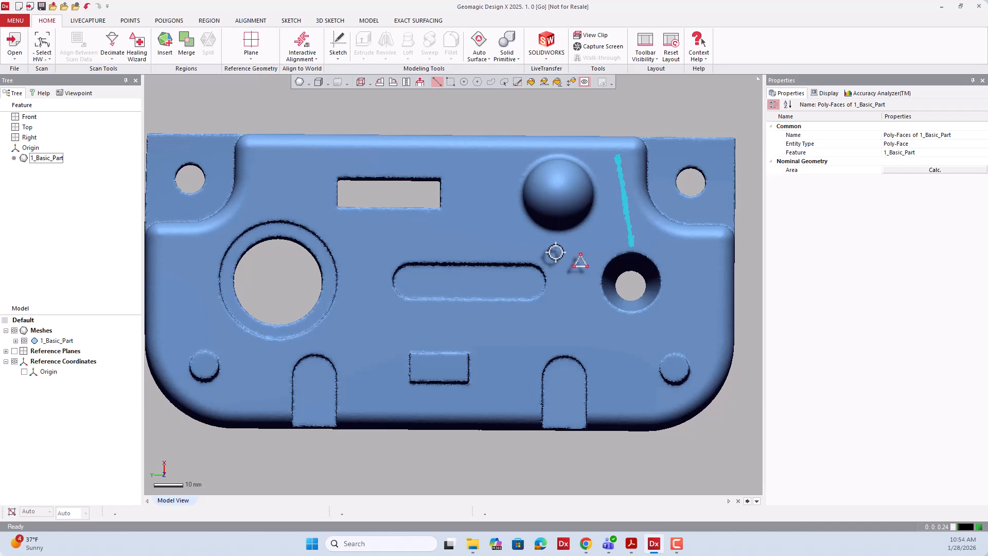
- Replace the selection with a straight strip just above the slot and add three parallel strips, one farther above and two below the slot
drag(556, 253, 367, 252)
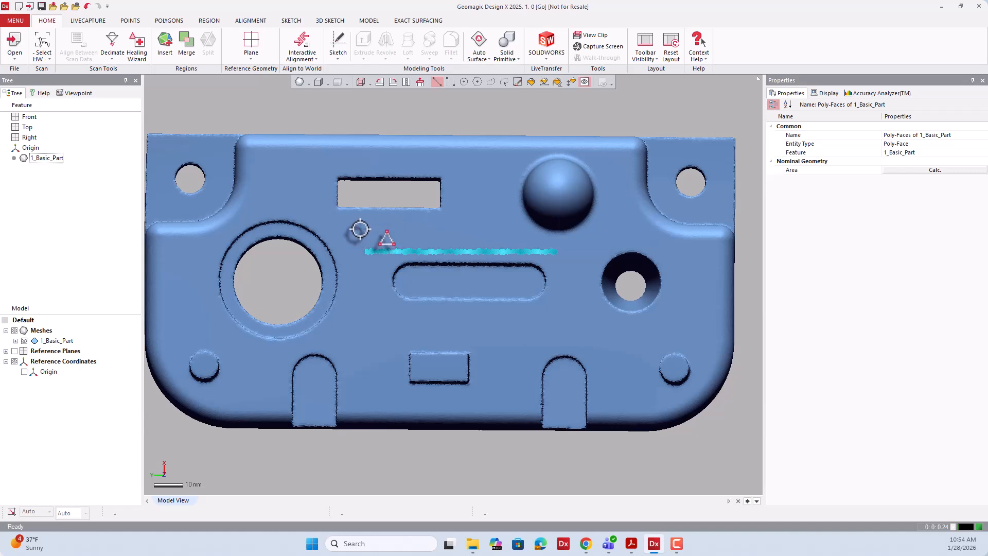
drag(360, 229, 532, 226)
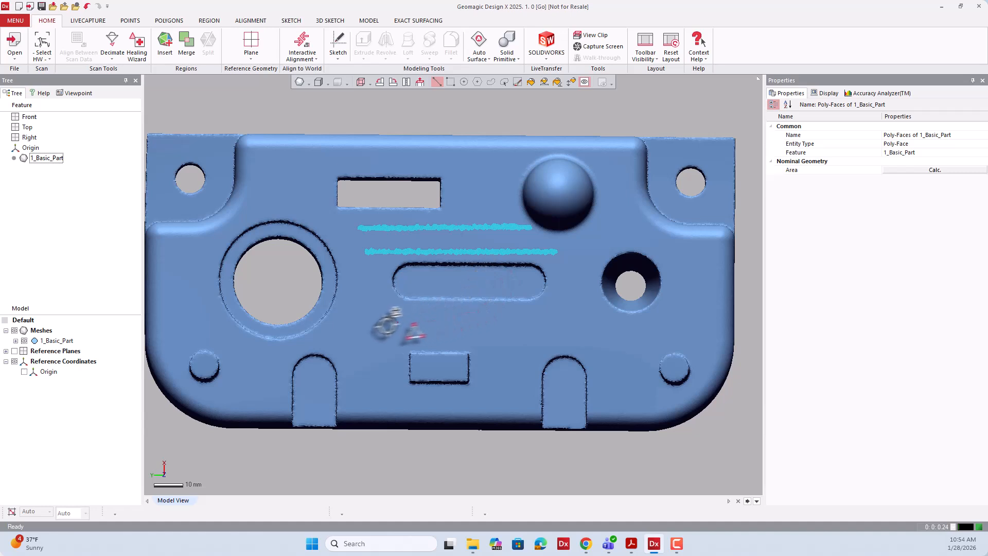
drag(359, 322, 585, 320)
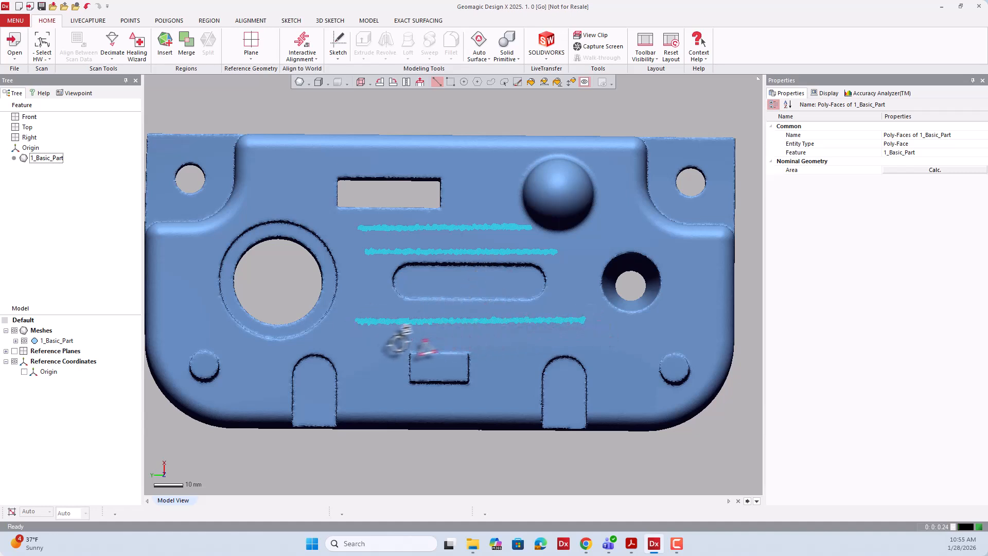
drag(361, 345, 587, 342)
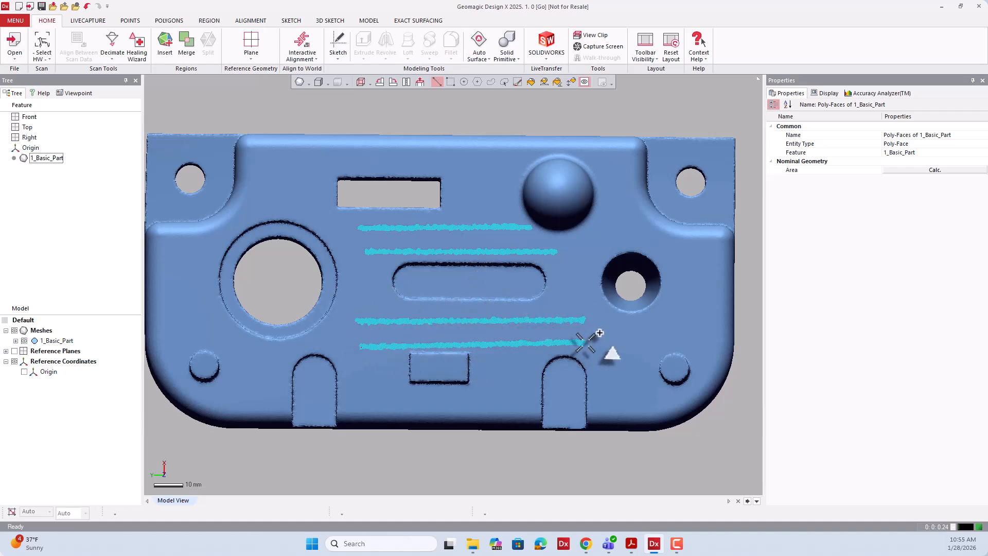
- Add line-selected strips around the countersunk hole, below the rectangular boss, around the large hole, above the rectangular cutout and beside the dome
drag(708, 251, 708, 354)
drag(690, 320, 603, 367)
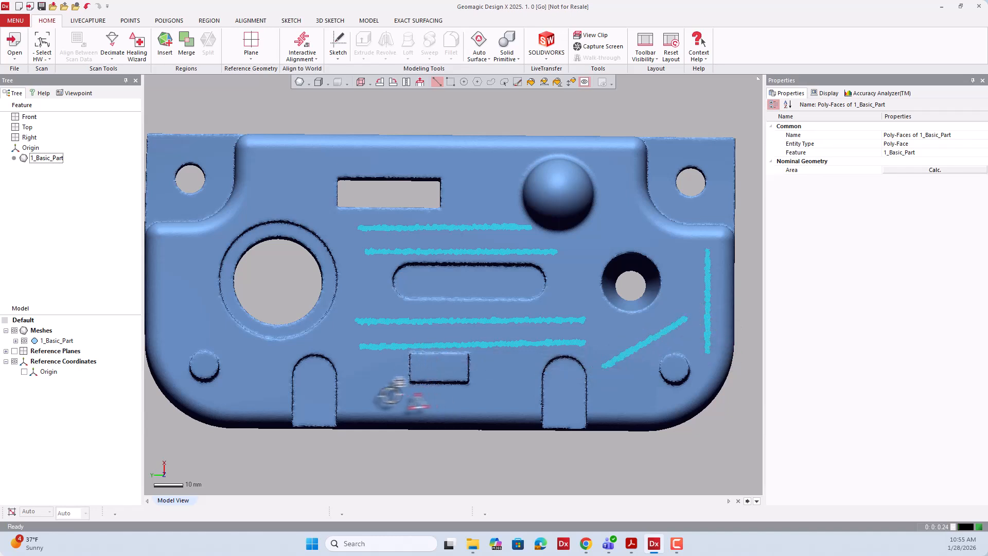
drag(404, 395, 536, 397)
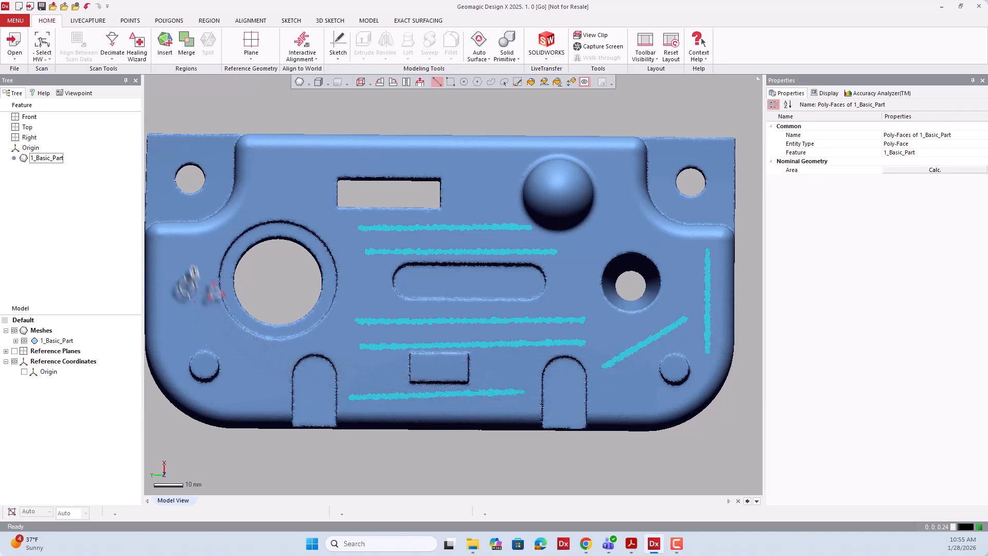
mouse_move(185, 265)
mouse_down()
mouse_move(242, 341)
mouse_move(252, 394)
mouse_up()
mouse_move(200, 259)
mouse_down()
mouse_move(258, 221)
mouse_move(286, 180)
mouse_move(507, 160)
mouse_up()
drag(612, 169, 633, 232)
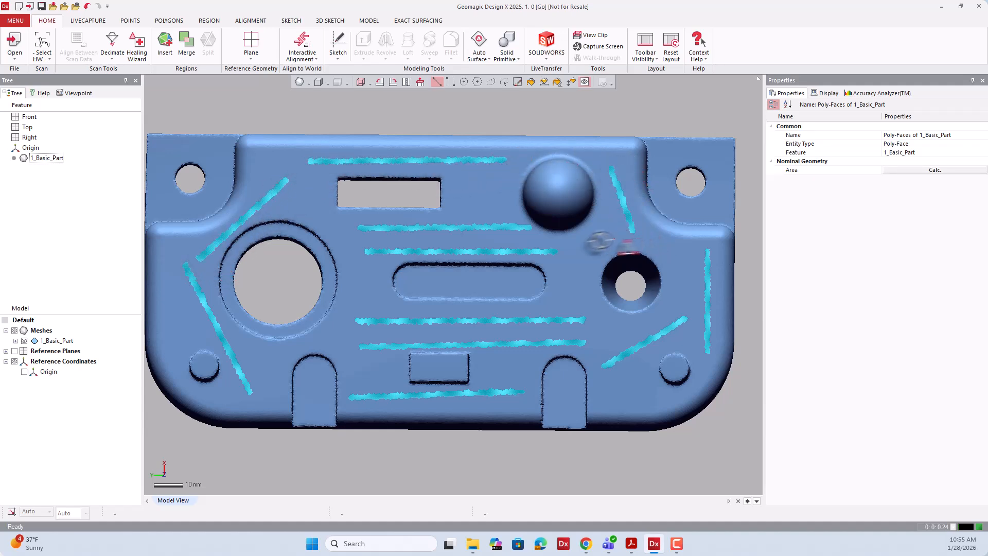
scroll(554, 237, down, 2)
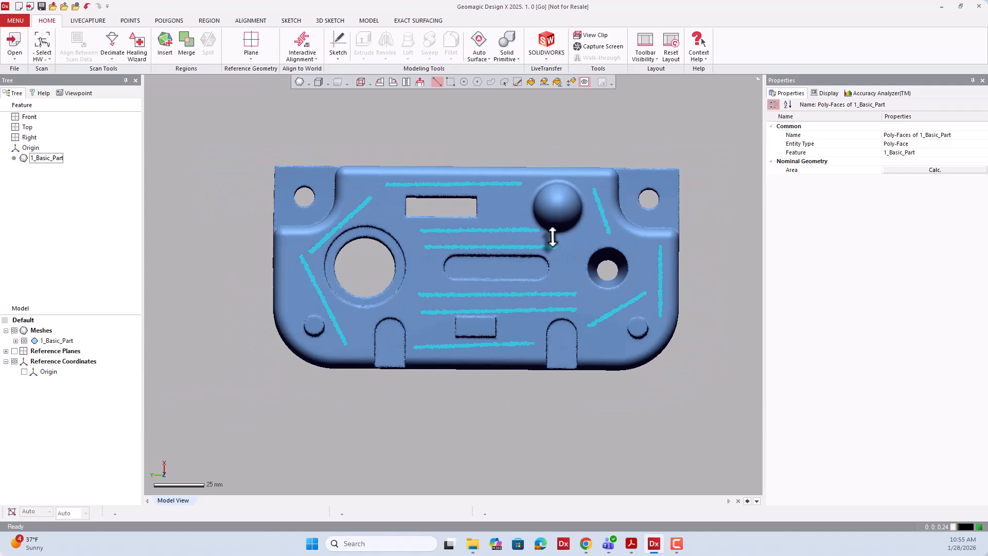
- Switch to rectangle selection and replace the strips with one wide rectangle of mesh faces between the slot and the rectangular boss
click(453, 83)
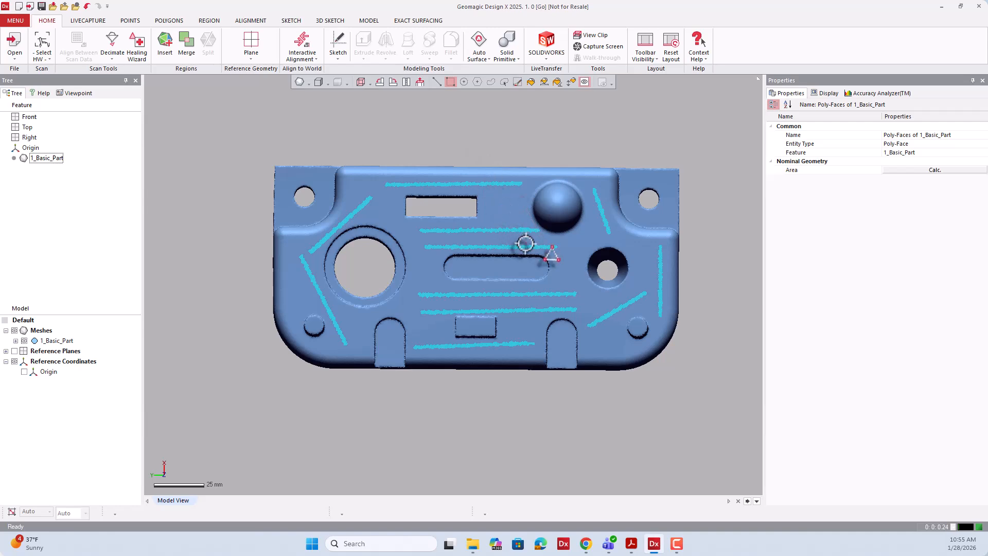
scroll(527, 243, up, 1)
scroll(502, 301, up, 1)
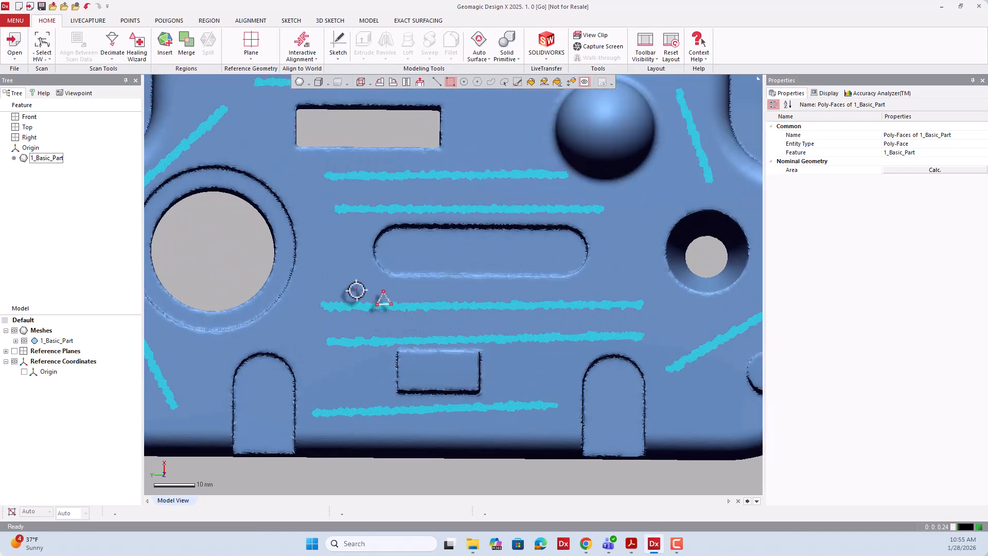
drag(353, 287, 467, 316)
drag(520, 337, 655, 344)
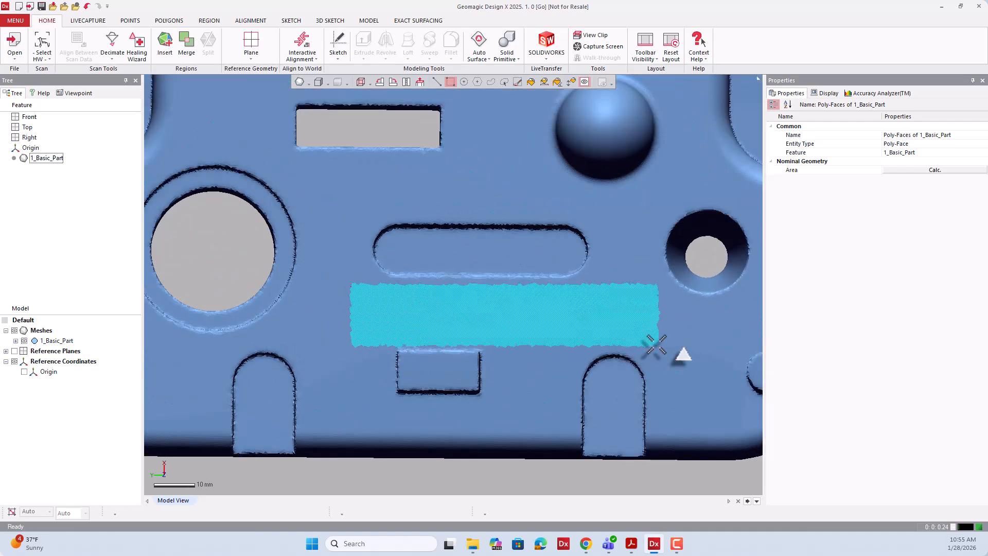
- Replace the rectangle selection with one between the slot and the countersunk hole, followed by a wide one just above the rectangular boss
scroll(574, 322, down, 2)
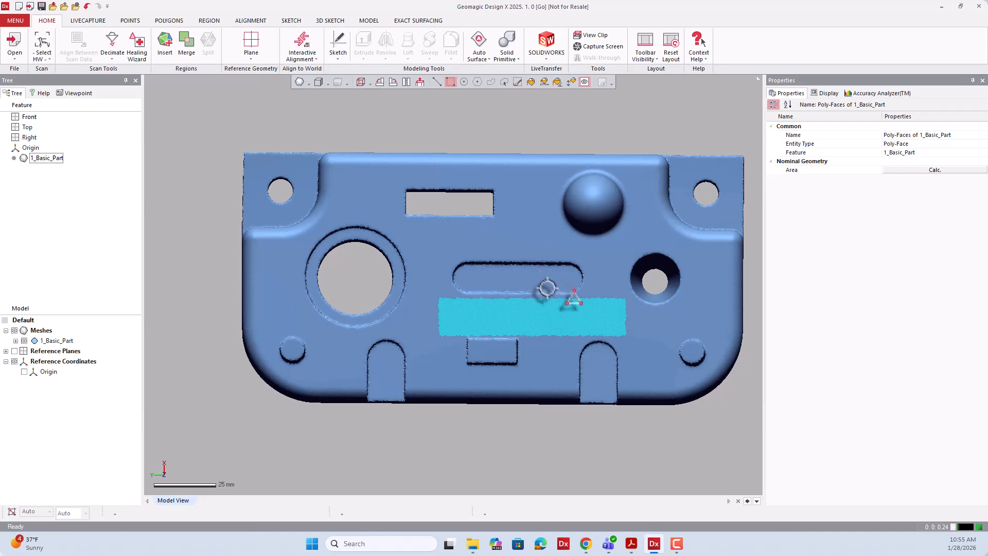
right_drag(496, 252, 483, 302)
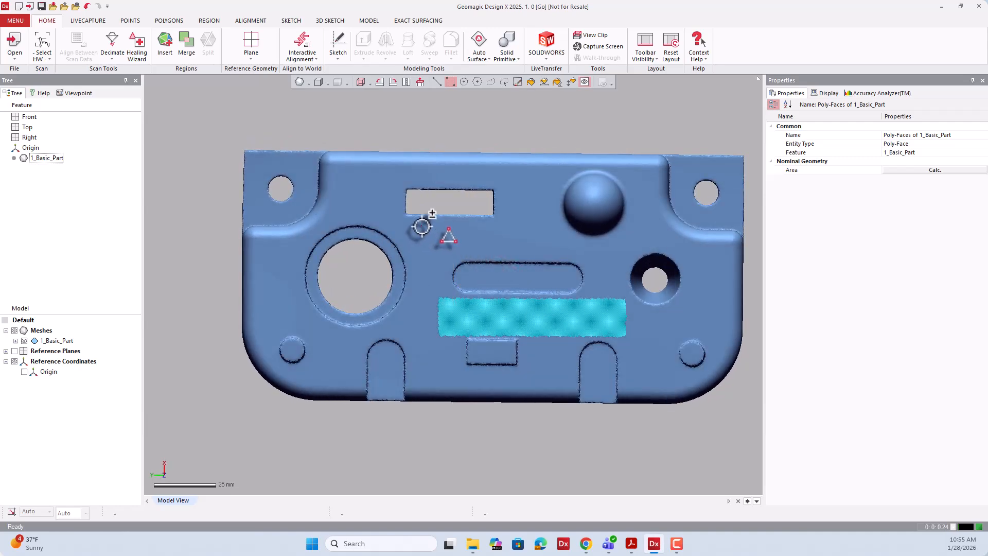
drag(422, 226, 625, 334)
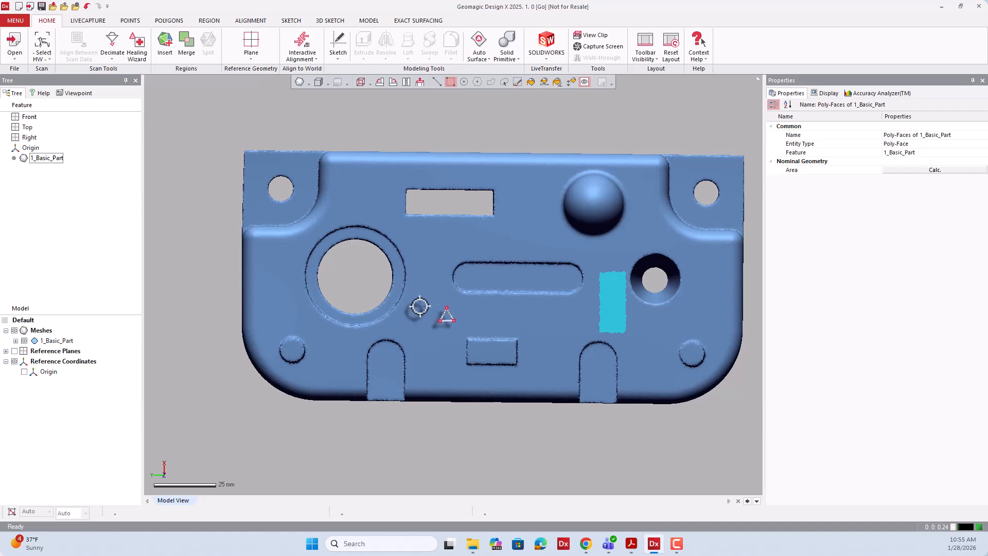
drag(420, 307, 577, 332)
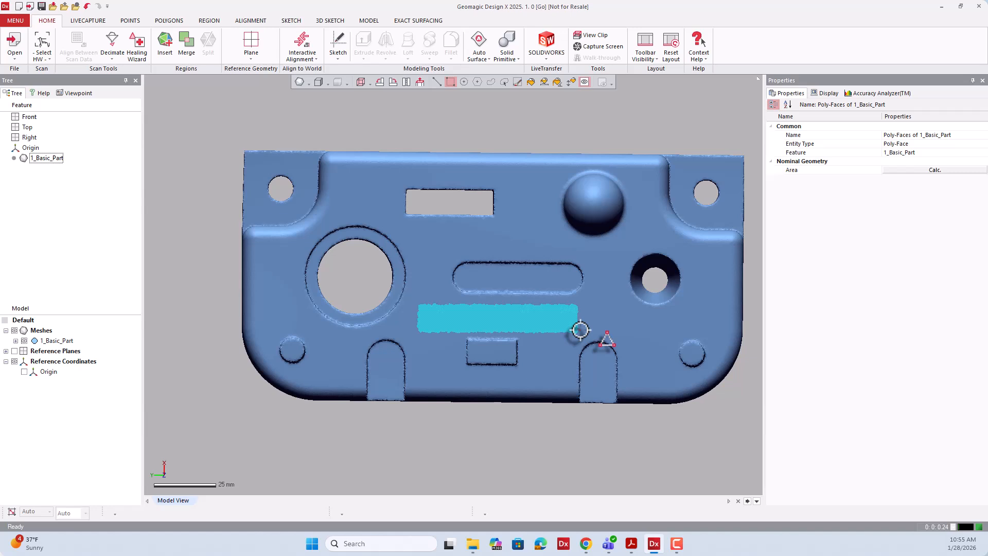
- Add rectangles to the selection between the slot and the countersunk hole, extending the wide band below the slot toward that hole
scroll(465, 293, down, 2)
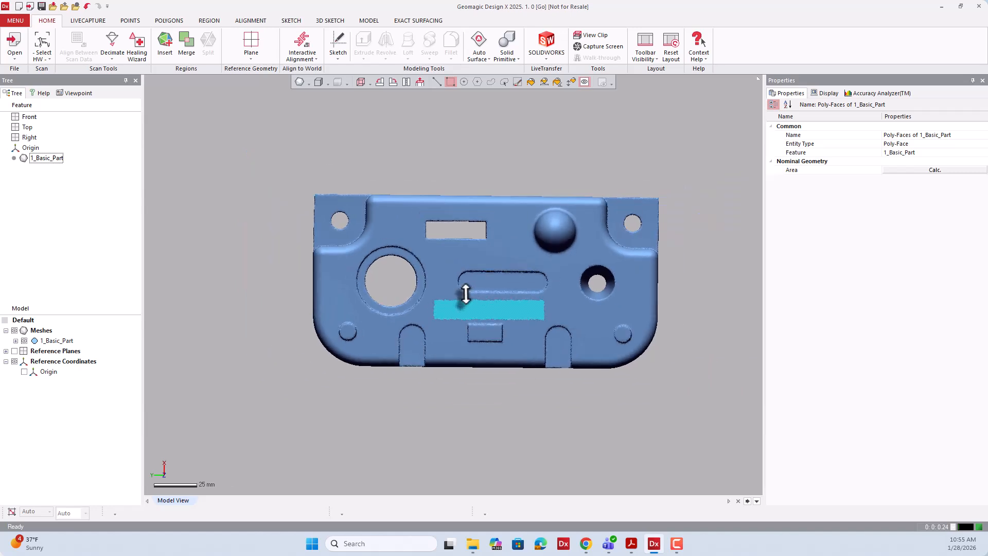
scroll(629, 309, up, 3)
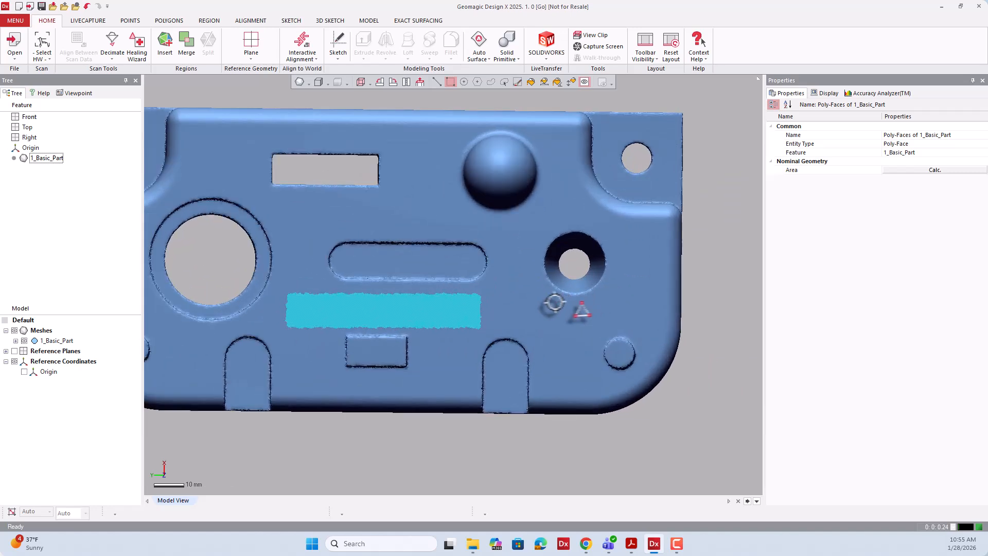
scroll(550, 302, down, 1)
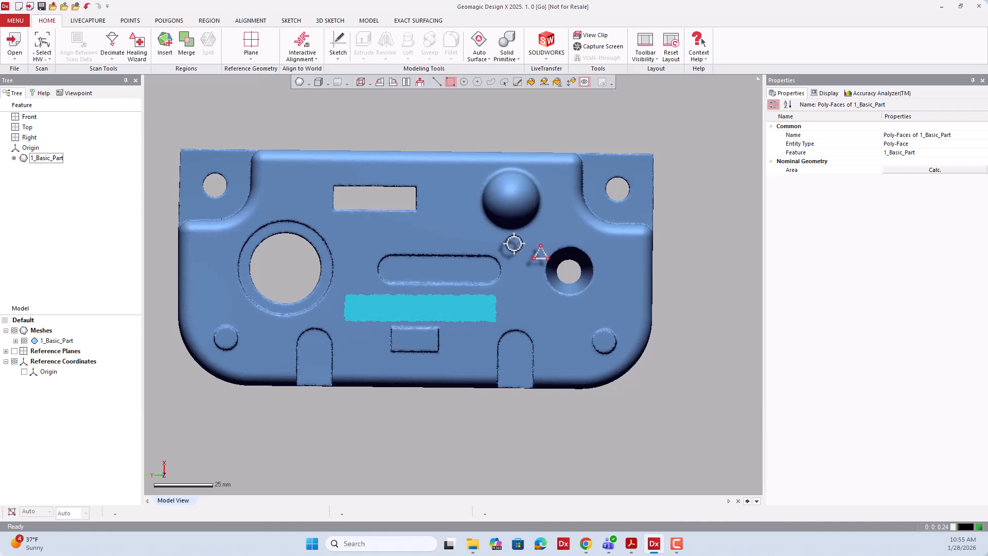
drag(508, 240, 453, 299)
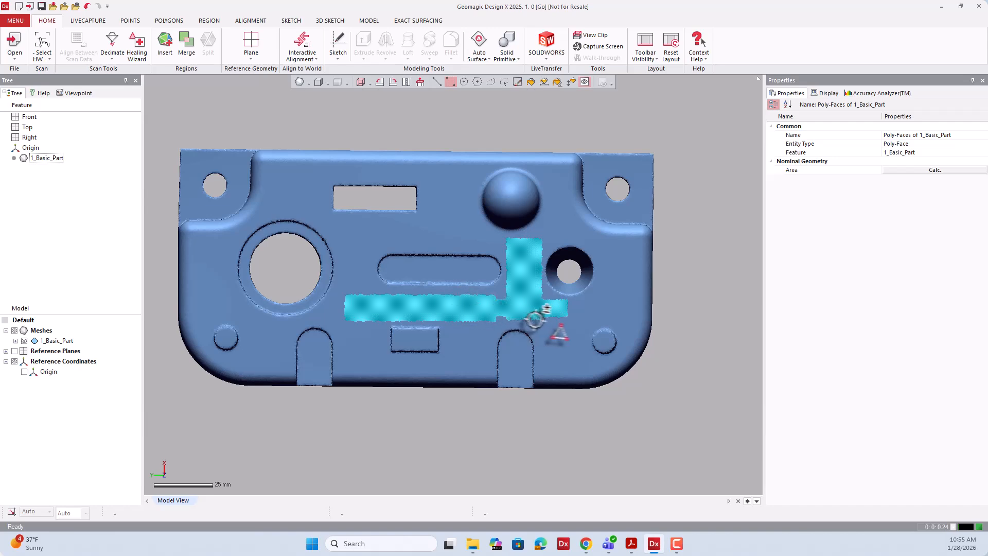
drag(565, 322, 460, 313)
- Add a tall rectangle between the large hole and the slot and a short wide one above the slot to the selection
scroll(351, 290, up, 3)
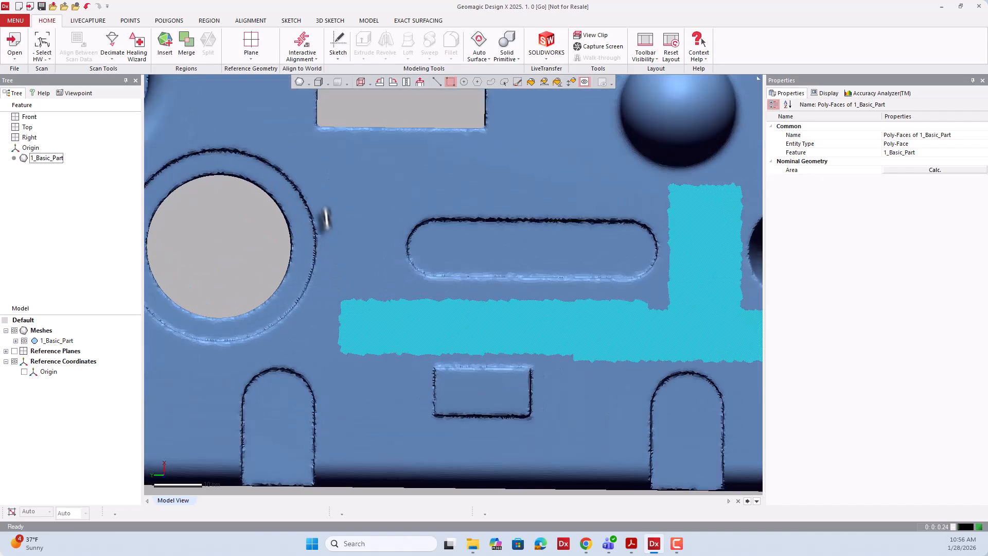
scroll(332, 170, down, 1)
drag(352, 176, 412, 335)
drag(470, 199, 574, 170)
scroll(507, 223, down, 3)
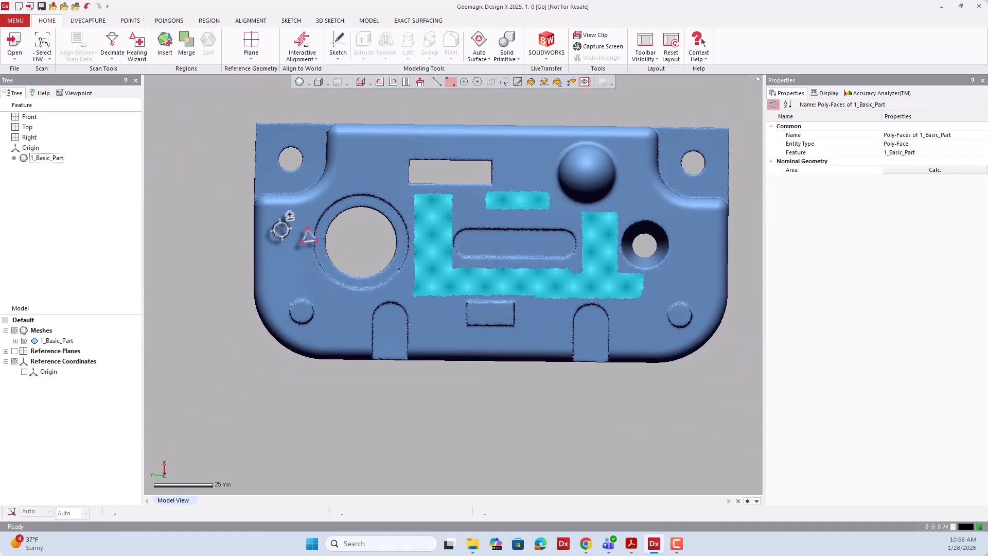
- Add rectangles beside the large hole, on both sides of the rectangular boss and over the countersunk hole to the selection
drag(280, 217, 307, 289)
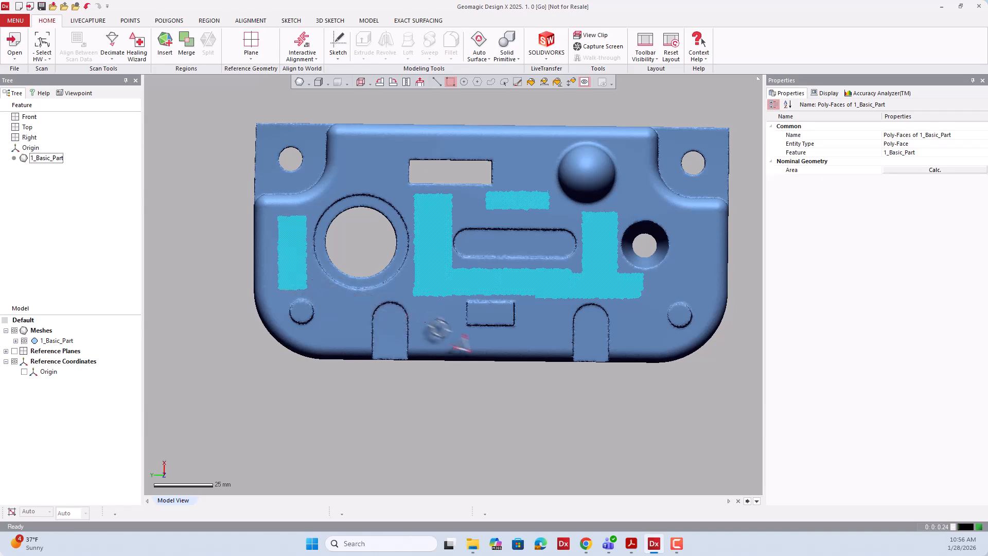
drag(439, 335, 460, 307)
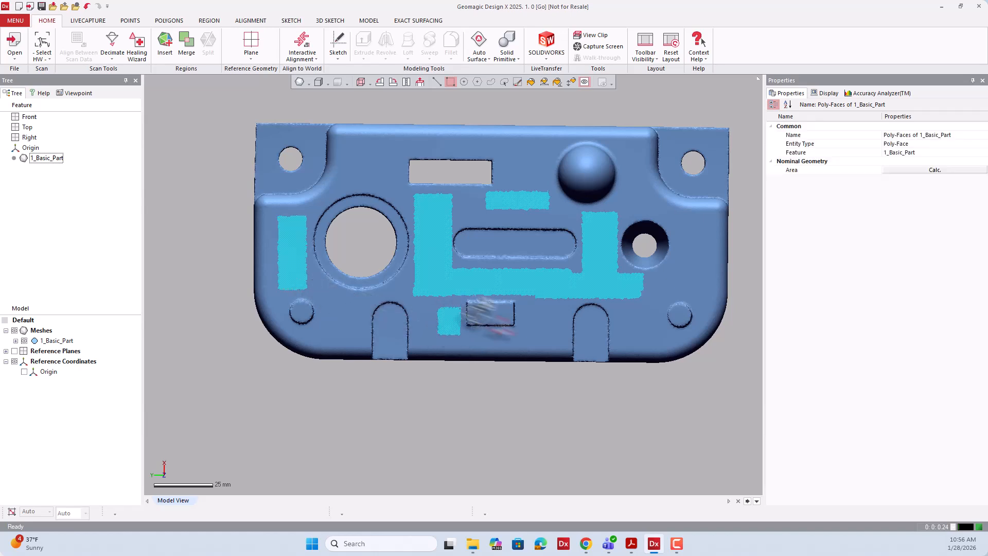
drag(527, 306, 566, 342)
drag(687, 223, 618, 278)
drag(680, 216, 618, 258)
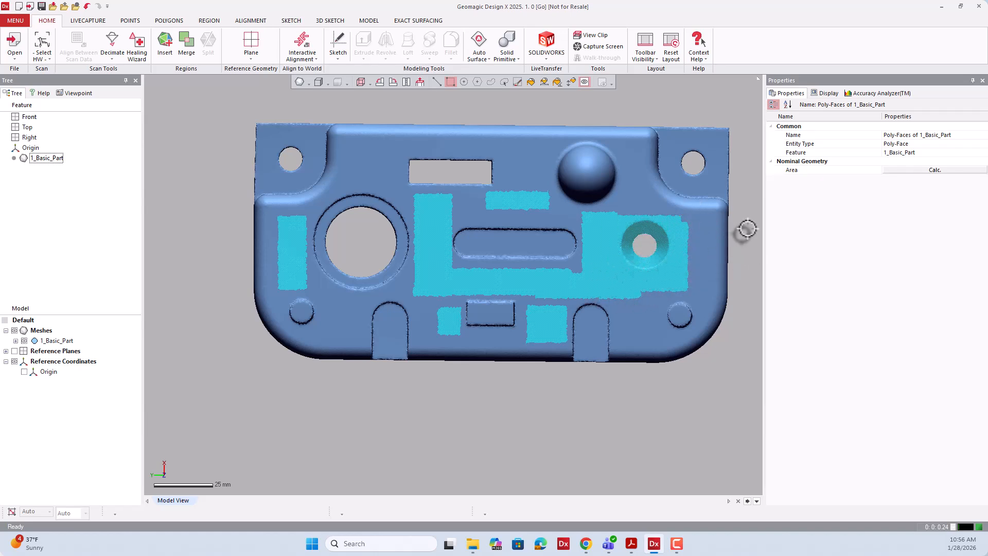
- Extend the selection with a rectangle around the countersunk hole, and deselect a smaller rectangle of faces enclosing the hole
scroll(544, 251, down, 3)
scroll(607, 241, up, 8)
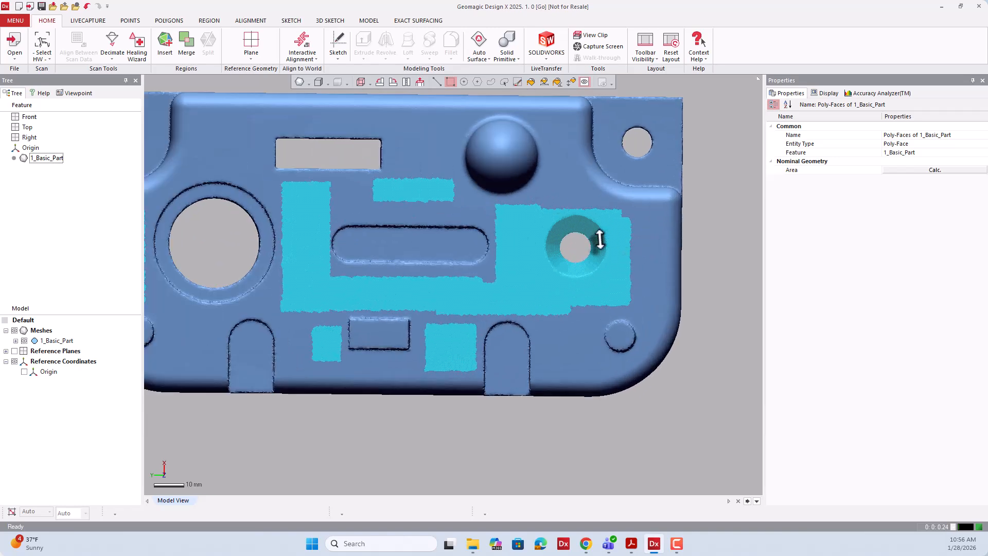
scroll(599, 238, up, 2)
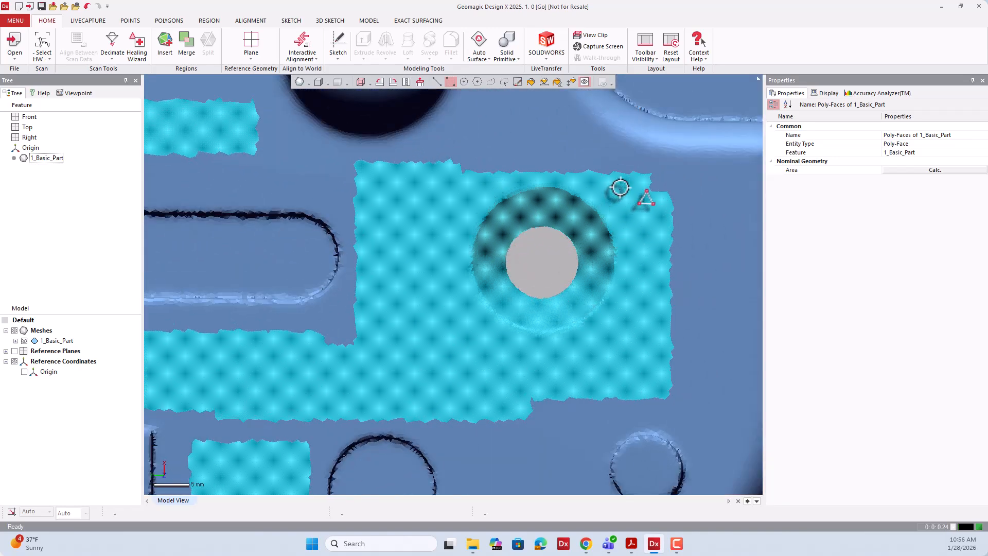
drag(438, 136, 673, 359)
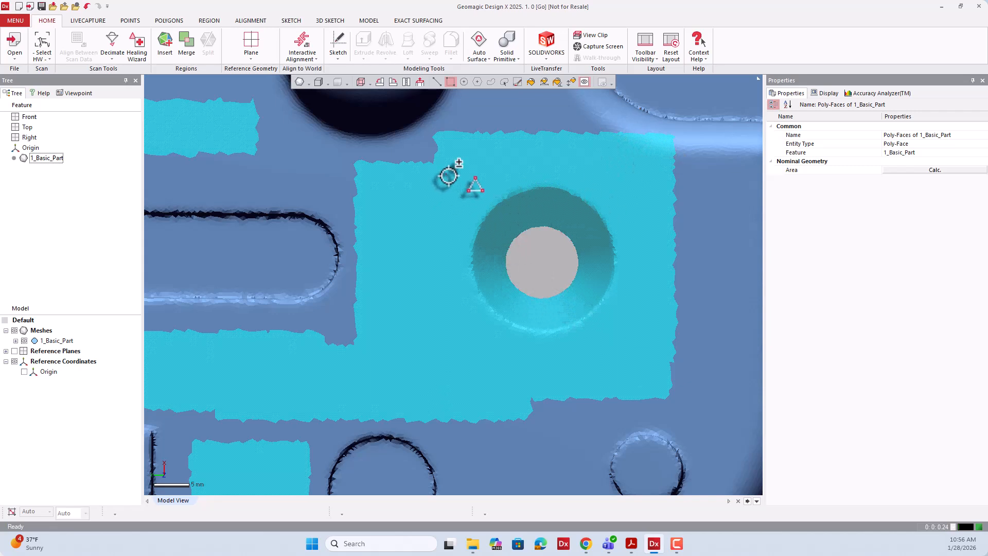
drag(442, 178, 633, 355)
- Add a rectangle of mesh faces covering the dome and its surroundings to the selection, and inspect it closely
scroll(547, 310, down, 5)
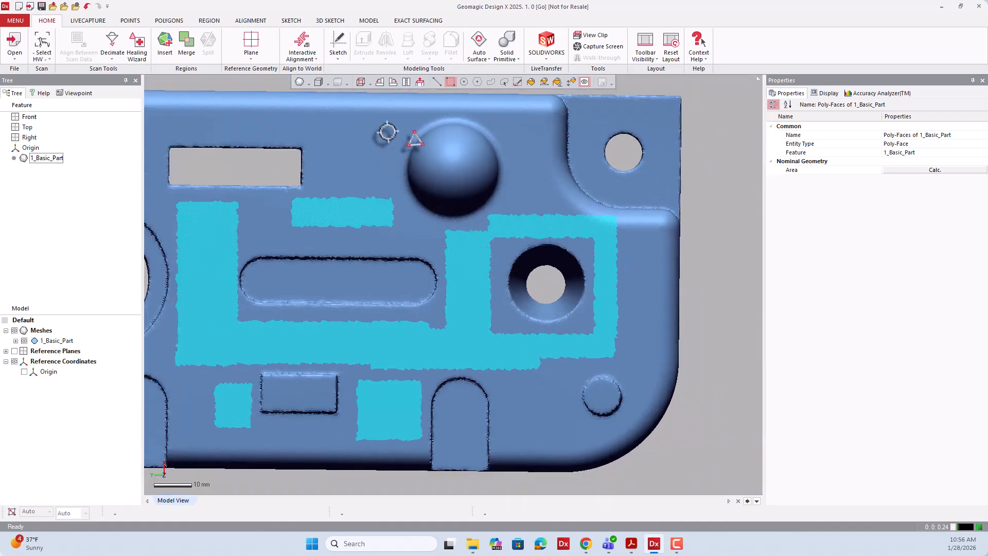
shift+drag(370, 114, 524, 227)
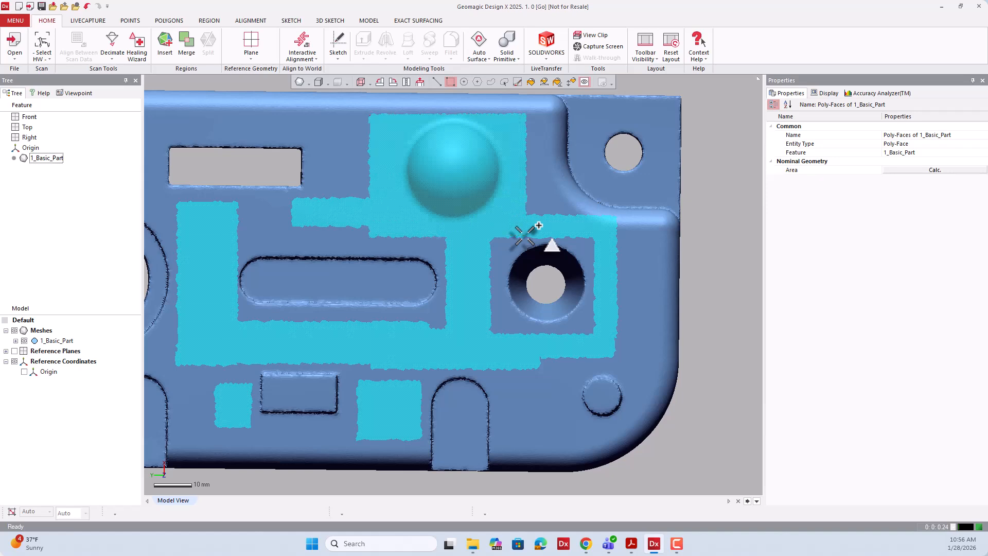
scroll(463, 109, up, 1)
scroll(463, 109, up, 2)
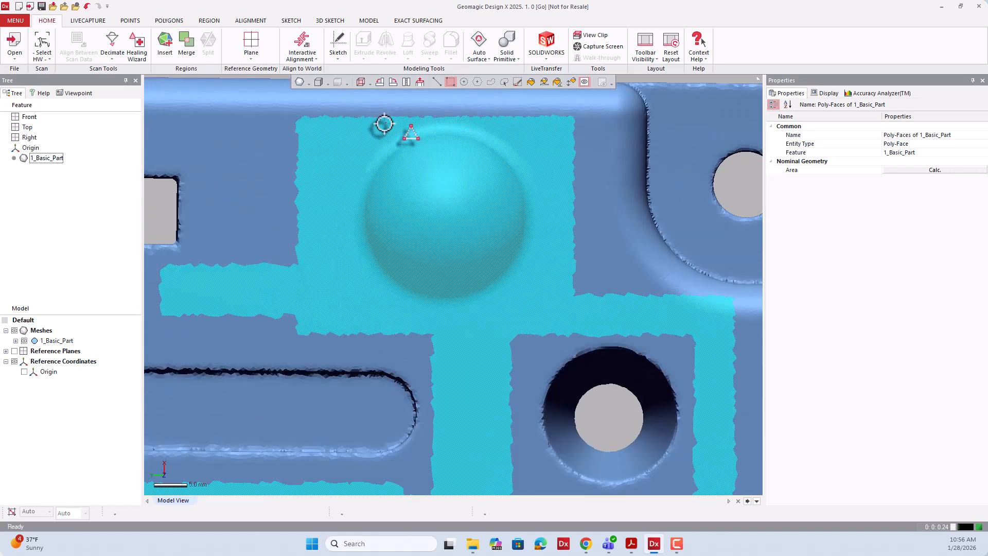
- Deselect a rectangle of mesh faces enclosing the dome and a tall narrow rectangle between the large hole and the slot
ctrl+drag(365, 124, 538, 310)
drag(398, 103, 536, 276)
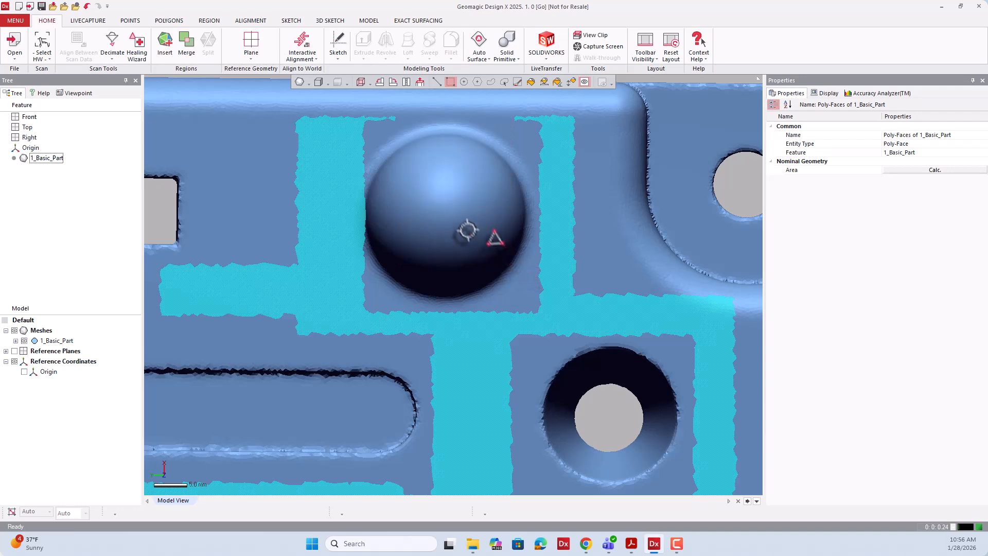
scroll(463, 224, down, 4)
scroll(273, 262, up, 3)
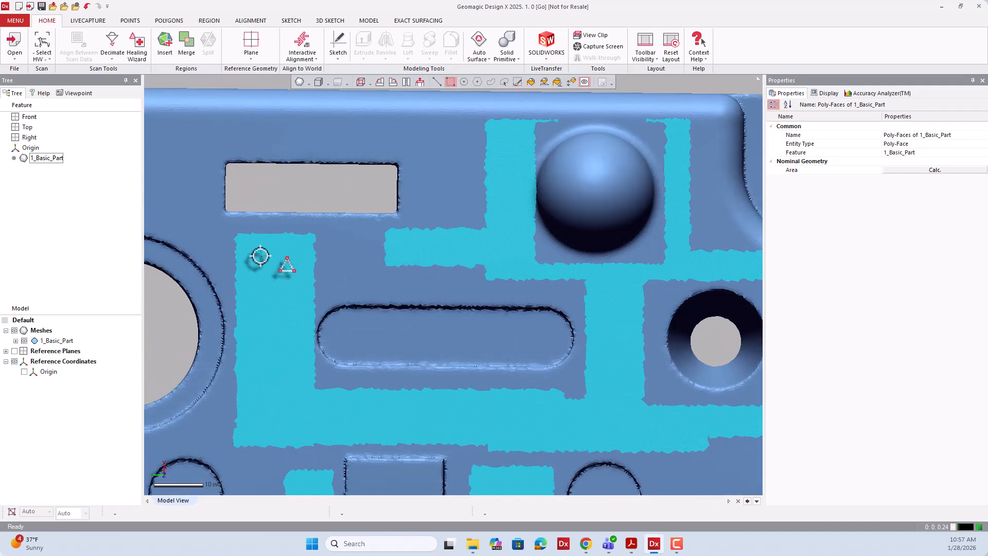
ctrl+drag(260, 256, 295, 420)
scroll(319, 324, down, 2)
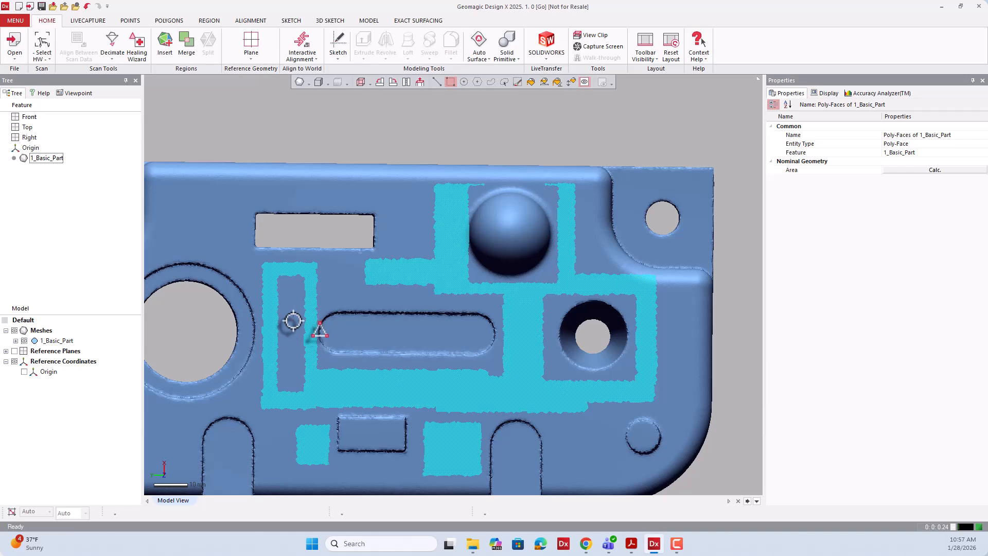
scroll(296, 320, down, 2)
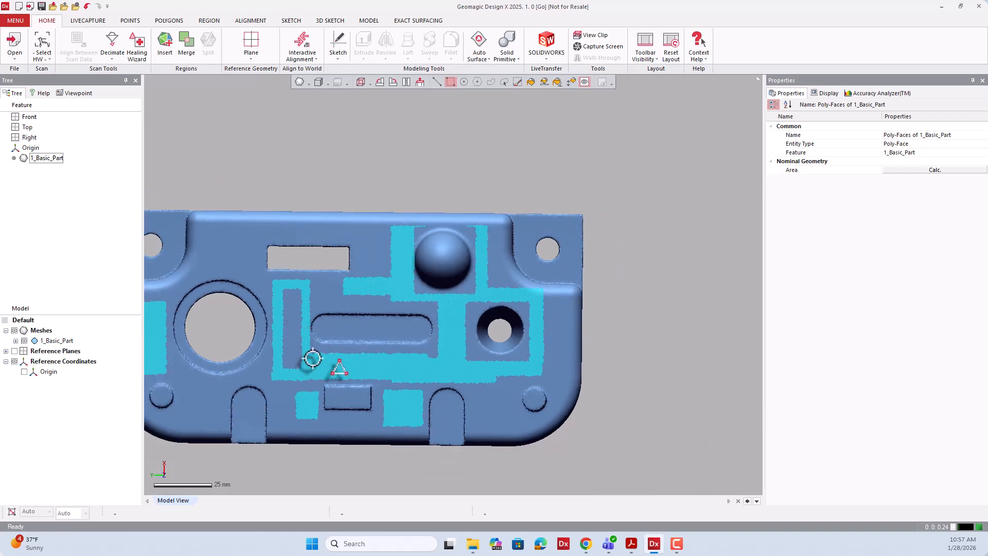
scroll(353, 342, down, 2)
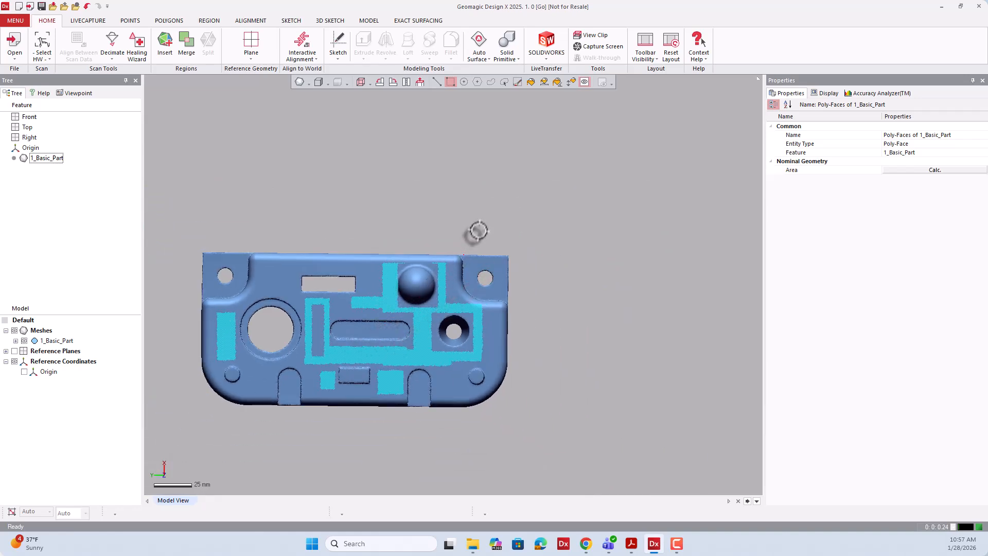
- With circle selection, select the faces around the small round boss near the corner, and replace them with a circle around the countersunk hole
click(466, 83)
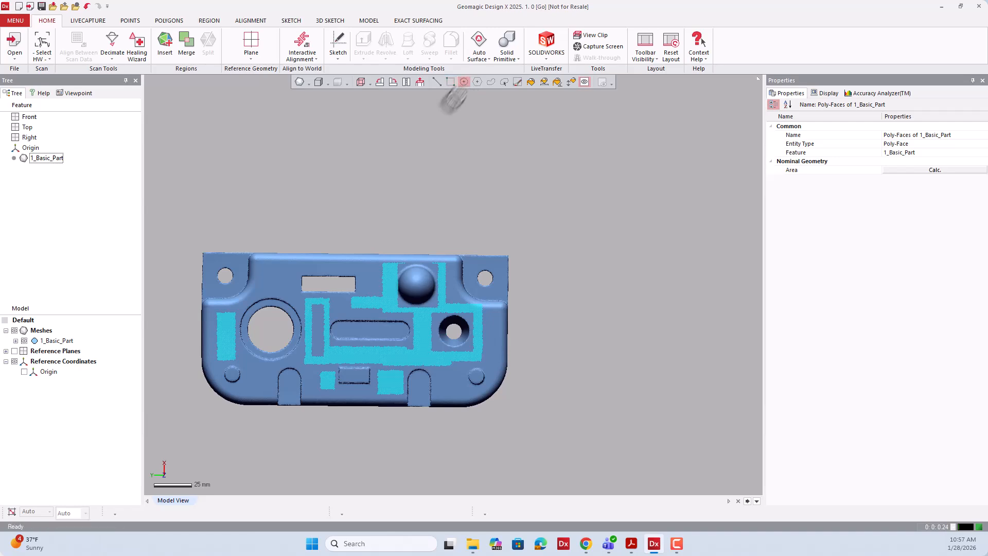
scroll(462, 298, up, 8)
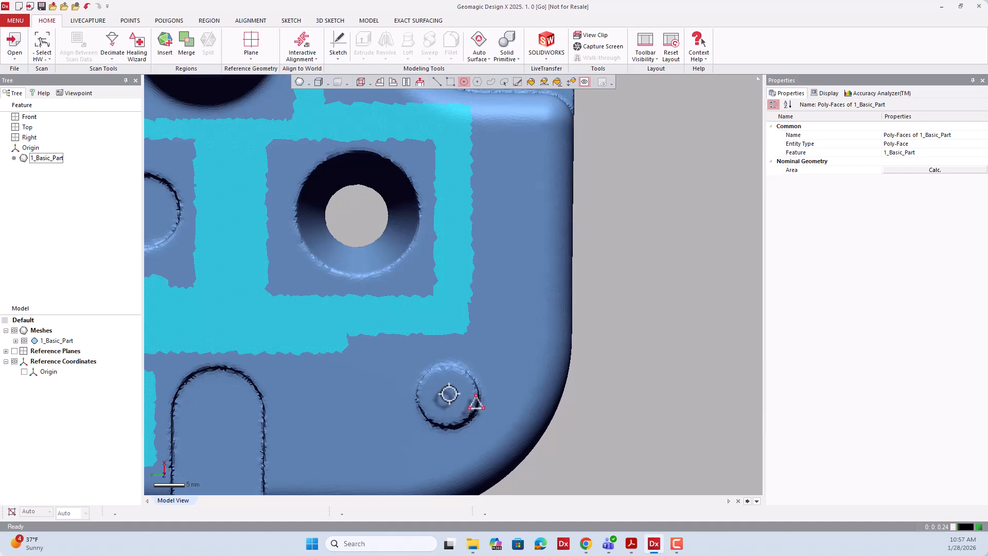
drag(449, 397, 486, 427)
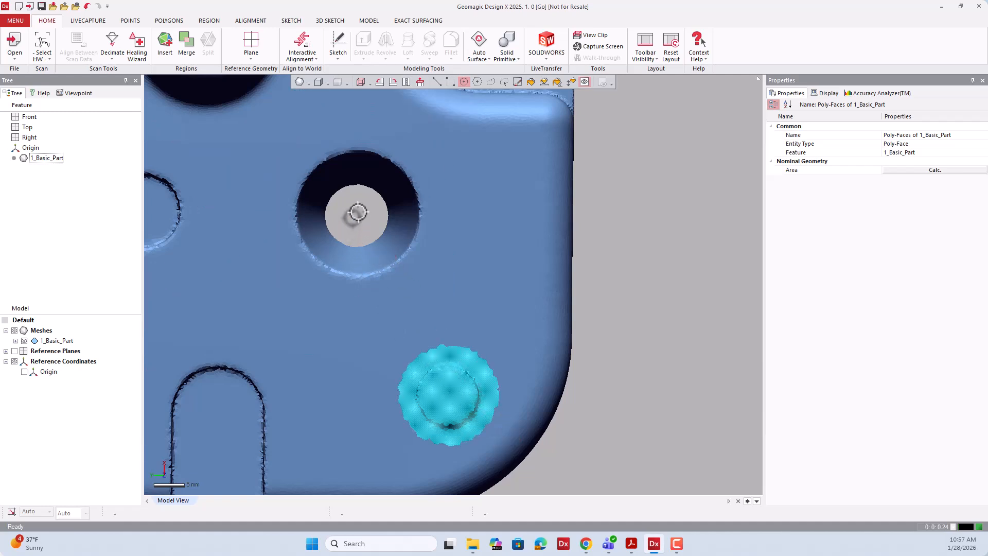
drag(356, 223, 416, 276)
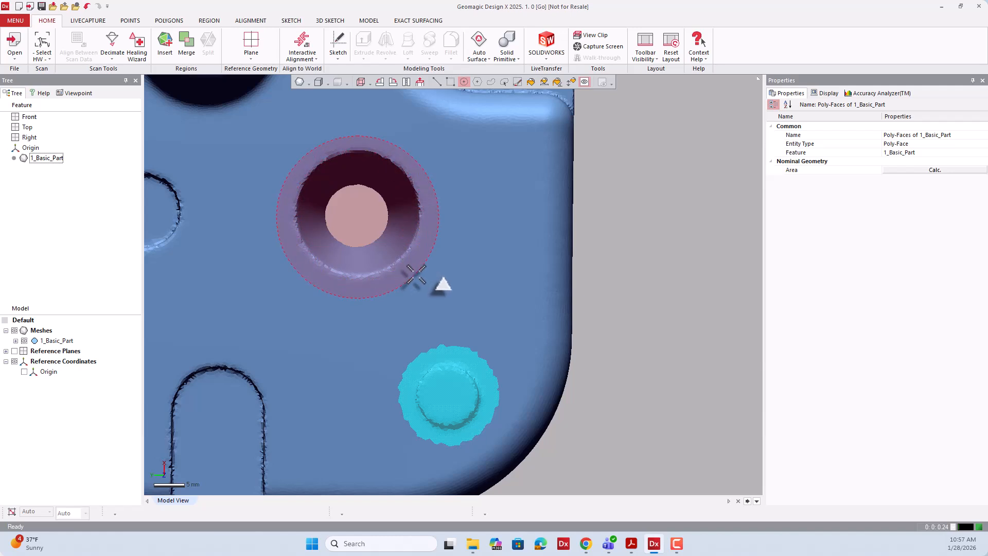
drag(416, 276, 419, 277)
scroll(438, 283, down, 3)
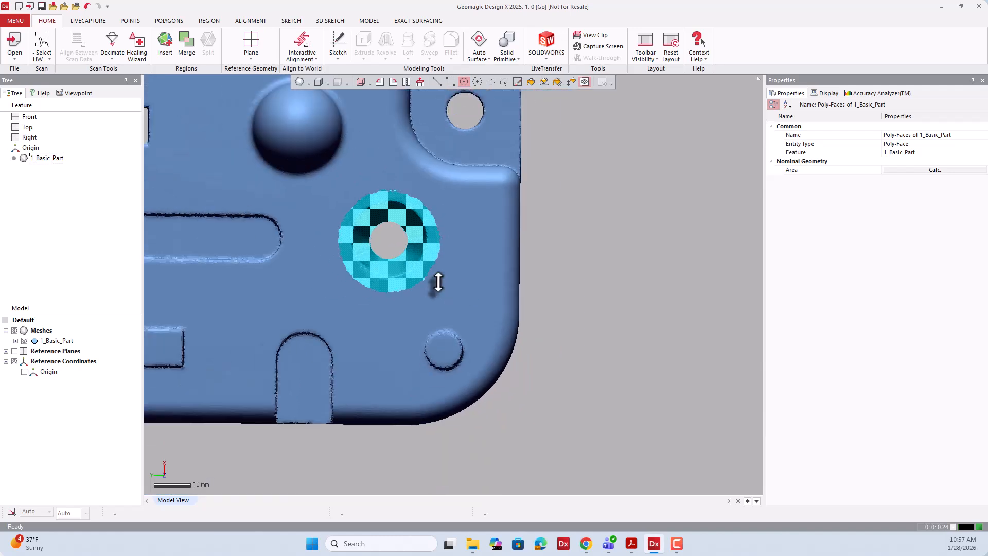
- Add circles over the dome and between it and the countersunk hole to the selection, and deselect a smaller circle inside the middle one
scroll(438, 282, down, 3)
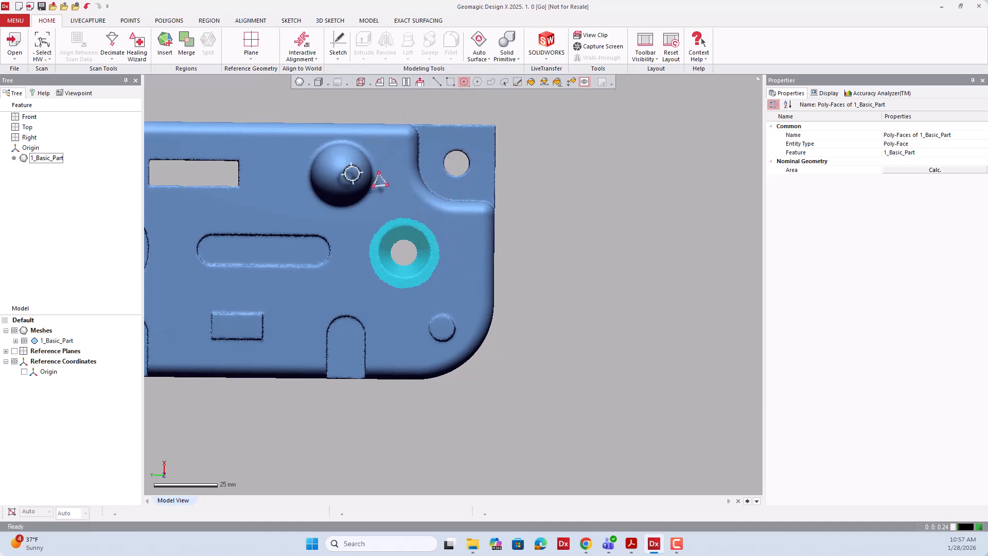
drag(343, 174, 432, 252)
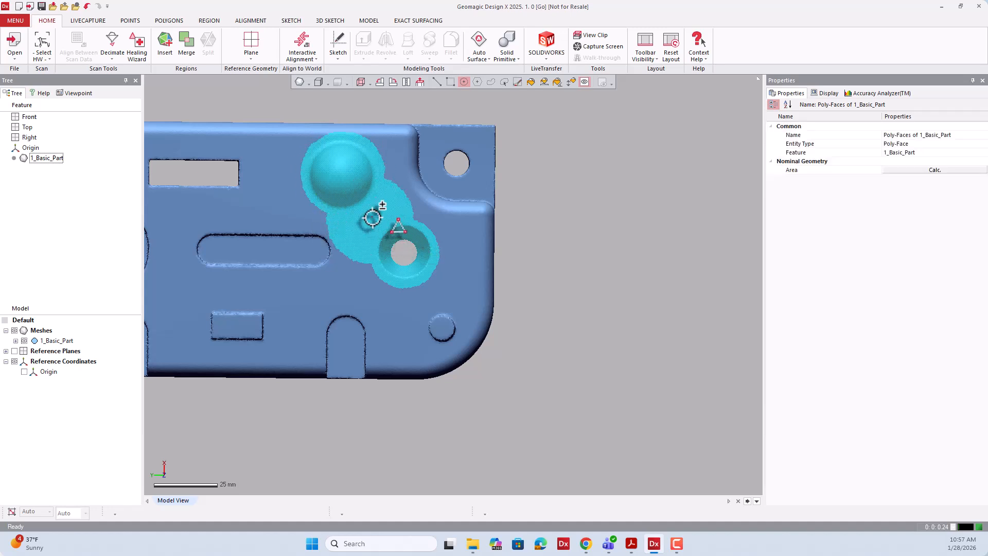
ctrl+drag(373, 218, 389, 235)
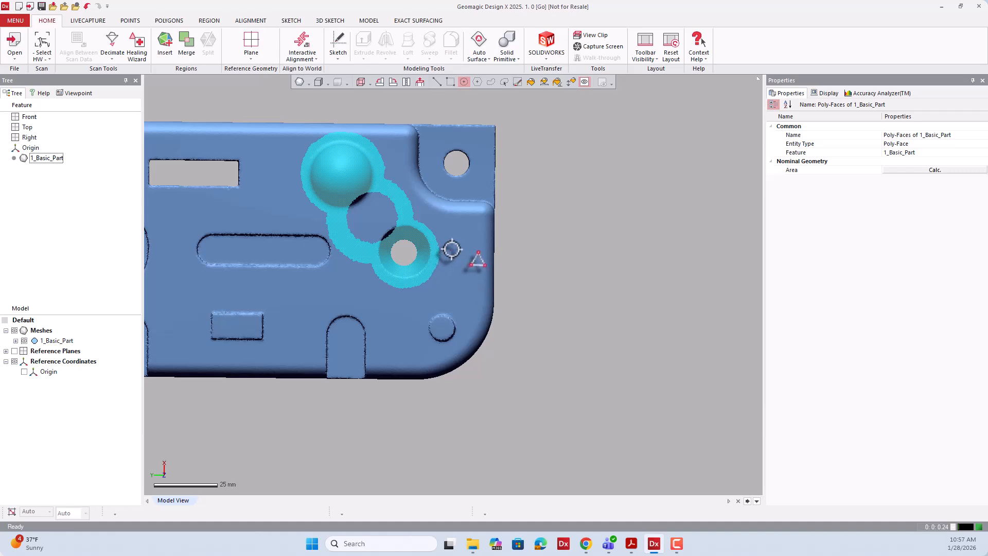
- With polyline selection, outline the rectangular boss point by point and select the mesh faces inside the closed outline
click(479, 82)
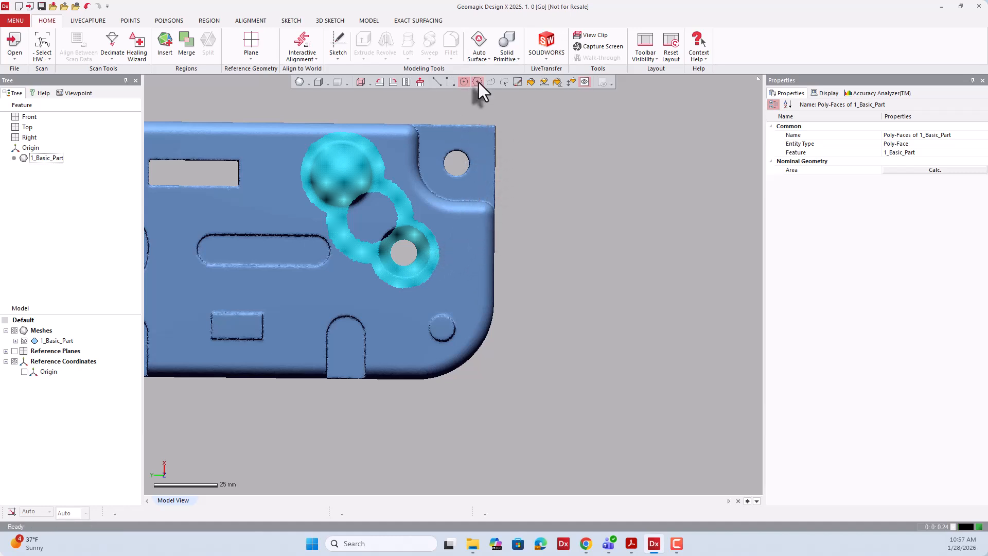
scroll(435, 287, down, 4)
scroll(309, 286, up, 8)
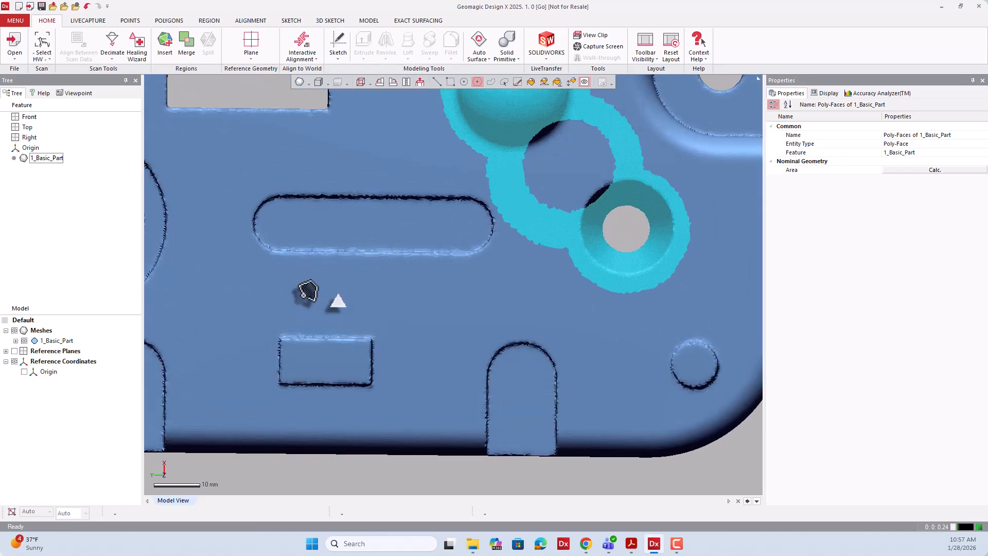
scroll(310, 287, down, 5)
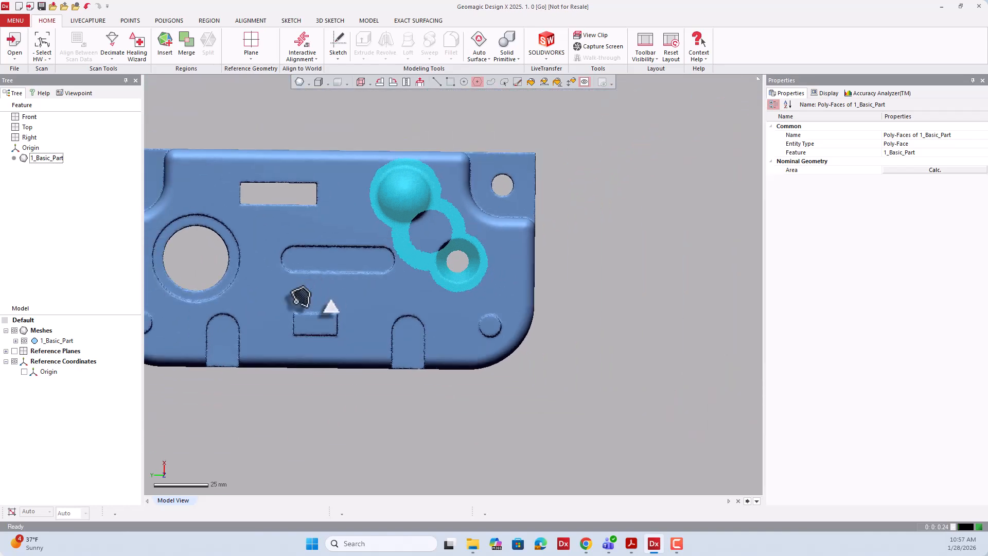
scroll(303, 298, up, 8)
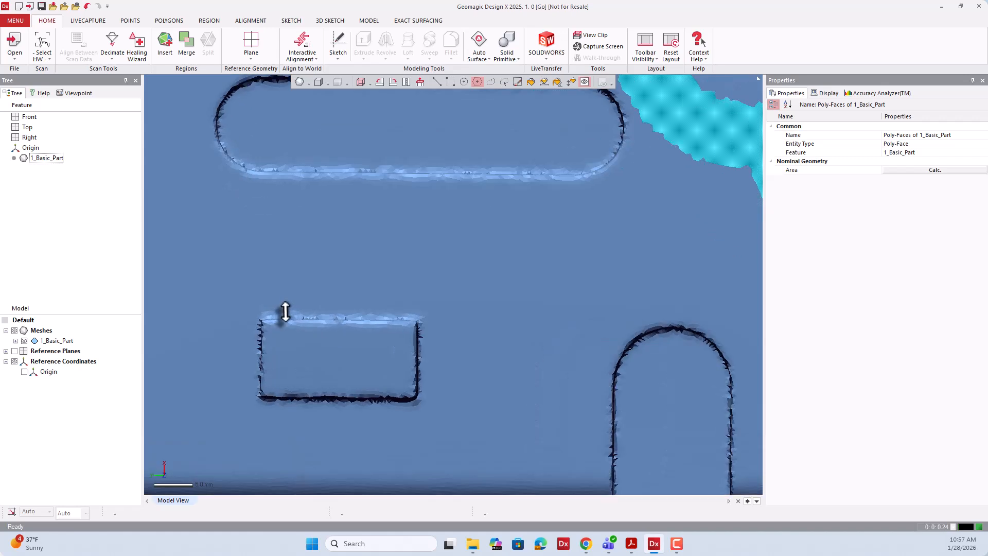
click(251, 304)
click(303, 297)
click(405, 300)
click(434, 313)
click(435, 354)
click(440, 392)
click(429, 412)
click(383, 423)
click(323, 422)
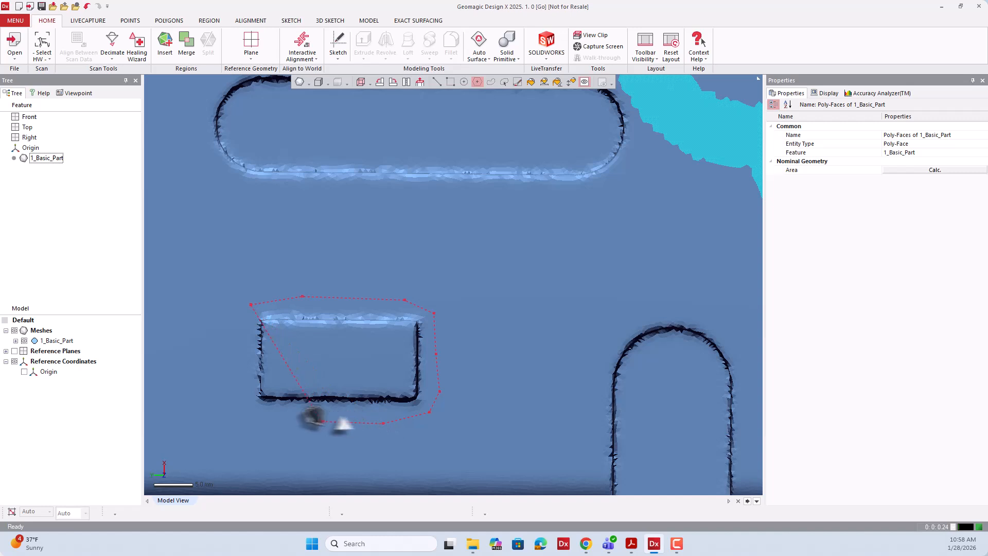
click(275, 417)
click(247, 413)
click(223, 402)
click(226, 372)
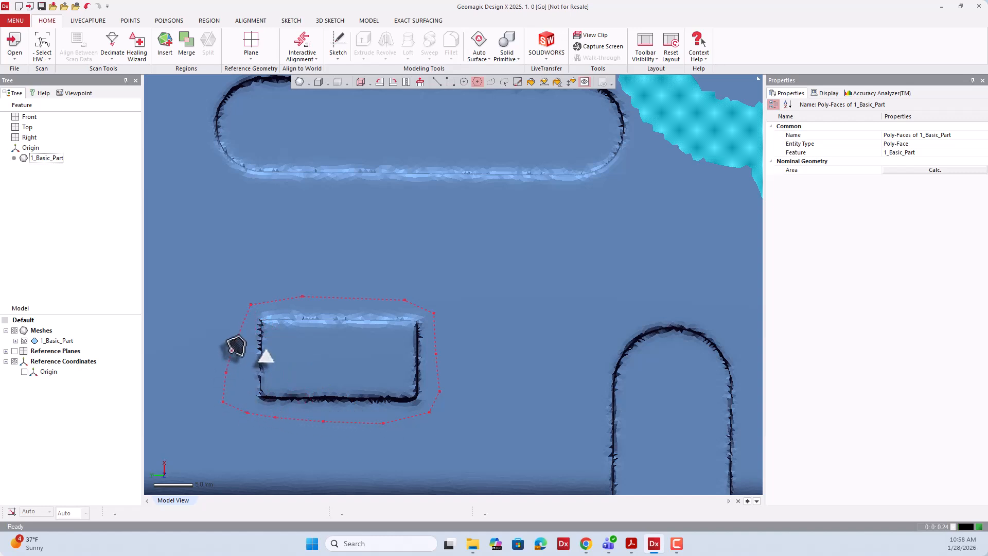
click(232, 348)
click(224, 330)
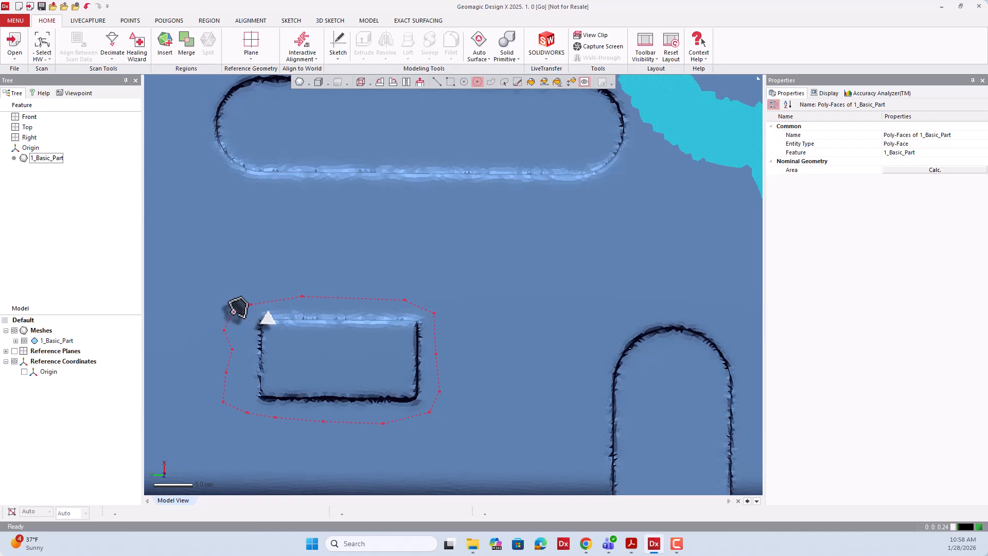
double_click(234, 312)
scroll(330, 323, down, 3)
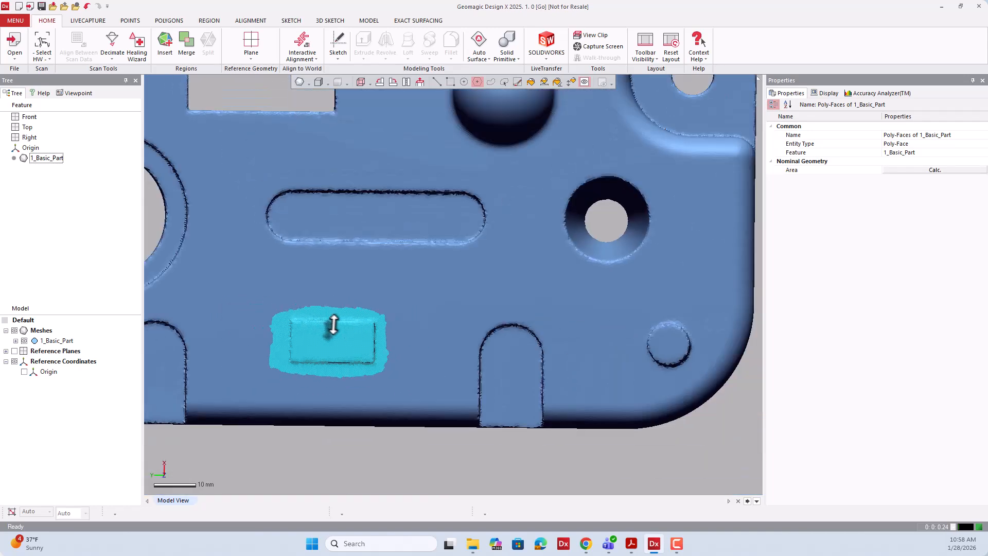
mouse_move(348, 361)
right_down()
mouse_move(337, 317)
mouse_move(360, 411)
mouse_move(379, 338)
mouse_move(344, 278)
mouse_move(355, 388)
mouse_move(347, 375)
right_up()
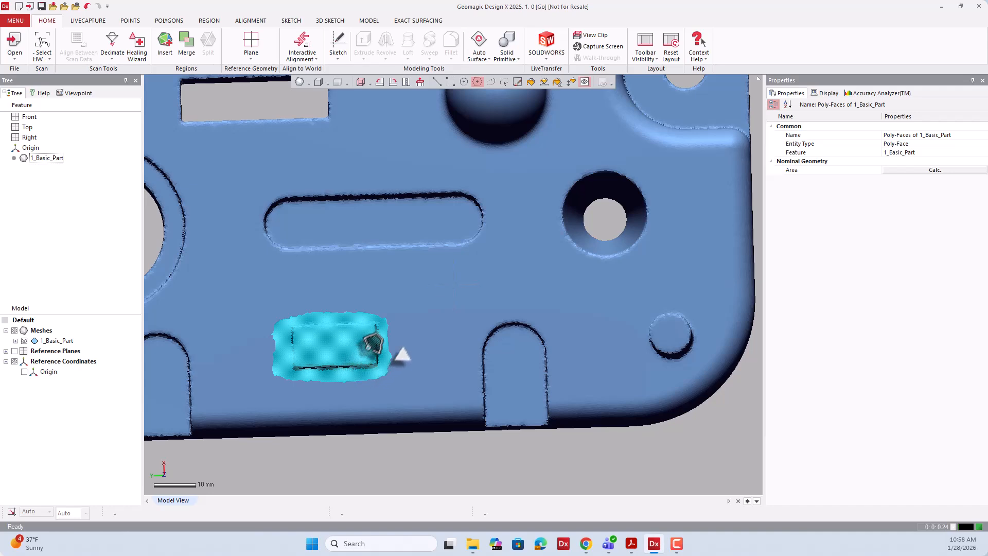
- Clear the selection and select the slot with its surrounding mesh faces by drawing a closed polyline around it
key(Escape)
scroll(466, 322, down, 3)
right_drag(474, 331, 419, 214)
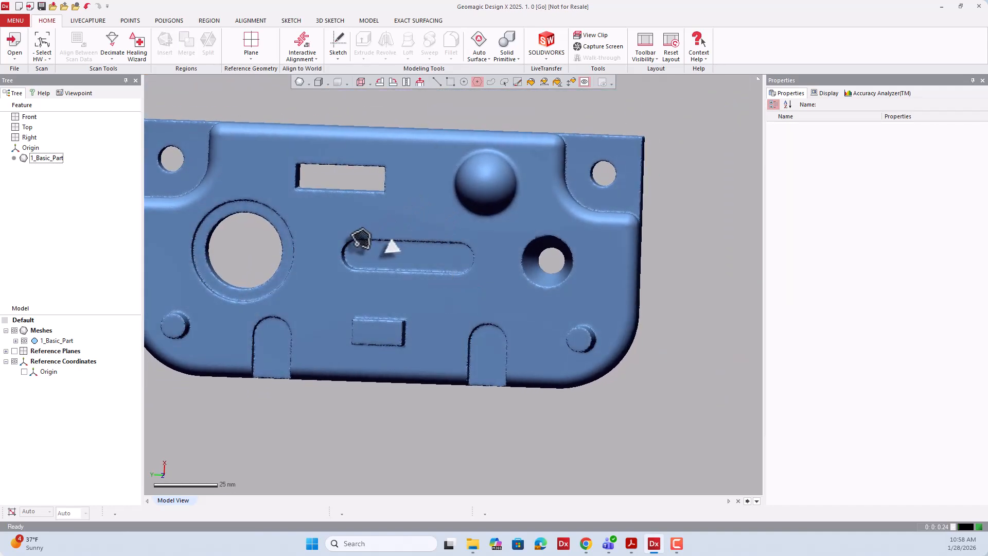
scroll(377, 227, up, 3)
scroll(377, 227, up, 1)
right_drag(441, 290, 567, 310)
scroll(461, 216, up, 1)
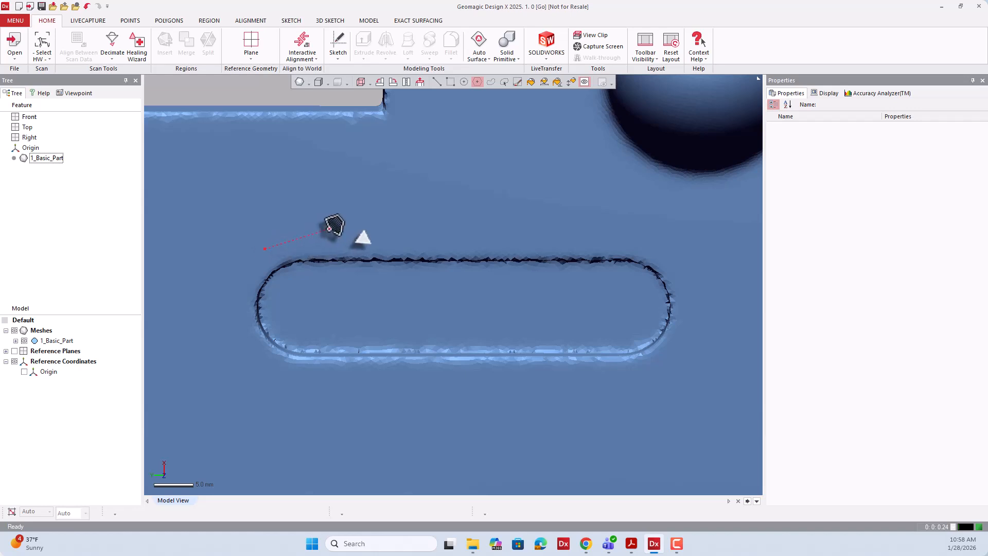
click(264, 248)
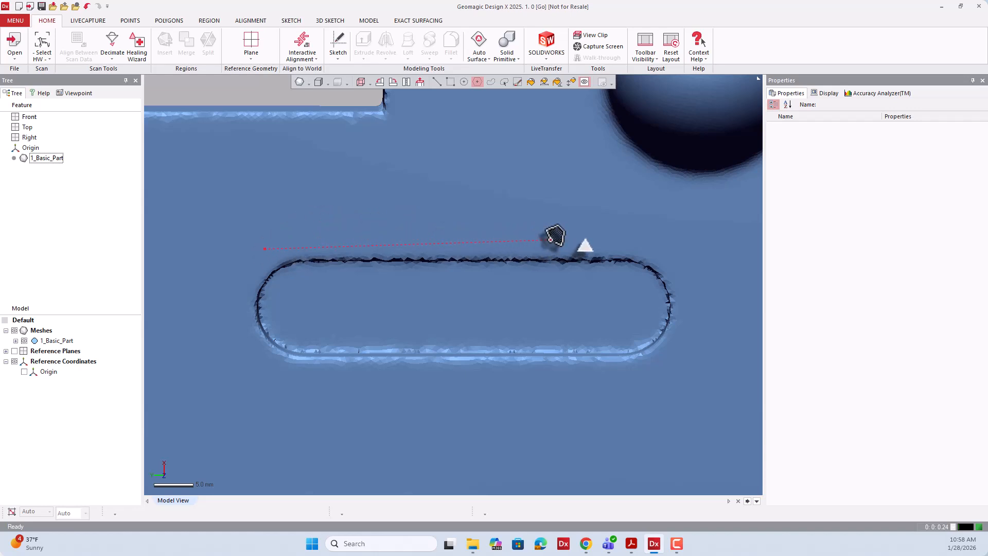
click(550, 240)
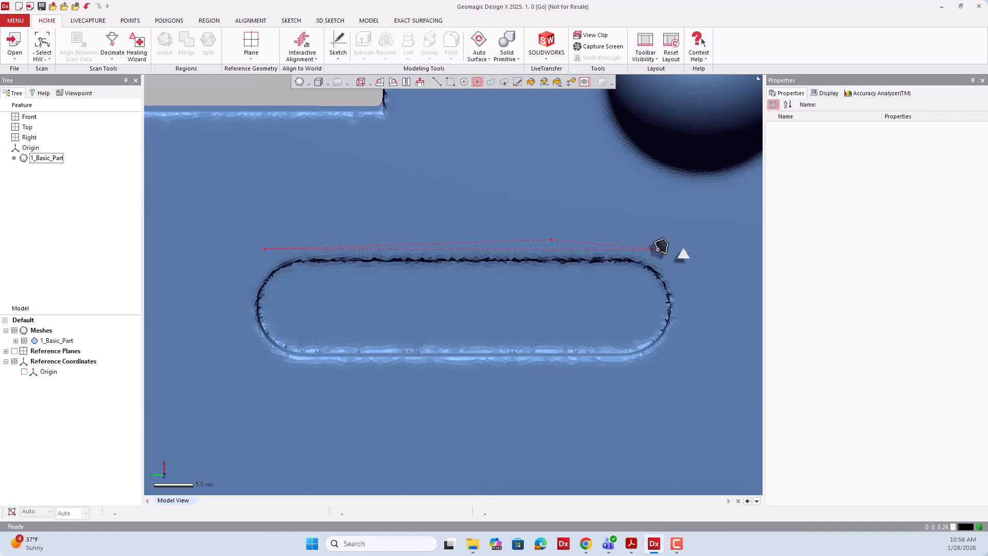
click(657, 249)
click(685, 299)
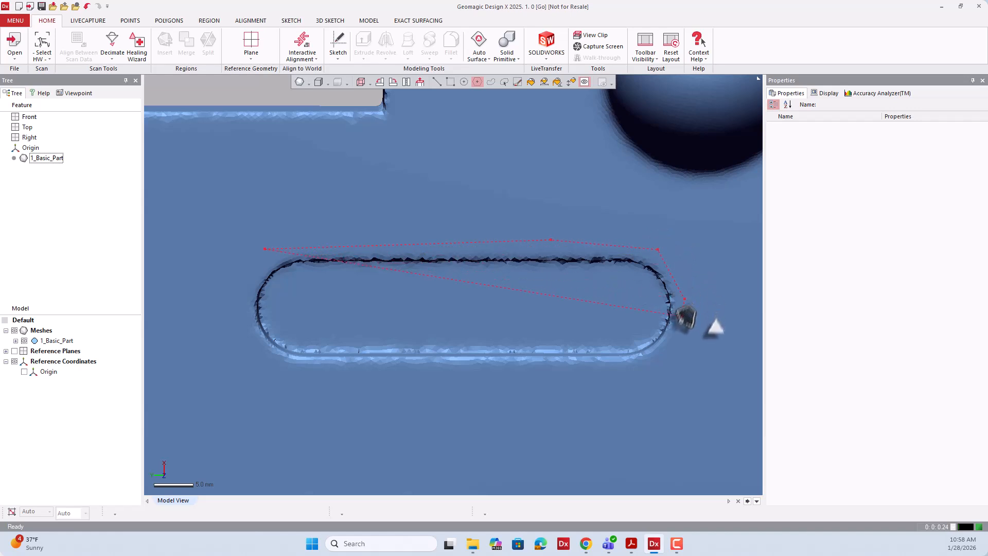
click(671, 355)
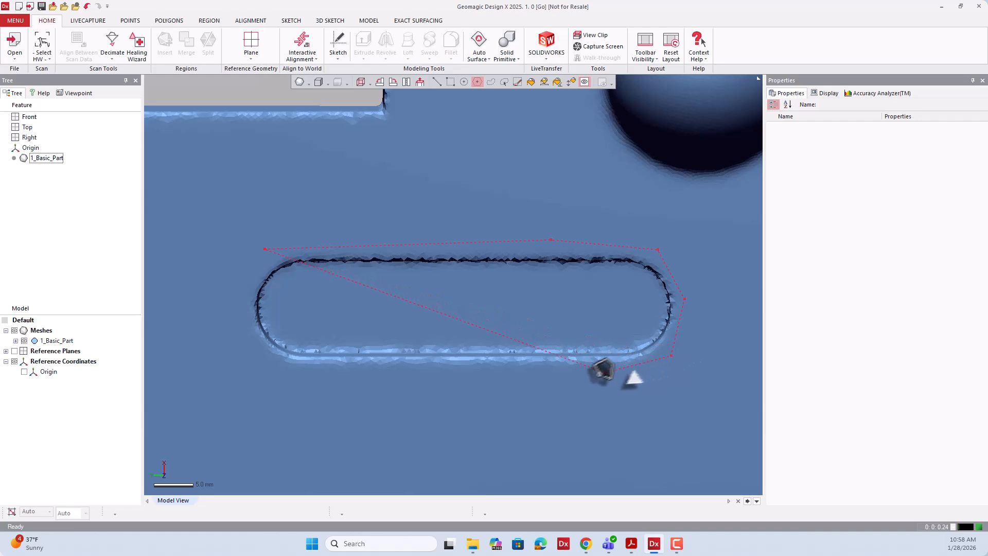
click(618, 373)
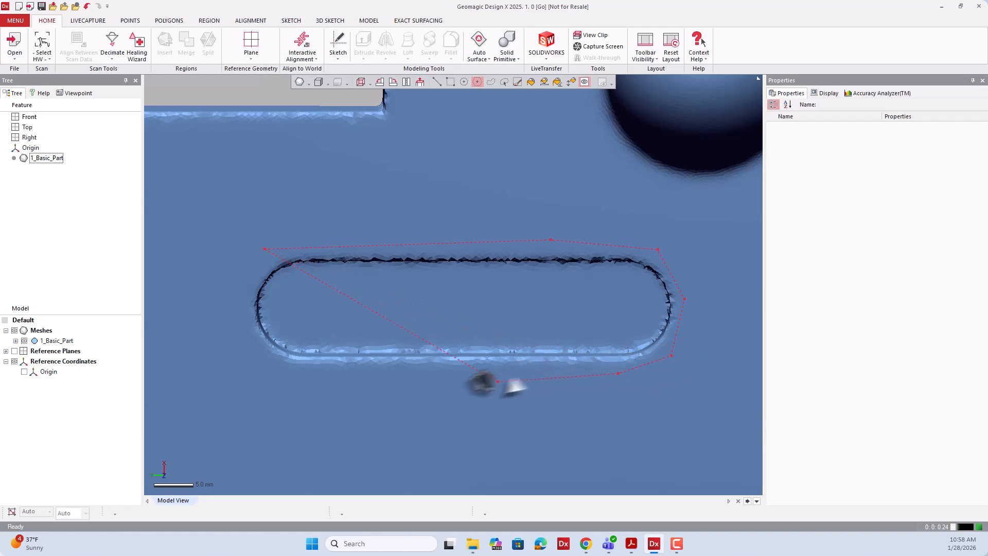
click(371, 375)
click(262, 365)
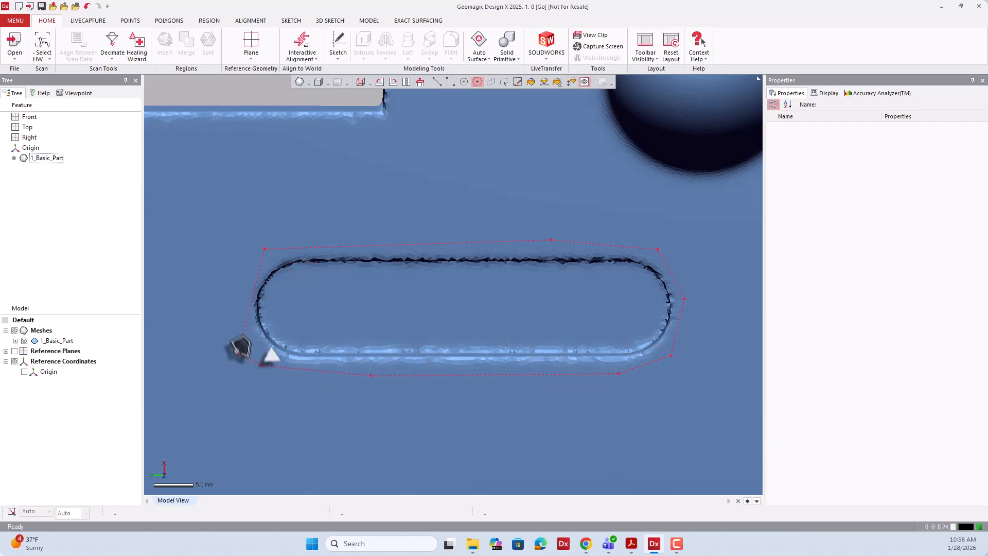
click(229, 324)
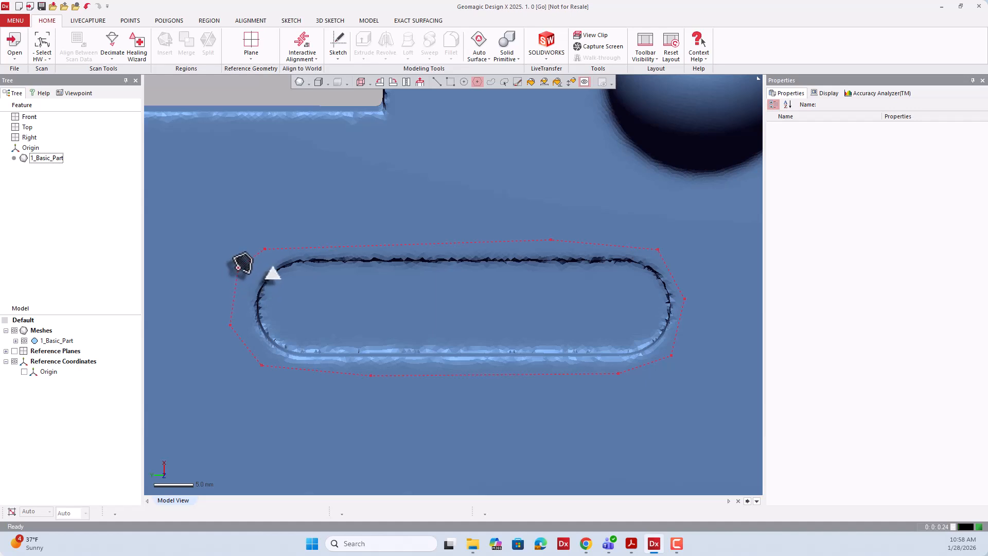
click(244, 264)
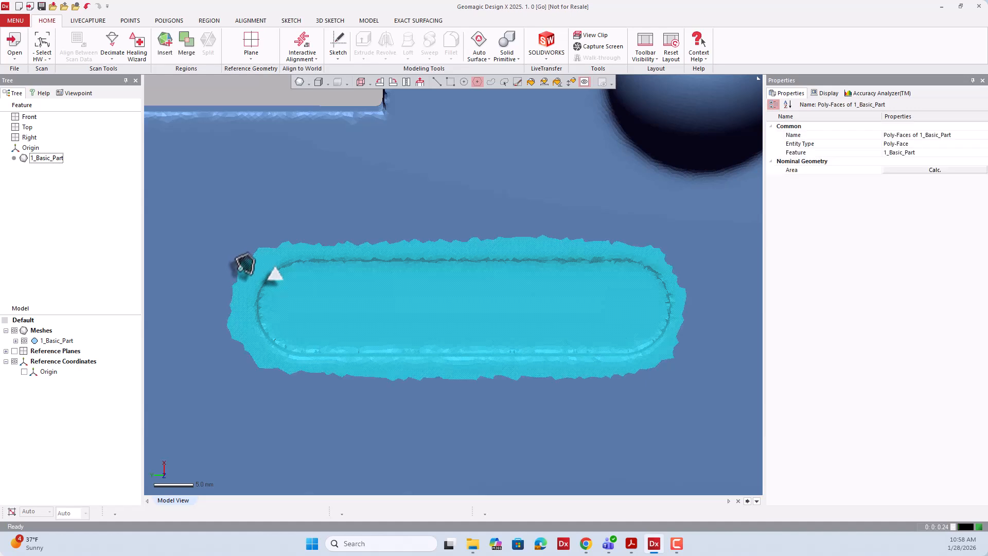
- With freehand selection, select the faces around the countersunk hole, and replace them with a freehand outline around the dome
scroll(242, 266, down, 3)
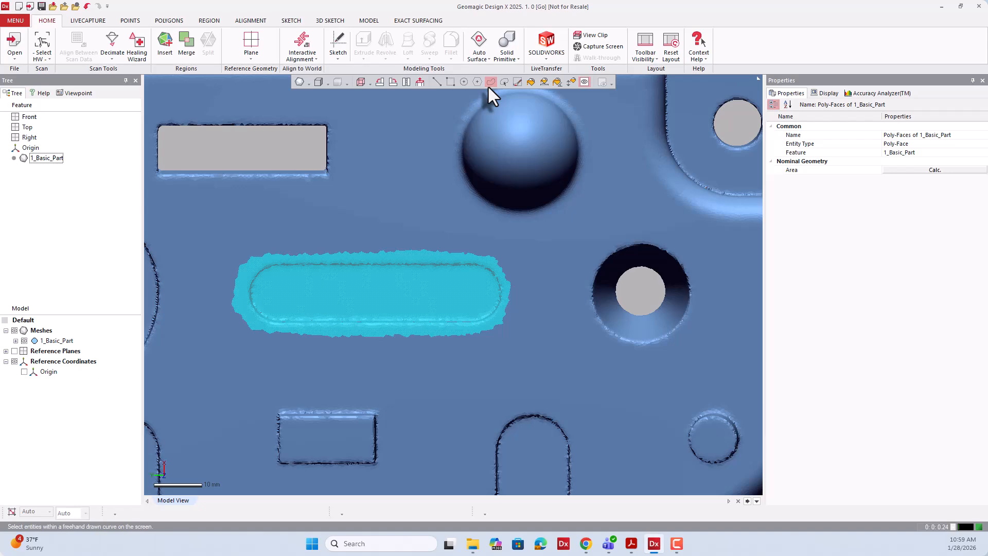
mouse_move(625, 231)
mouse_down()
mouse_move(596, 225)
mouse_move(587, 306)
mouse_move(641, 360)
mouse_move(710, 322)
mouse_move(696, 246)
mouse_move(665, 220)
mouse_up()
scroll(489, 280, down, 3)
scroll(630, 254, up, 3)
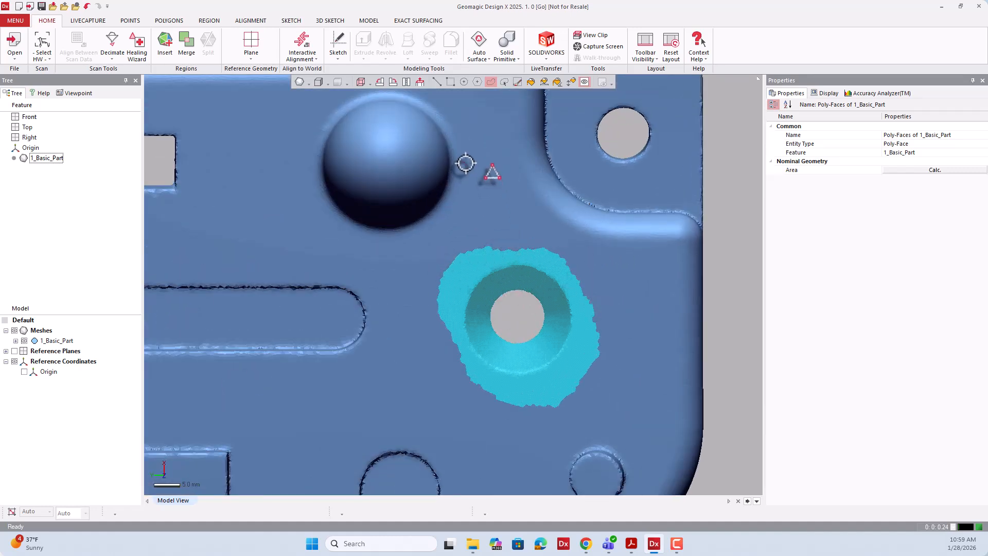
mouse_move(461, 154)
mouse_down()
mouse_move(455, 123)
mouse_move(424, 101)
mouse_move(379, 93)
mouse_move(321, 121)
mouse_move(323, 189)
mouse_move(371, 231)
mouse_move(448, 229)
mouse_move(460, 186)
mouse_move(469, 203)
mouse_up()
scroll(466, 232, down, 3)
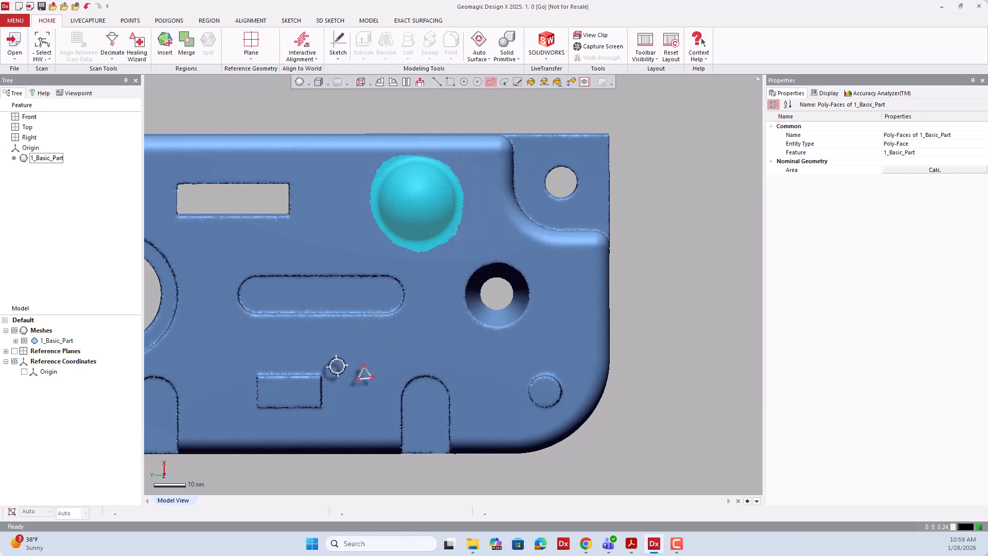
- With freehand selection, replace the dome selection by outlining the rectangular boss and its surrounding mesh faces
mouse_move(278, 350)
mouse_down()
mouse_move(232, 382)
mouse_move(264, 426)
mouse_move(340, 409)
mouse_up()
scroll(287, 408, down, 2)
scroll(294, 408, up, 5)
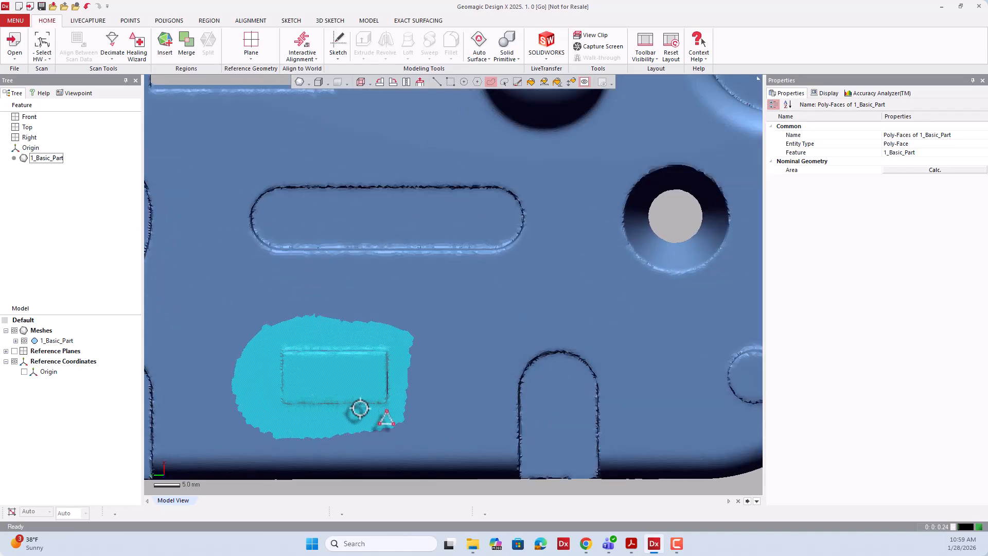
- Examine the rectangular boss from several sides to see which of its side-wall faces the freehand selection picked up
right_drag(360, 407, 361, 197)
right_drag(412, 288, 364, 237)
scroll(291, 264, up, 4)
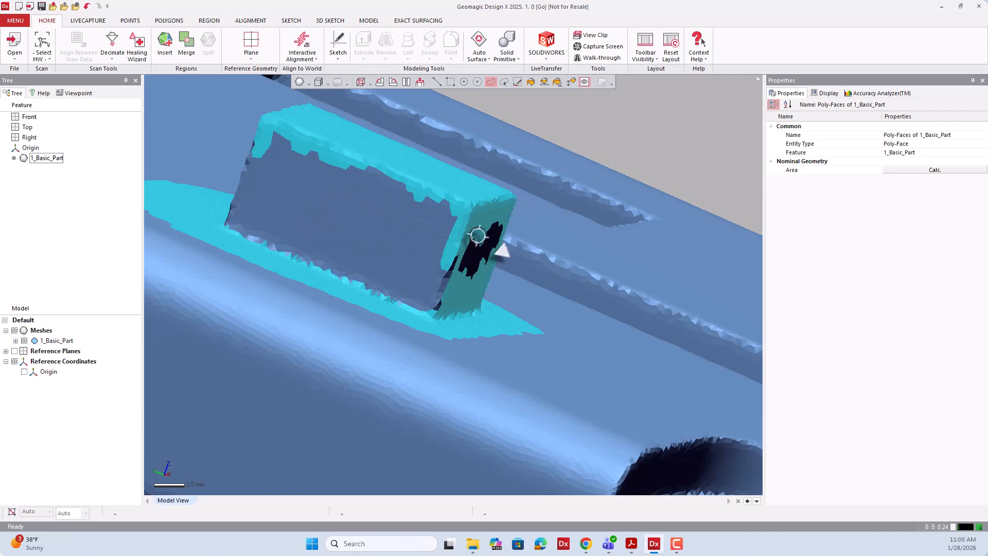
right_drag(474, 237, 296, 252)
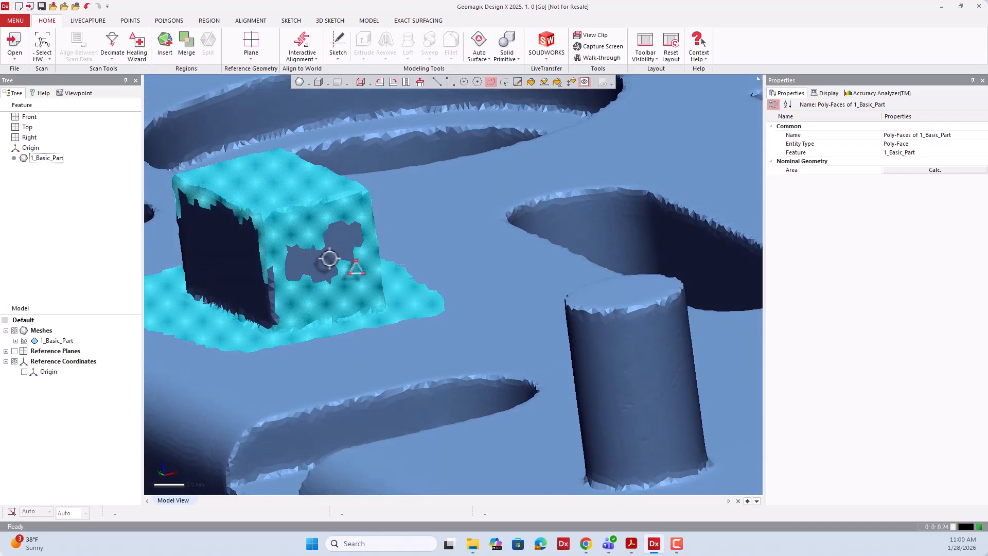
right_drag(378, 260, 330, 247)
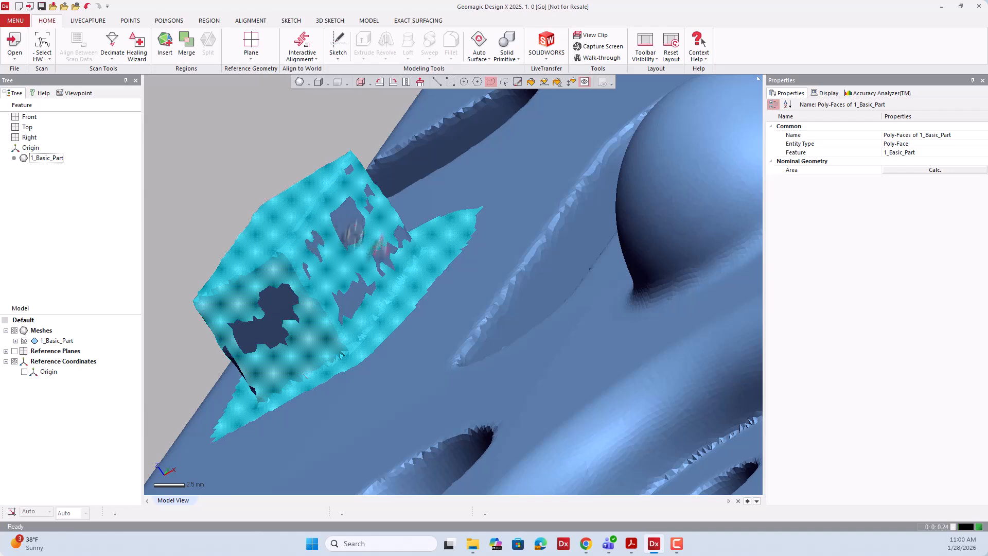
right_drag(296, 332, 453, 321)
scroll(475, 278, down, 2)
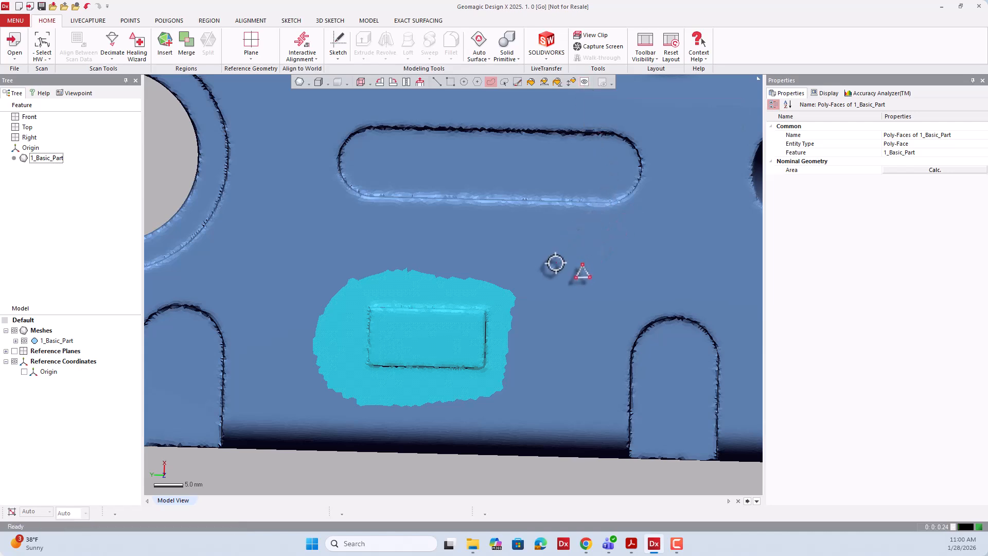
scroll(501, 286, down, 3)
scroll(526, 282, down, 3)
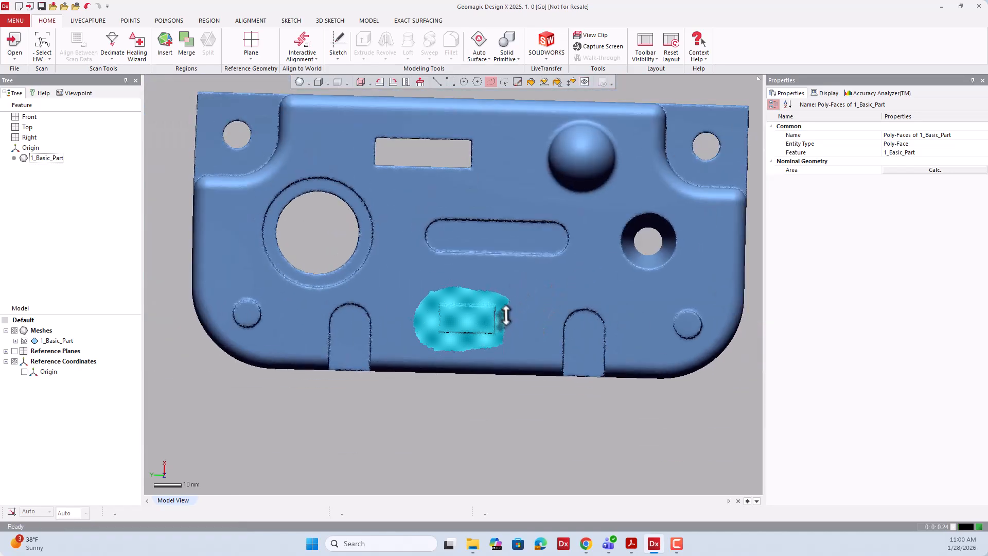
- Select faces with a freehand stroke over the upper part of the rectangular boss, and replace them with a freehand outline around the slot
mouse_move(514, 297)
mouse_down()
mouse_move(473, 286)
mouse_move(415, 321)
mouse_up()
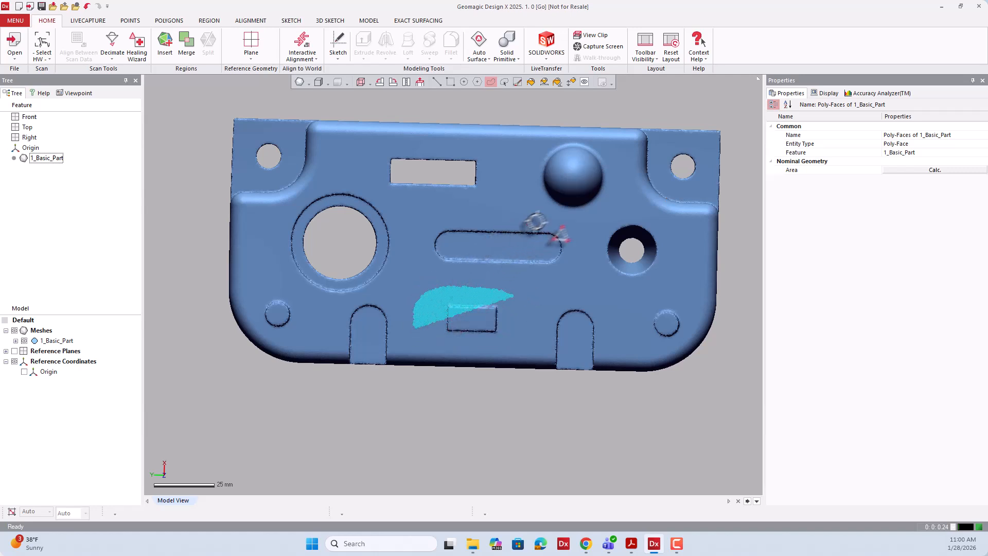
mouse_move(539, 218)
mouse_down()
mouse_move(452, 212)
mouse_move(415, 248)
mouse_move(528, 272)
mouse_move(567, 260)
mouse_up()
drag(571, 222, 568, 226)
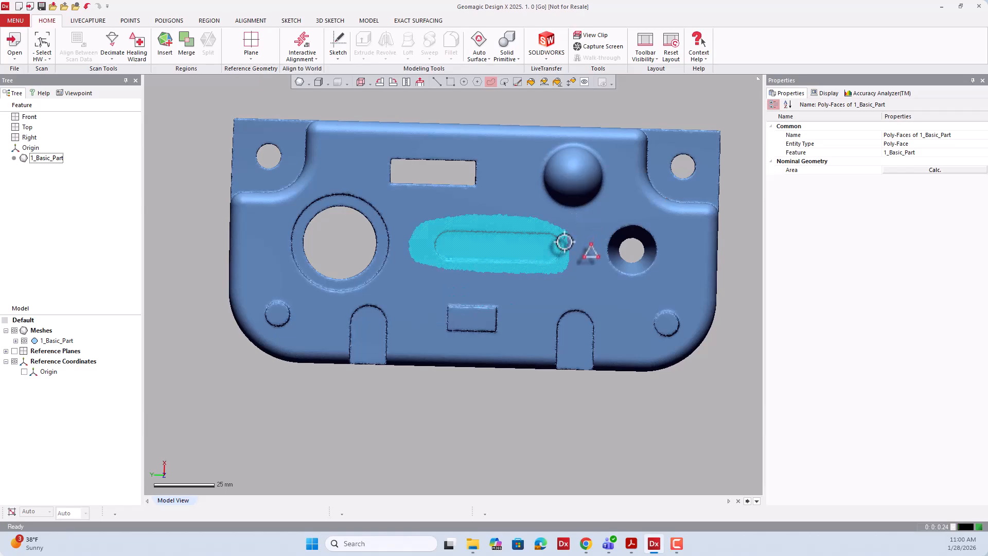
- Inspect the slot selection on the front and back, draw freehand outlines over the back face from an edge-on view, and clear the selection
scroll(505, 260, up, 5)
right_drag(496, 271, 507, 240)
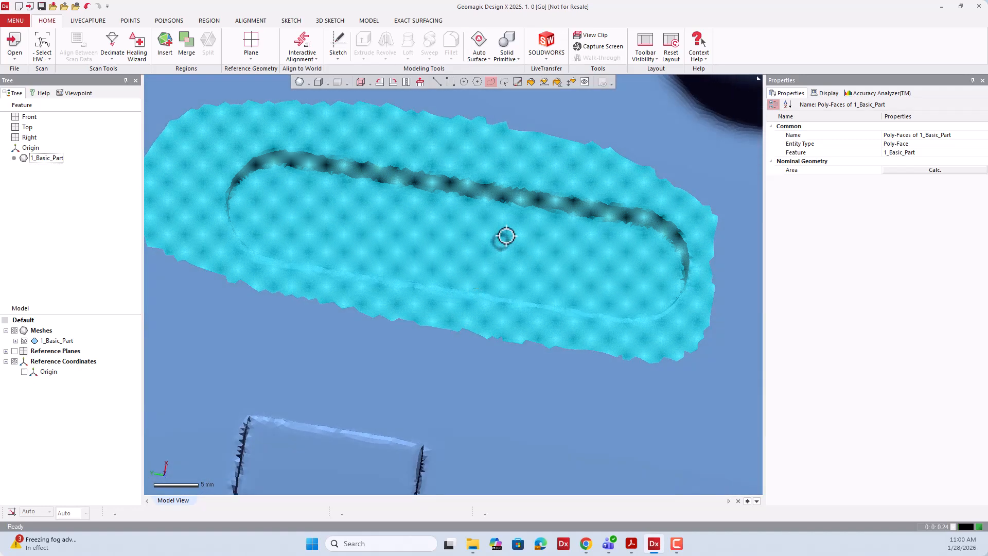
scroll(486, 232, down, 10)
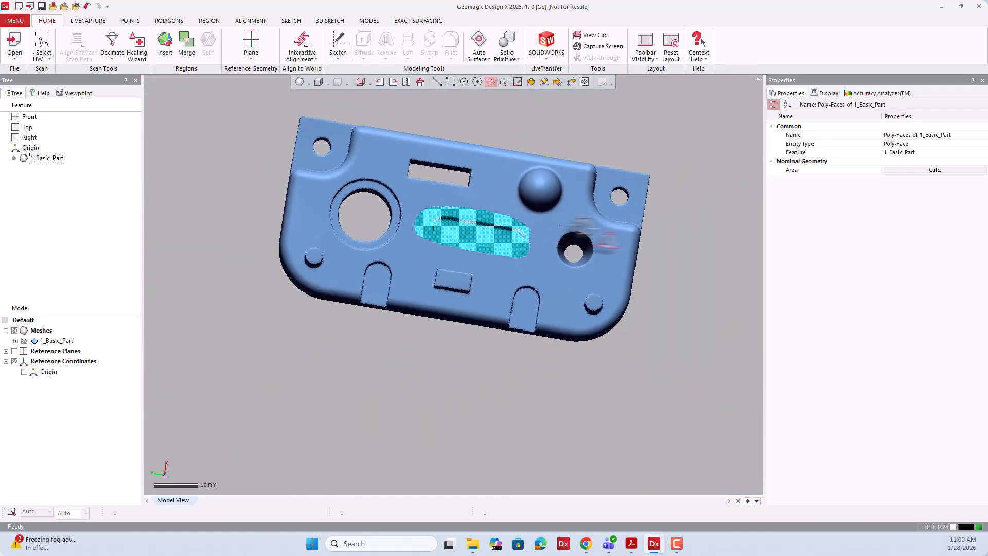
right_drag(636, 214, 442, 298)
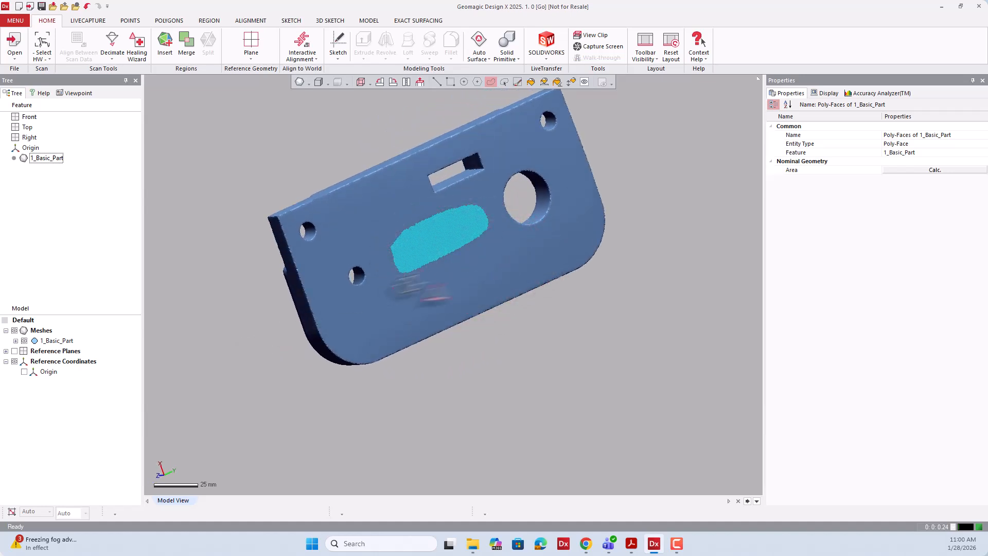
right_drag(420, 292, 483, 187)
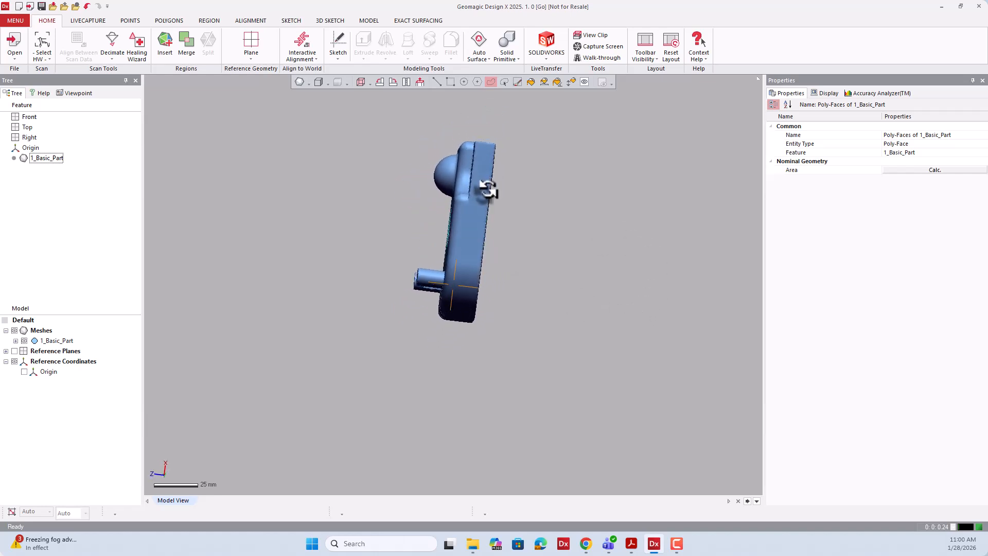
mouse_move(552, 184)
mouse_down()
mouse_move(522, 152)
mouse_move(487, 144)
mouse_up()
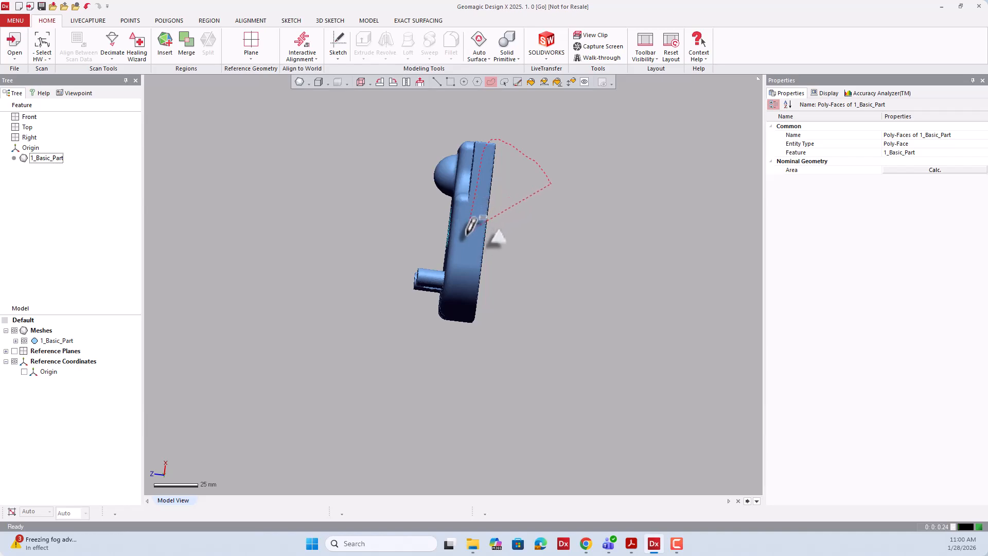
mouse_move(465, 276)
mouse_down()
mouse_move(530, 334)
mouse_move(553, 336)
mouse_up()
mouse_move(579, 324)
right_down()
mouse_move(327, 264)
mouse_move(369, 273)
right_up()
right_drag(453, 284, 496, 255)
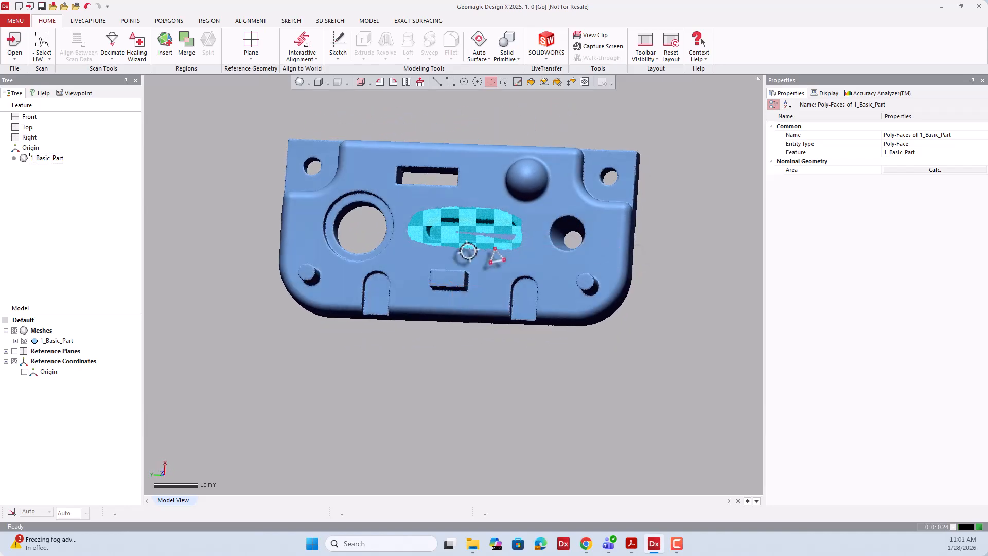
key(Escape)
- With rectangle selection and Visible Only off, select the rectangular boss with all its side walls and surrounding faces
scroll(469, 202, up, 5)
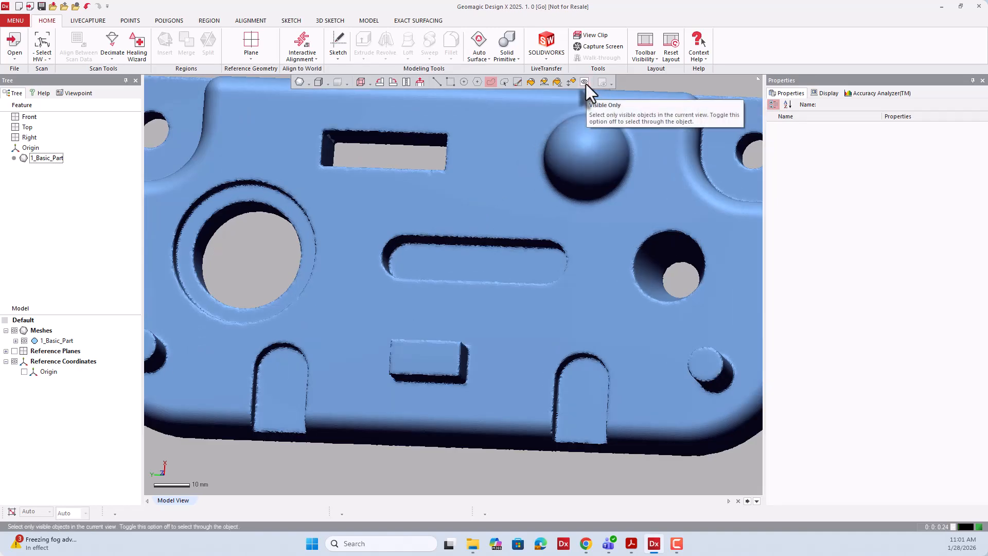
right_drag(481, 240, 535, 232)
scroll(504, 215, down, 3)
right_drag(470, 199, 434, 154)
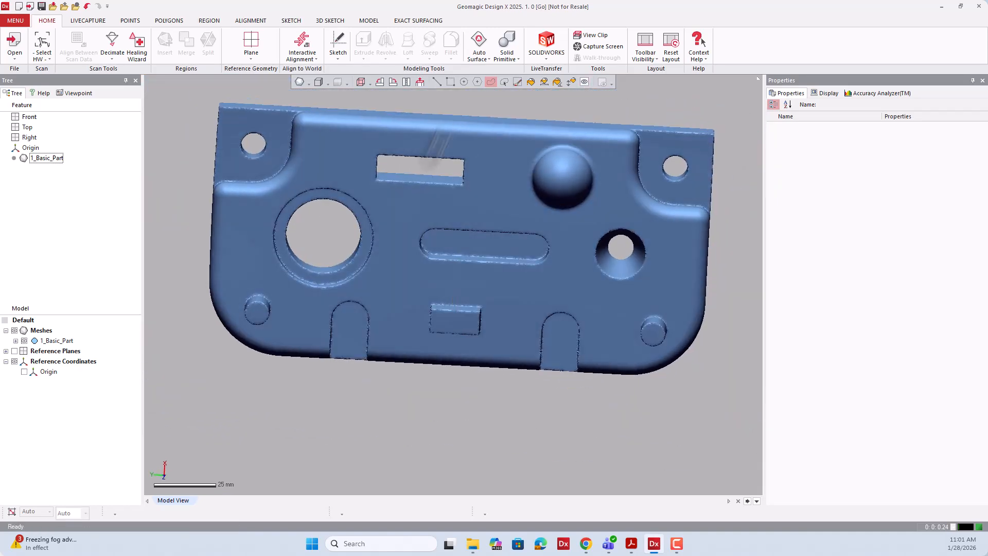
click(451, 83)
right_drag(520, 236, 521, 218)
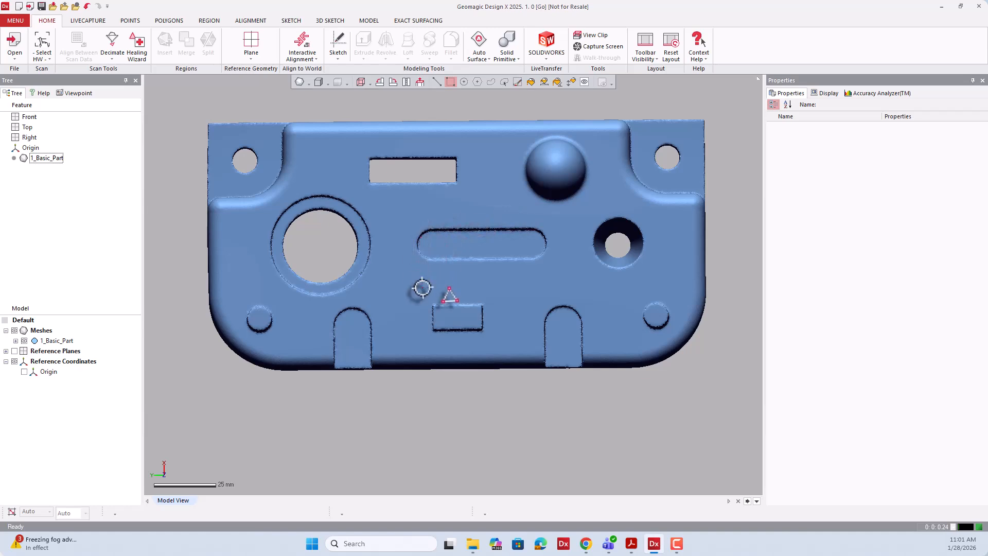
drag(419, 287, 505, 345)
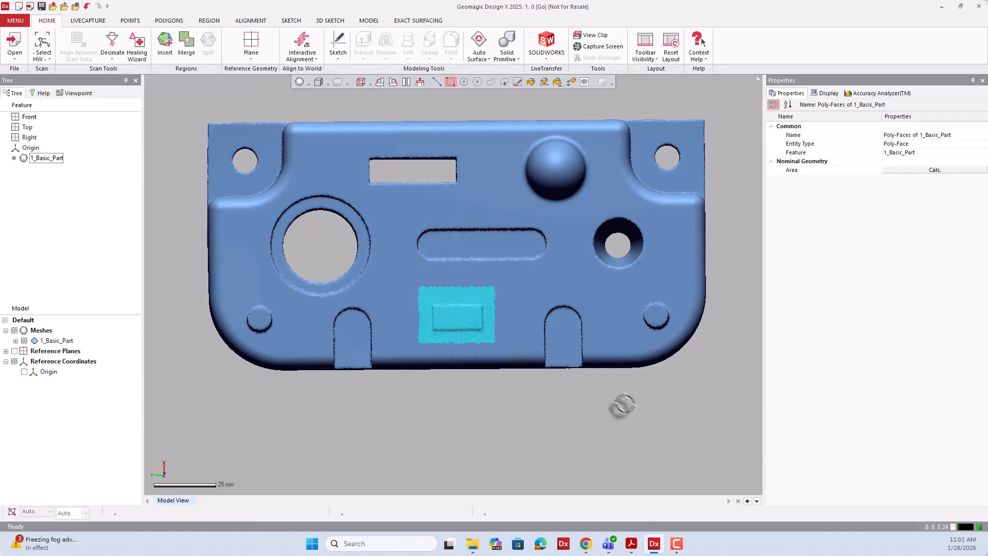
right_drag(622, 404, 566, 360)
right_drag(355, 242, 549, 348)
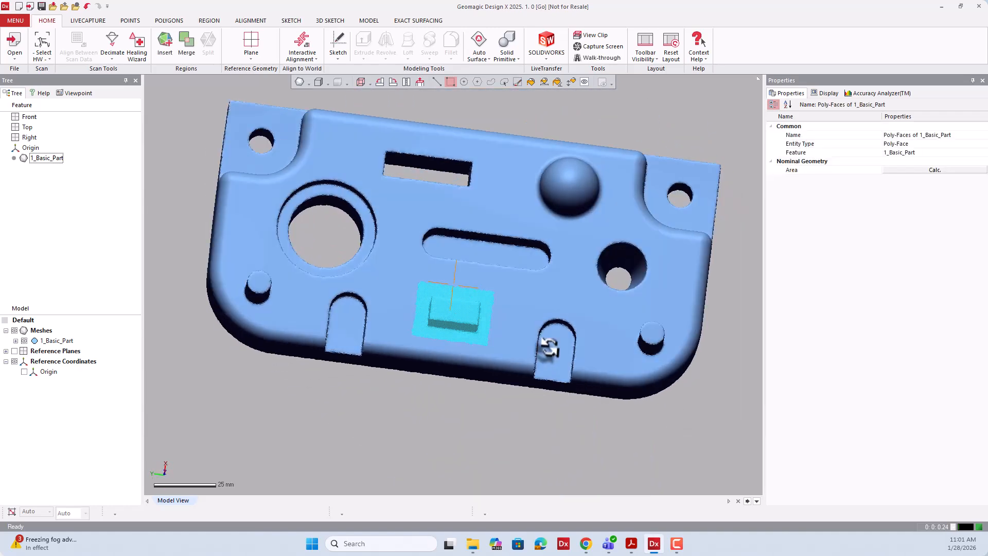
- With Visible Only on, select the rectangular boss by rectangle, add its missed side faces from a tilted view, and clear the selection
key(Escape)
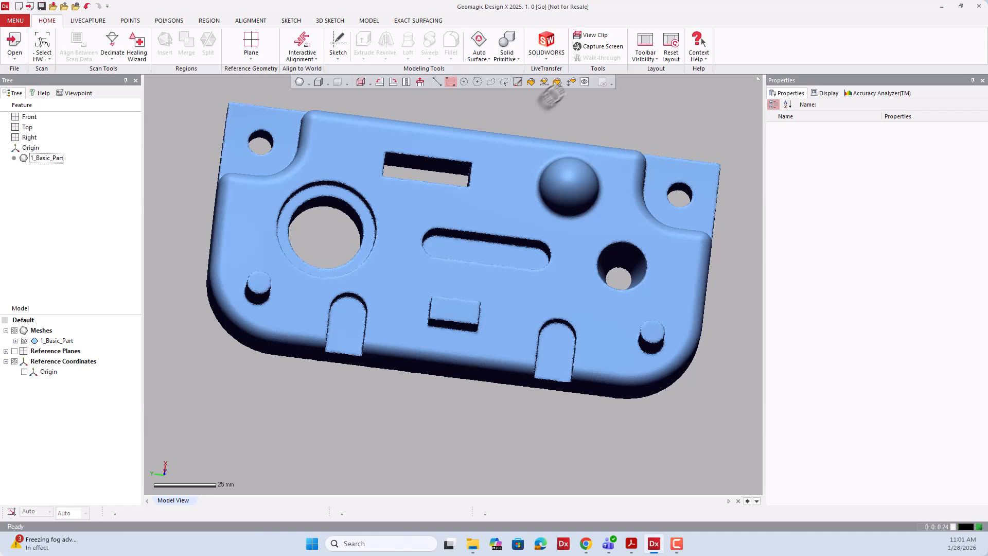
click(584, 81)
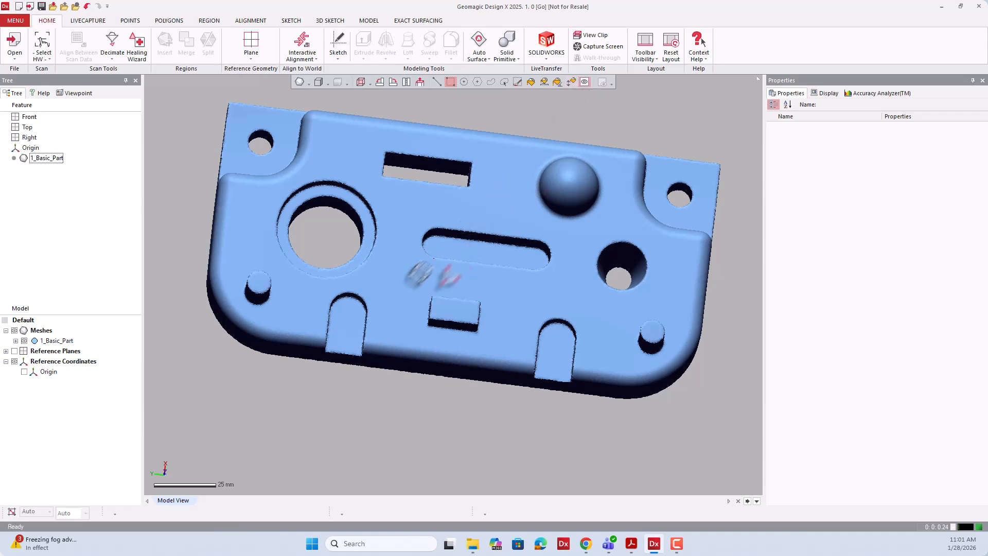
click(497, 332)
mouse_move(453, 229)
right_down()
mouse_move(453, 353)
mouse_move(466, 252)
mouse_move(453, 353)
right_up()
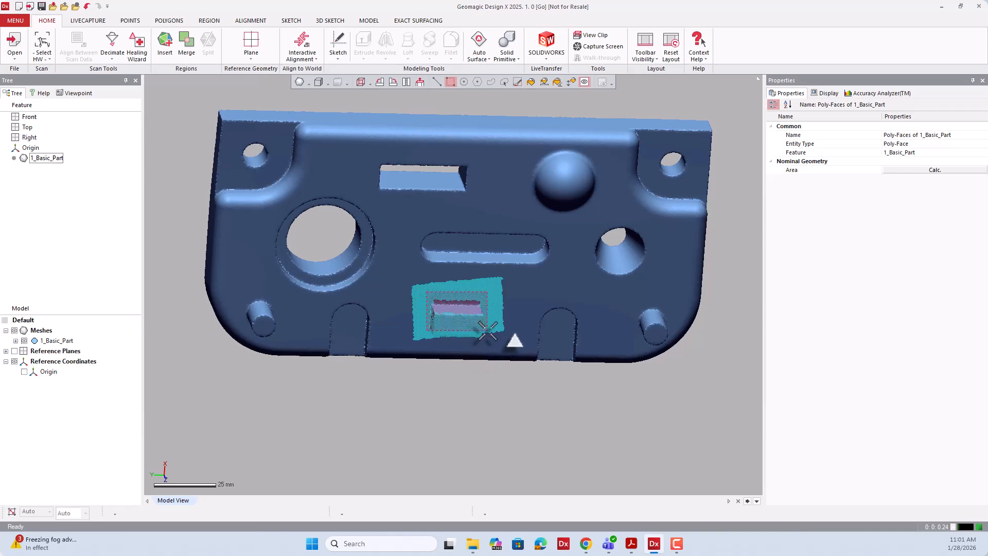
shift+drag(489, 331, 489, 330)
right_drag(500, 353, 465, 170)
right_drag(453, 206, 514, 332)
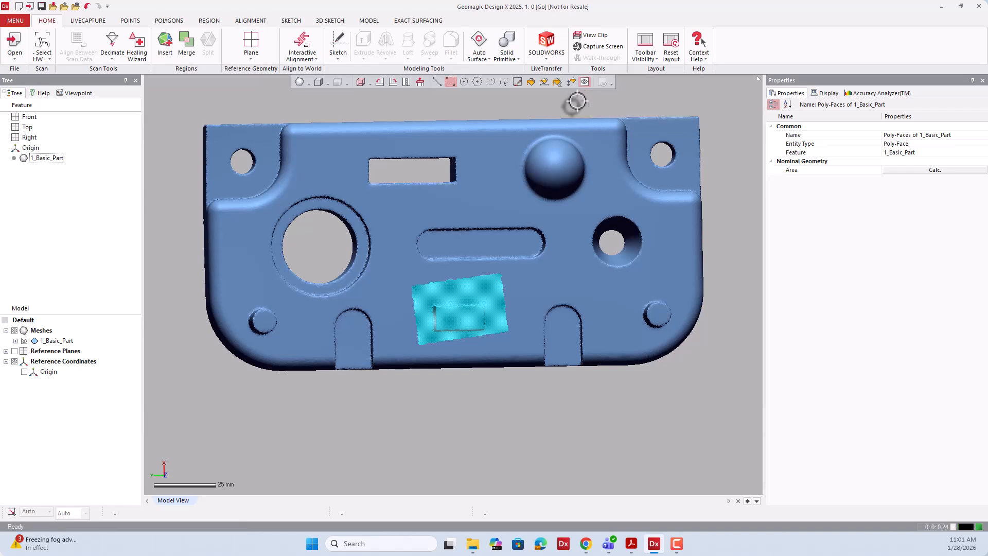
click(583, 130)
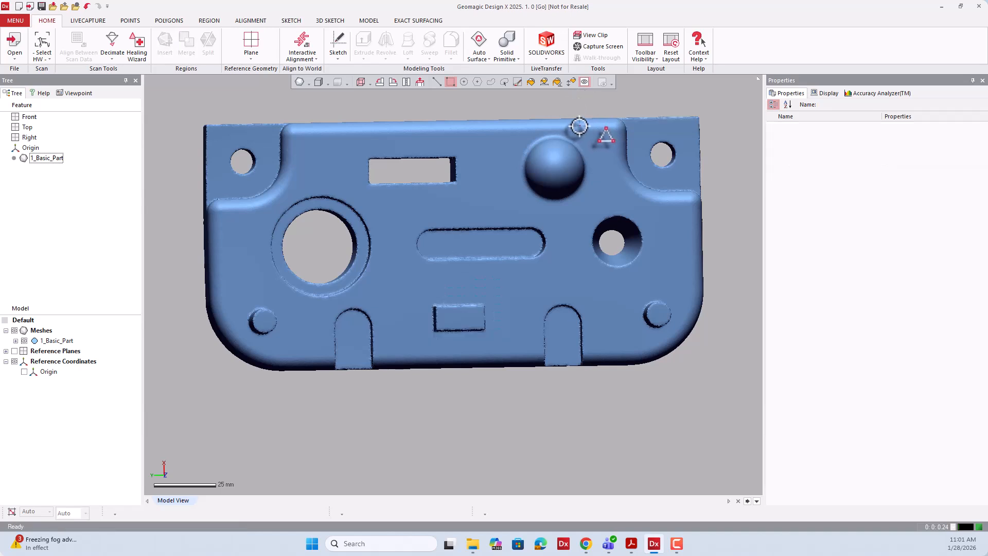
- With Paint Brush selection, paint over the mesh faces along the floor of the slot
click(518, 82)
scroll(442, 211, up, 5)
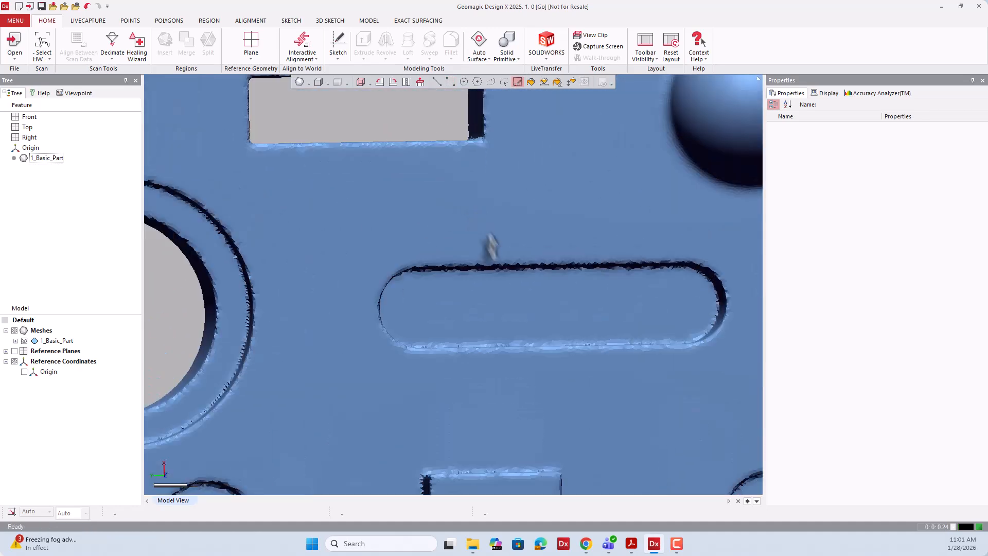
mouse_move(506, 305)
mouse_down()
mouse_move(447, 315)
mouse_move(420, 308)
mouse_move(520, 317)
mouse_move(498, 316)
mouse_move(641, 302)
mouse_move(659, 314)
mouse_move(687, 308)
mouse_move(595, 315)
mouse_up()
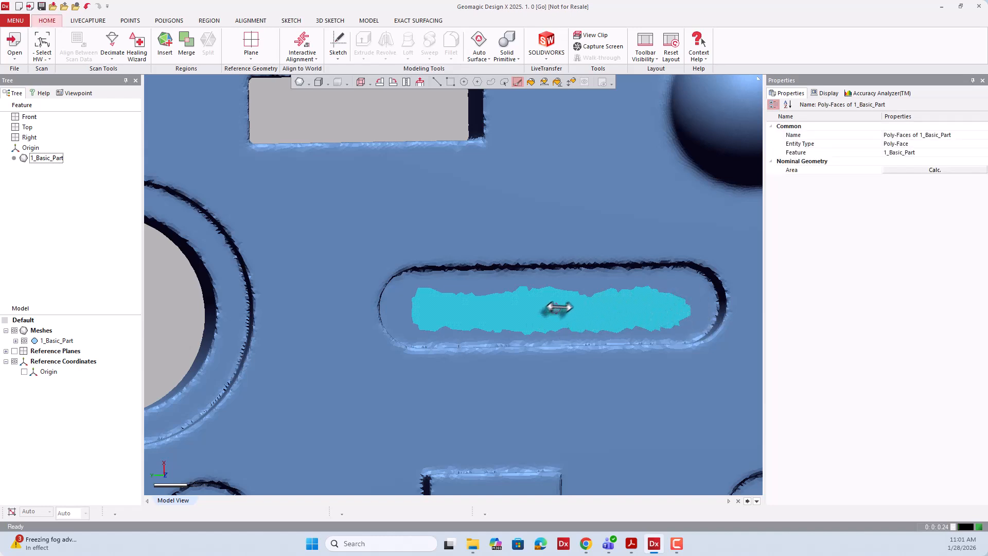
- Enlarge the selection brush and paint over the whole slot and the mesh faces around and below it
mouse_move(544, 314)
alt+mouse_down()
mouse_move(611, 287)
mouse_move(655, 242)
mouse_move(563, 303)
alt+mouse_up()
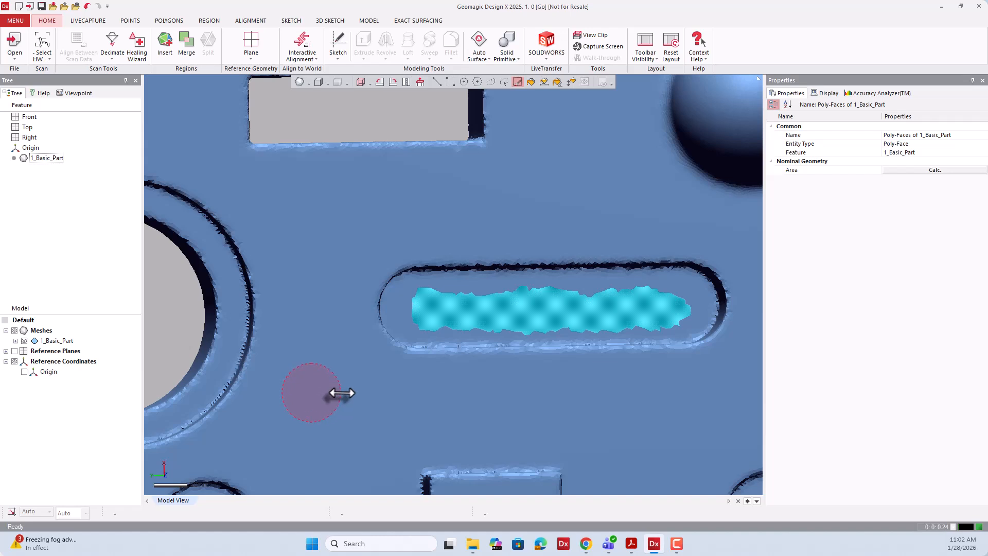
mouse_move(342, 393)
mouse_down()
mouse_move(408, 393)
mouse_move(378, 394)
mouse_up()
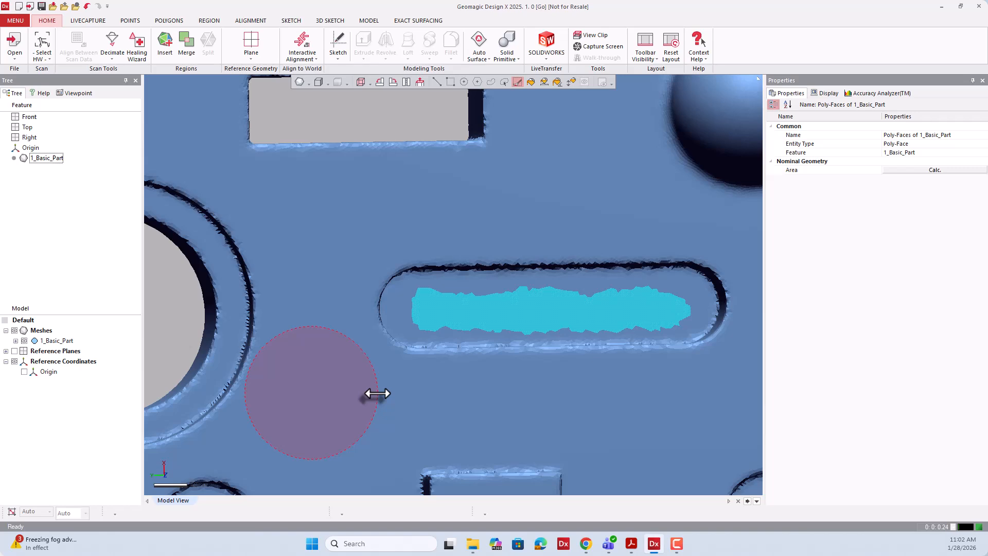
mouse_move(360, 399)
mouse_down()
mouse_move(347, 403)
mouse_move(488, 412)
mouse_move(621, 385)
mouse_move(696, 336)
mouse_move(598, 288)
mouse_move(453, 320)
mouse_up()
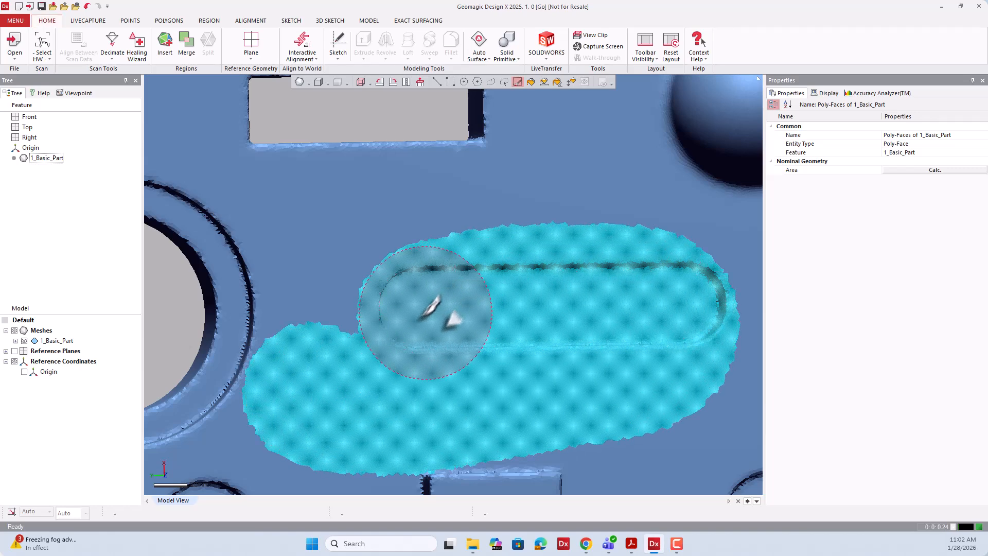
- Enlarge the brush until it covers the dome, and select the dome and its surrounding faces with a single dab
scroll(448, 345, down, 5)
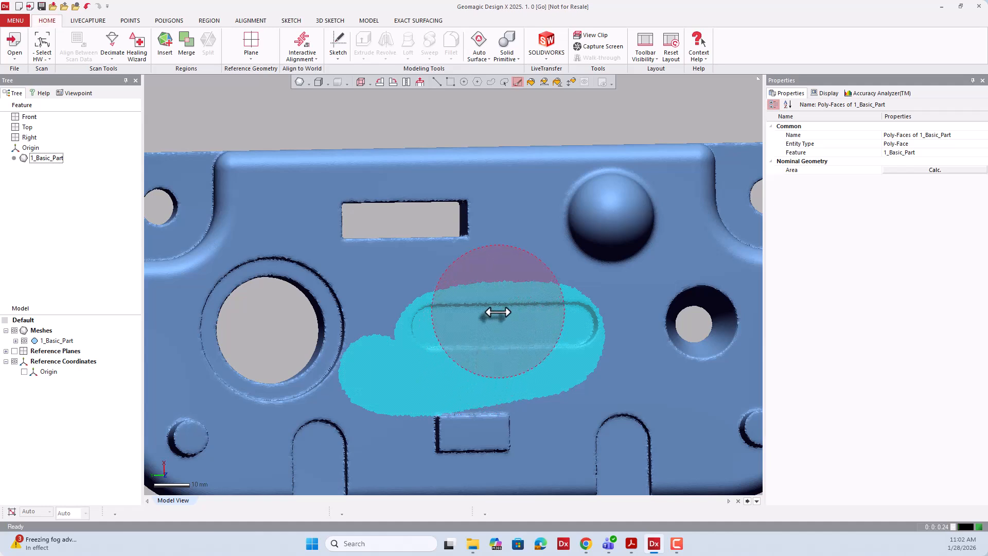
mouse_move(498, 312)
alt+mouse_down()
mouse_move(558, 315)
mouse_move(507, 322)
mouse_move(578, 278)
mouse_move(491, 320)
mouse_move(600, 258)
mouse_move(651, 215)
mouse_move(530, 303)
mouse_move(569, 280)
alt+mouse_up()
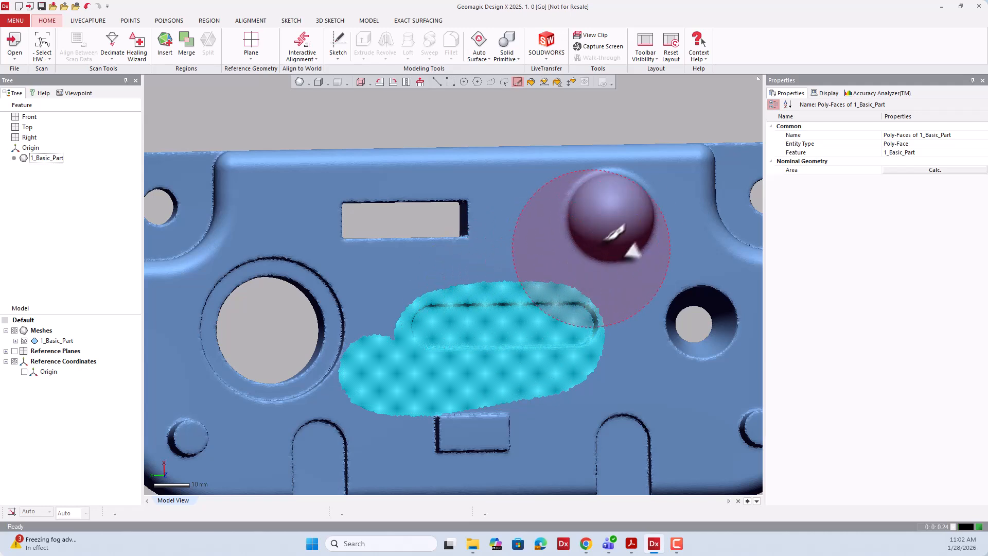
scroll(618, 226, up, 3)
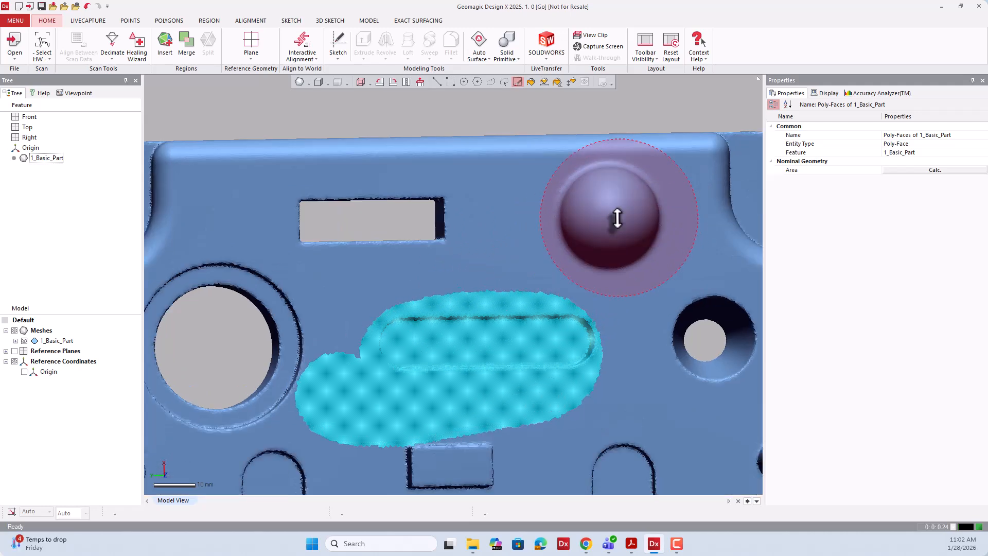
scroll(618, 221, down, 1)
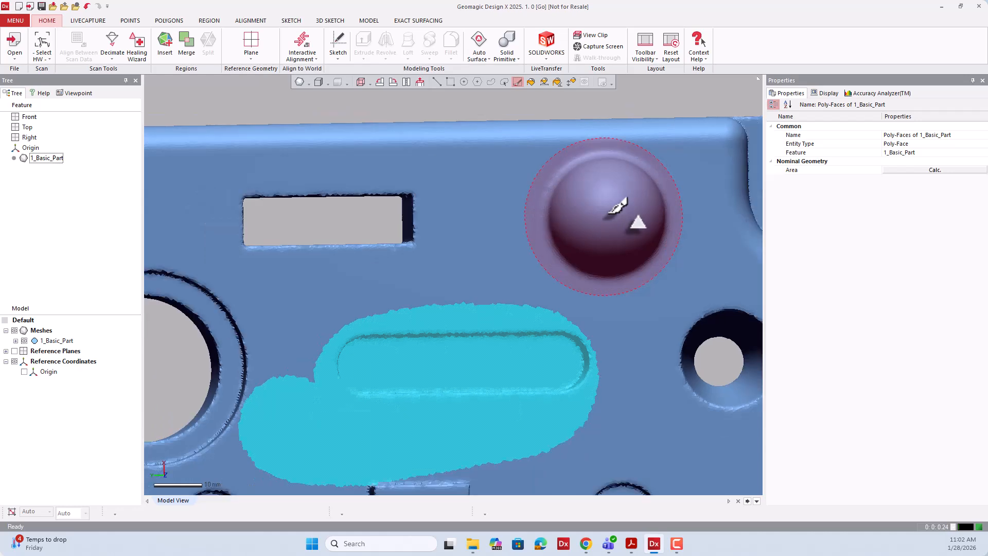
click(636, 226)
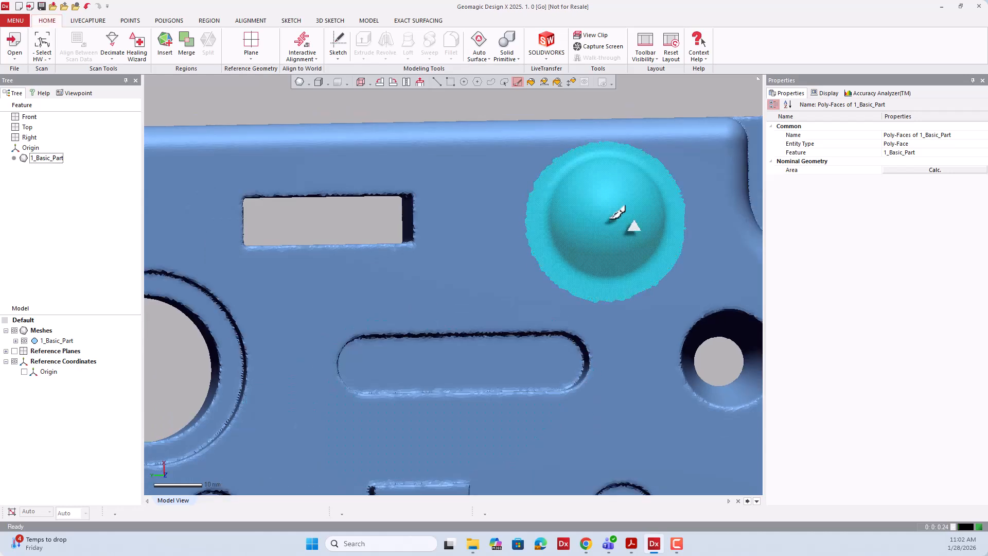
scroll(473, 265, down, 3)
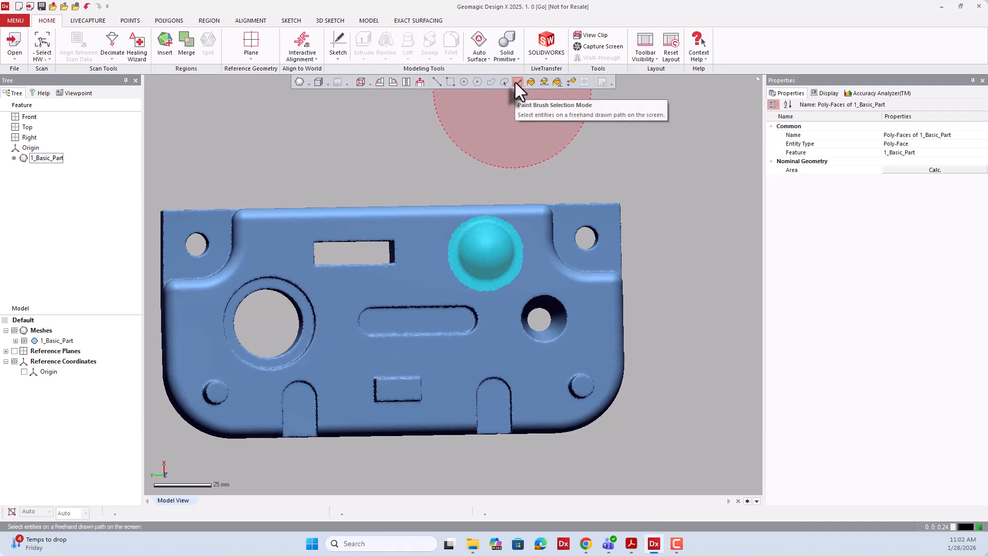
- Clear the dome selection, paint one wide brush stroke from the dome to the large round hole, and deselect all poly-faces
key(Escape)
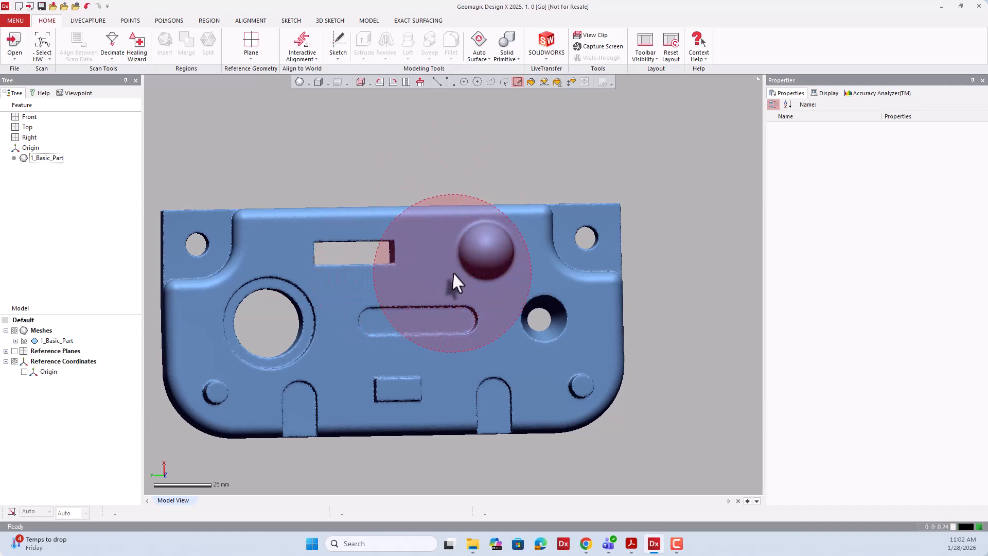
mouse_move(477, 269)
mouse_down()
mouse_move(347, 326)
mouse_move(265, 353)
mouse_move(265, 344)
mouse_up()
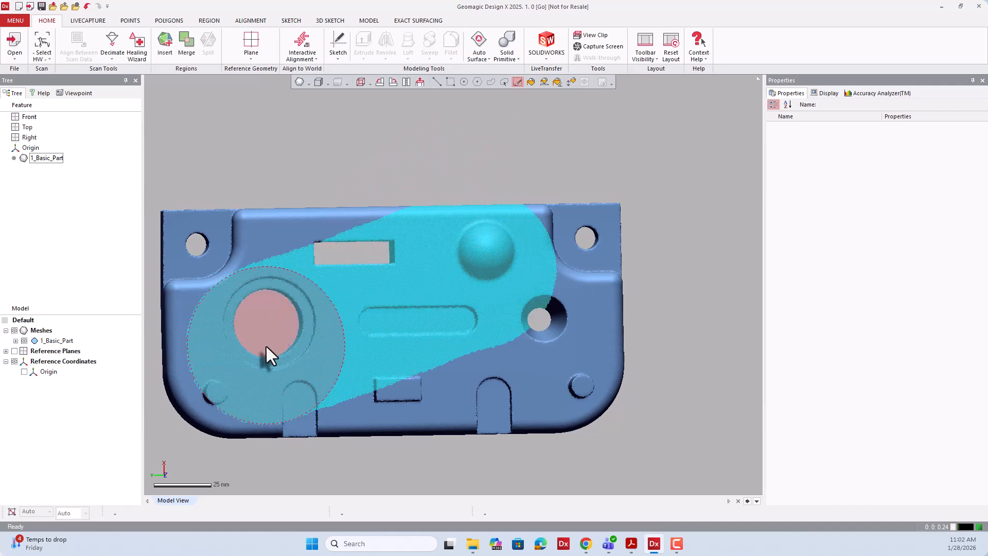
scroll(512, 255, down, 3)
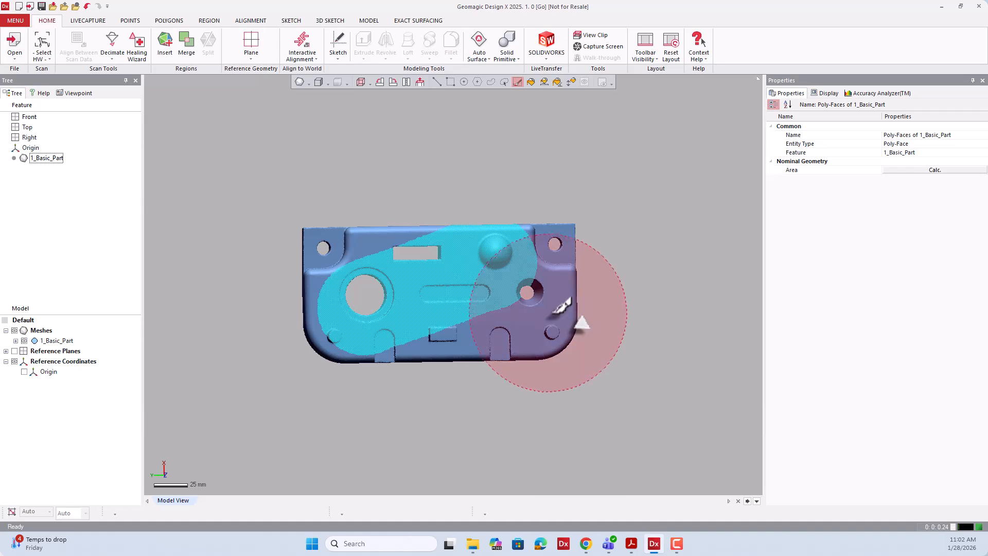
right_click(618, 261)
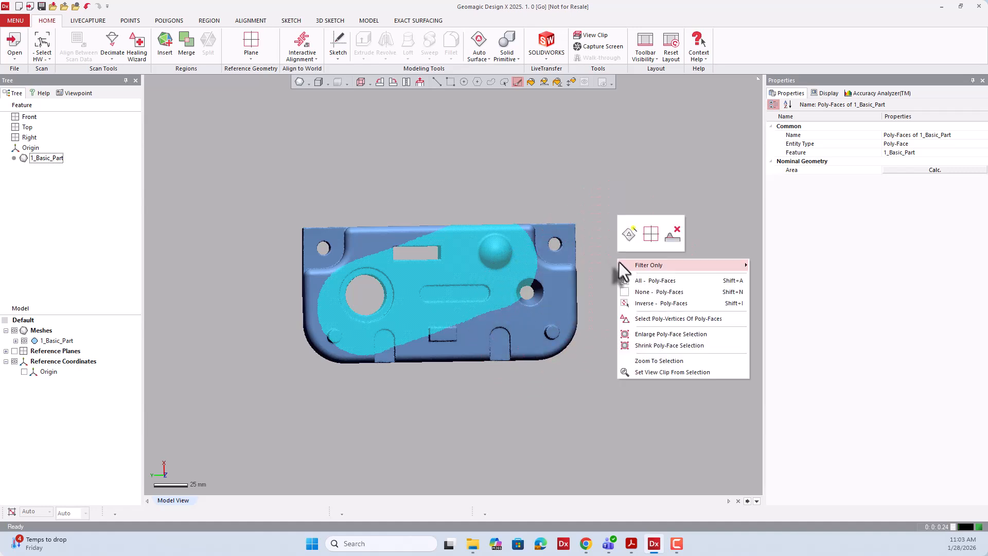
click(653, 295)
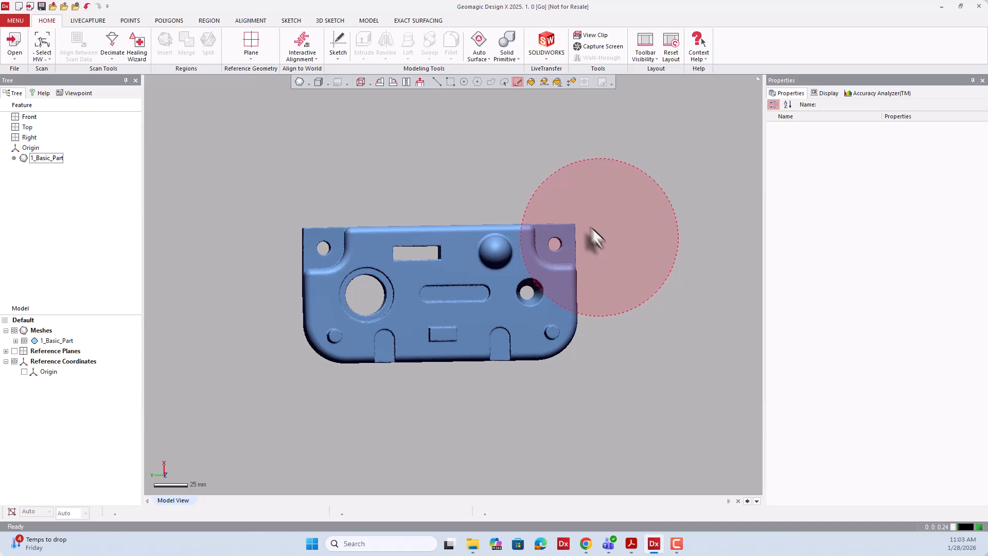
- Paint two diagonal brush strokes and one roughly vertical stroke across the part, clearing the poly-face selection after each one
mouse_move(570, 214)
mouse_down()
mouse_move(392, 336)
mouse_move(427, 303)
mouse_up()
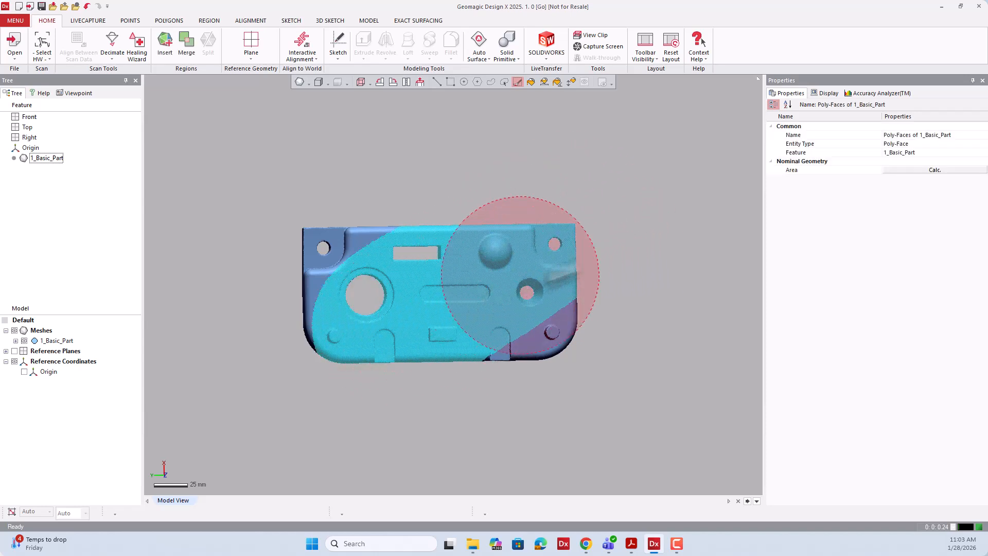
right_click(656, 197)
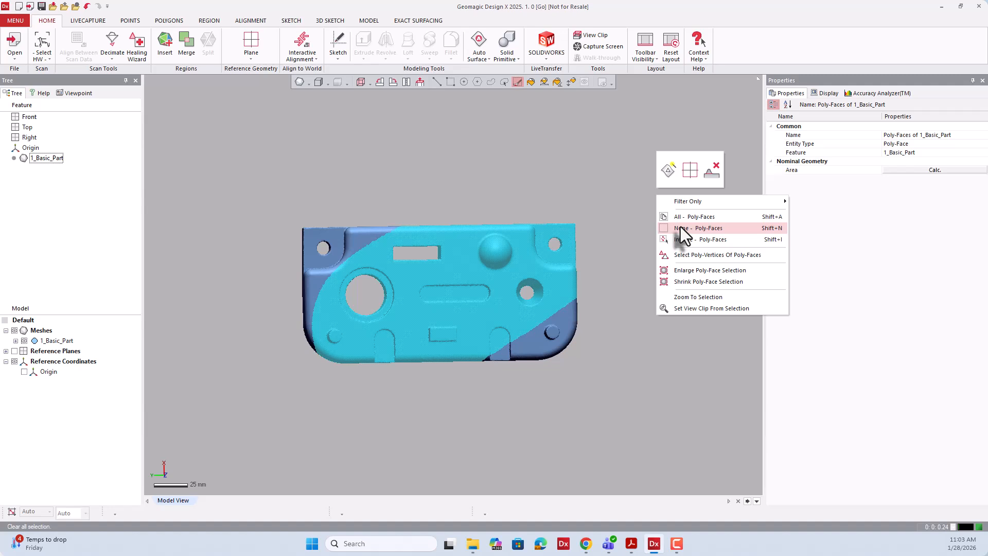
click(680, 228)
mouse_move(640, 236)
mouse_down()
mouse_move(435, 307)
mouse_move(397, 304)
mouse_up()
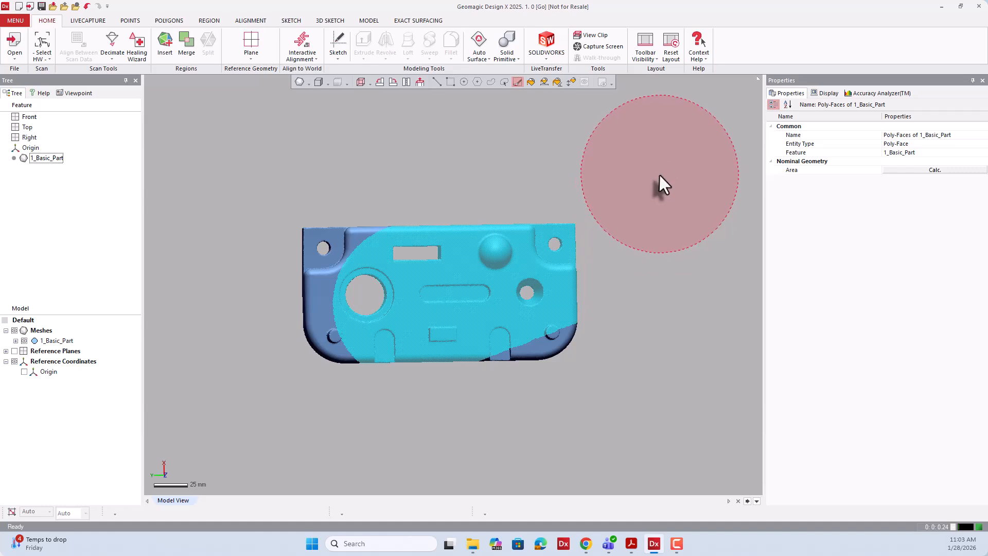
key(Escape)
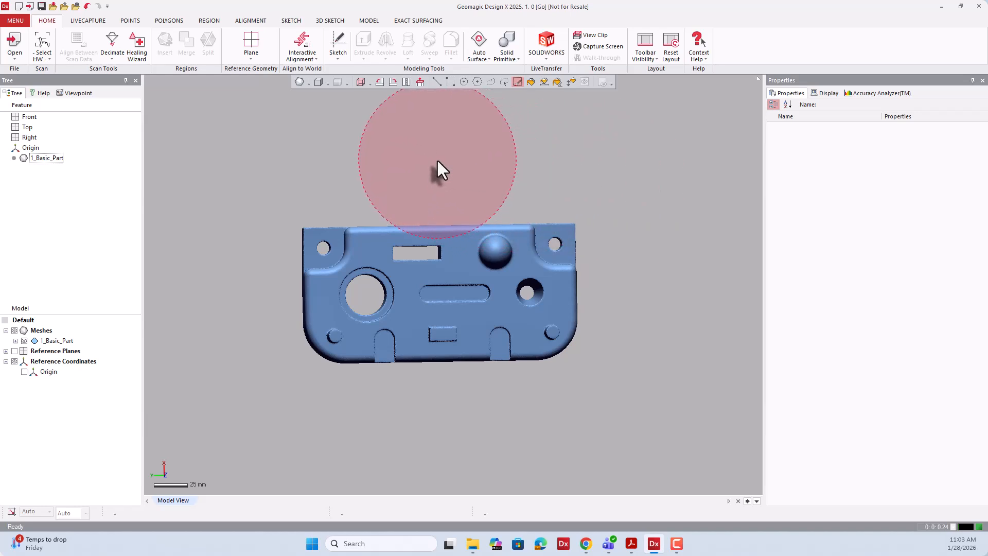
drag(437, 160, 480, 381)
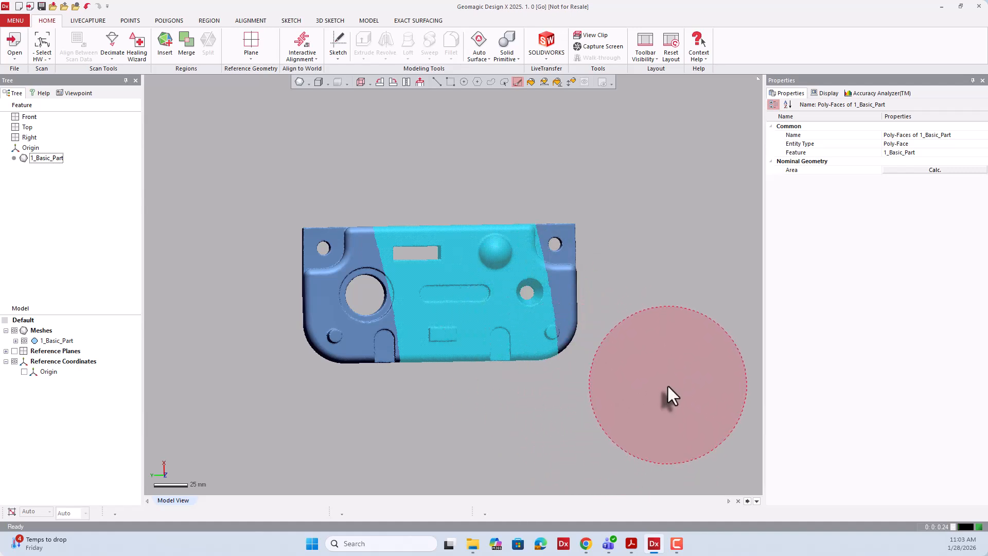
key(Escape)
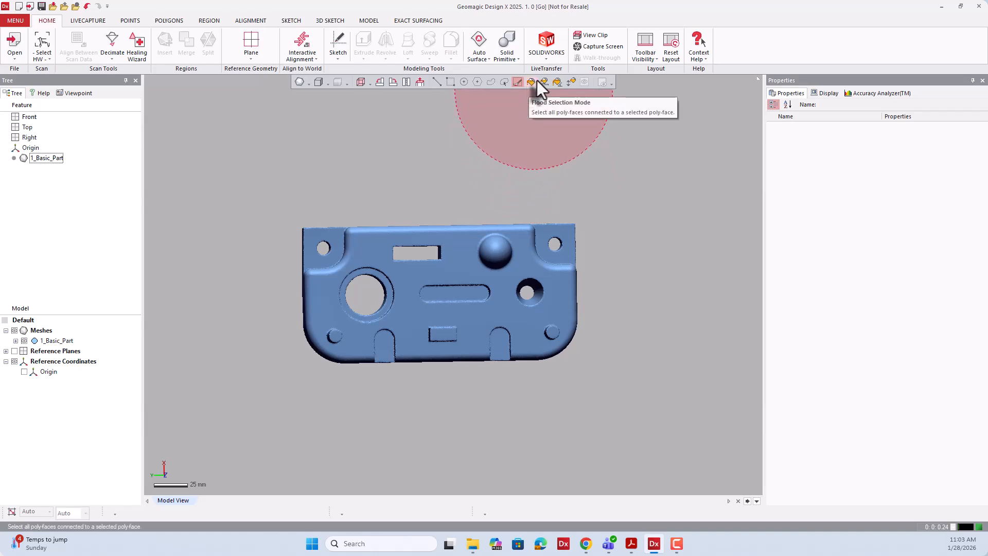
- Switch to Extend To Similar selection and grow a selection from one seed face until it covers the whole slot floor
click(571, 82)
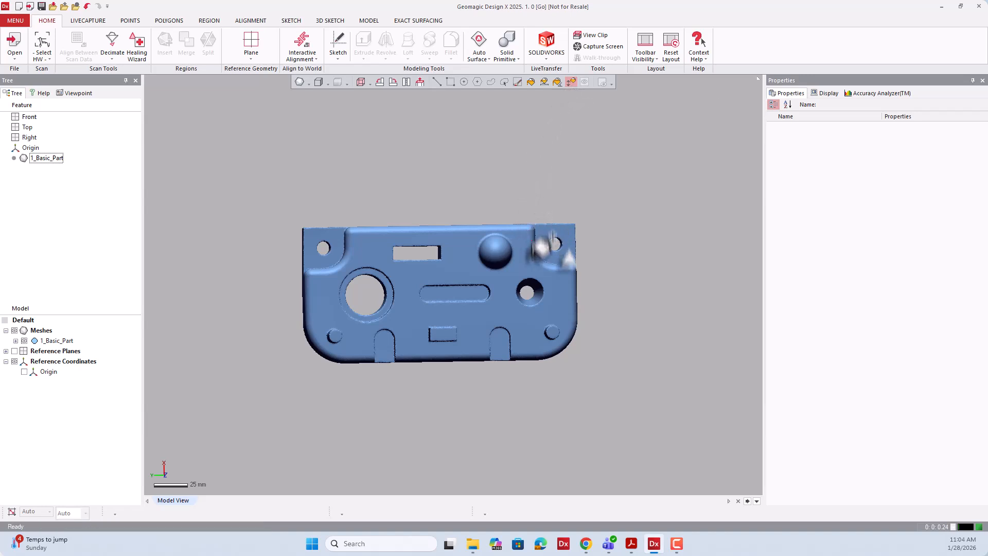
scroll(530, 286, up, 2)
scroll(507, 316, up, 2)
right_drag(506, 319, 527, 252)
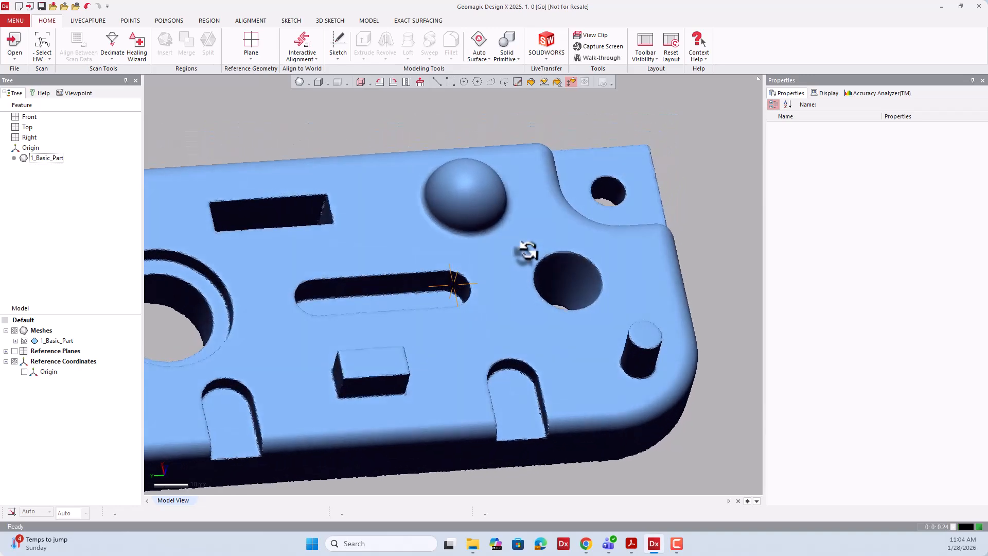
scroll(468, 269, up, 2)
right_drag(448, 324, 492, 368)
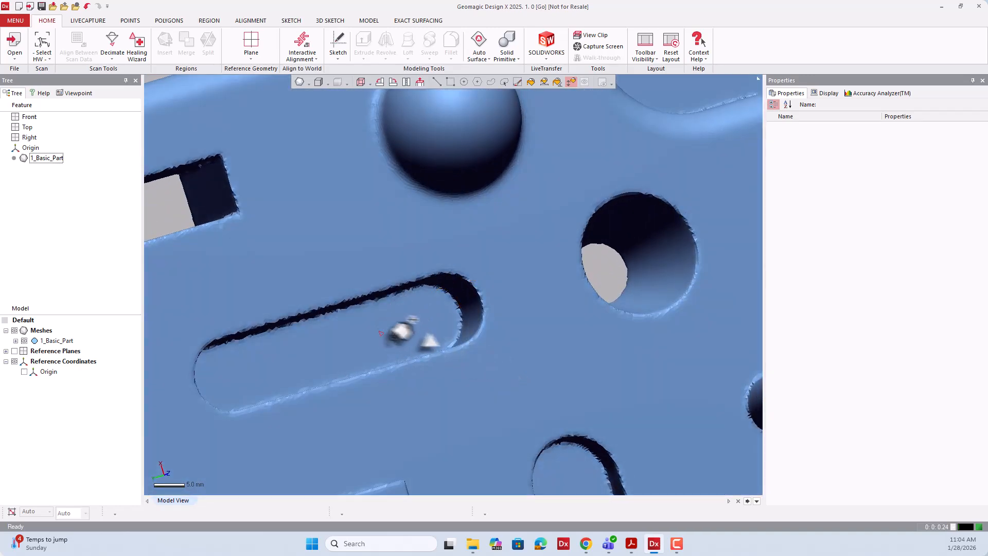
click(264, 367)
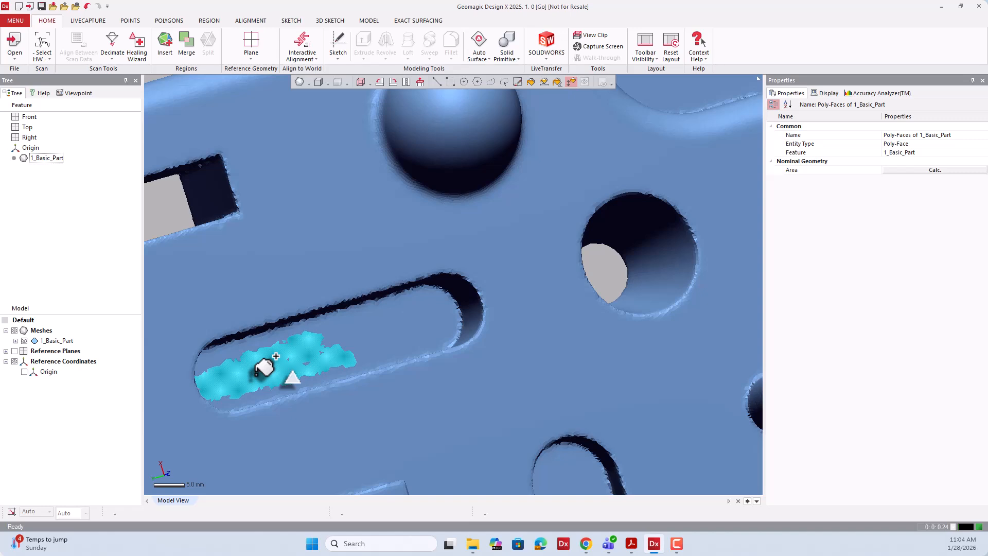
drag(256, 374, 363, 326)
scroll(393, 280, down, 5)
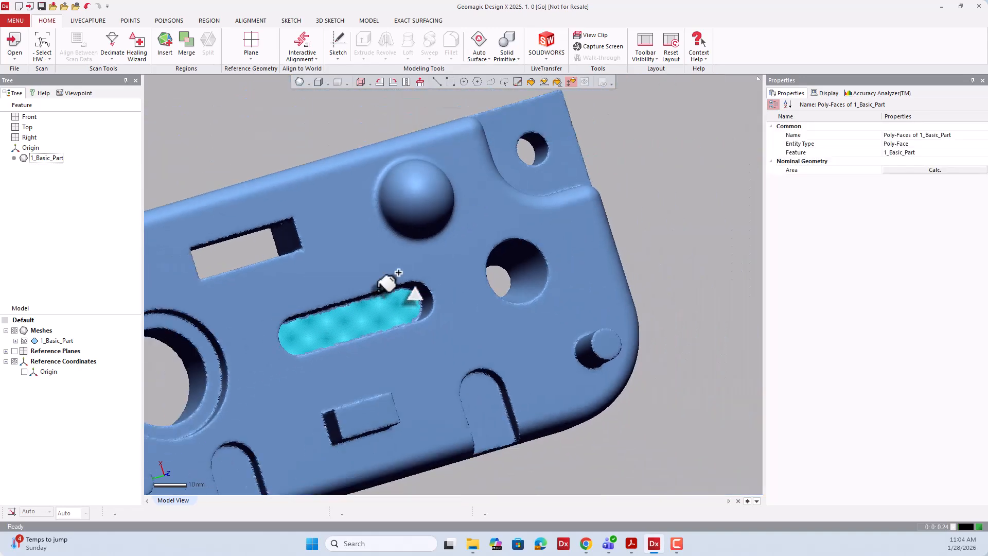
- Extend a similar-face selection over the whole flat front face of the part from a seed point below the slot
click(418, 339)
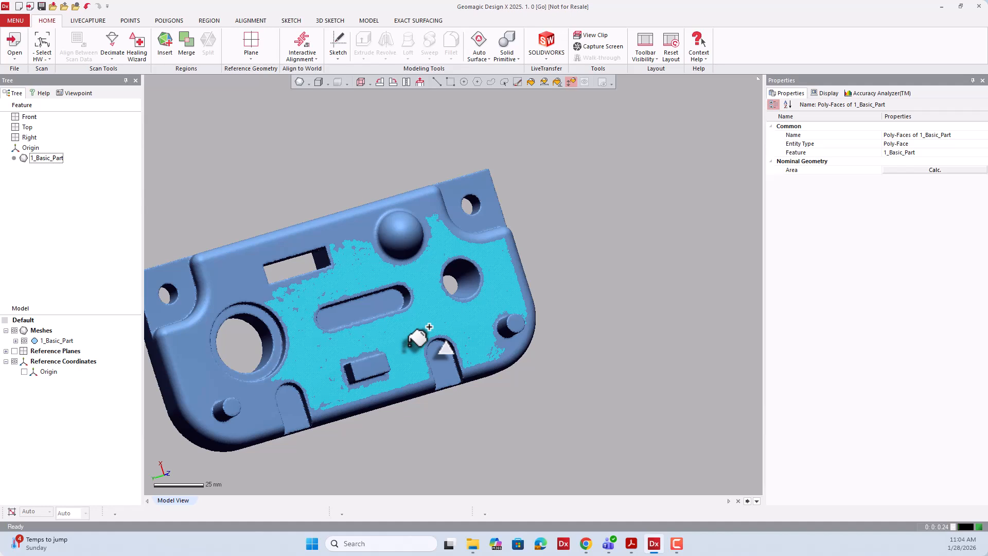
shift+click(417, 336)
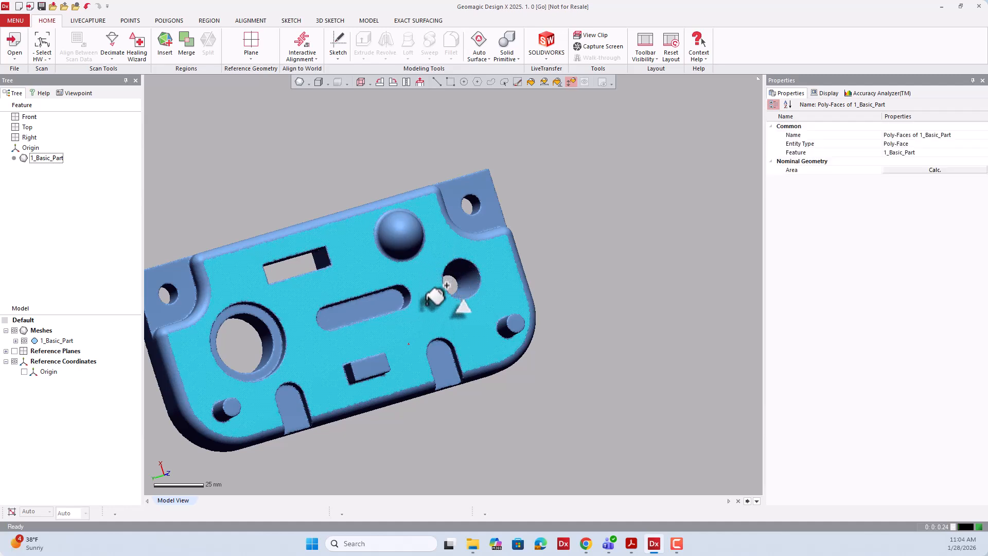
drag(425, 315, 411, 348)
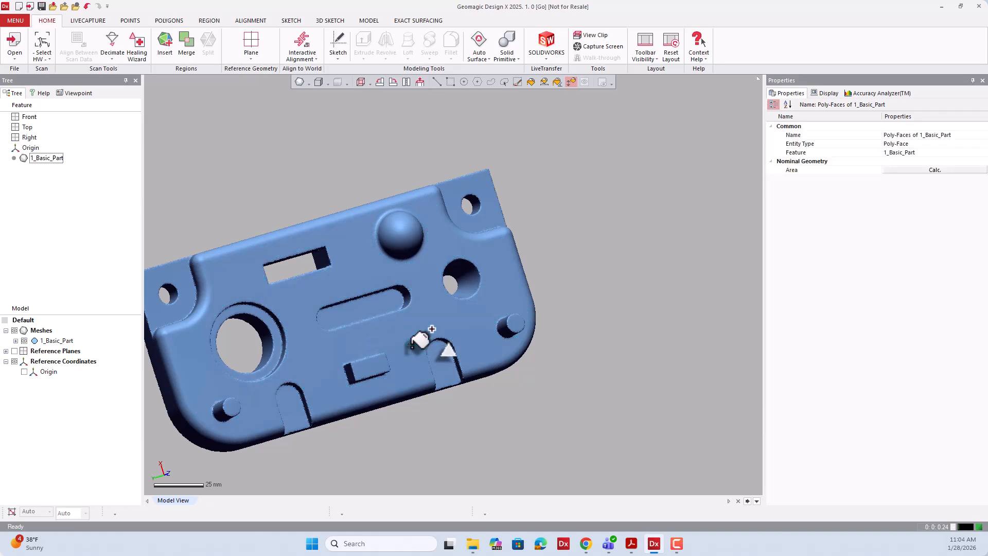
- From the underside, extend a similar-face selection over the whole flat back face, clear it, and repeat it from a different seed point
right_drag(437, 394, 543, 198)
click(400, 275)
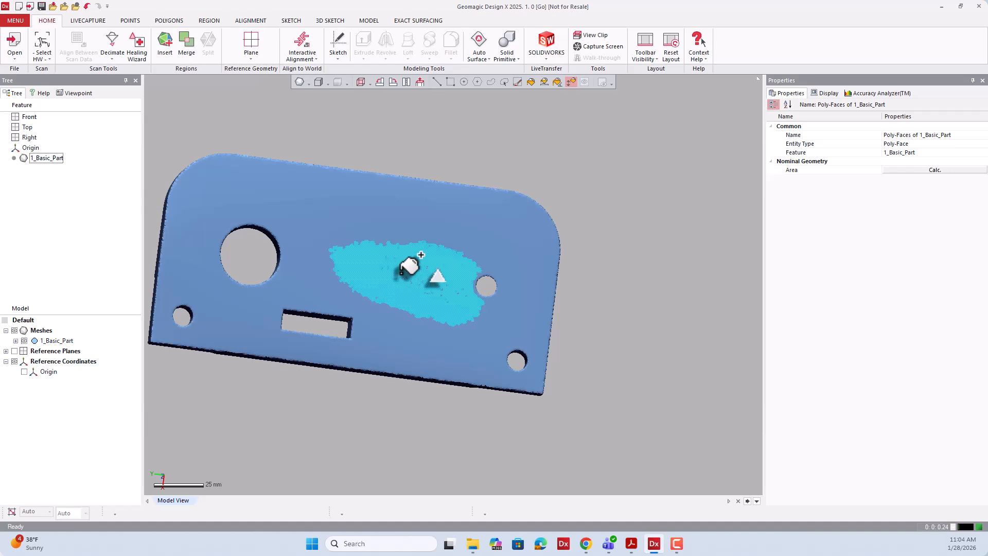
click(402, 272)
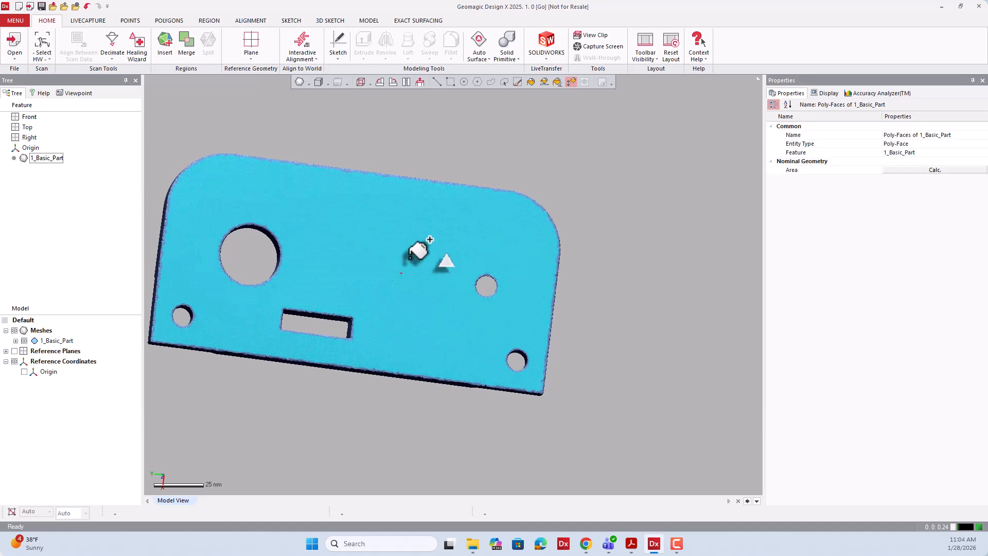
key(Escape)
click(407, 311)
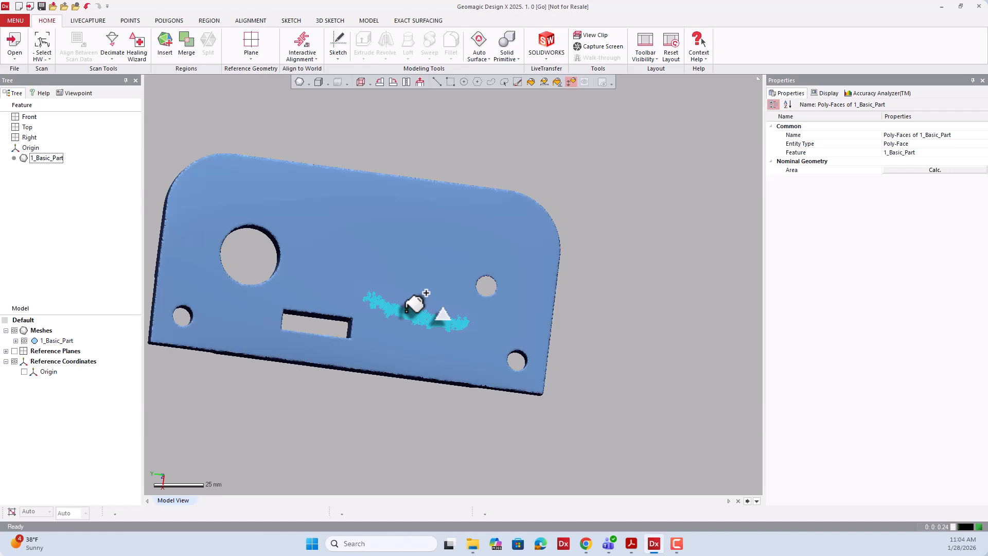
click(406, 311)
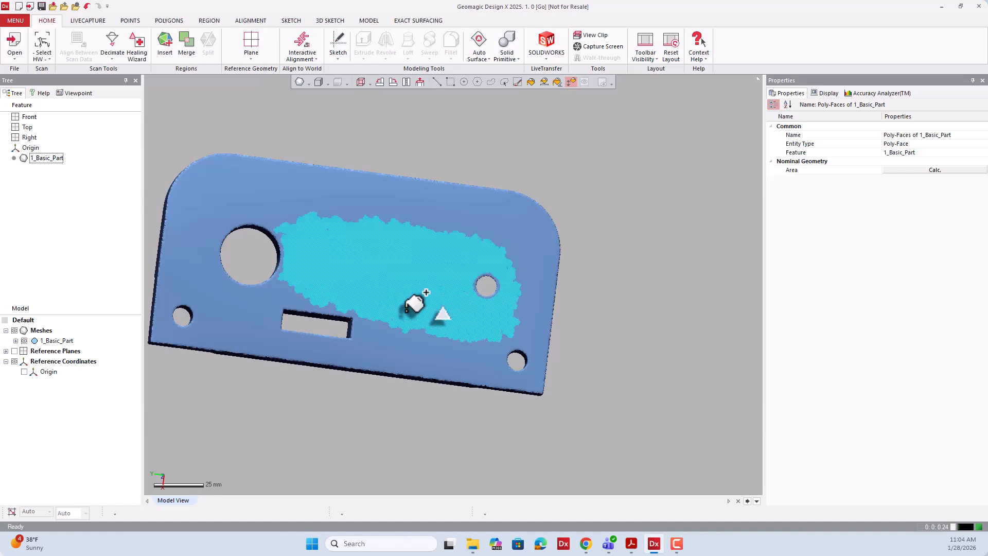
click(407, 309)
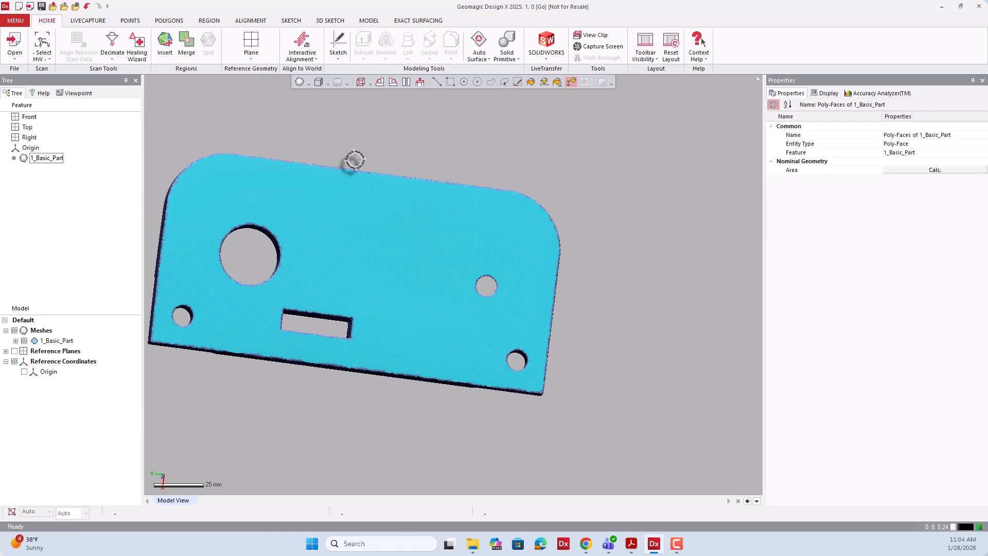
- Extend a similar-face selection from a seed face on the dome until it covers the entire dome surface
mouse_move(353, 159)
right_down()
mouse_move(432, 412)
mouse_move(573, 385)
right_up()
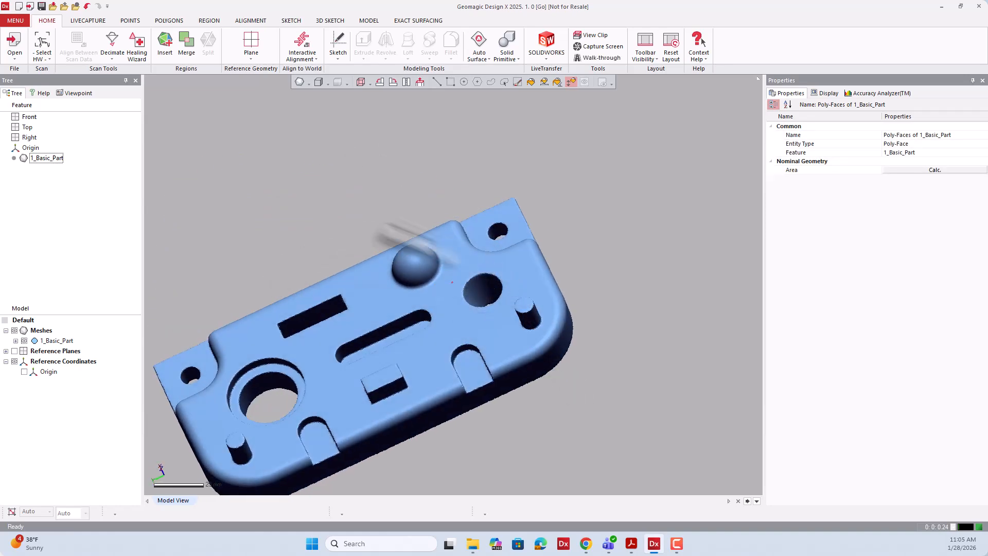
scroll(451, 238, up, 3)
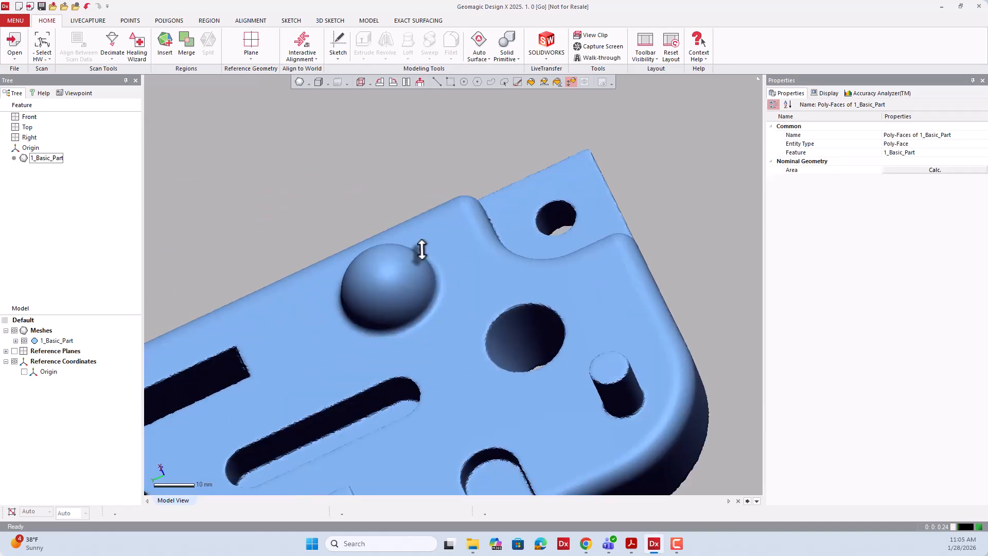
scroll(422, 250, up, 3)
click(390, 298)
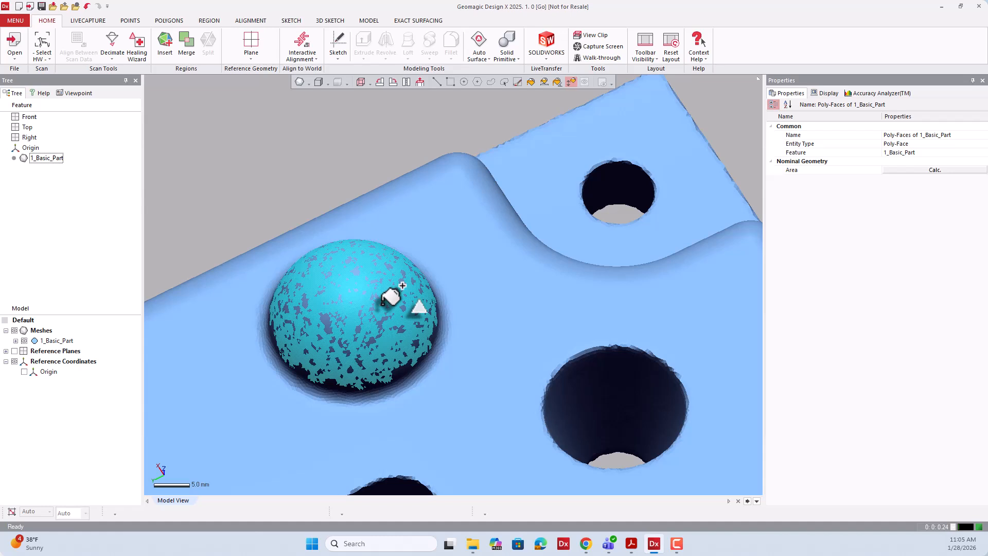
drag(382, 304, 421, 201)
scroll(408, 215, down, 3)
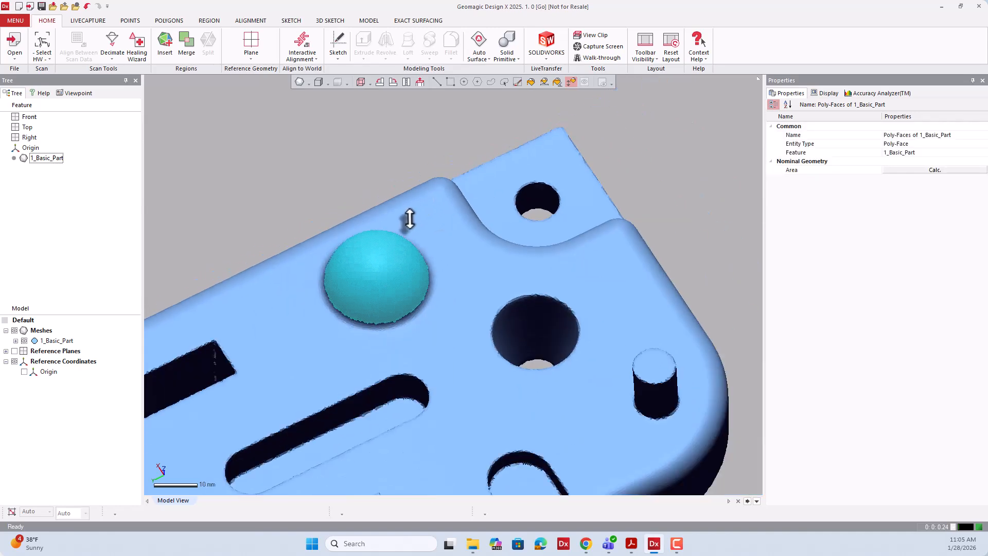
- Extend a similar-face selection over the floor of the arched pocket nearest the large round hole
scroll(409, 215, down, 2)
right_drag(340, 213, 309, 200)
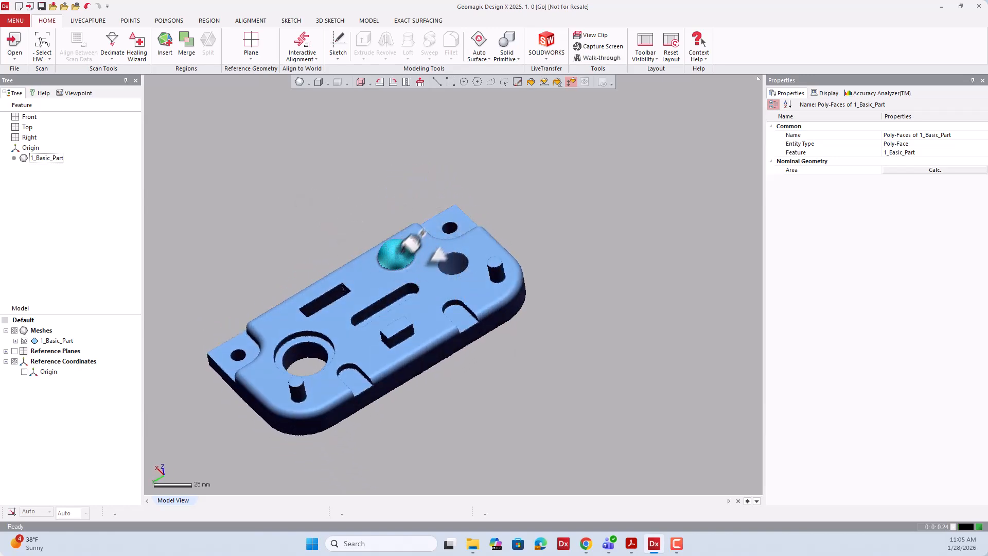
scroll(373, 346, up, 3)
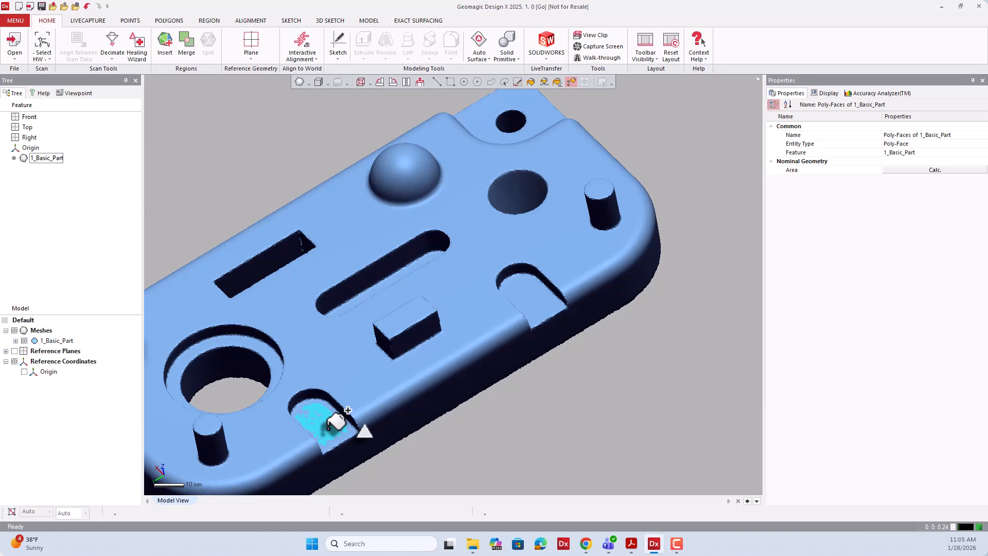
scroll(337, 422, up, 3)
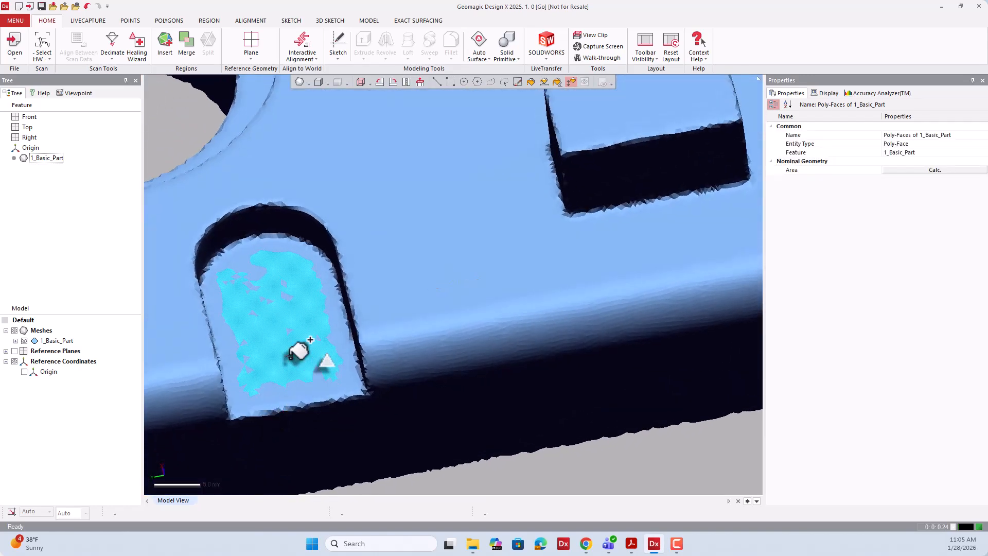
click(290, 356)
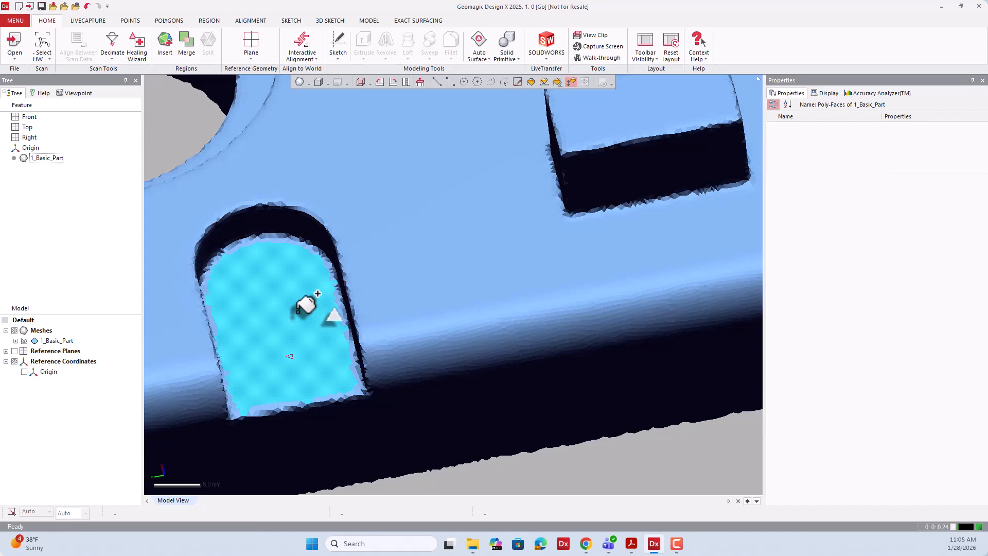
scroll(297, 335, down, 2)
scroll(298, 336, down, 5)
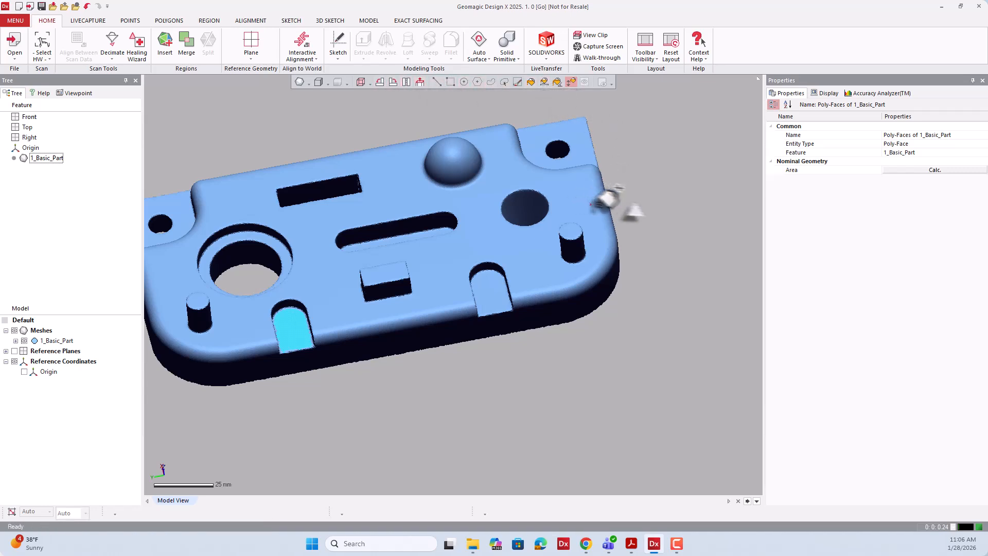
- Clear the pocket floor selection and extend a new similar-face selection over the part's entire flat back face
click(576, 258)
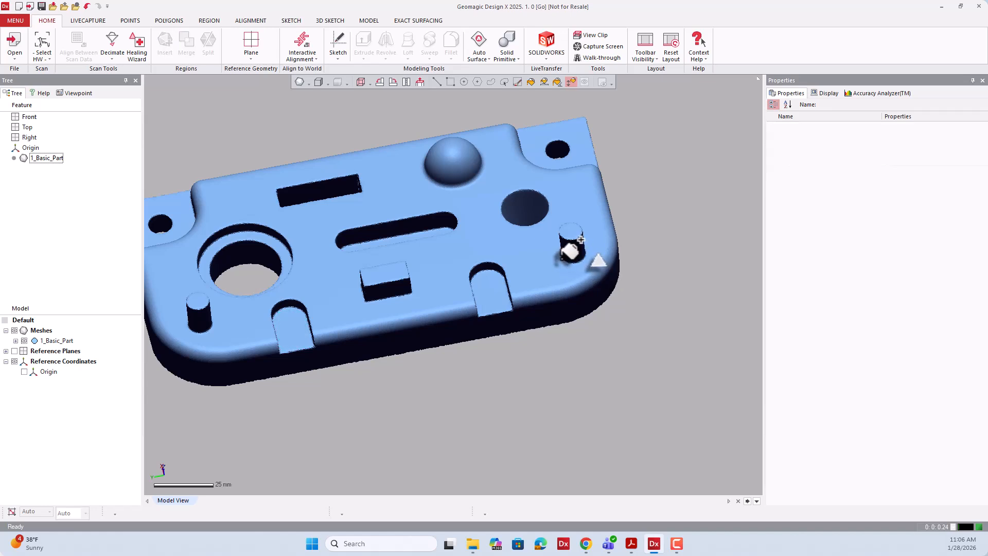
scroll(569, 248, down, 5)
right_drag(569, 248, 497, 216)
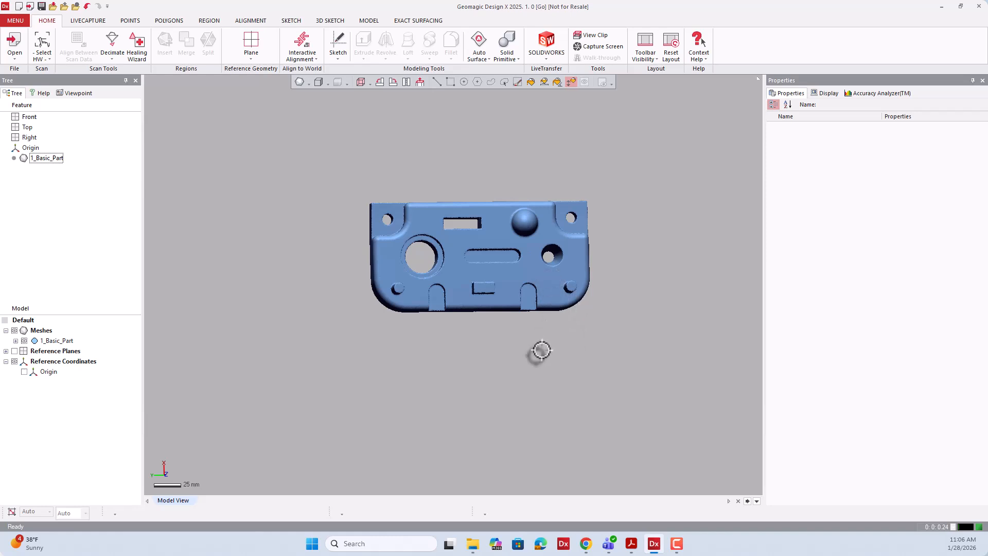
right_drag(504, 346, 489, 213)
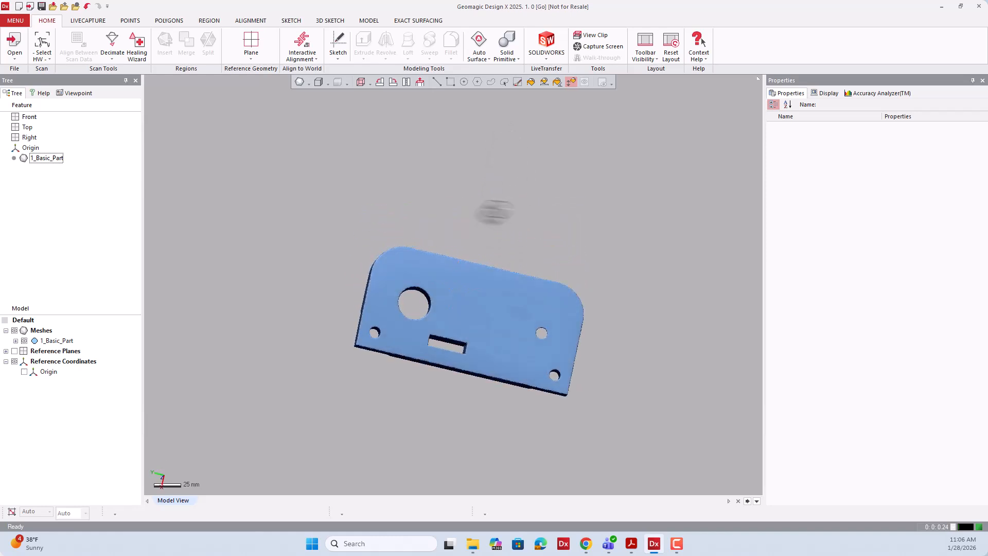
click(485, 293)
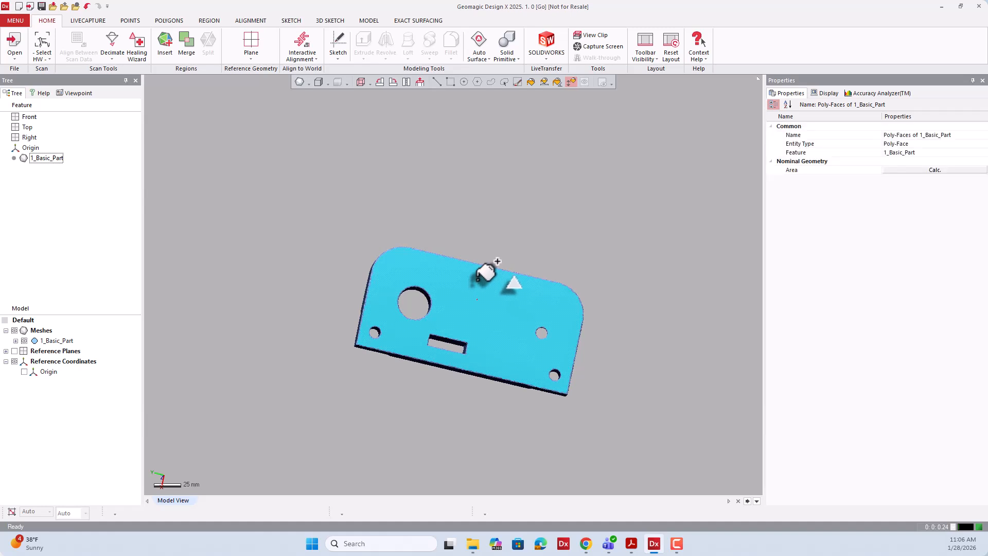
right_drag(446, 252, 496, 494)
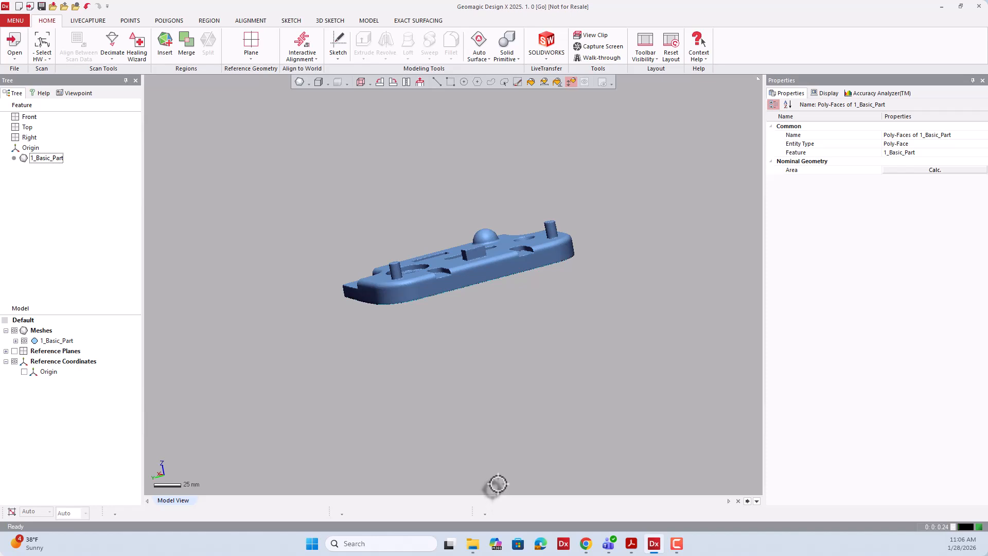